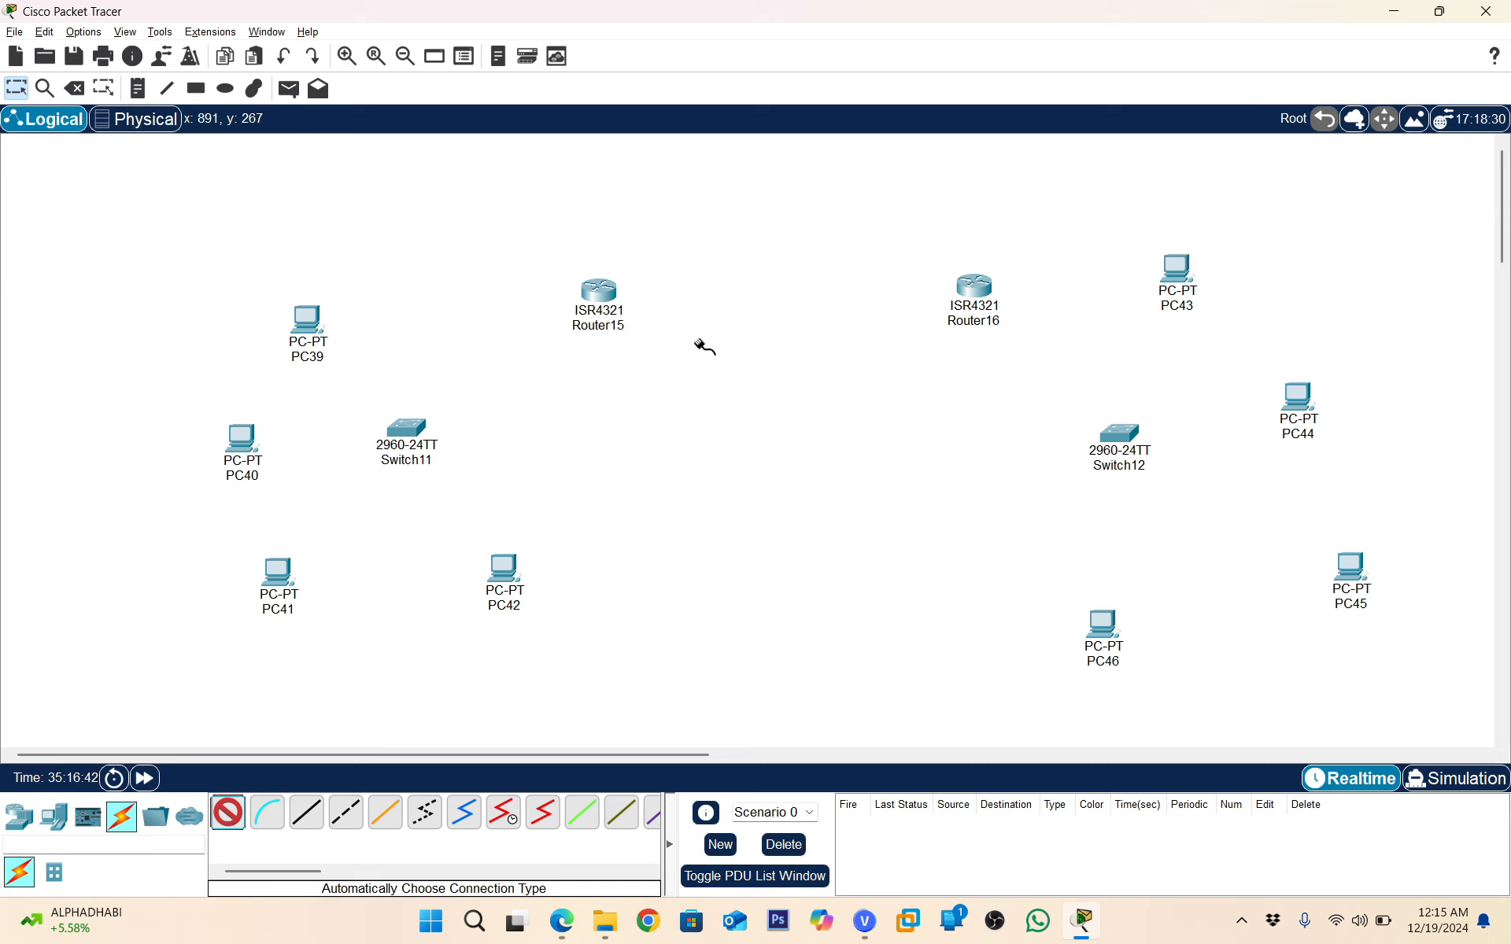
Cable Router15 to Router16, Router16 to Switch12, and Switch12 to PC43 using automatically chosen connection types
click(598, 291)
click(975, 284)
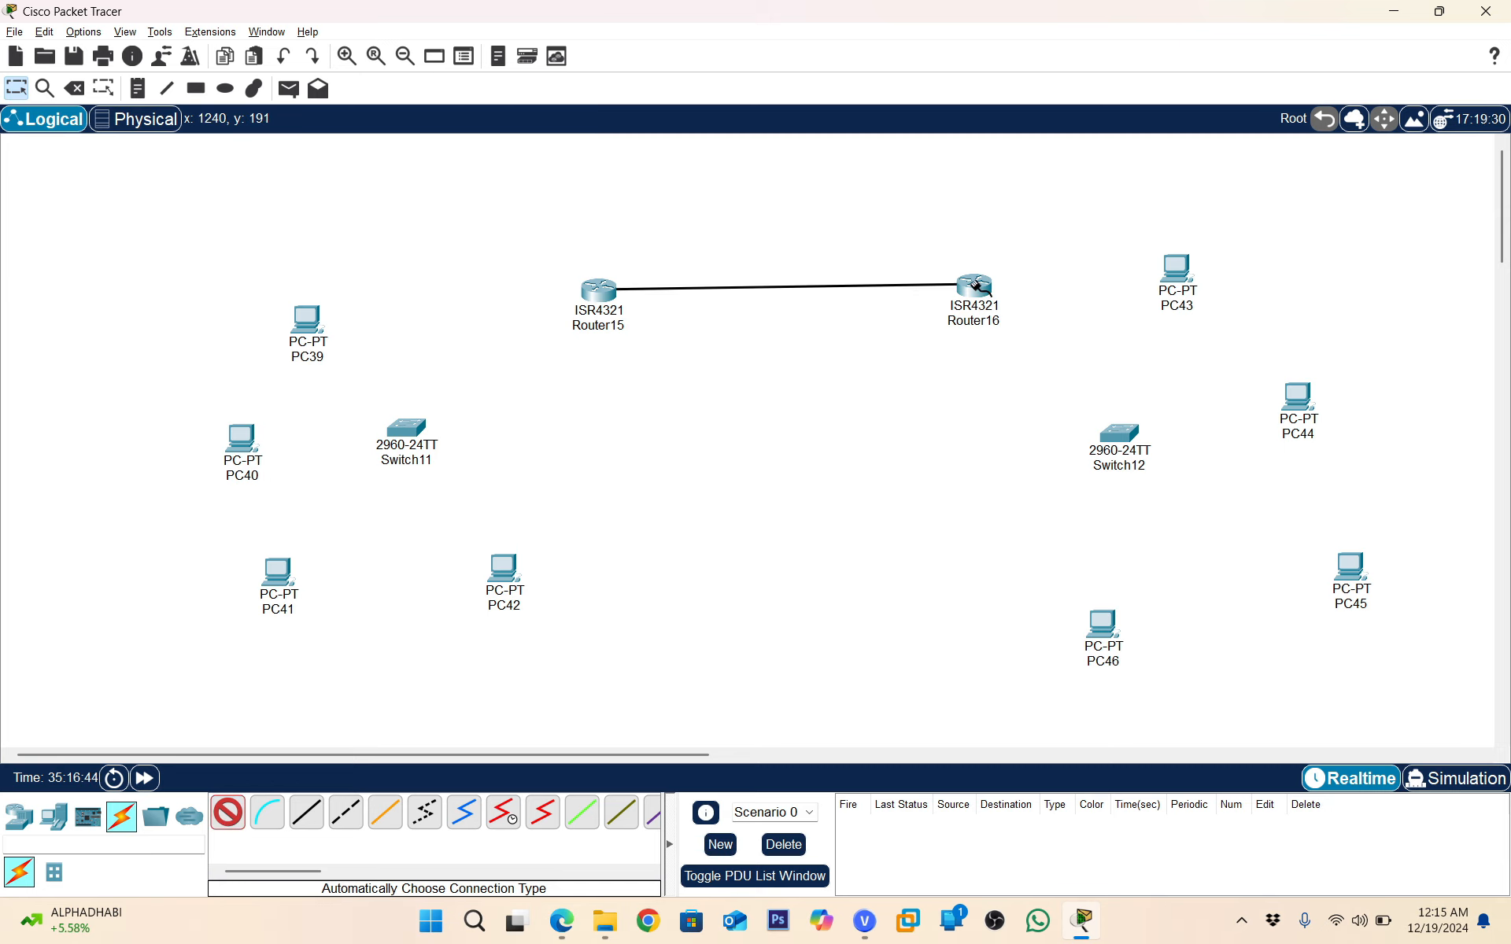
click(976, 287)
click(1124, 433)
click(1124, 433)
click(1174, 271)
click(1184, 274)
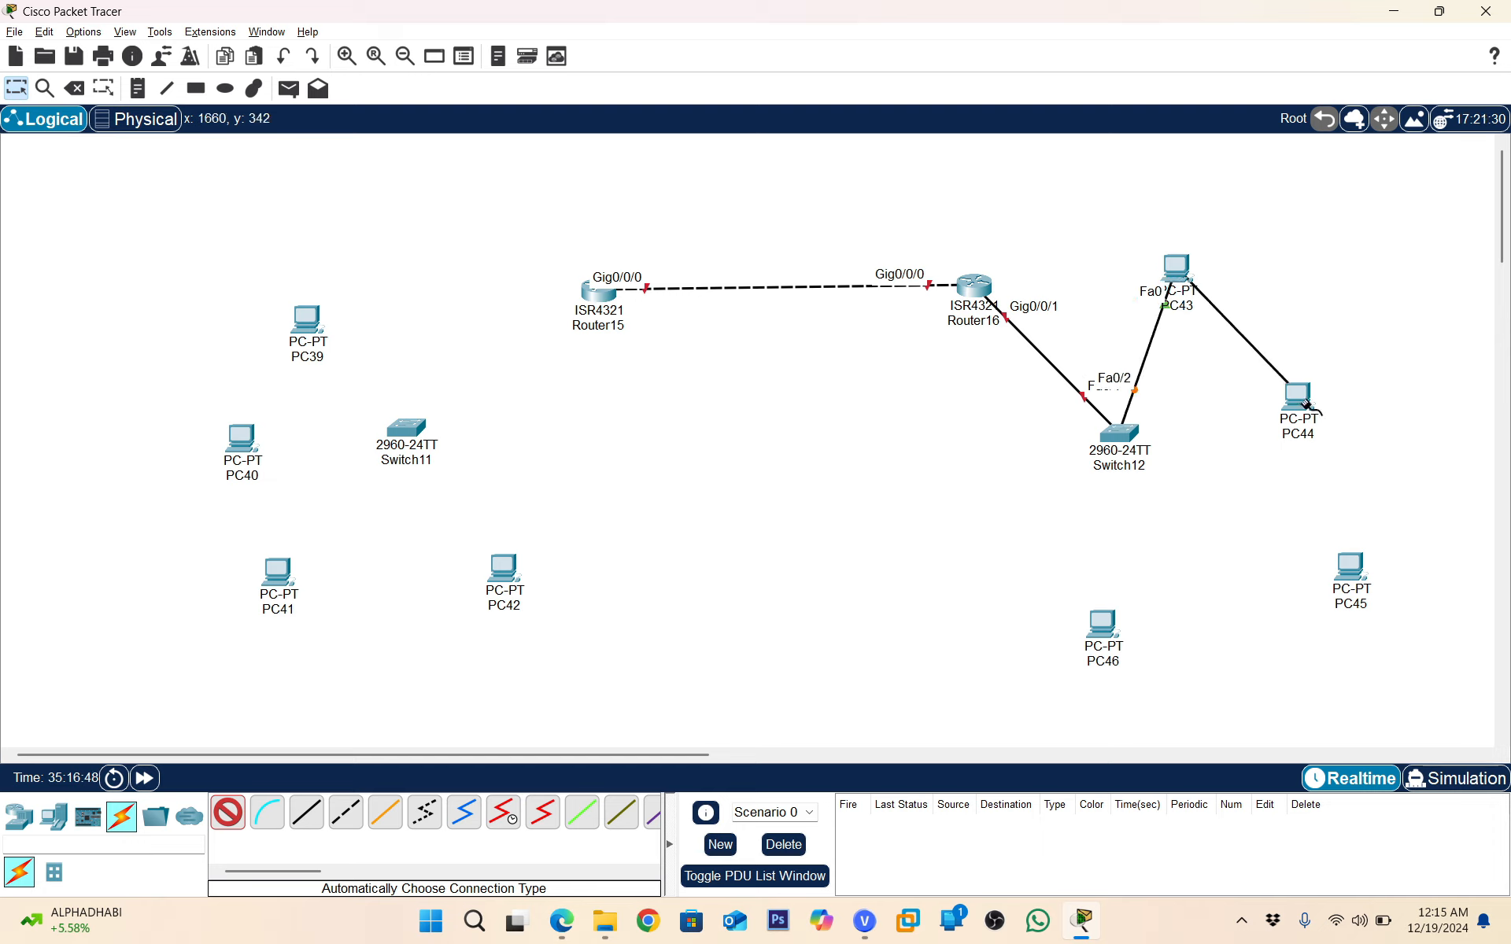
key(Escape)
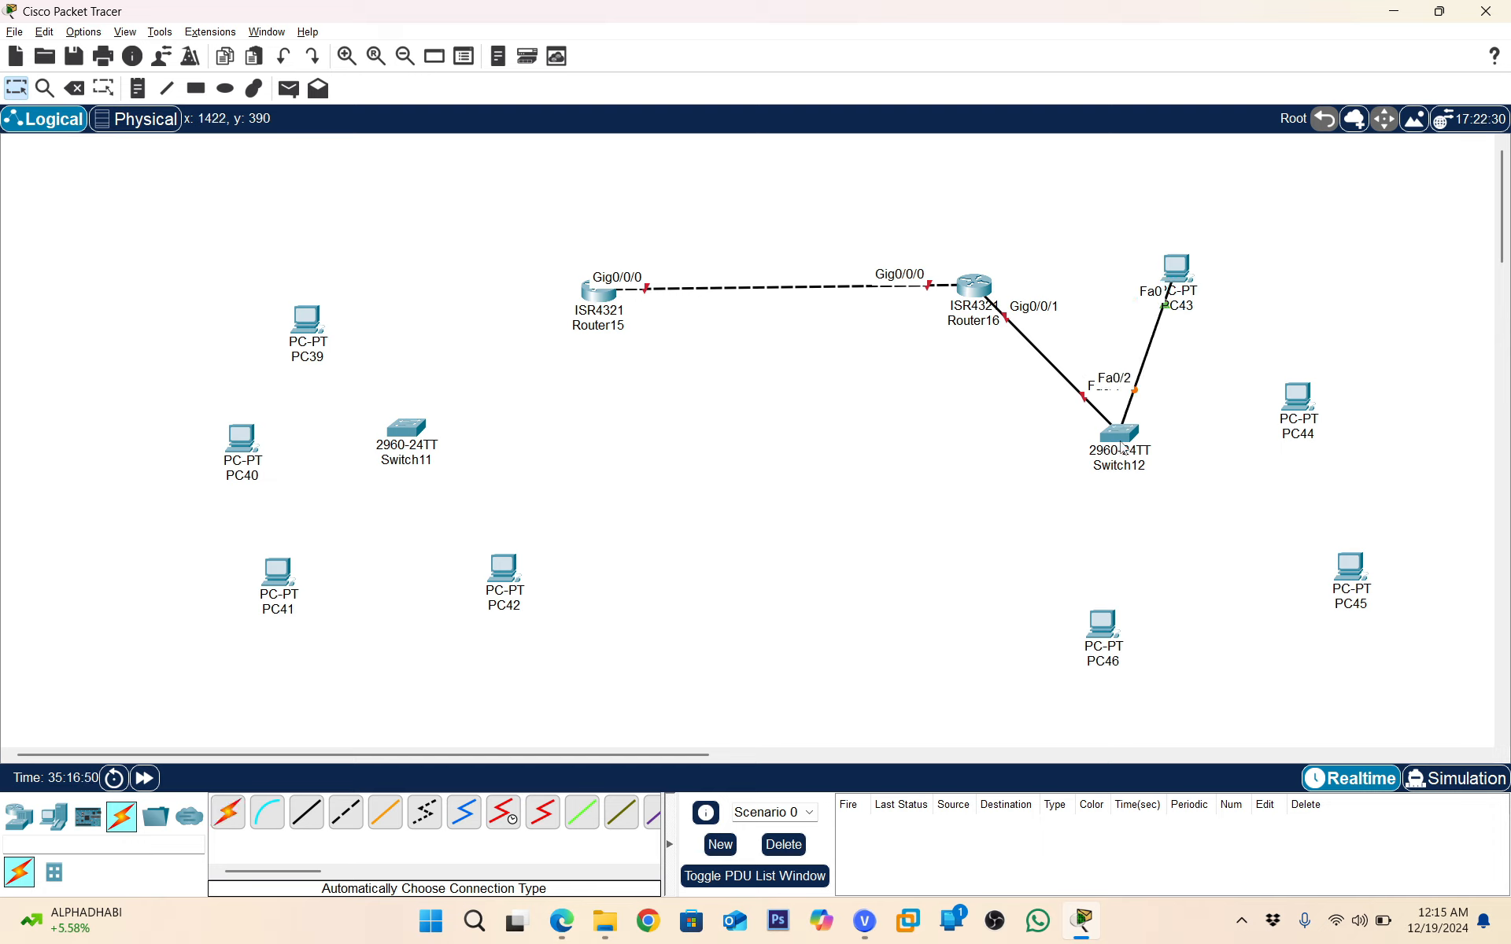
Connect Router15 to Switch11 and Switch11 to PC39 with automatically chosen cables
click(242, 815)
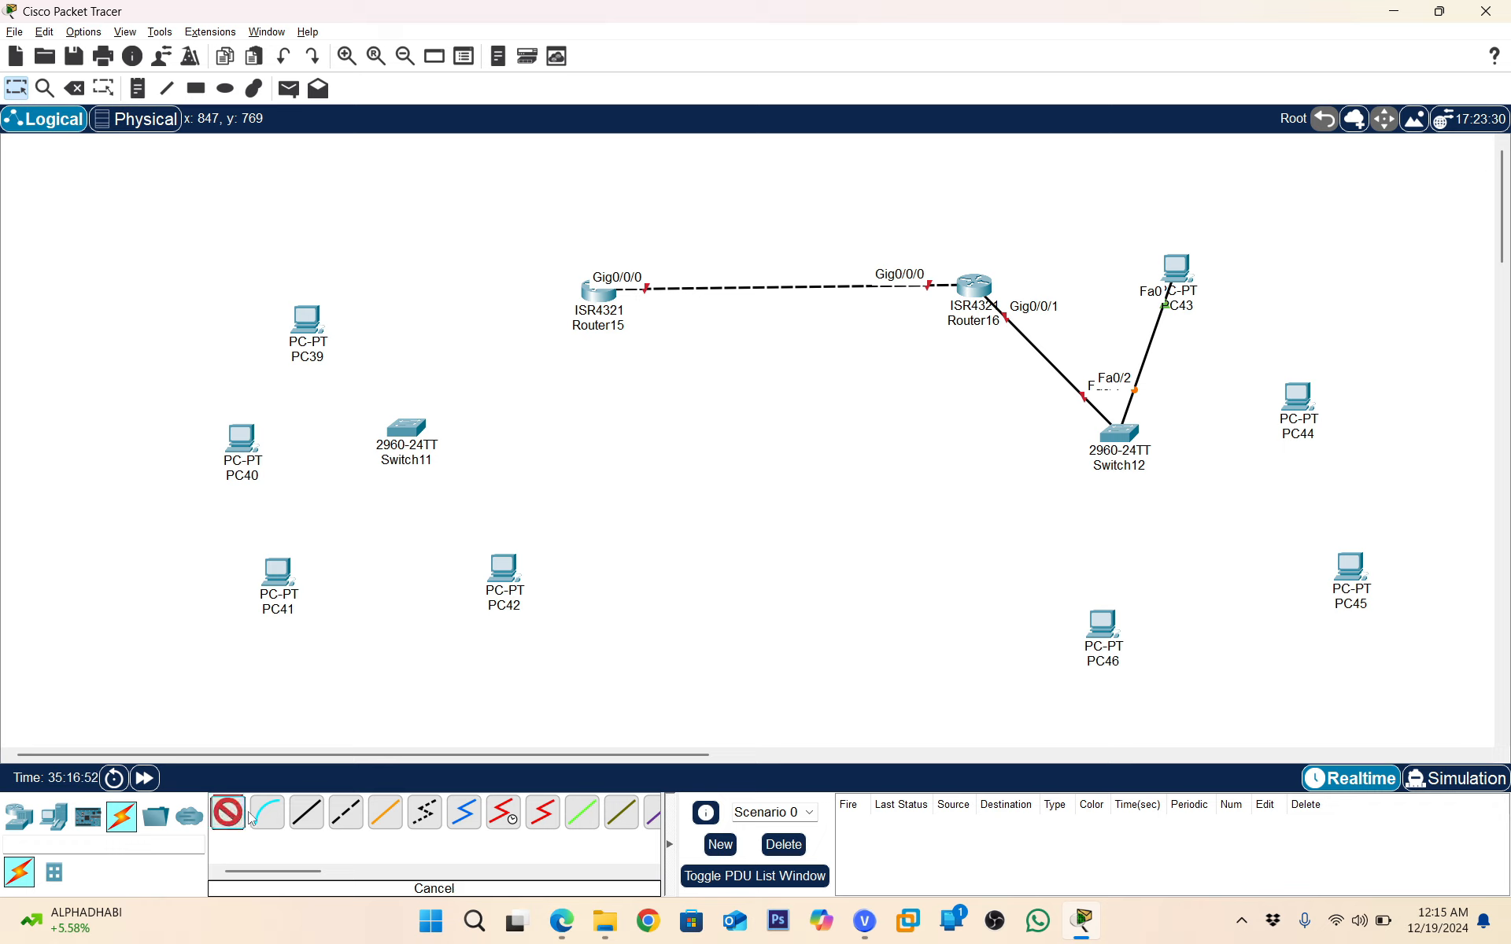
click(245, 817)
click(245, 818)
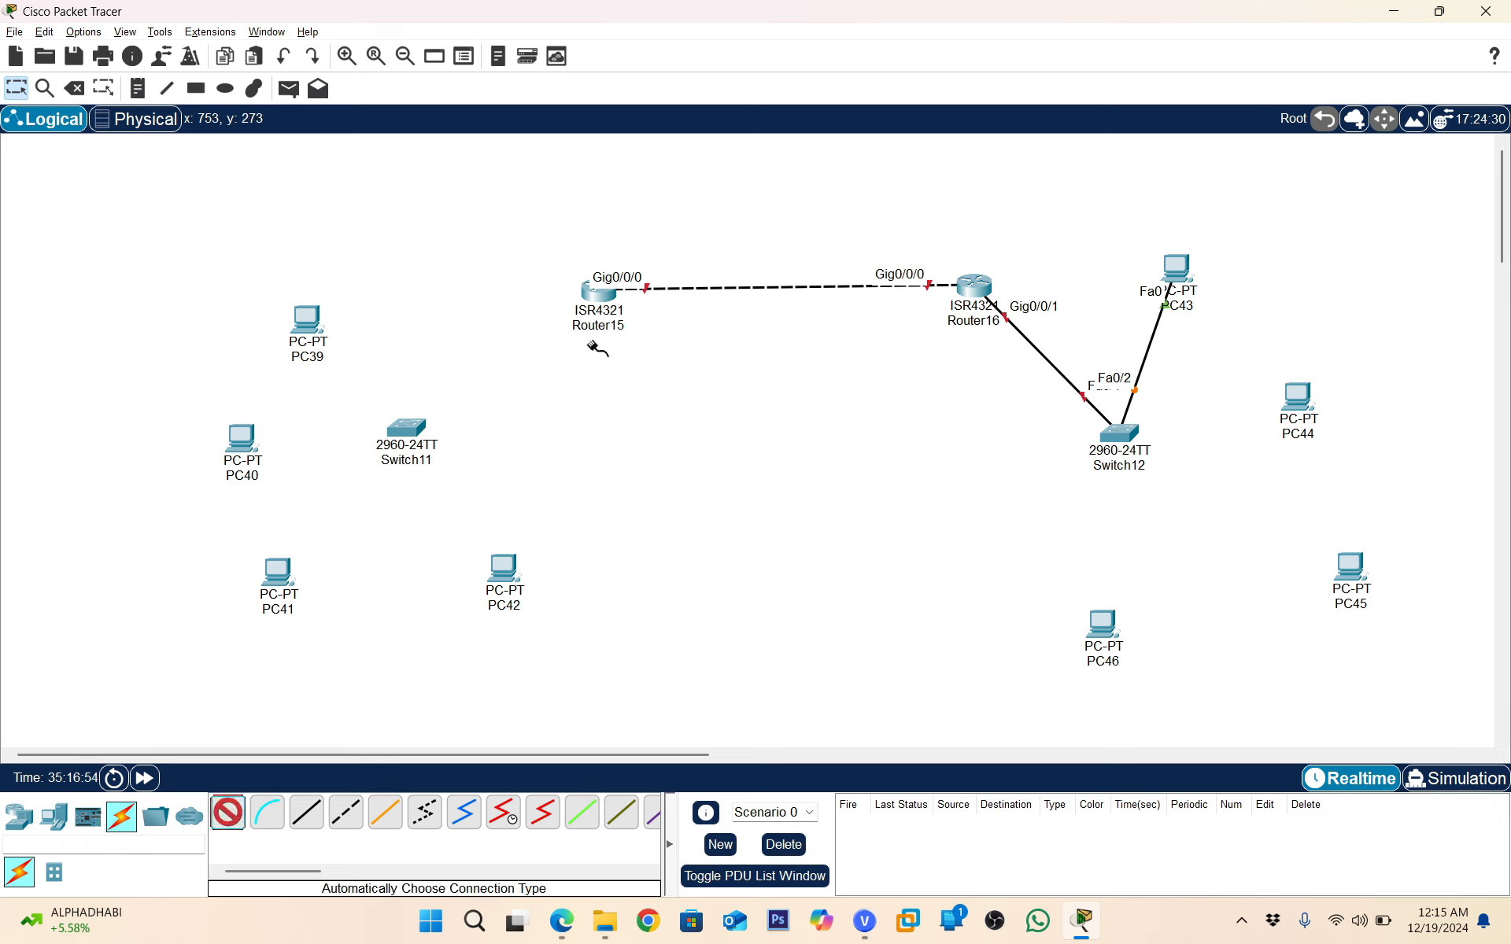
click(599, 293)
click(405, 427)
click(405, 428)
click(309, 323)
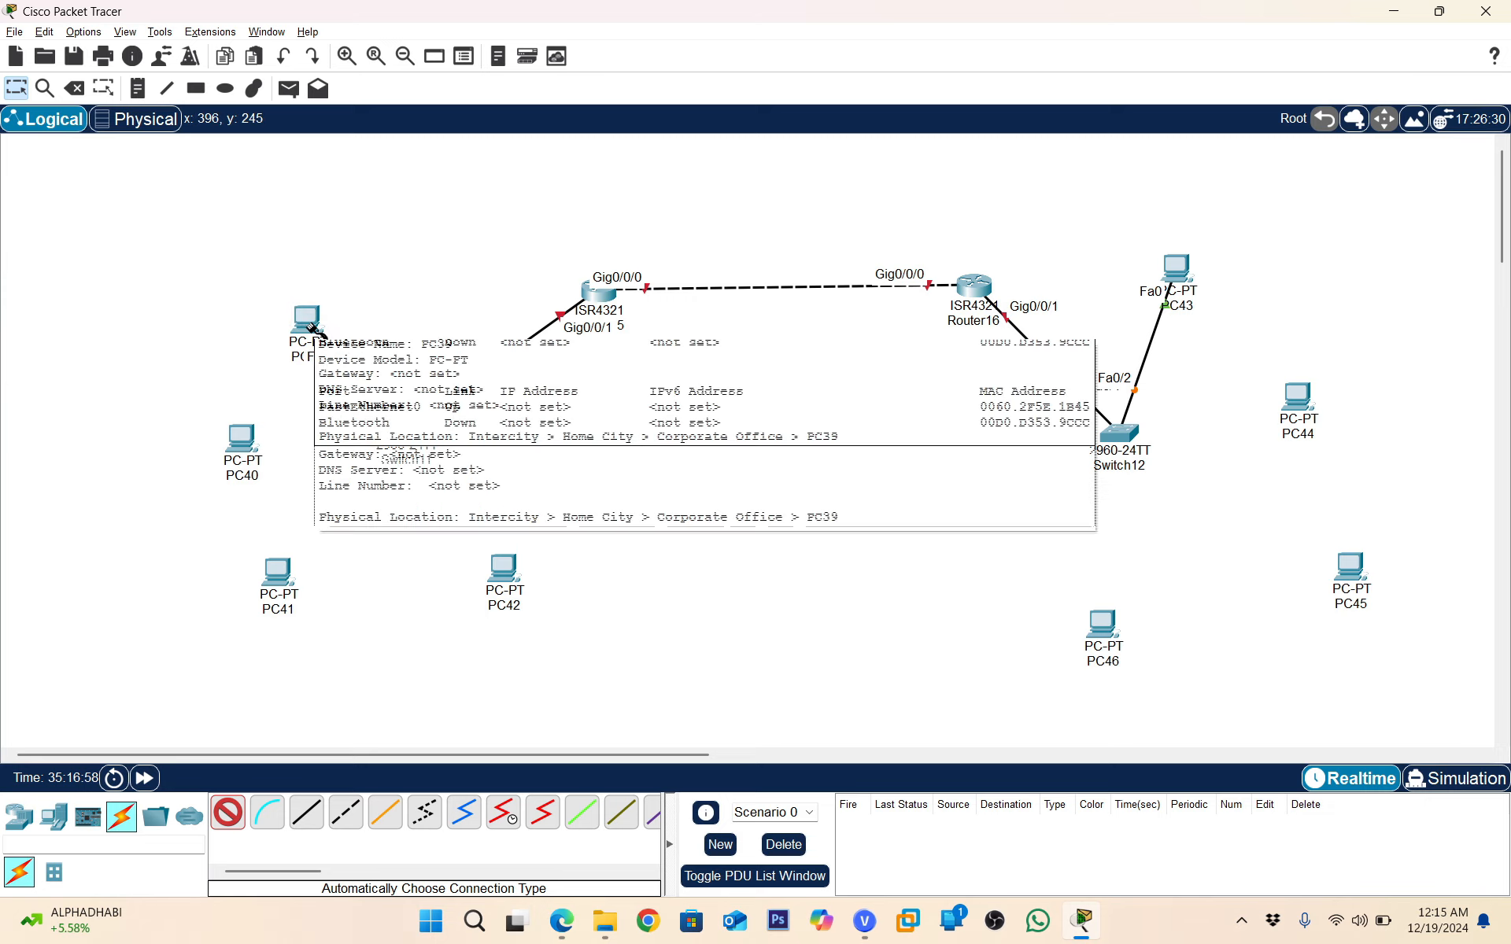
Connect Switch11 to PC40, PC41 and PC42 with automatically chosen cables
click(406, 429)
click(234, 438)
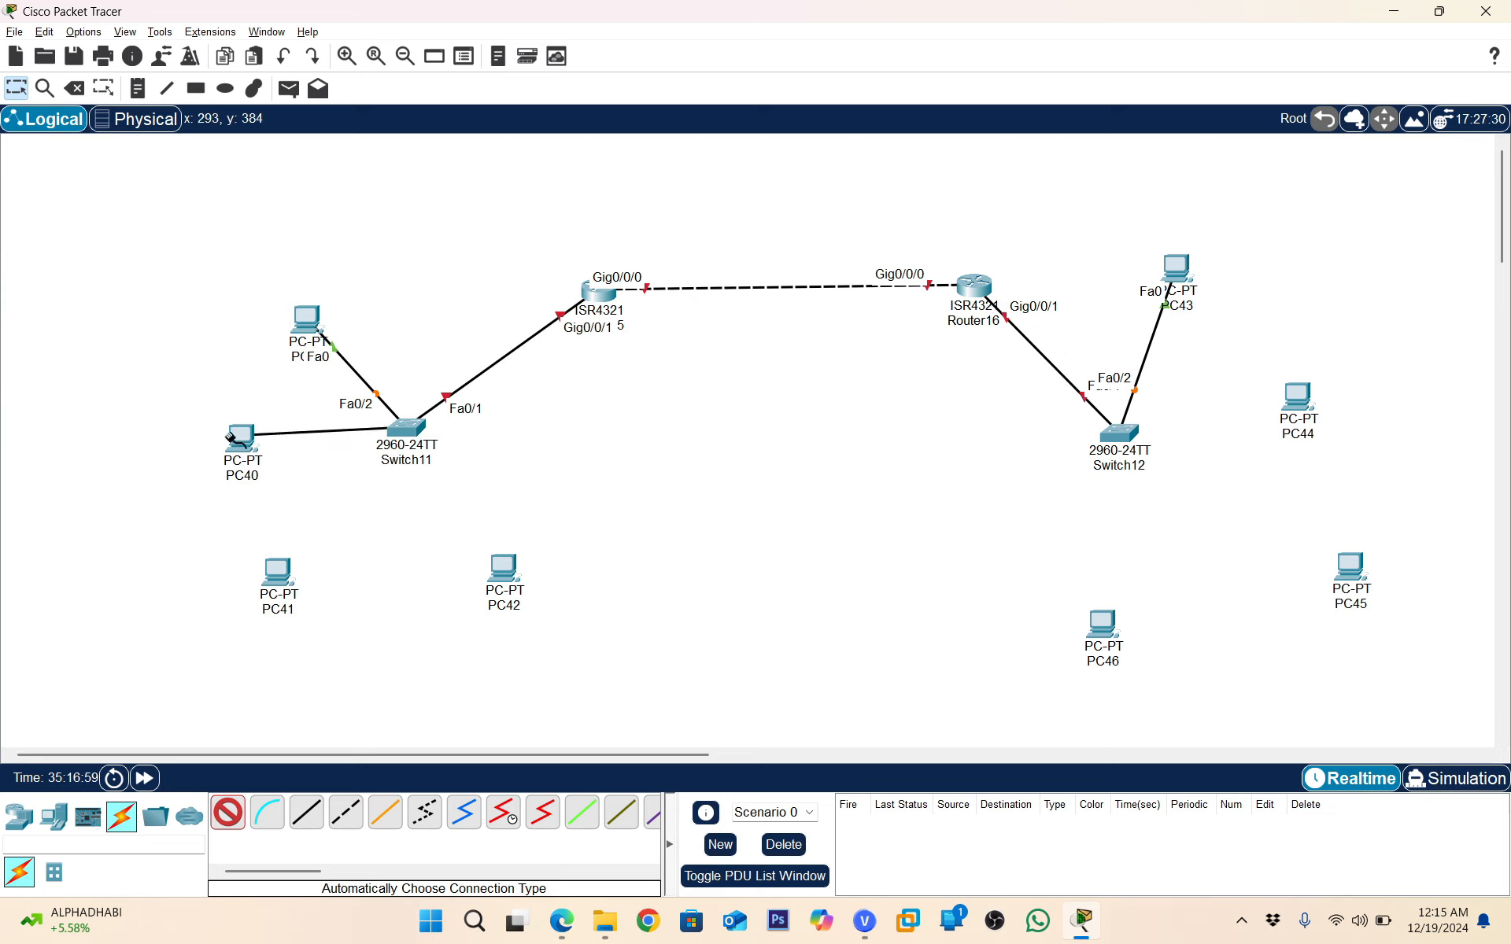
click(397, 430)
click(277, 572)
click(407, 428)
click(503, 568)
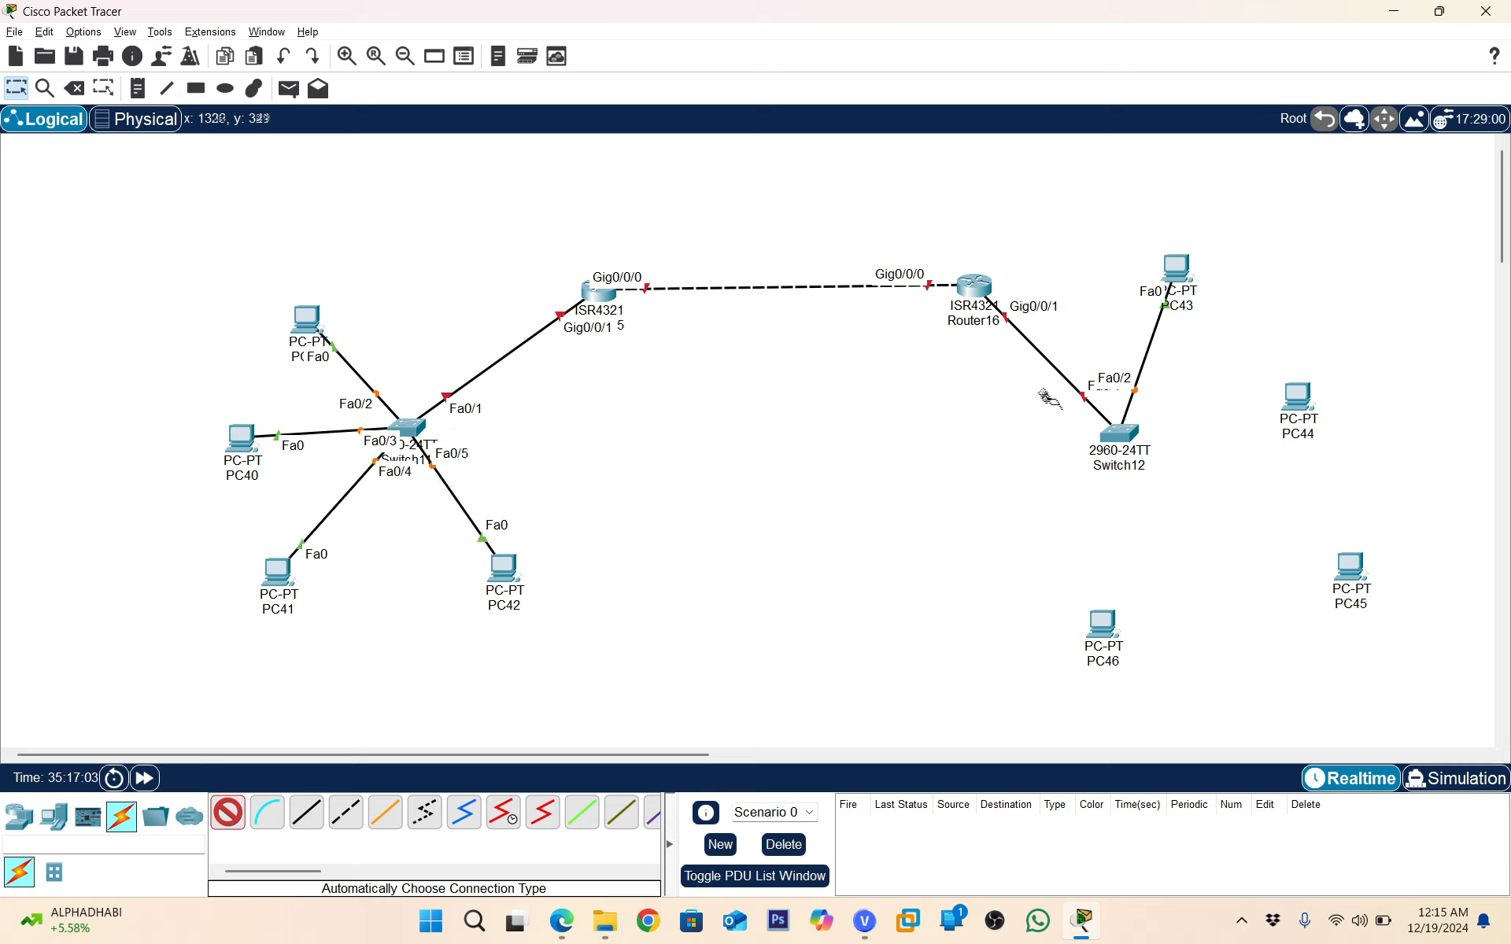
Connect Switch12 to PC46, PC44 and PC45 with automatically chosen cables
click(1118, 433)
click(1102, 624)
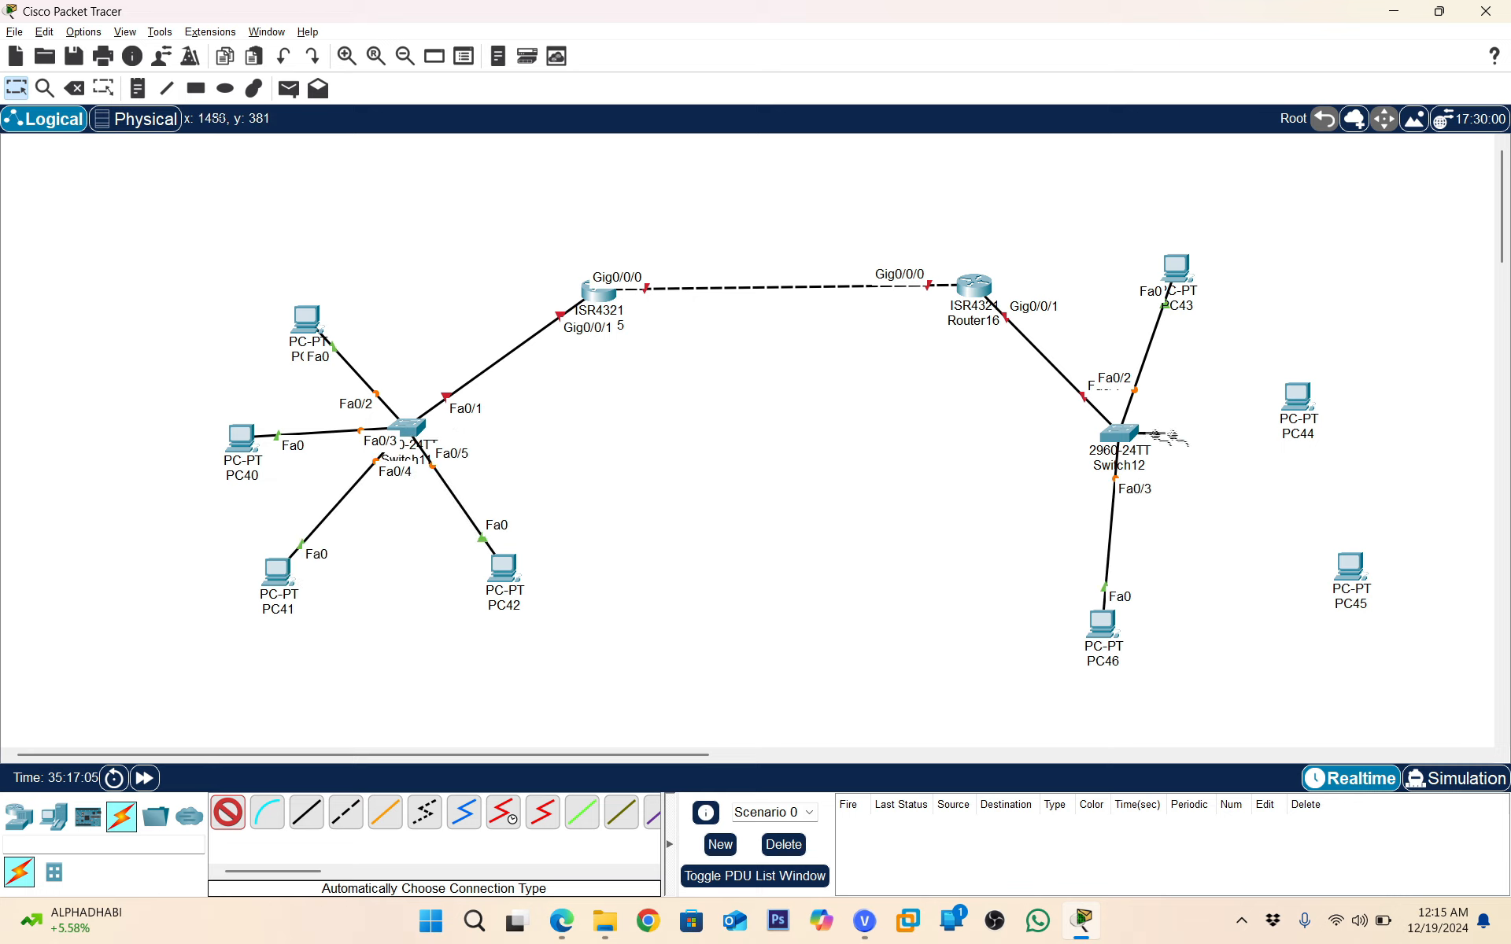
click(1297, 398)
click(1118, 433)
click(1355, 570)
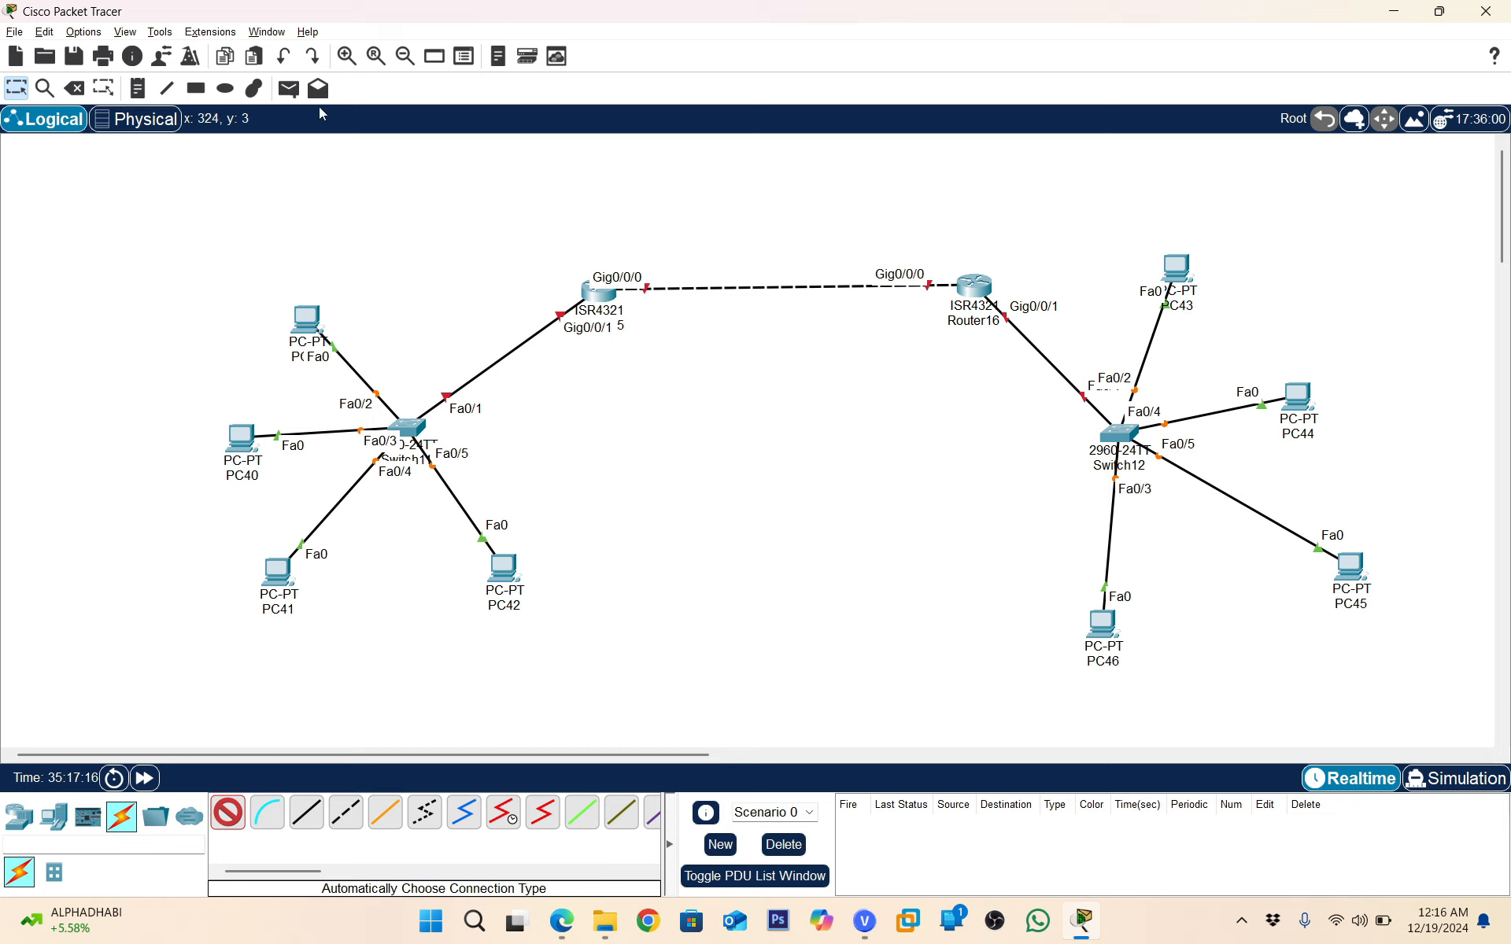
Place a note reading 10.10.10.1 above the link between Router15 and Switch11
click(138, 88)
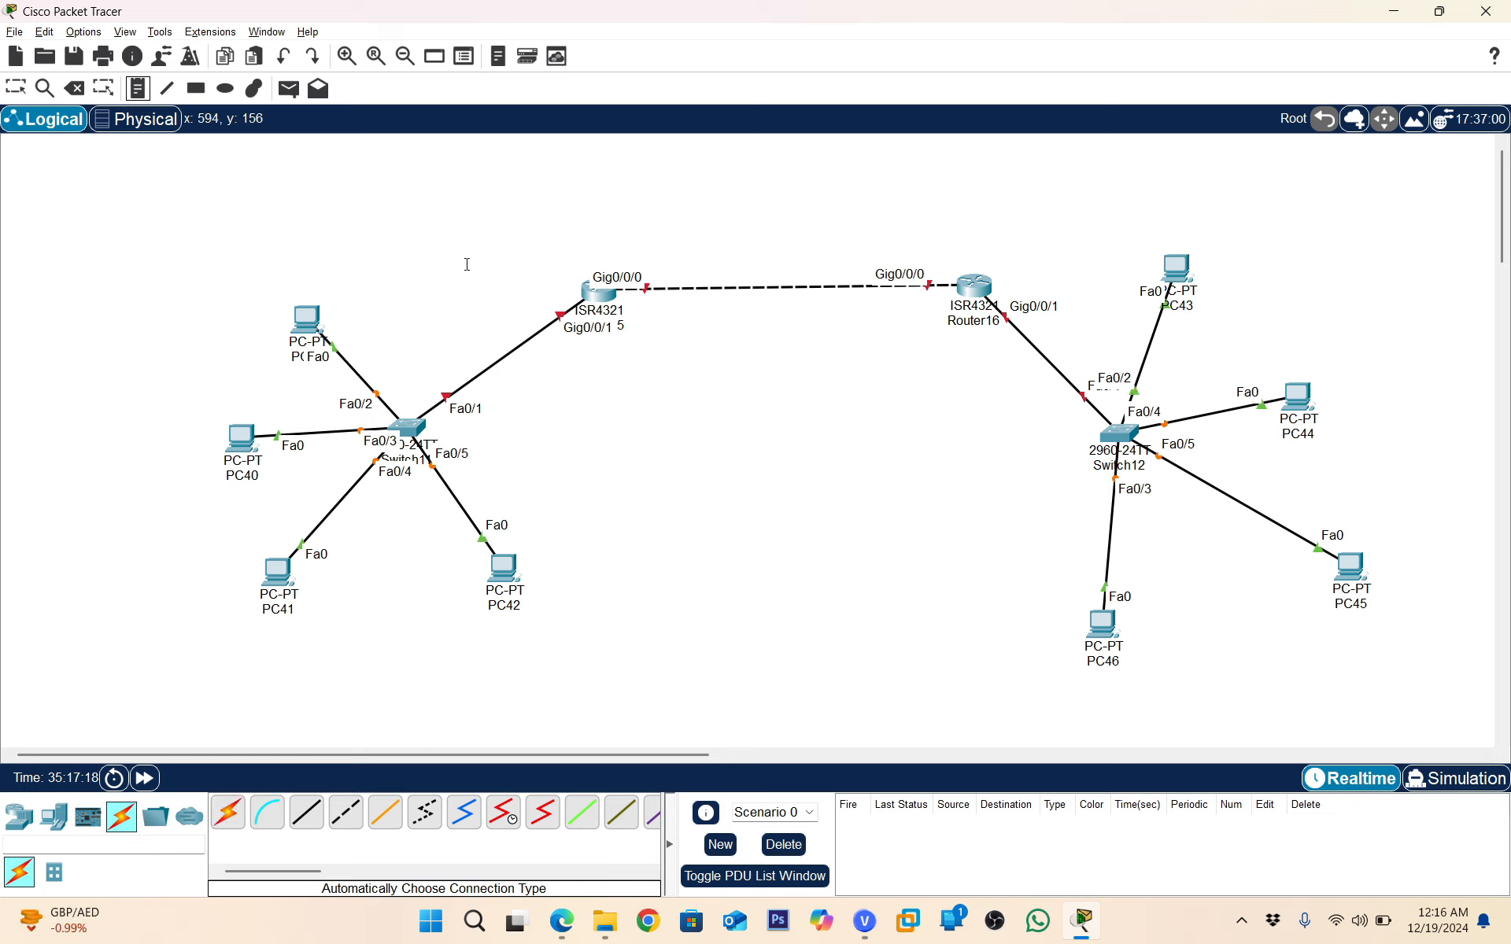
click(411, 306)
text(10)
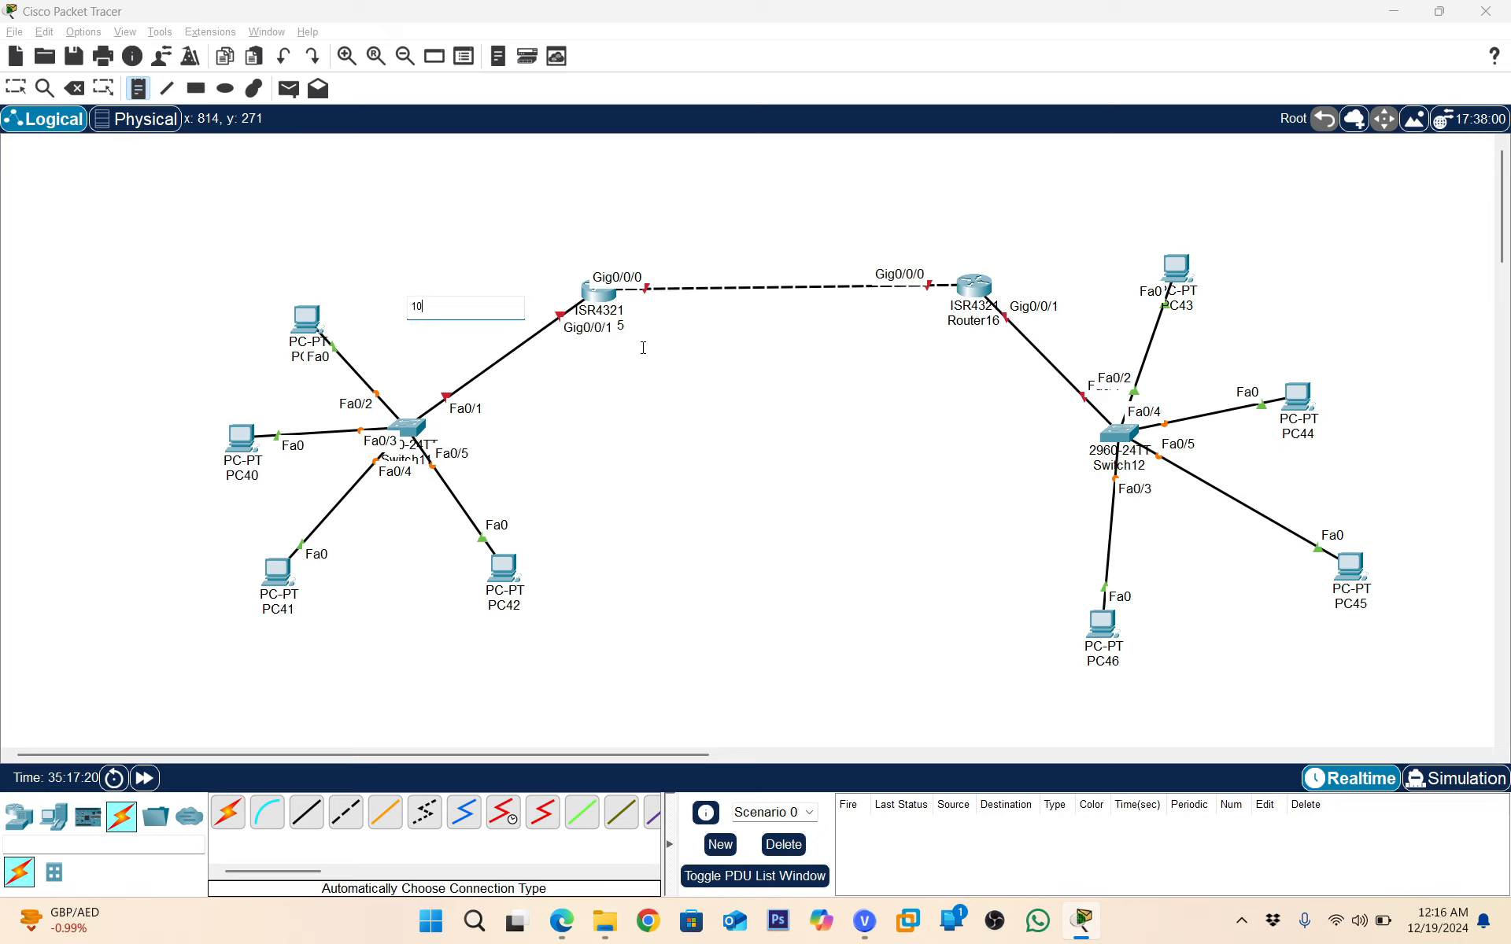
text(.10.10.1)
key(Escape)
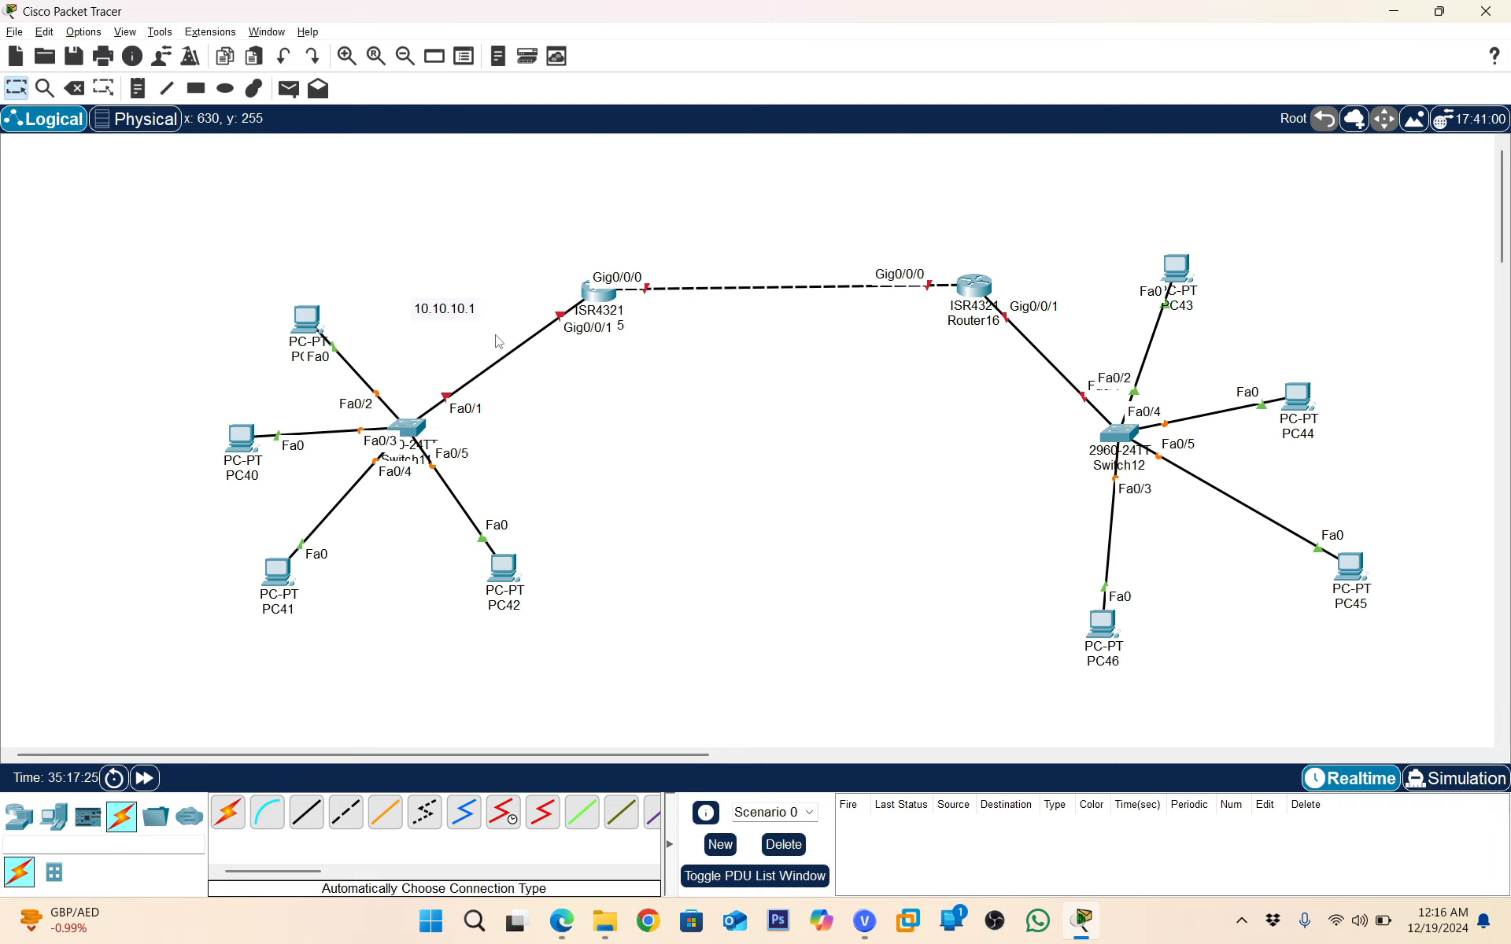
Place a note reading 10.10.20.1 beside Router16, between the router and PC43
click(1072, 270)
text(10.10.10.1)
key(BackSpace)
key(BackSpace)
text(2)
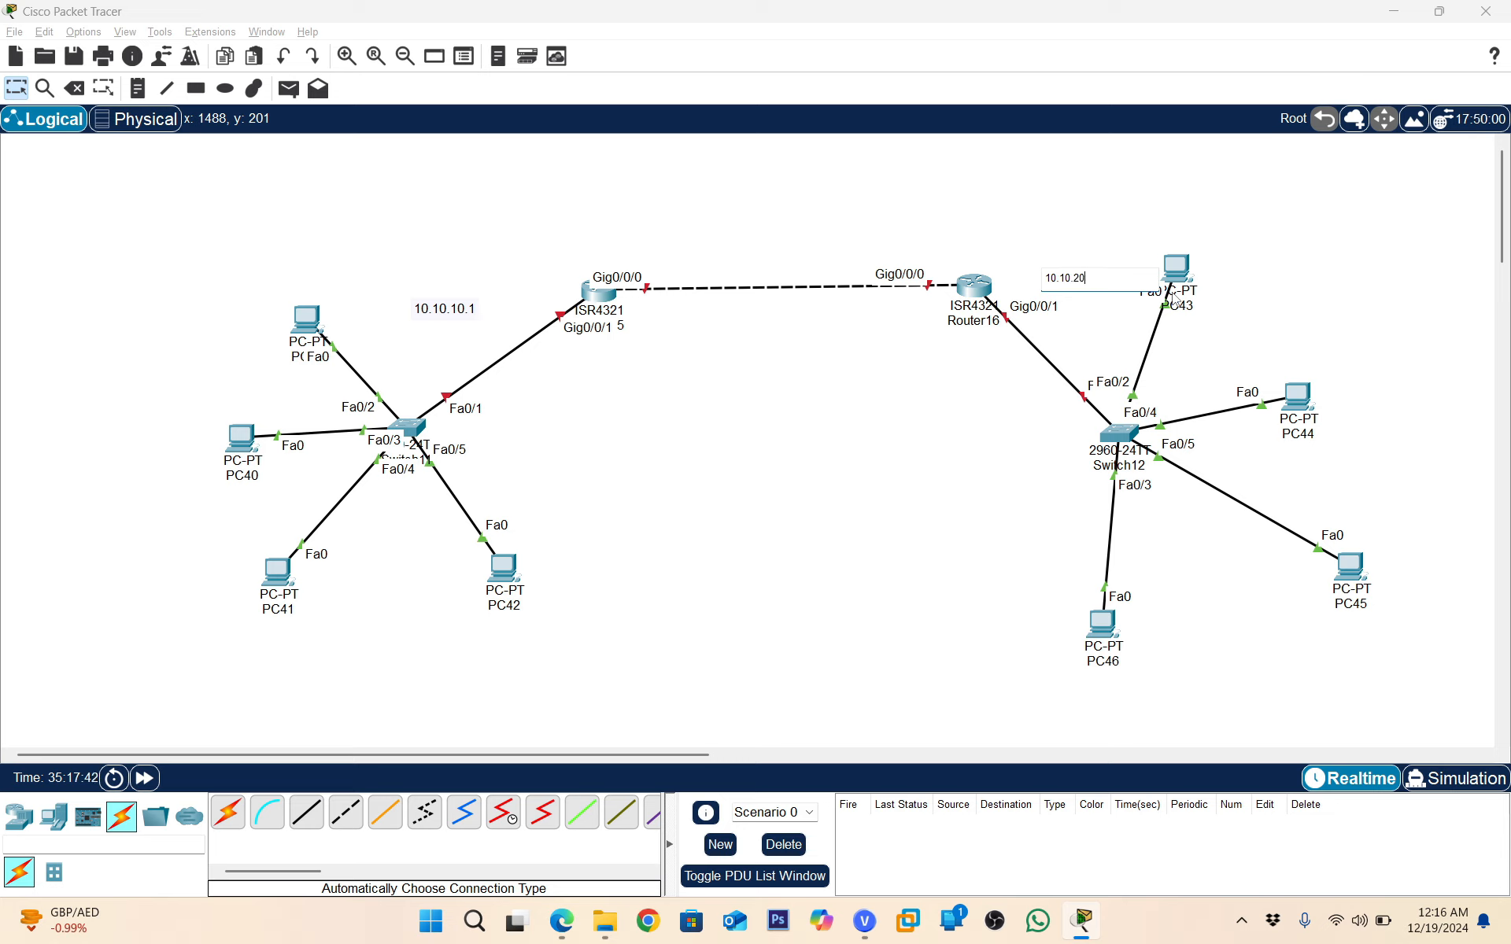
text(0.1)
click(1173, 297)
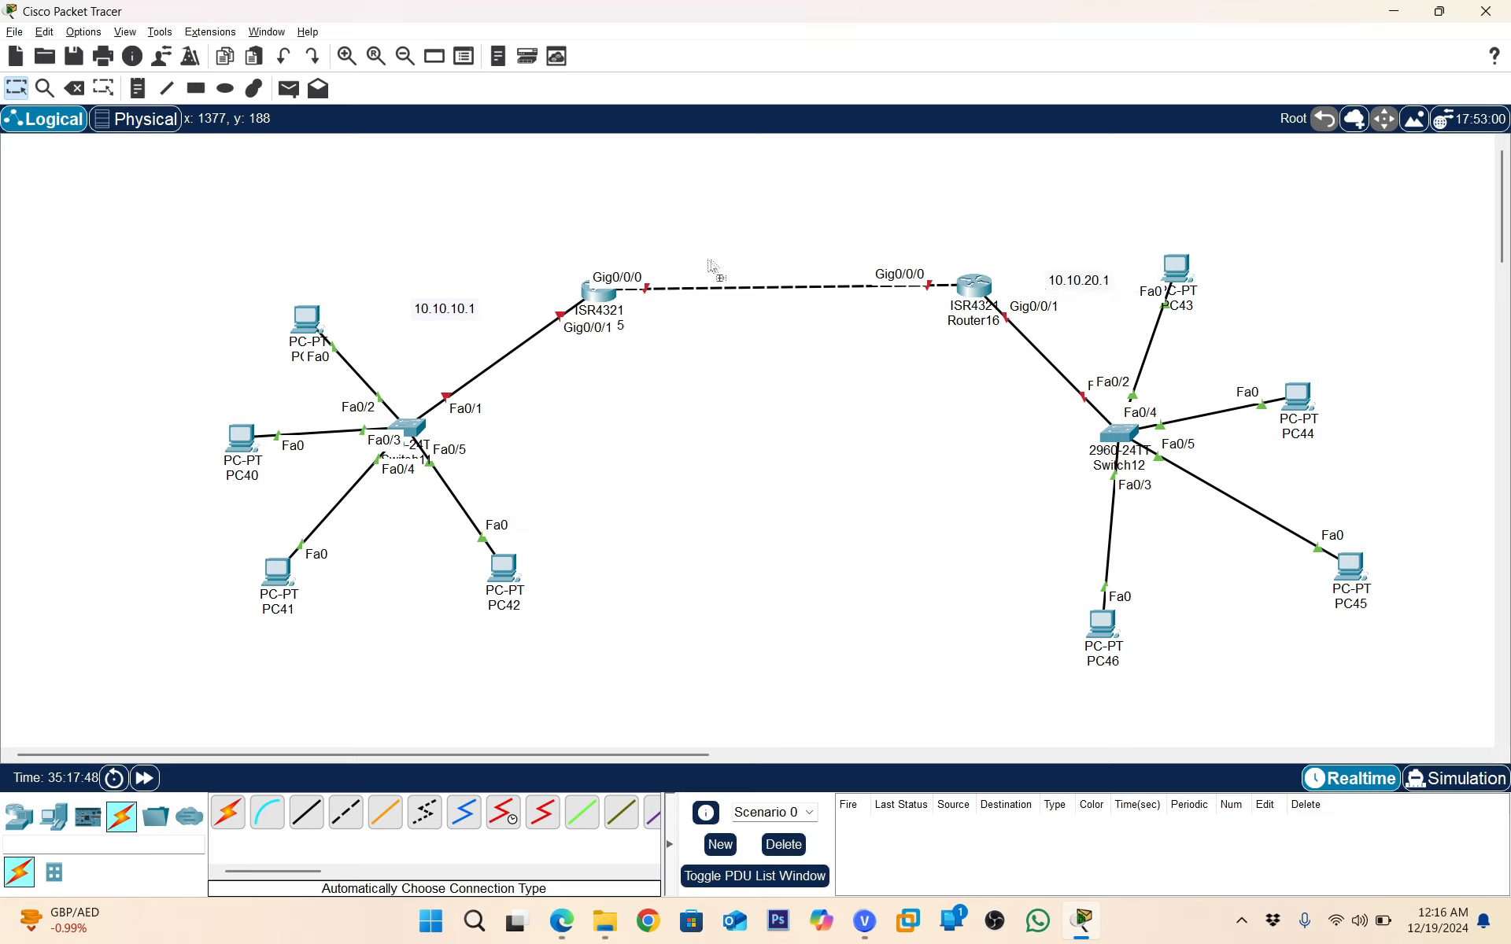
Put two copies of the 10.10.20.1 note above the router-to-router link and change the one near Router16 to 10.10.30.2
key(ctrl+v)
key(ctrl+v)
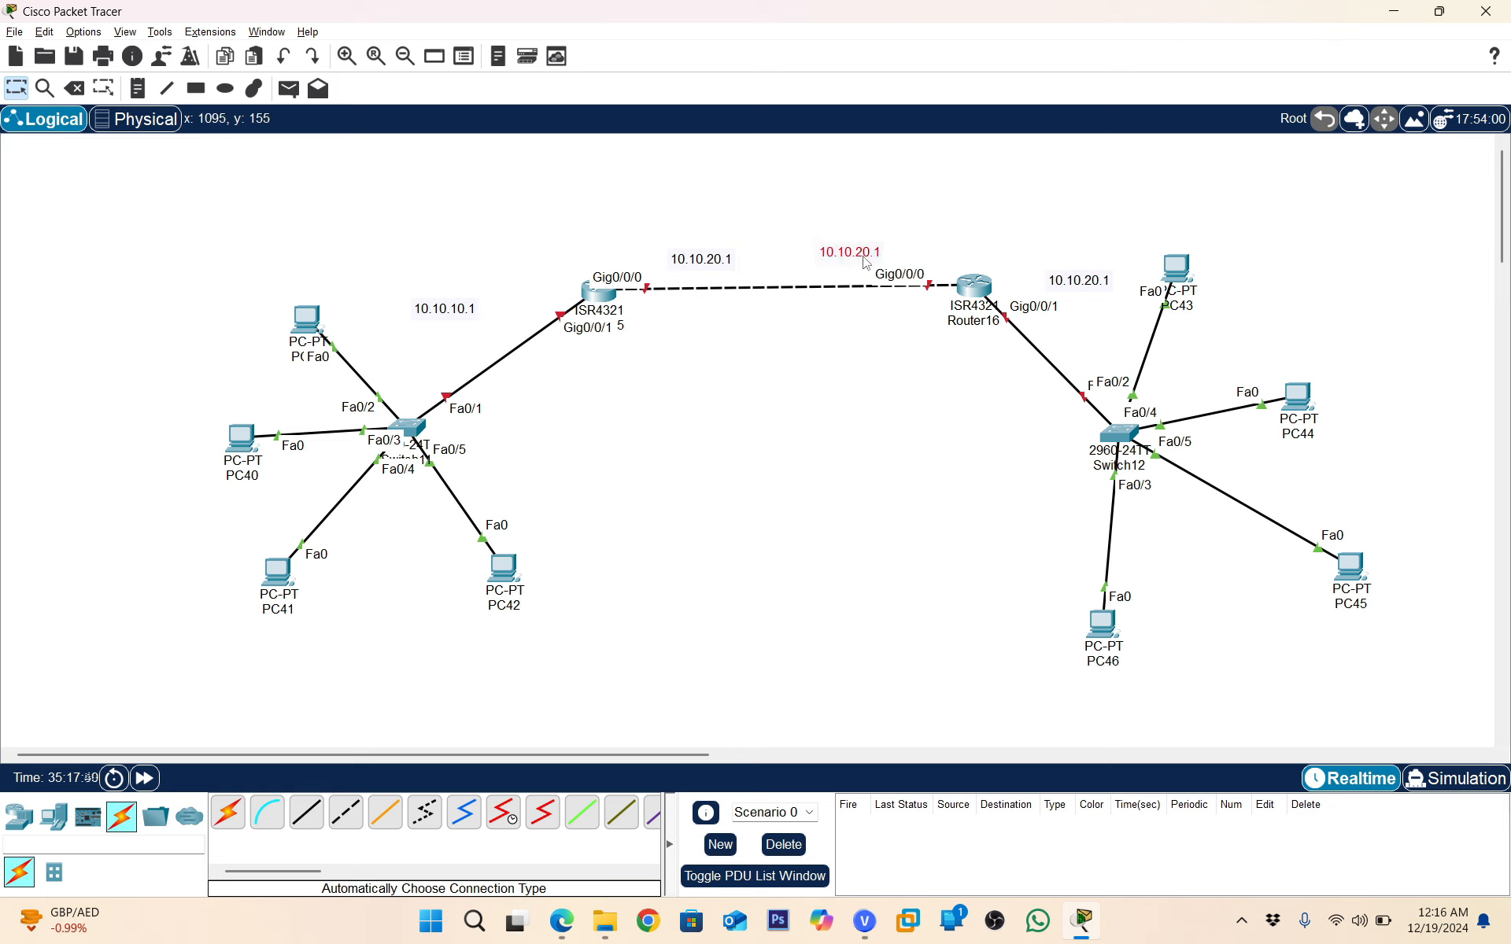
double_click(866, 258)
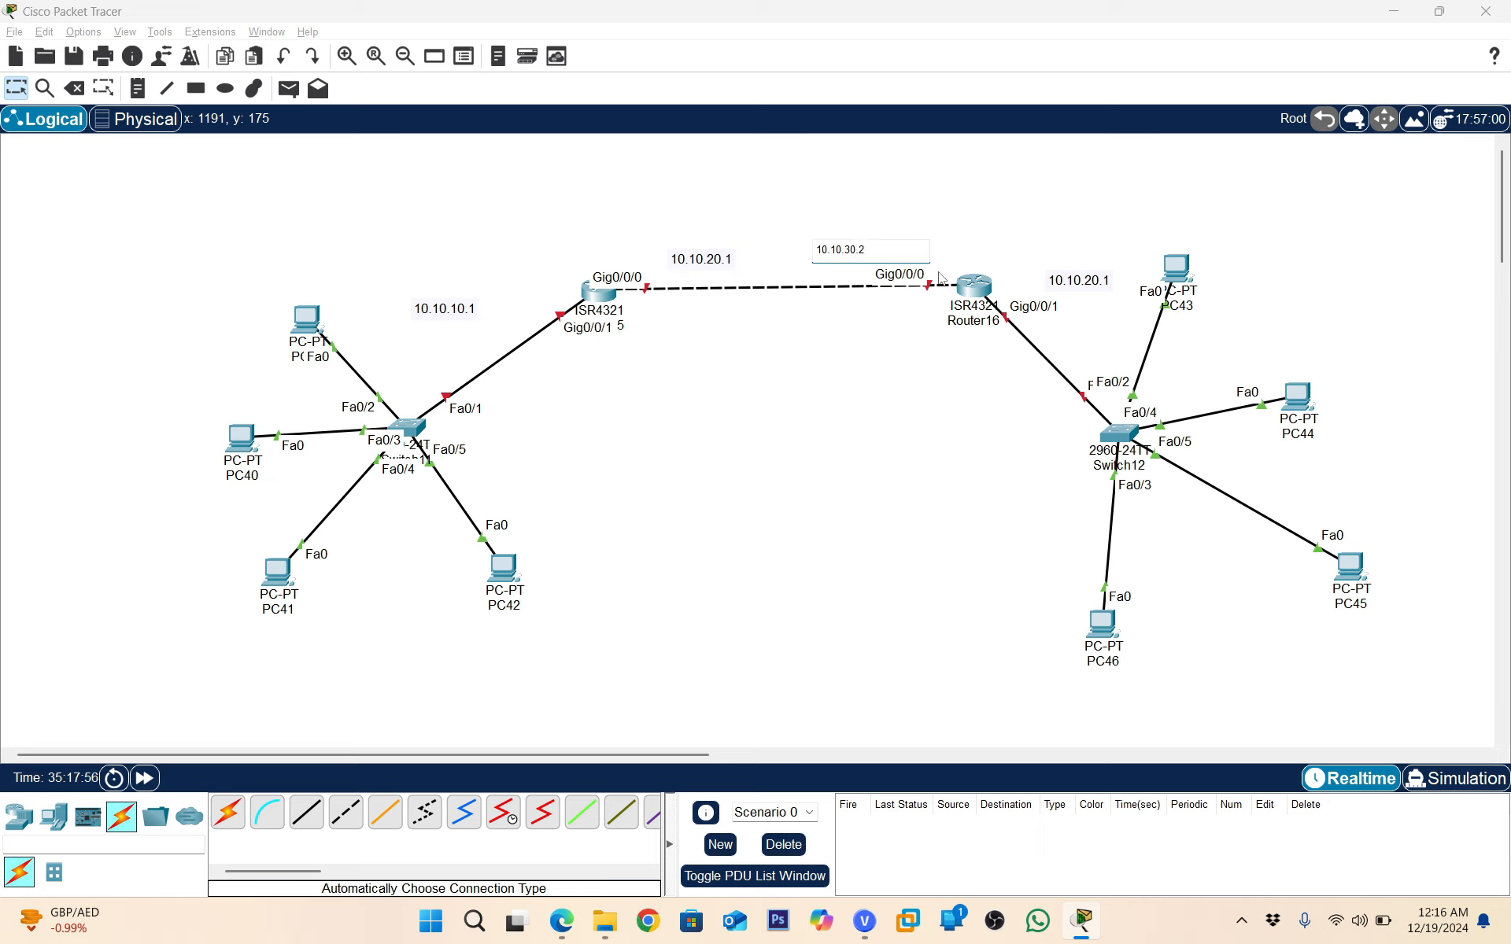
click(730, 262)
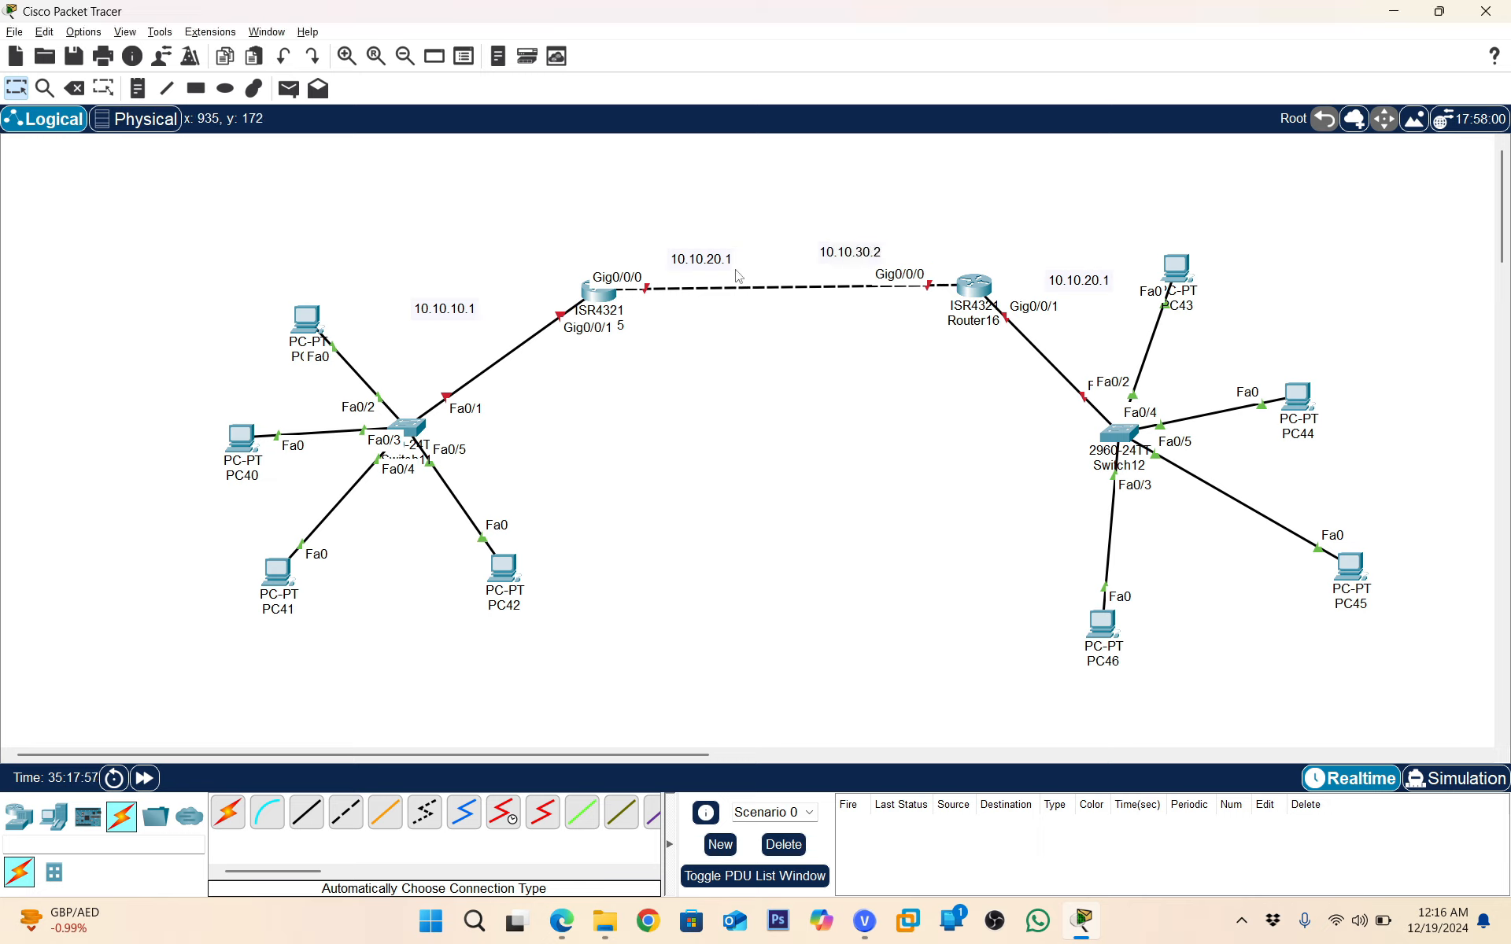
Change the copied note near Router15 to 10.10.30.3 and move it slightly closer to that router
double_click(723, 266)
drag(707, 258, 682, 258)
text(10.13)
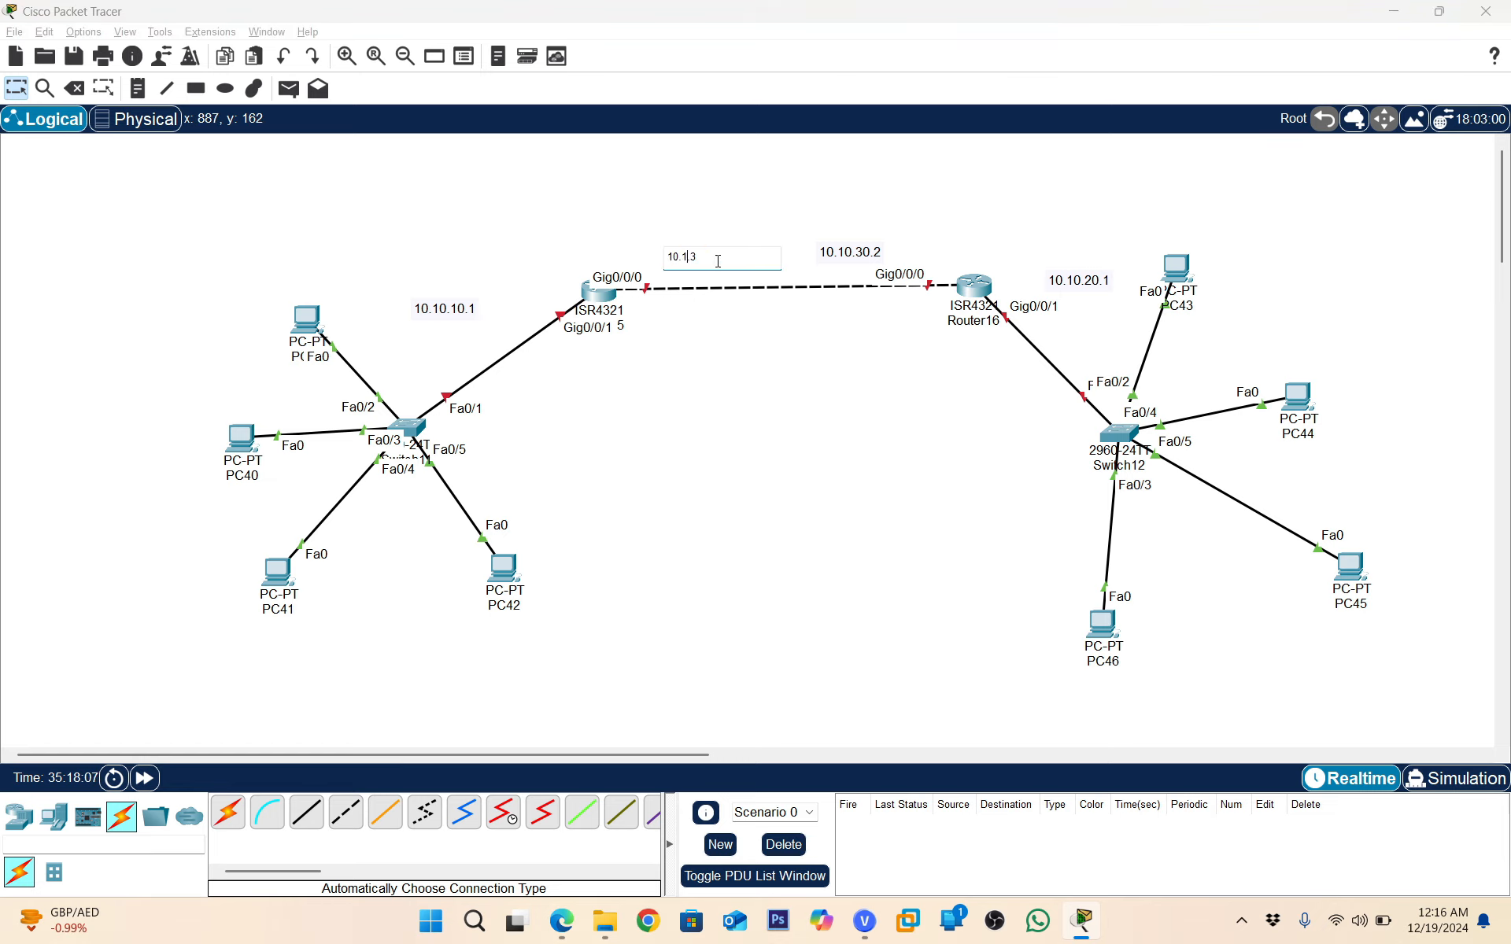
key(ctrl+z)
click(779, 240)
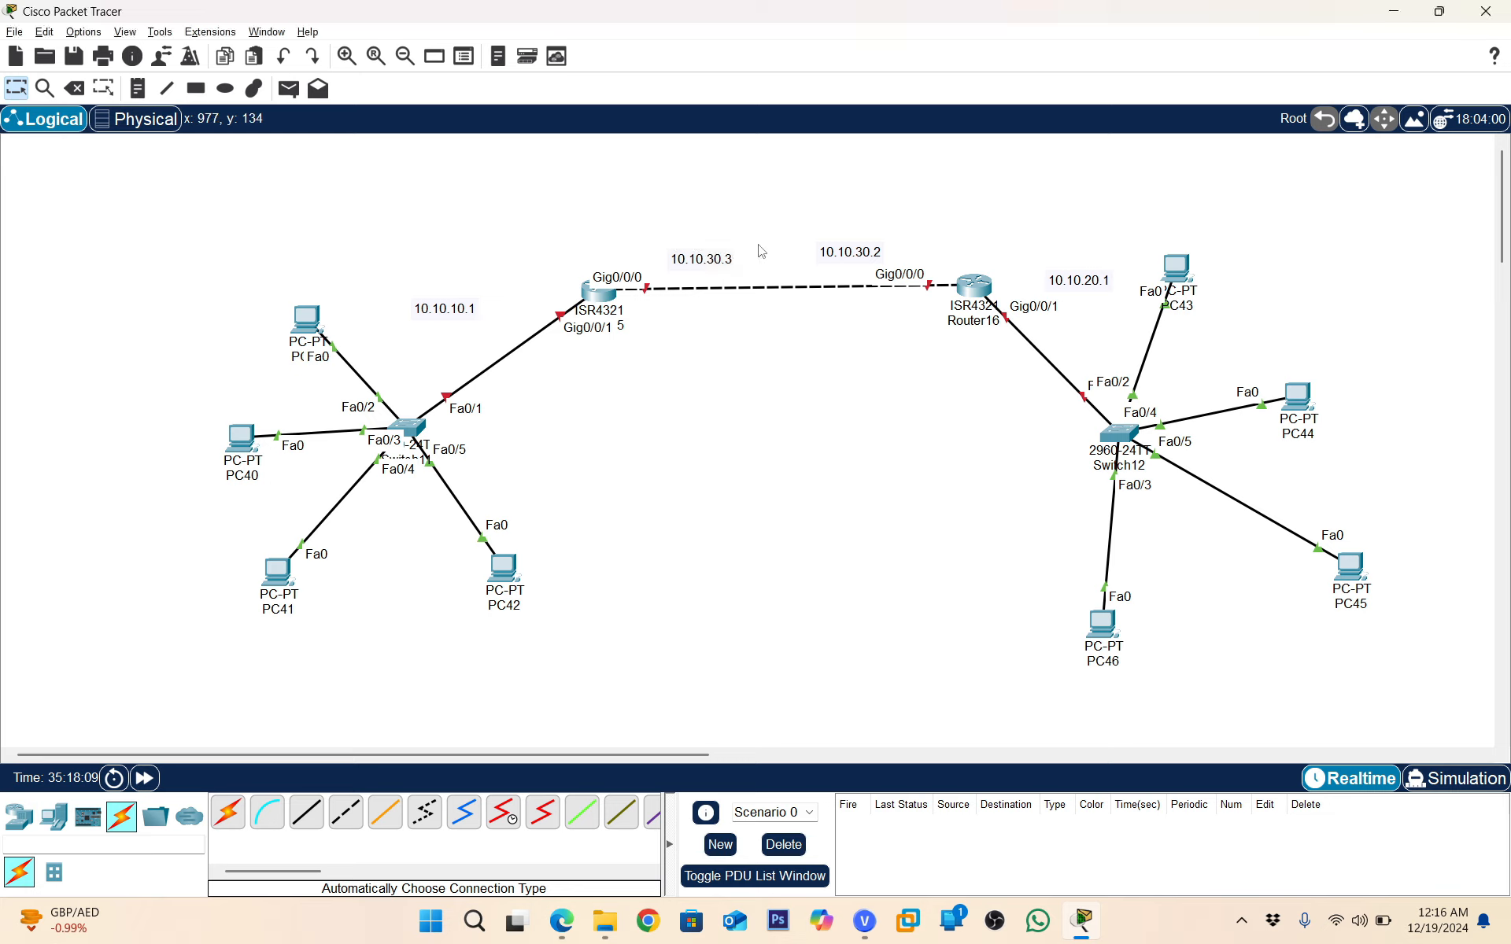
drag(692, 252, 694, 255)
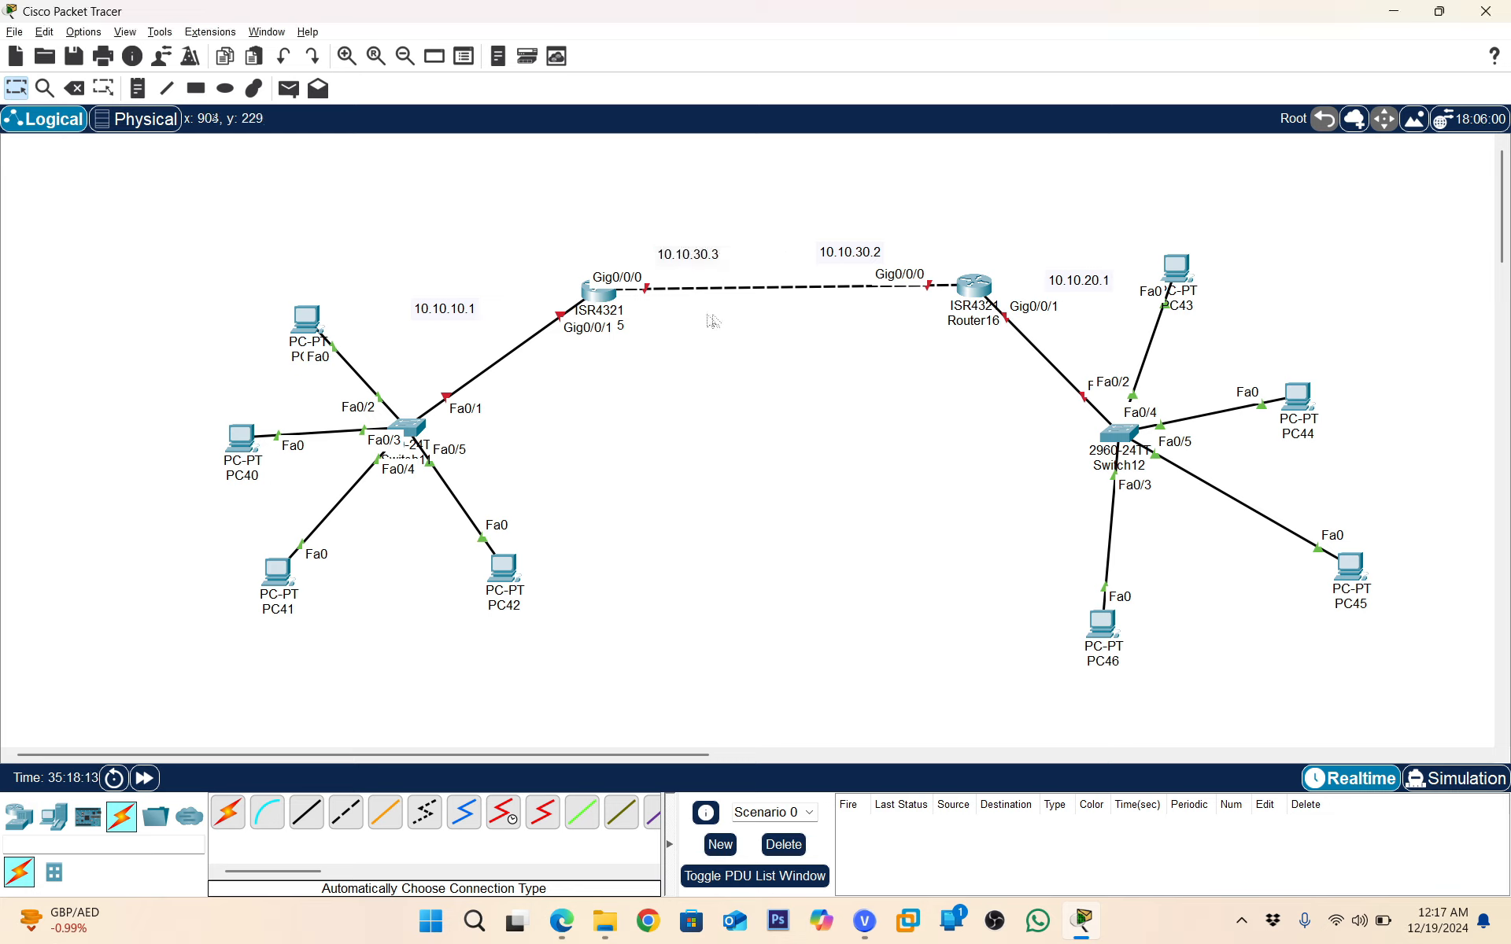
Open Router15's command line and answer no to the initial configuration dialog
click(606, 298)
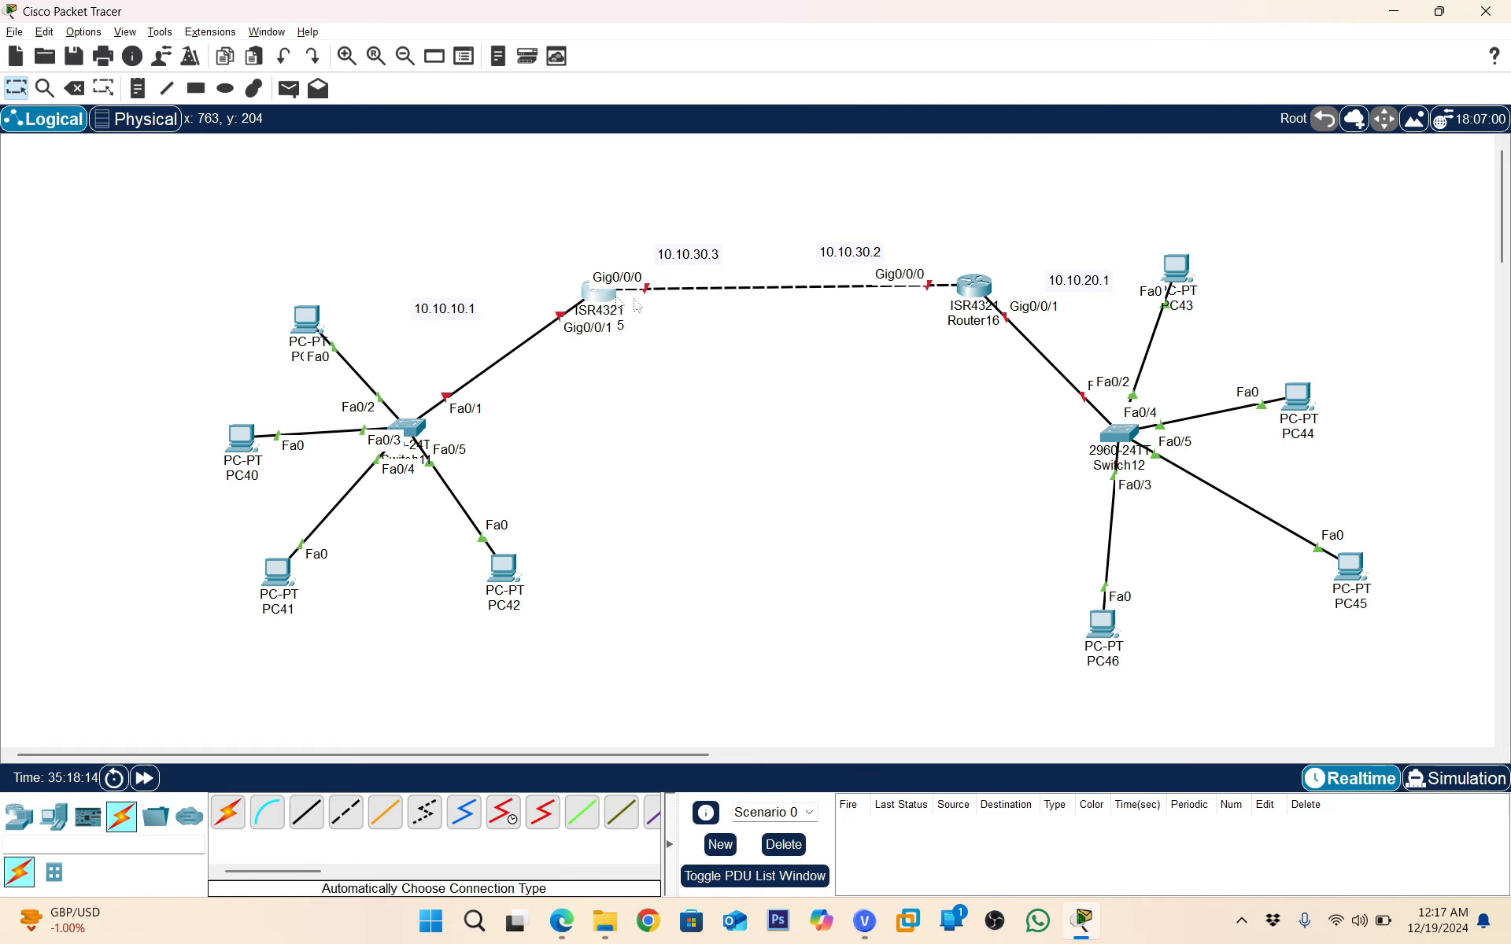
drag(809, 218, 1030, 170)
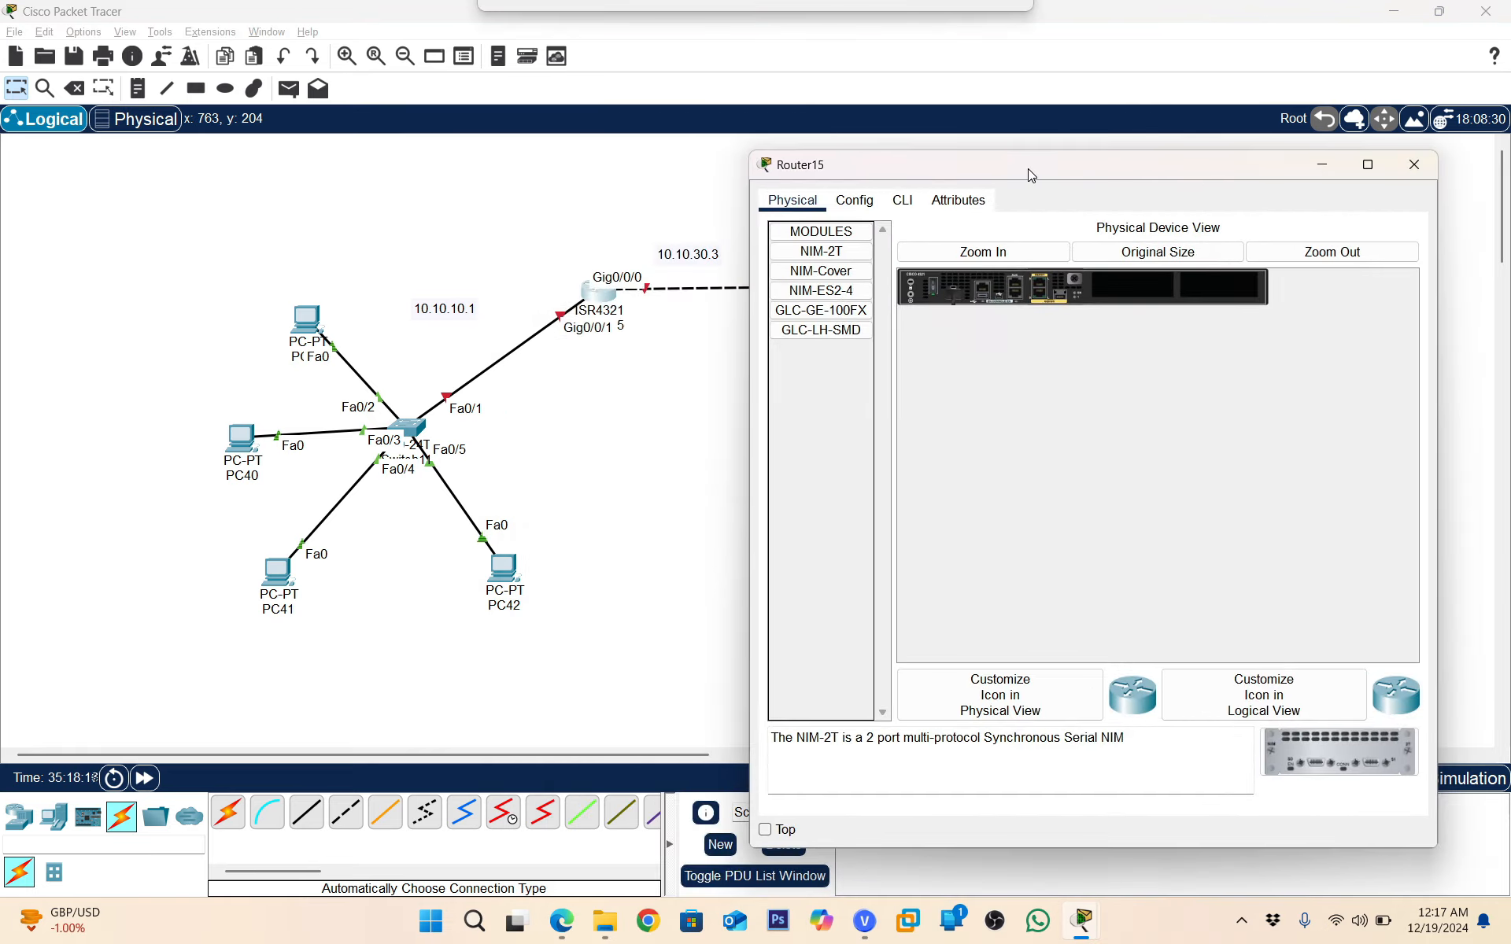
click(903, 200)
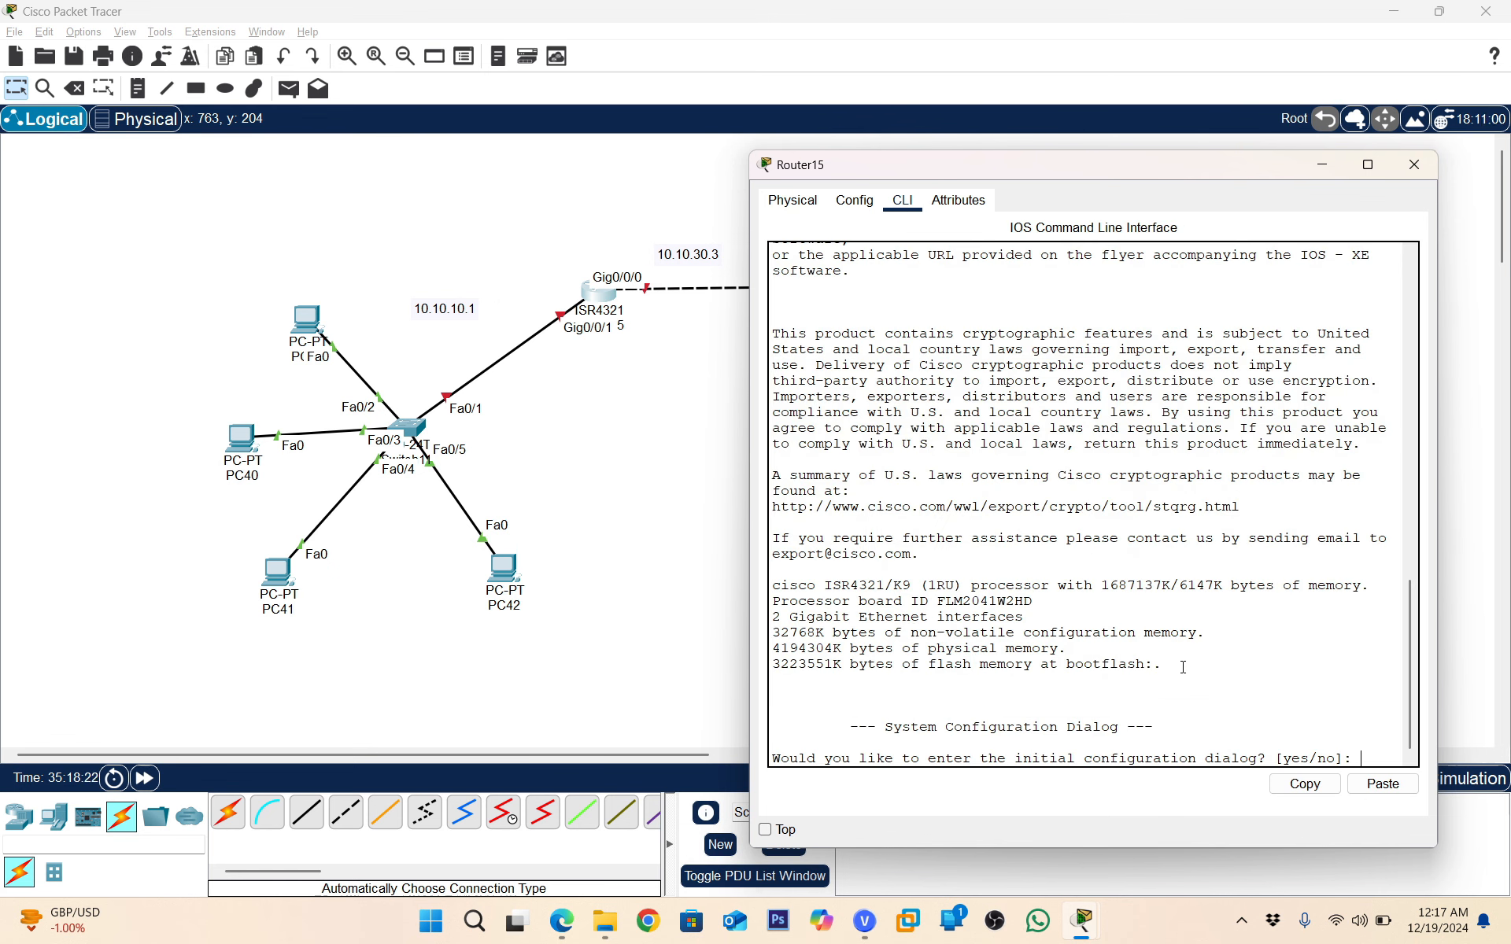
text(no)
key(Return)
key(Return)
key(Return)
key(Return)
Enter privileged mode on Router15 with en, followed by global configuration mode with configure terminal
text(en)
key(Return)
key(Return)
text(confi)
key(Tab)
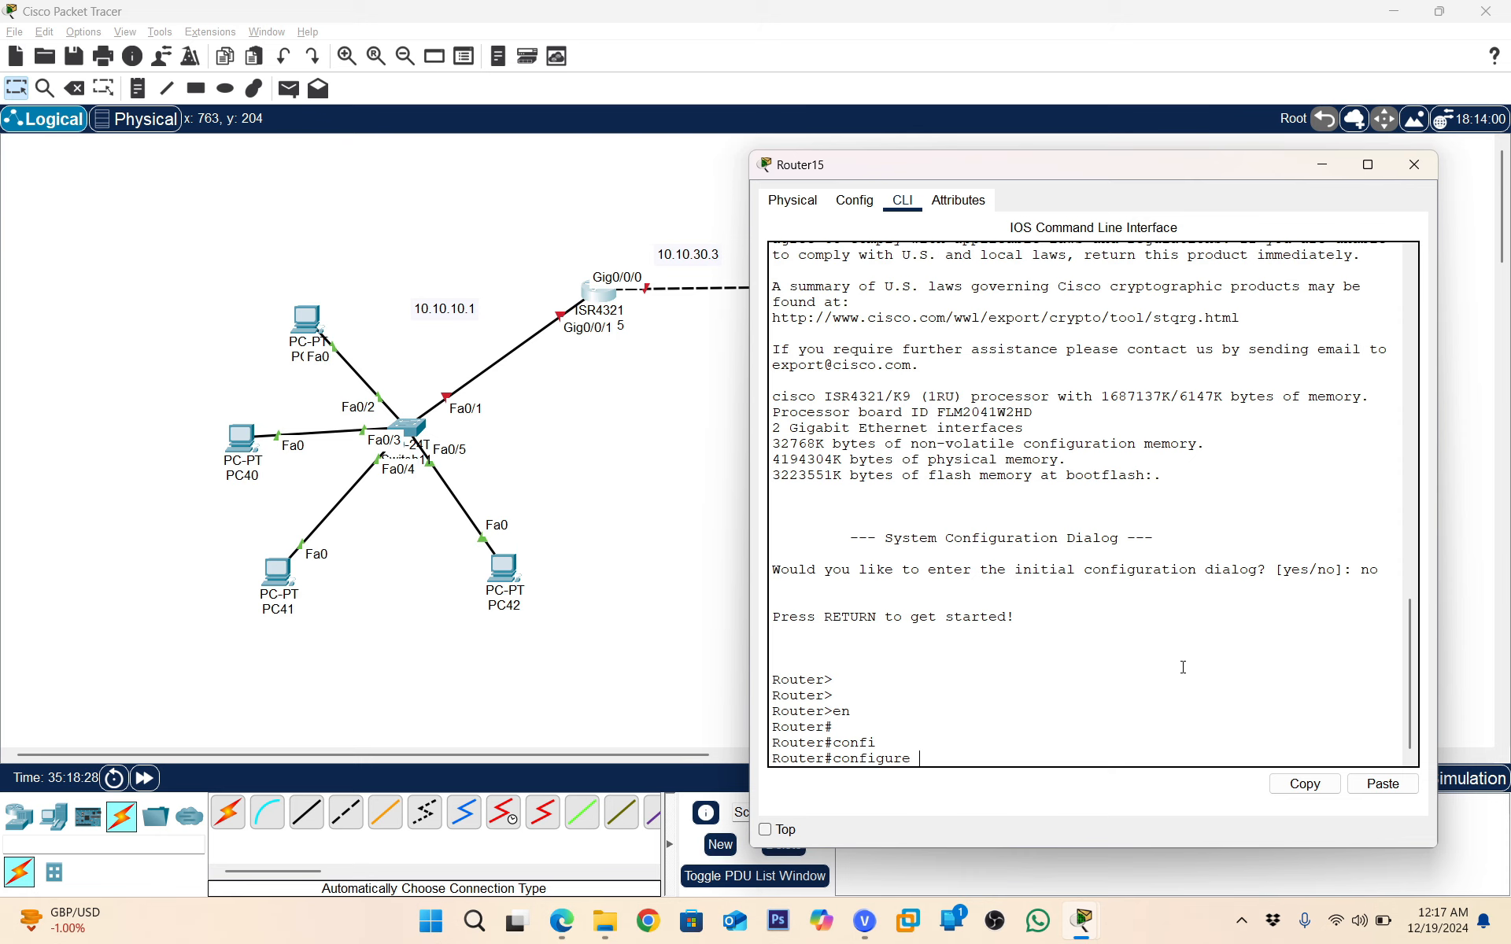
text(ter)
key(Tab)
key(Return)
key(Return)
key(Return)
key(Return)
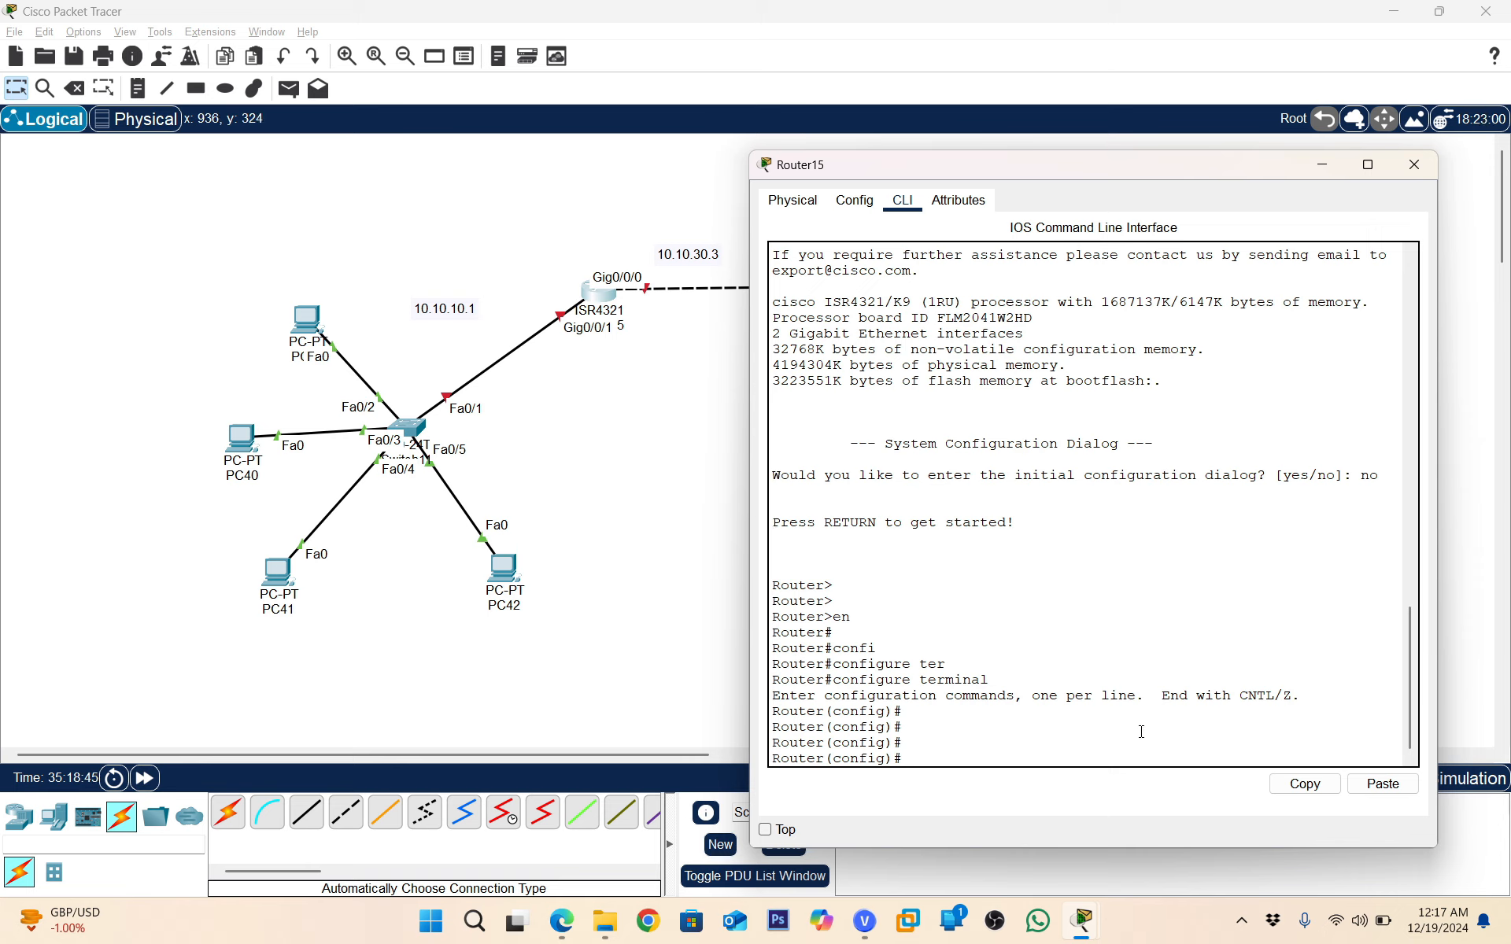
Enter configuration of Router15's interface gigabitEthernet 0/0/1
text(nter)
key(Tab)
text(g)
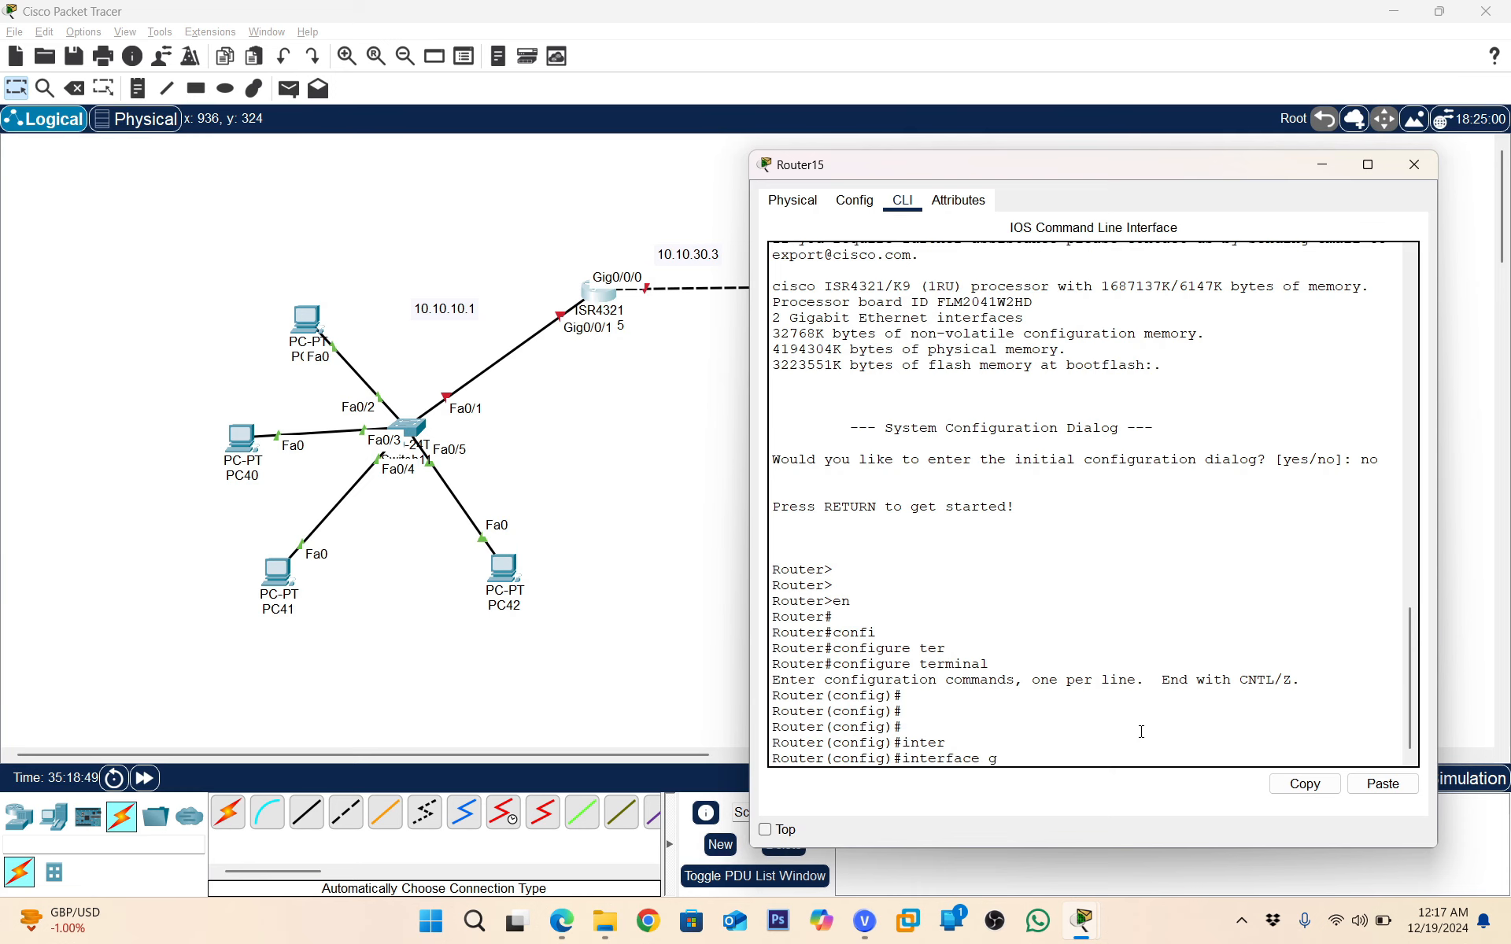
text(i)
key(Tab)
text(0/0/)
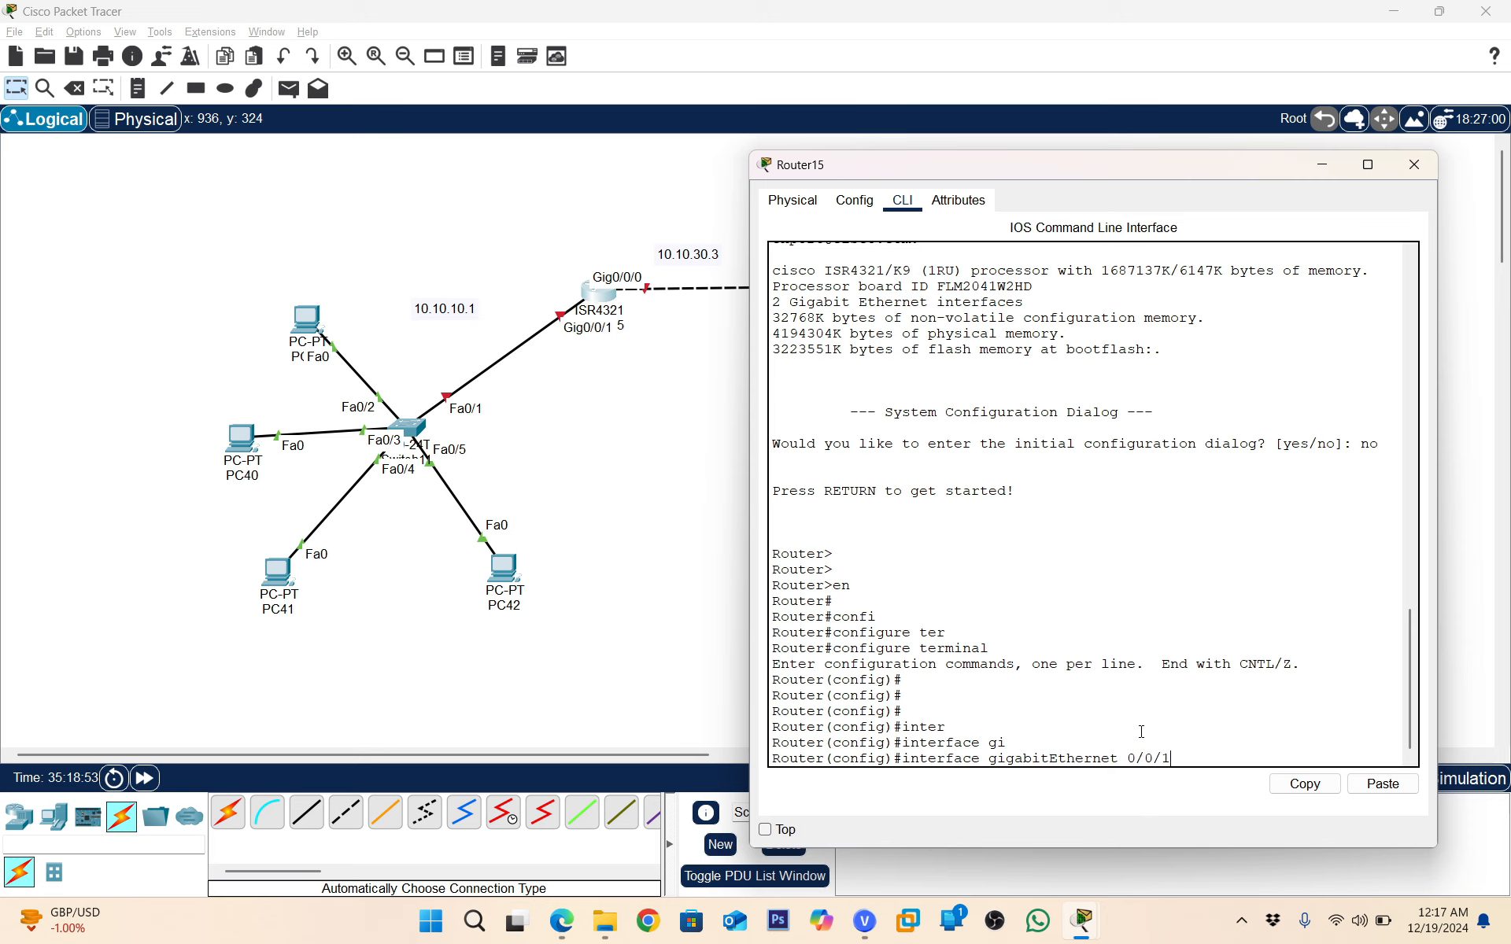
text(1)
key(Return)
Assign IP address 10.10.10.1 with mask 255.255.255.0 to interface gigabitEthernet 0/0/1
text(ip)
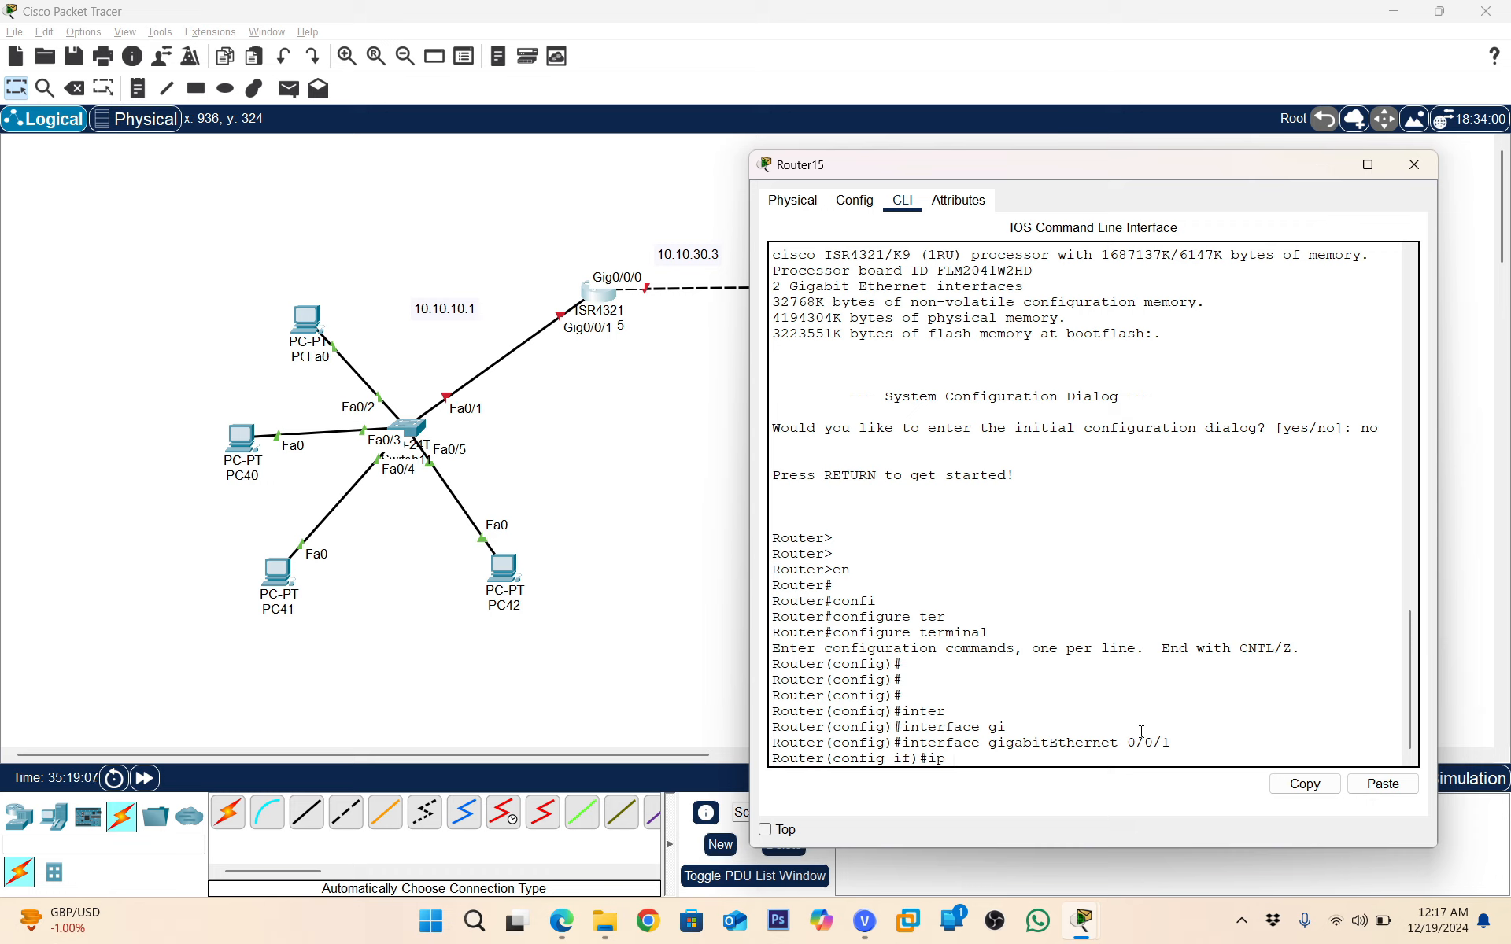
text(d)
key(Tab)
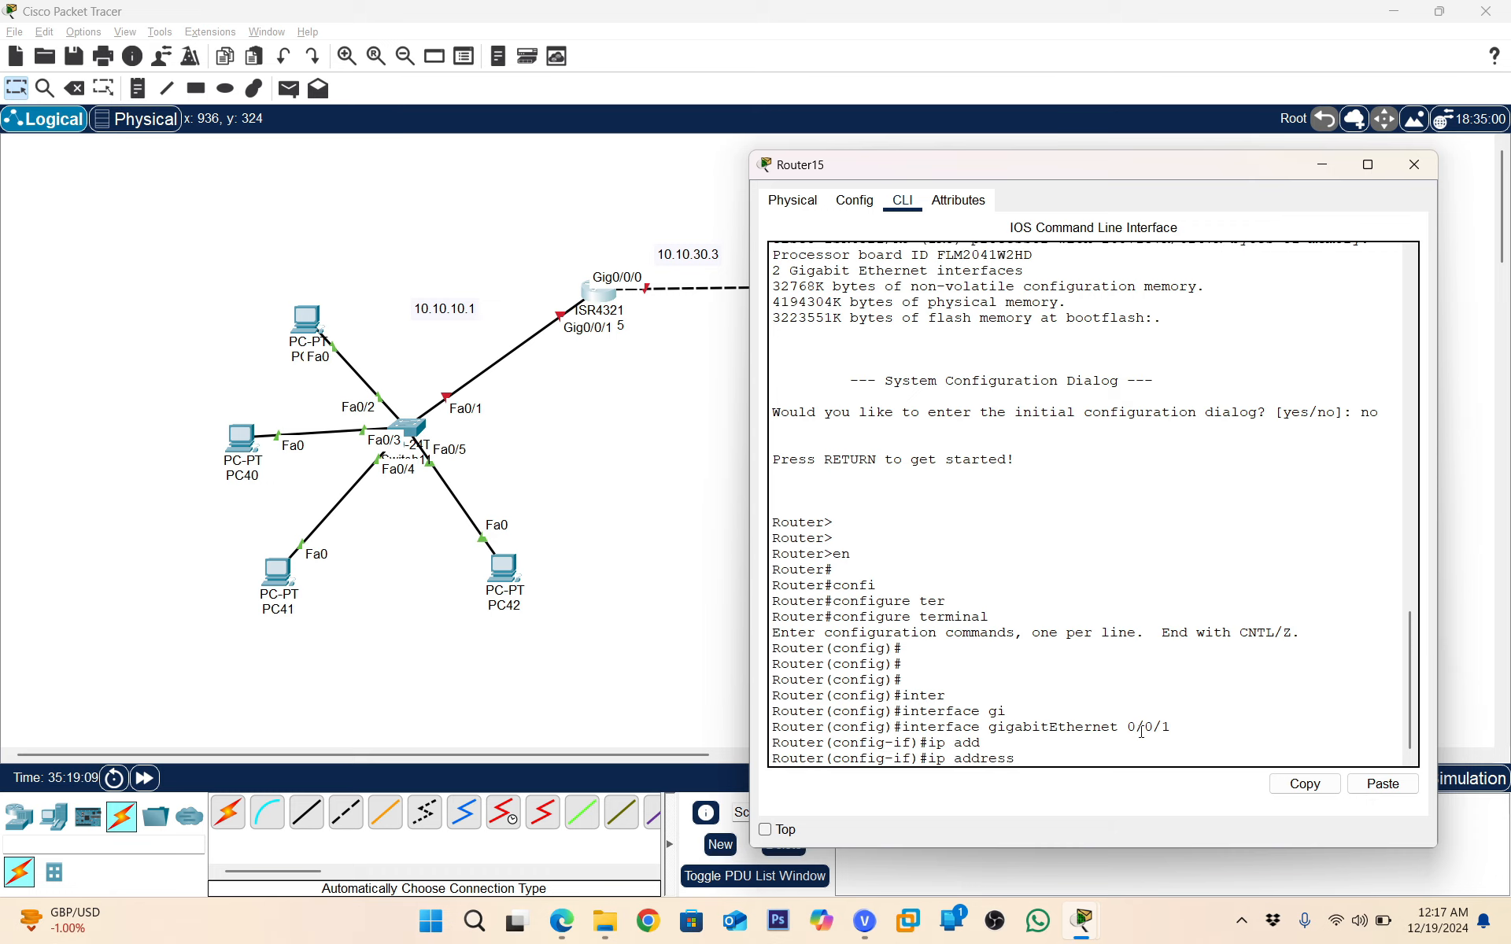
text(10.10.10.)
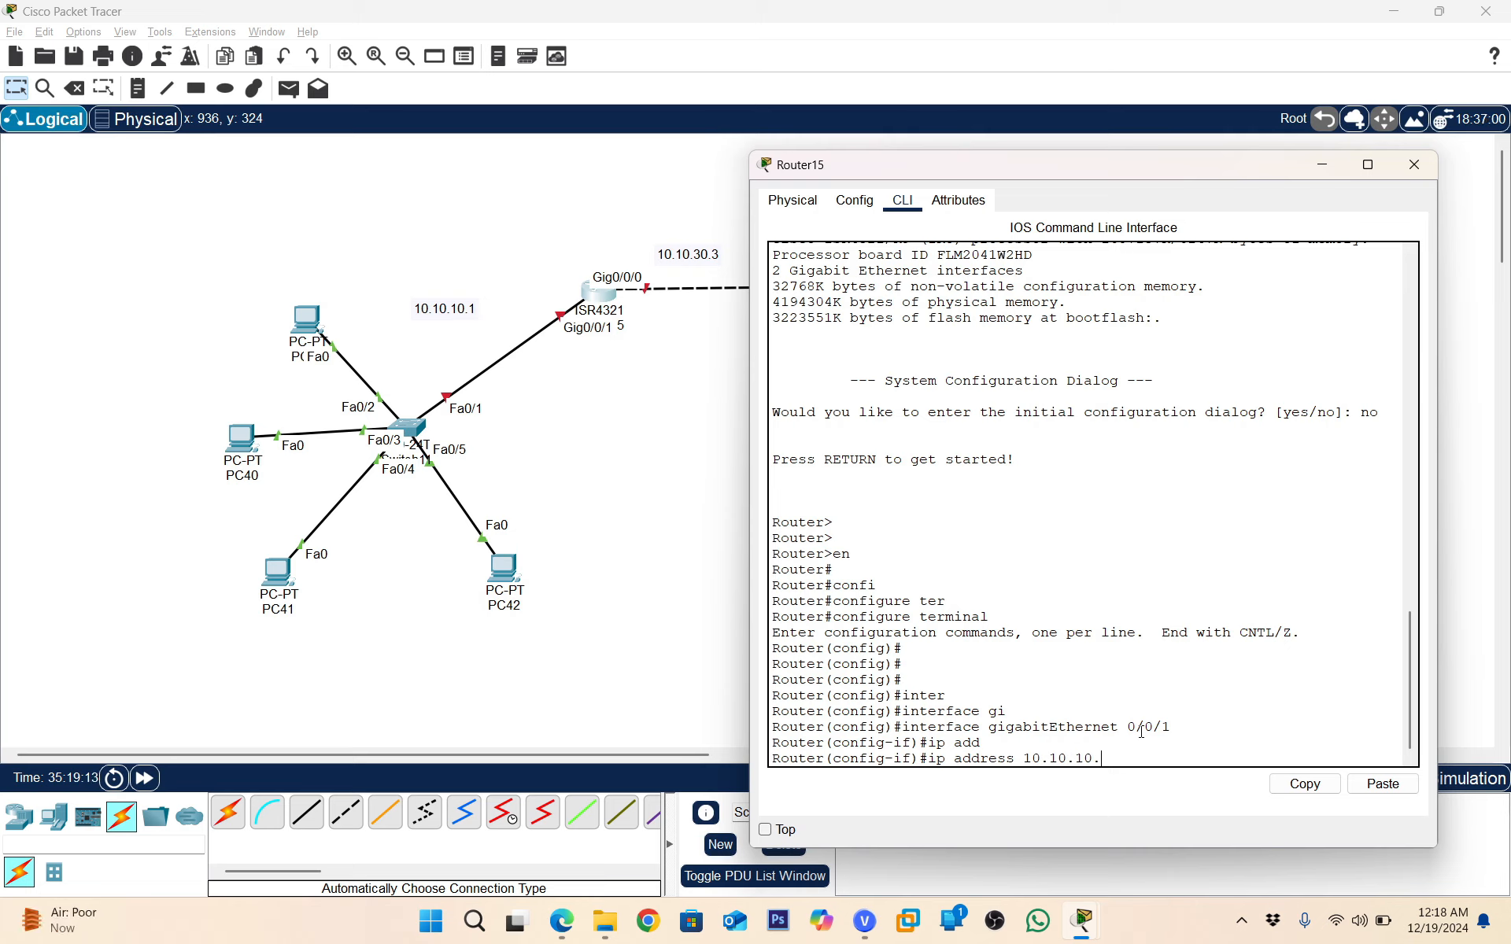
text(1)
text(255.255.255)
key(Return)
Enable interface gigabitEthernet 0/0/1 with the no shut command
text(no shut)
key(Return)
text(])
key(Return)
key(Return)
key(Return)
key(Return)
key(Return)
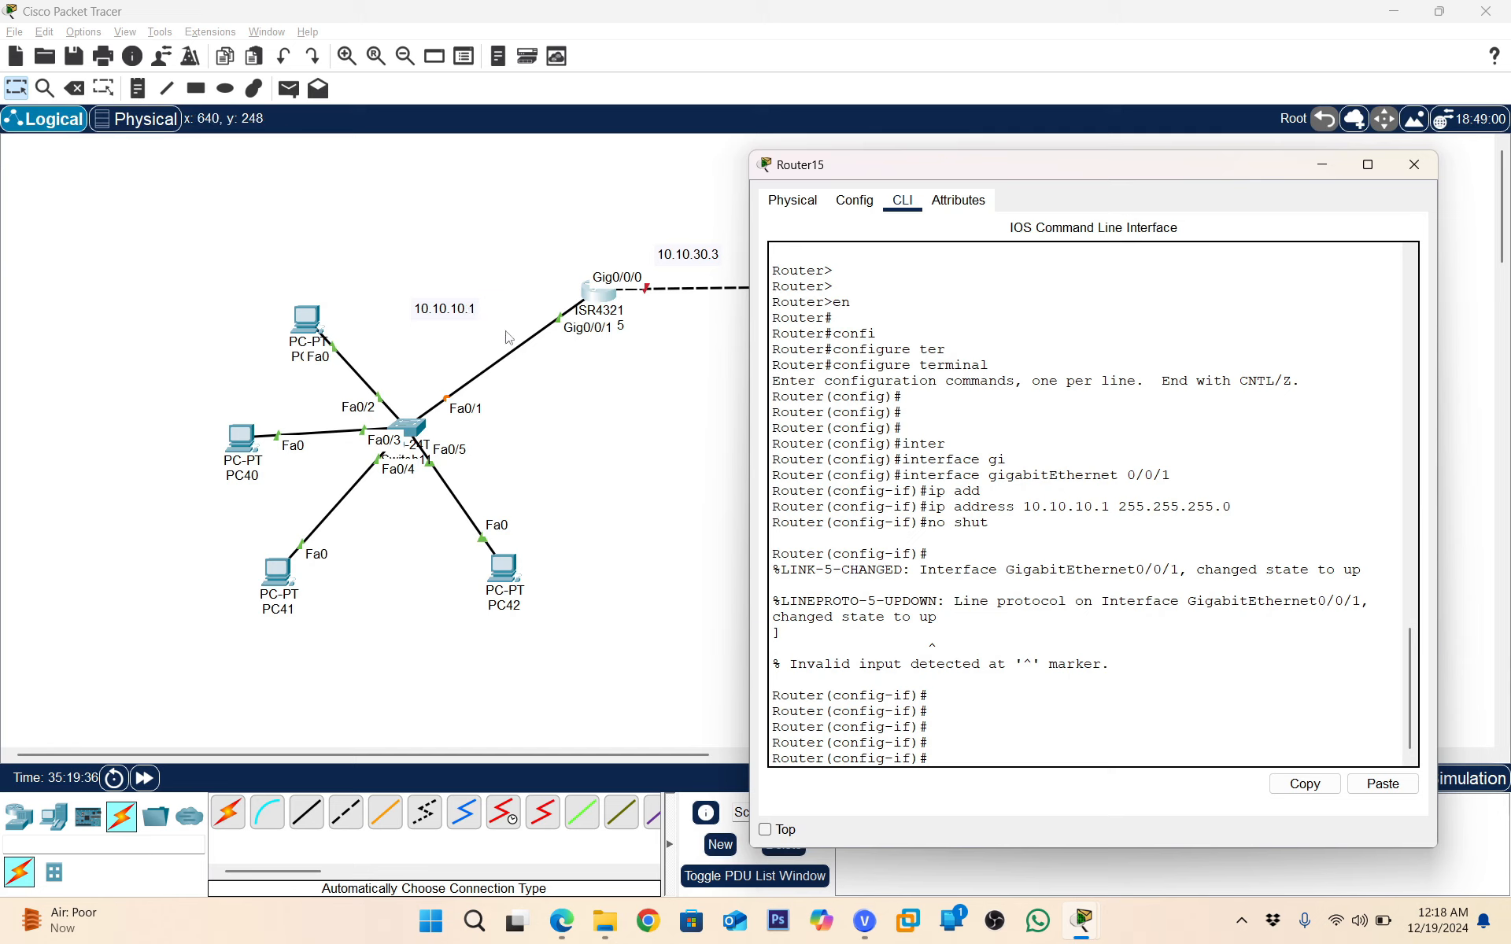
Exit interface configuration on Router15, returning to global configuration mode
click(982, 746)
key(Return)
key(Return)
key(Return)
key(Return)
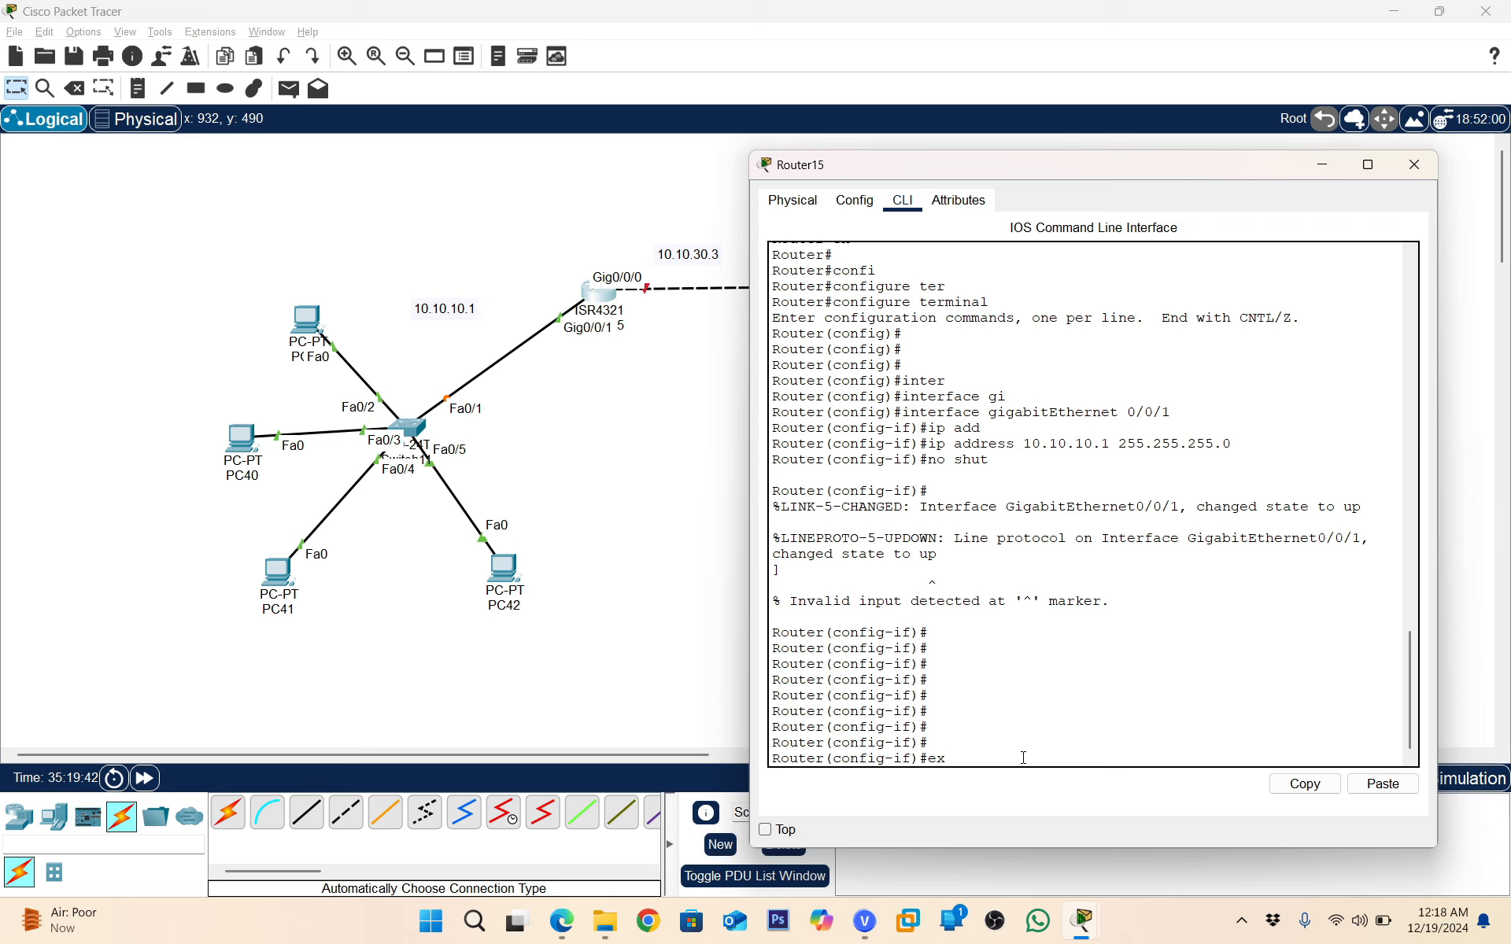
text(exit)
key(Return)
key(Return)
key(Return)
key(Return)
key(Return)
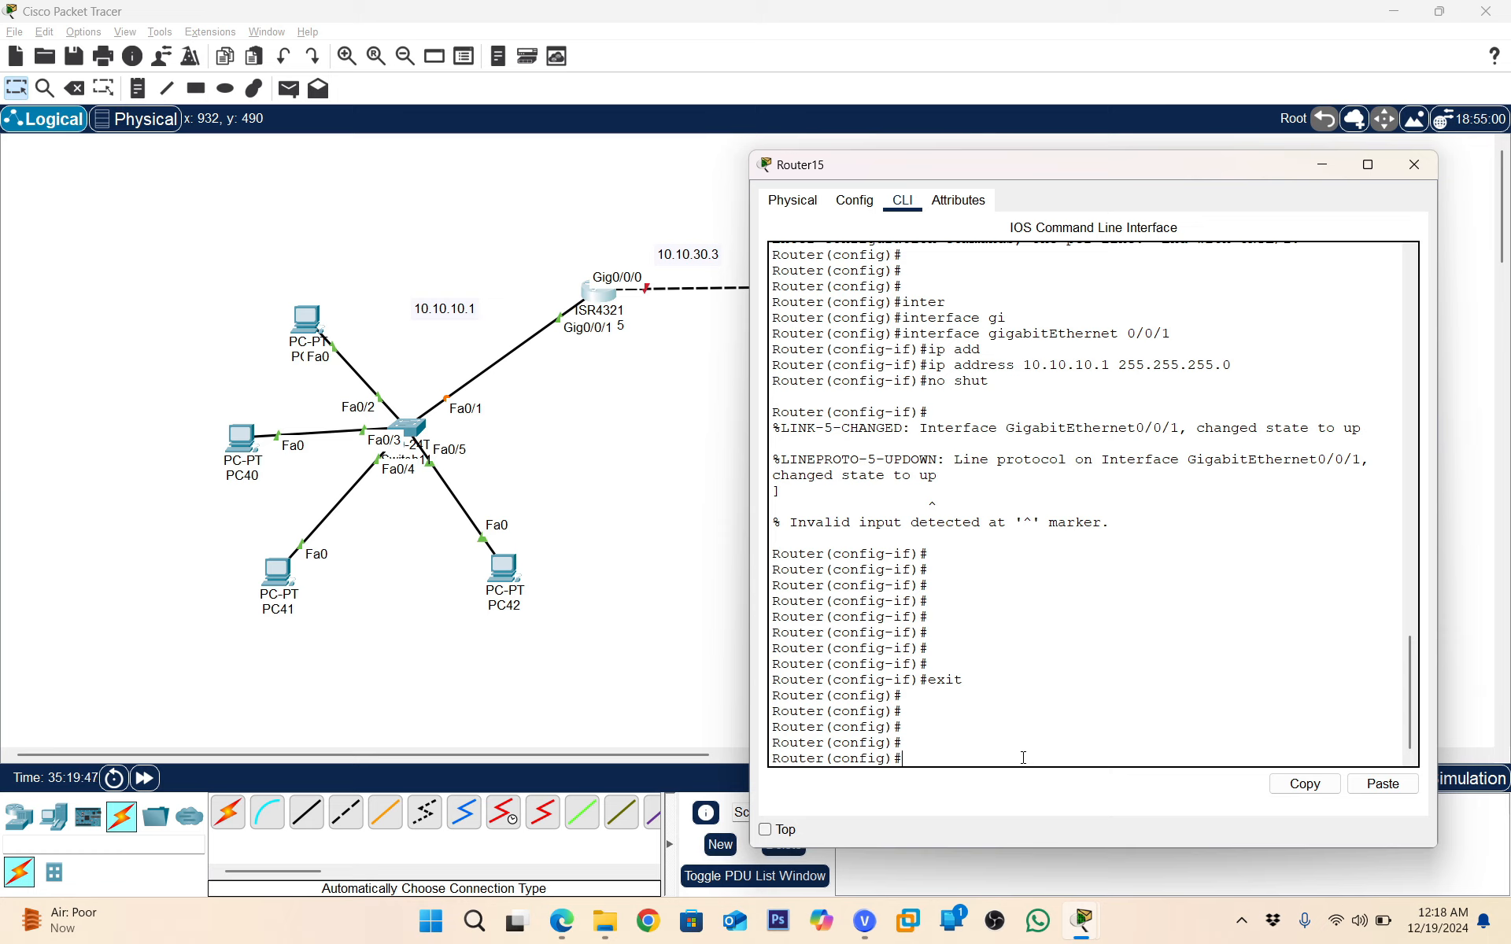
Exclude address 10.10.10.1 from DHCP assignment on Router15 with the ip dhcp excluded-address command
text(ip)
key(Tab)
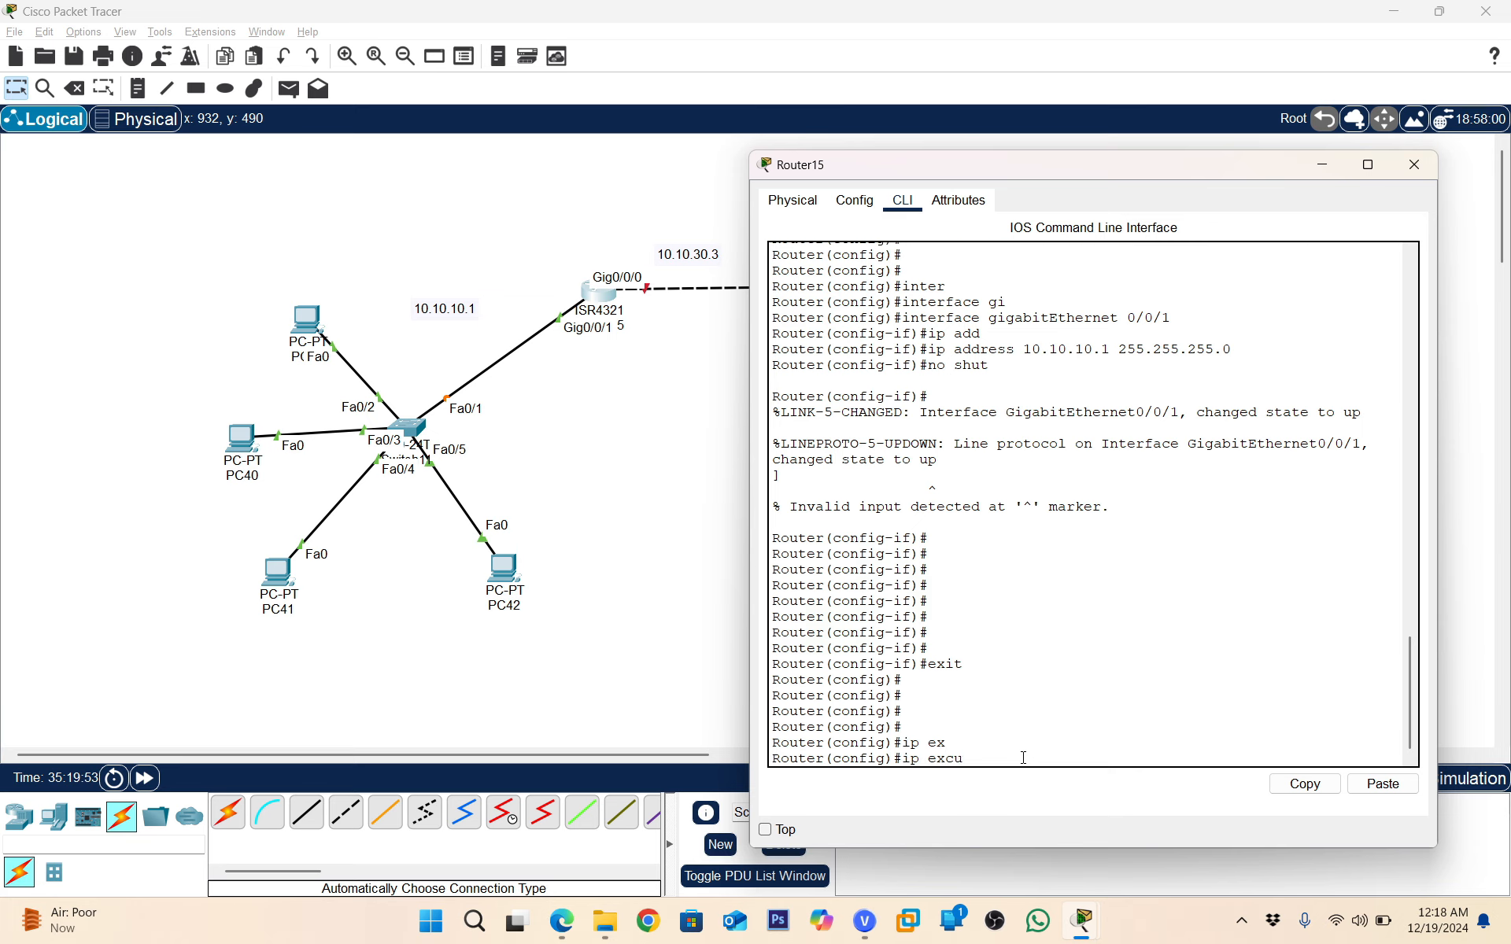
text(cu)
key(Tab)
key(BackSpace)
key(BackSpace)
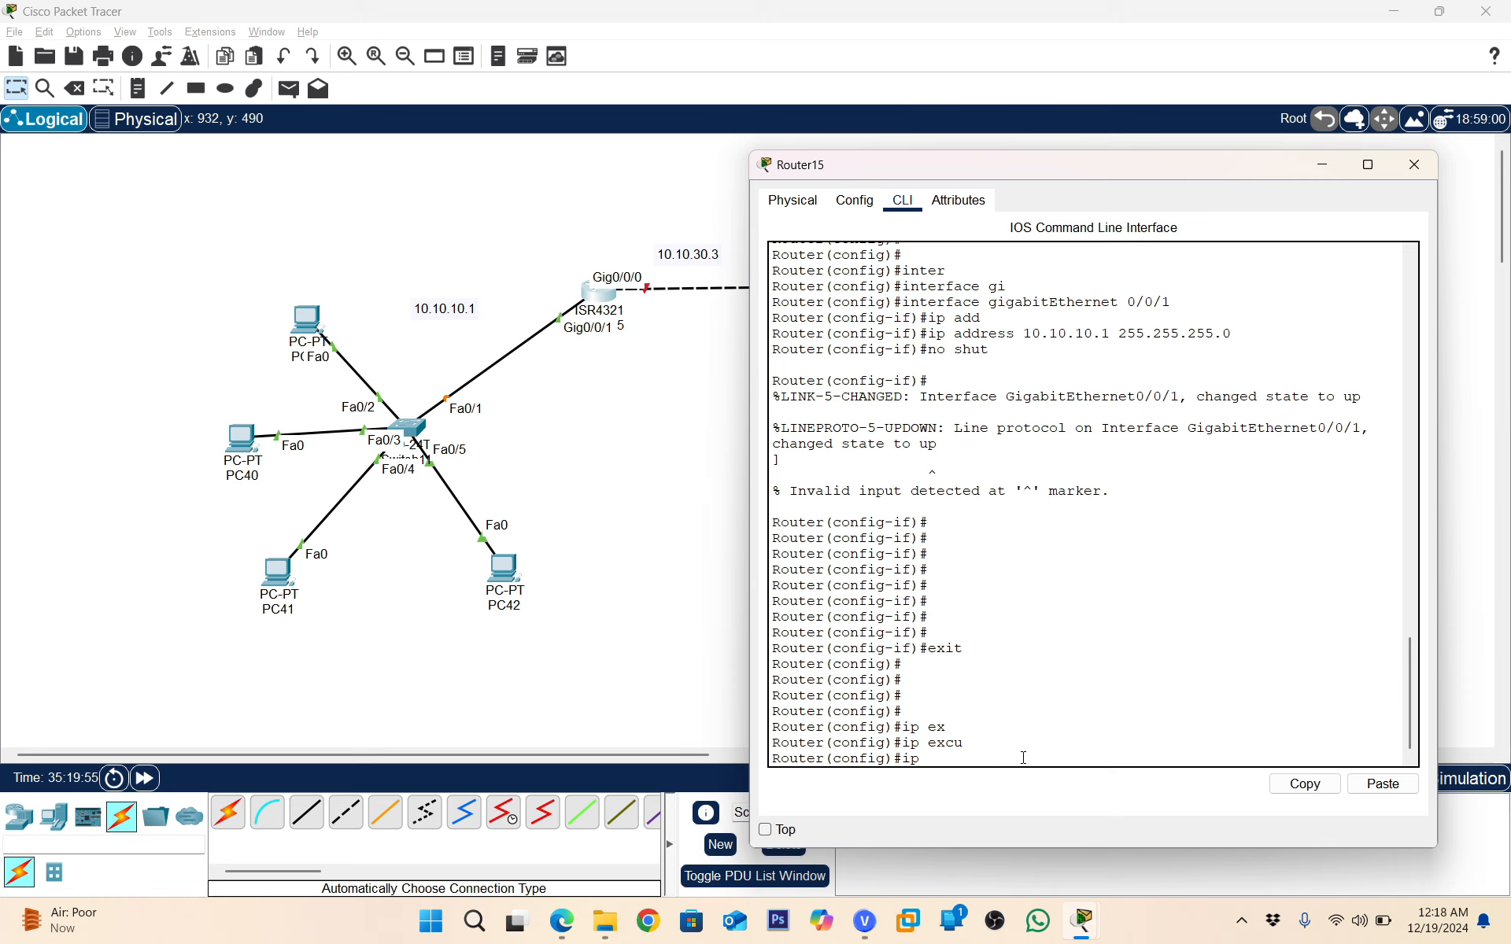
text(dh)
key(Tab)
text(ex)
key(Tab)
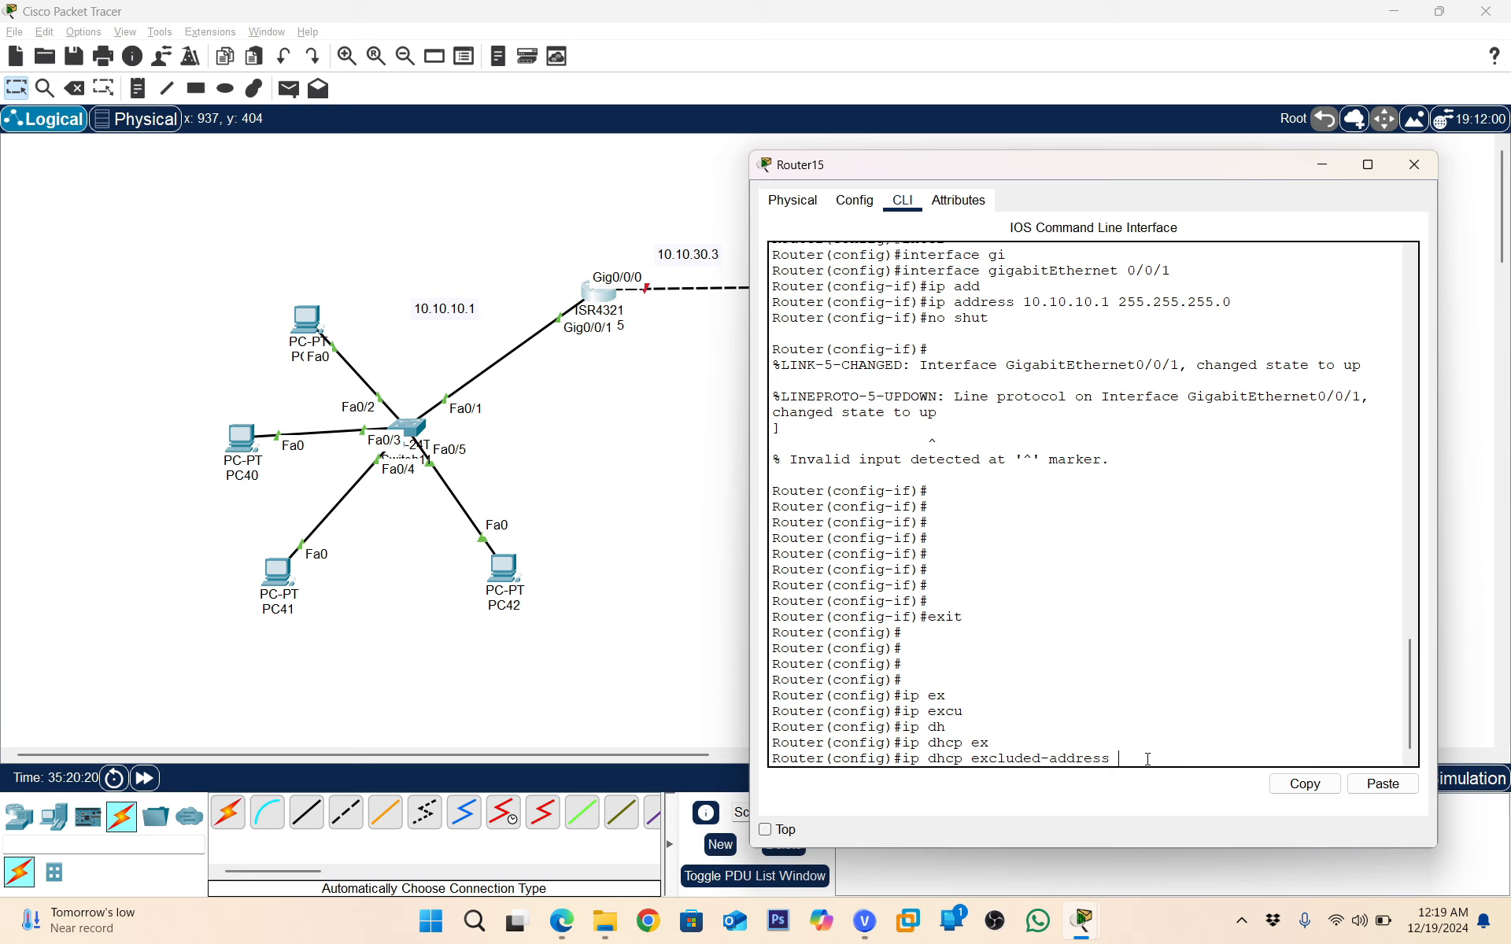
text(10.10.10)
key(Return)
key(Return)
key(Return)
key(Return)
key(Return)
key(Return)
key(Return)
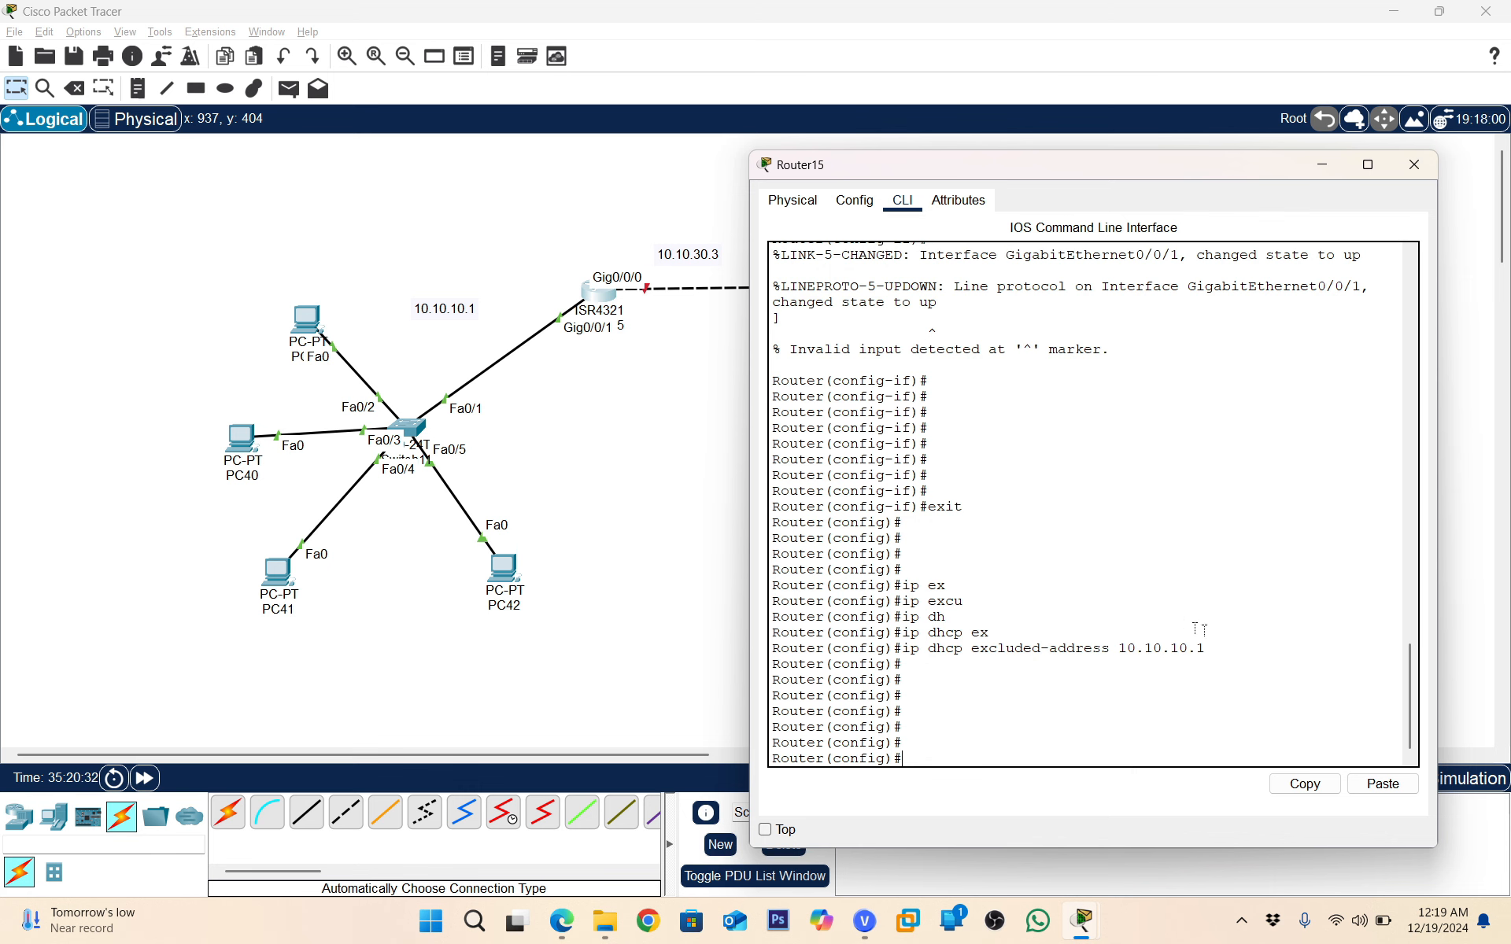
drag(922, 653, 1075, 653)
click(1006, 655)
drag(973, 652, 1182, 648)
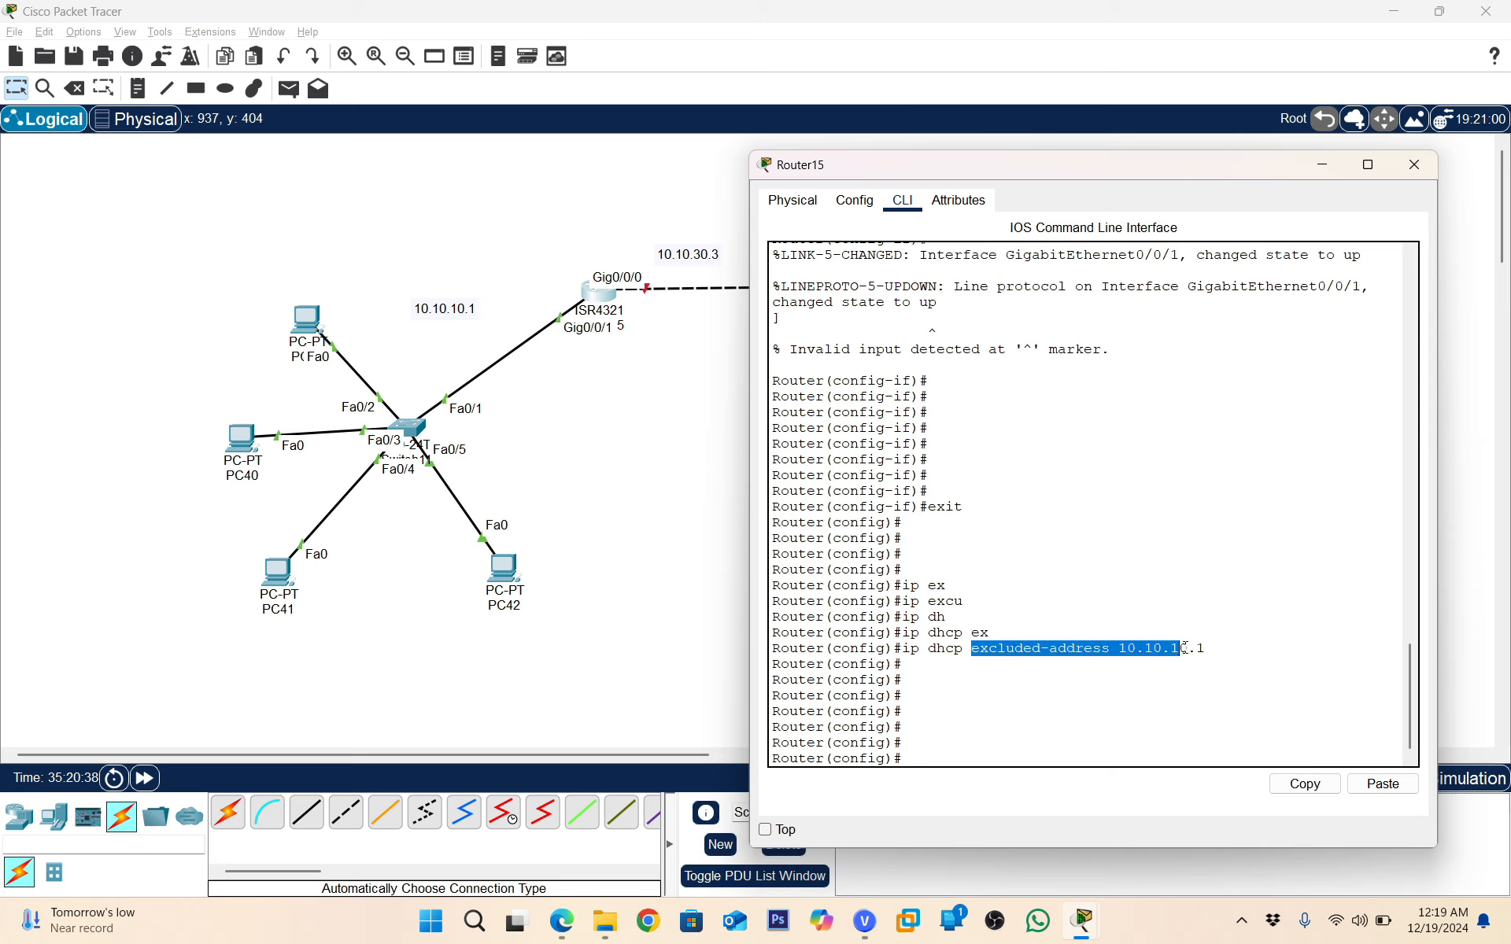
click(1216, 644)
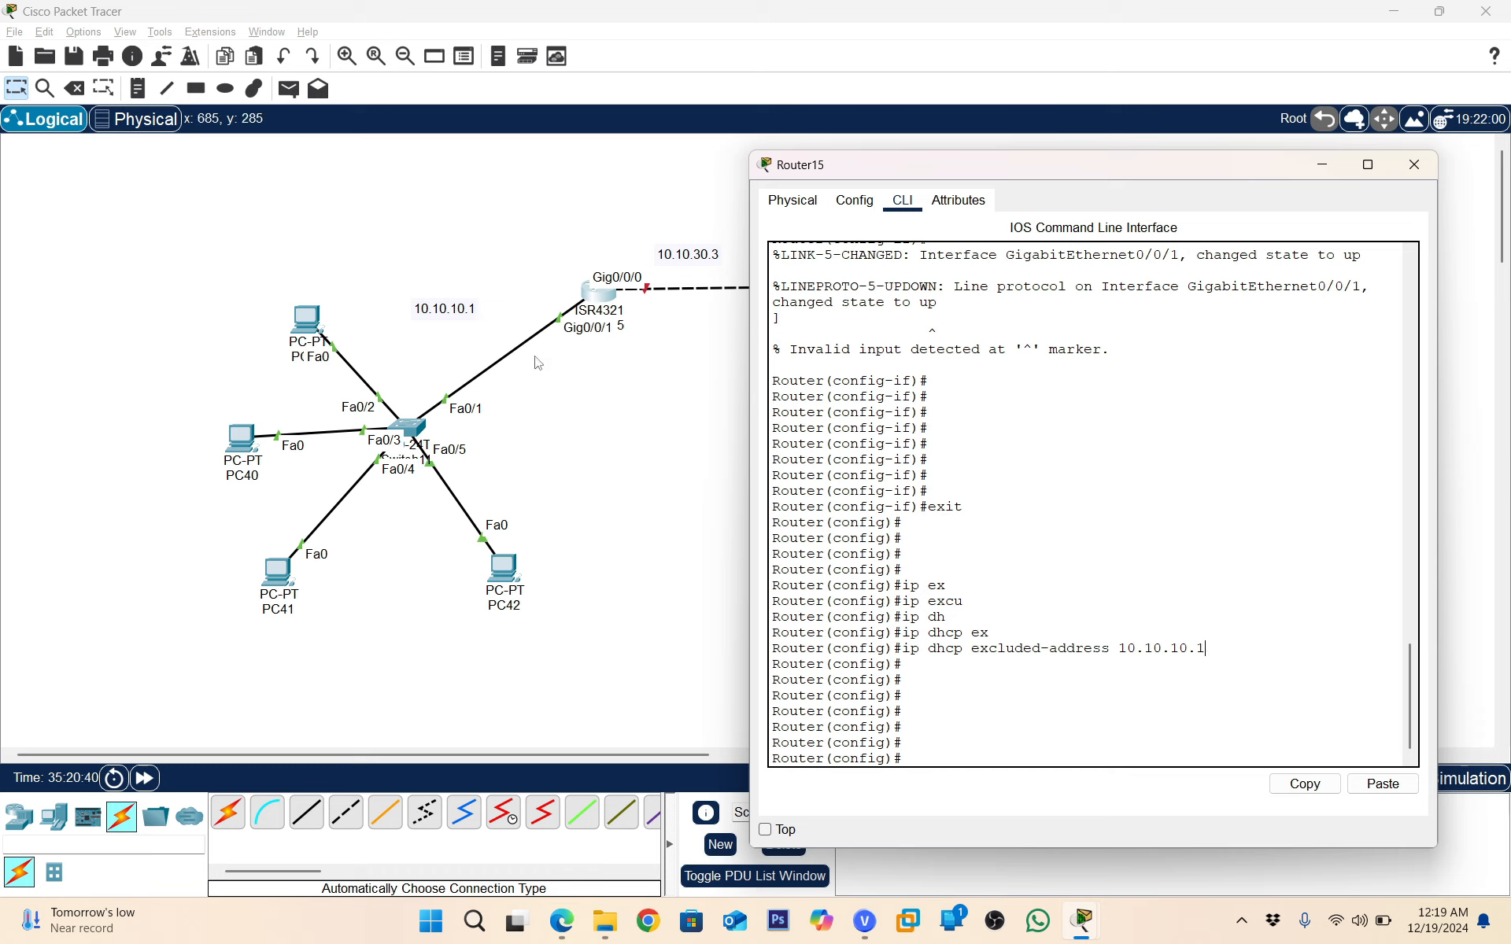
key(Return)
key(Return)
key(Return)
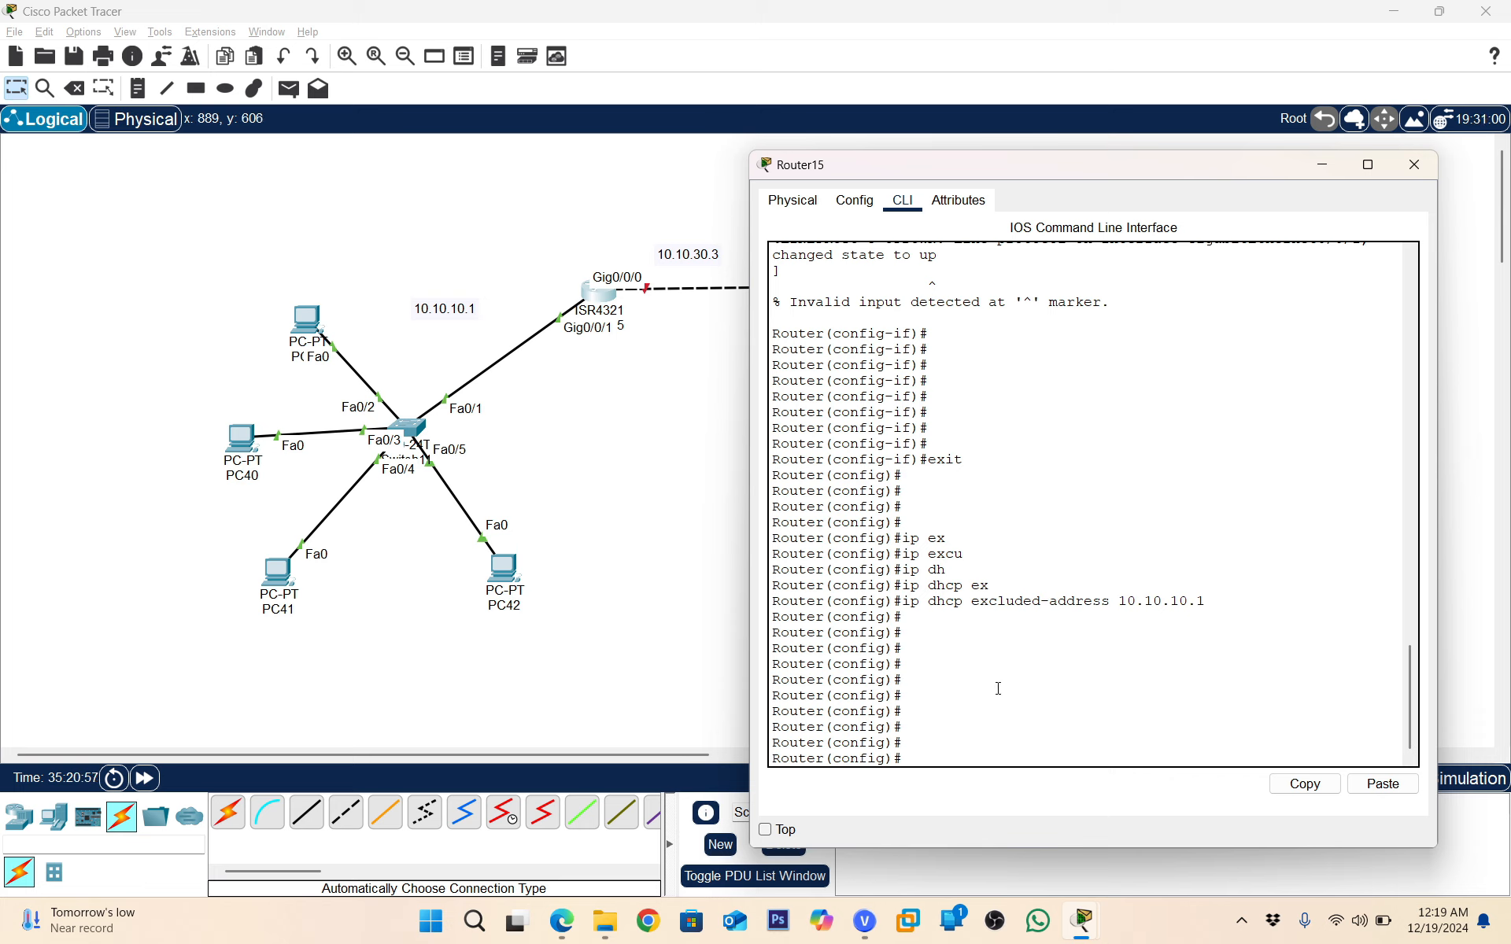
Check the command help for which argument ip dhcp pool requires
text(ip dh)
key(Tab)
text(pool ?)
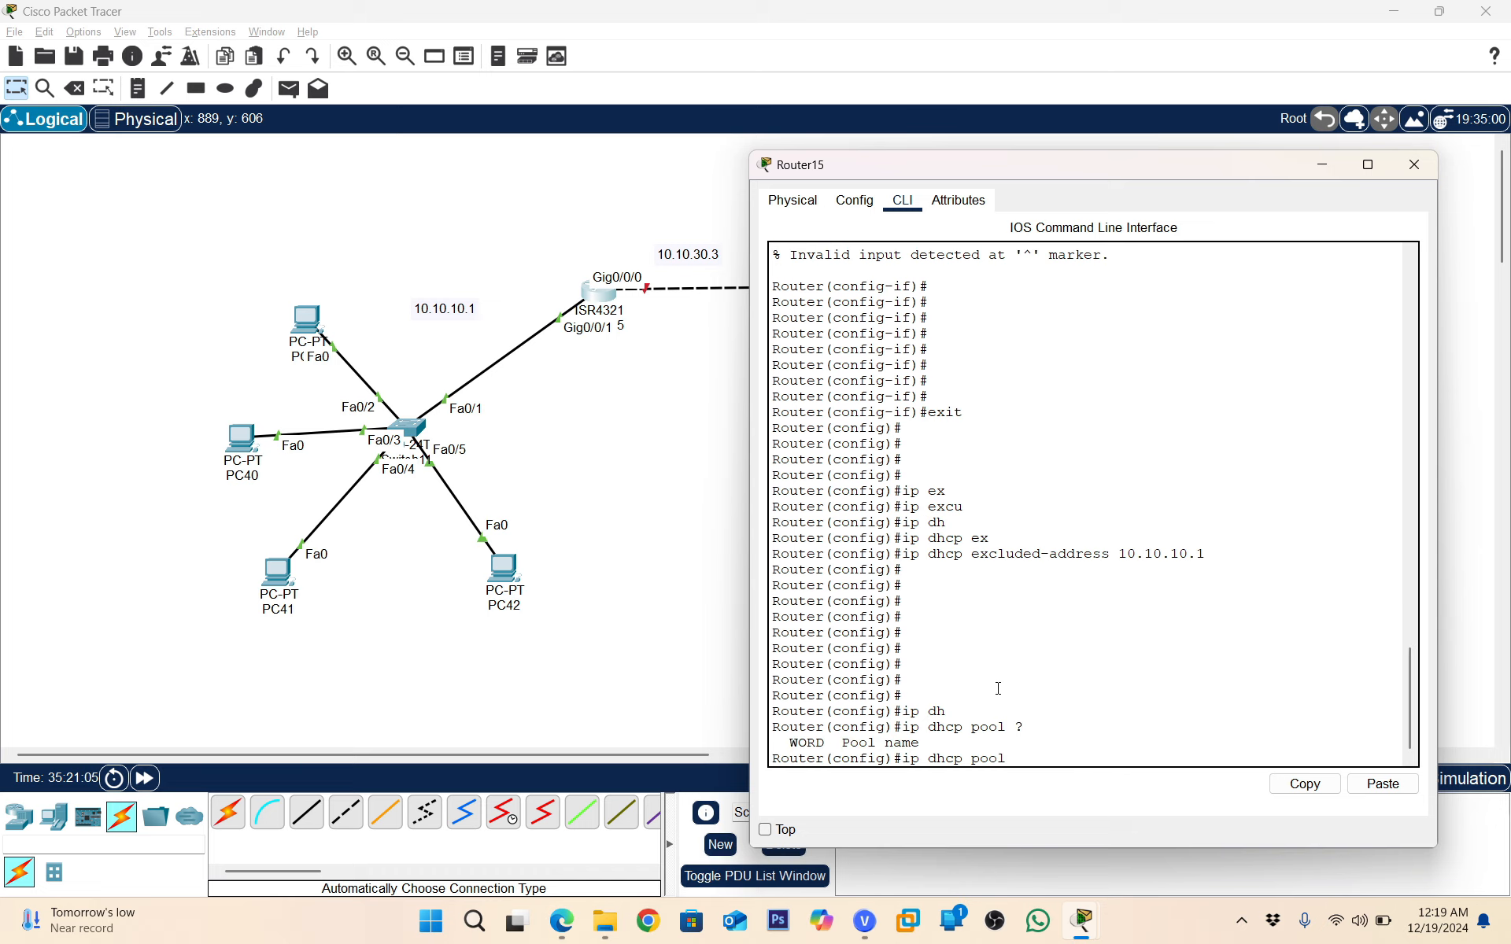
key(Return)
key(Return)
key(Return)
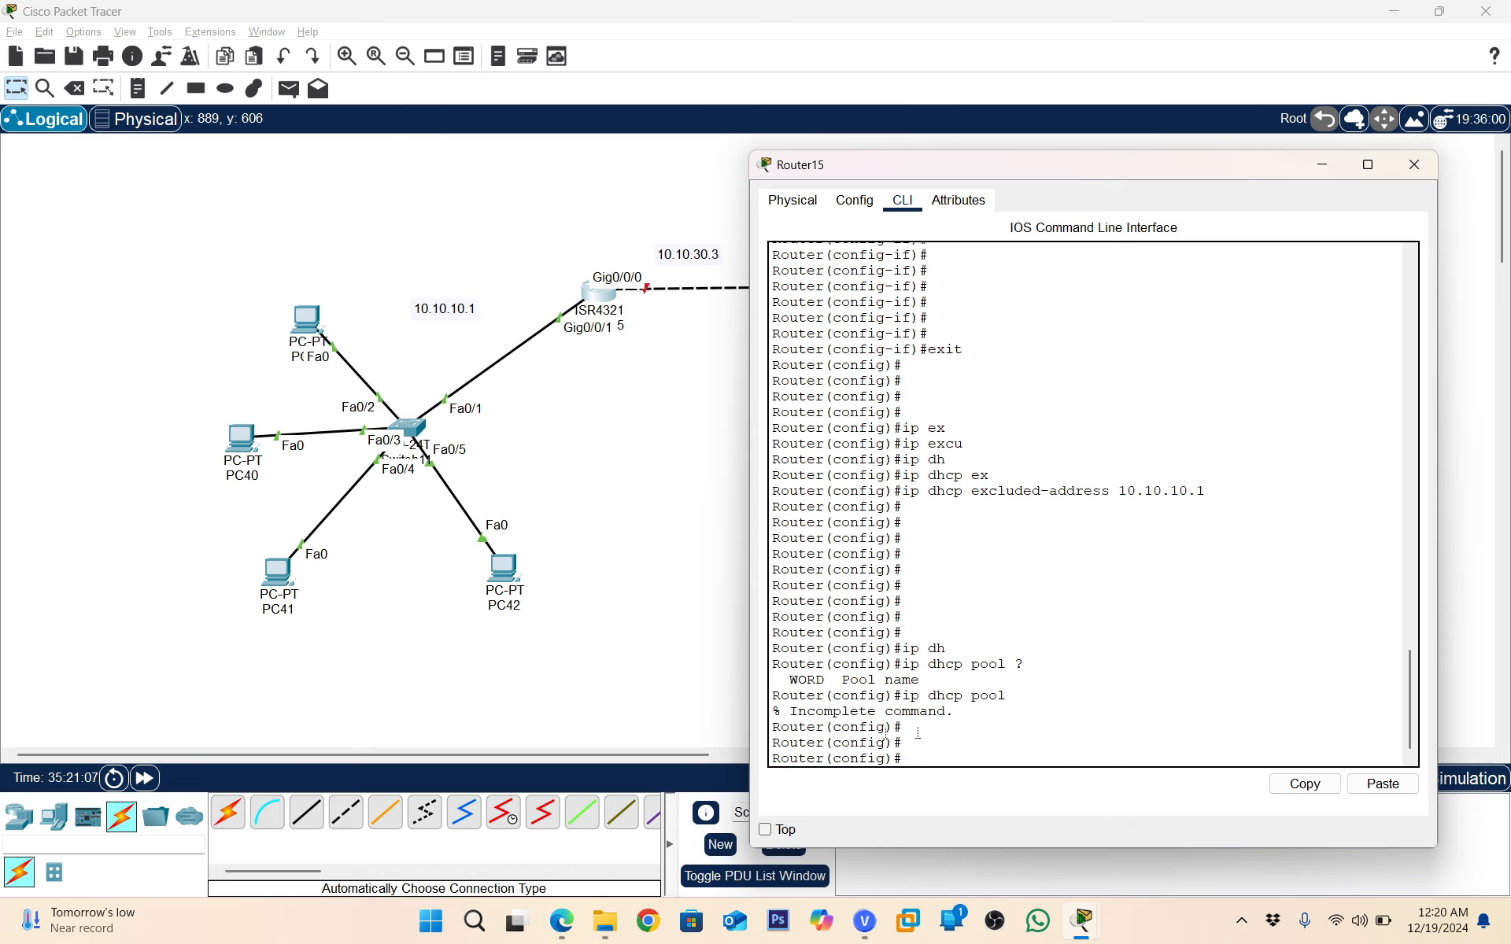
drag(789, 681, 1027, 681)
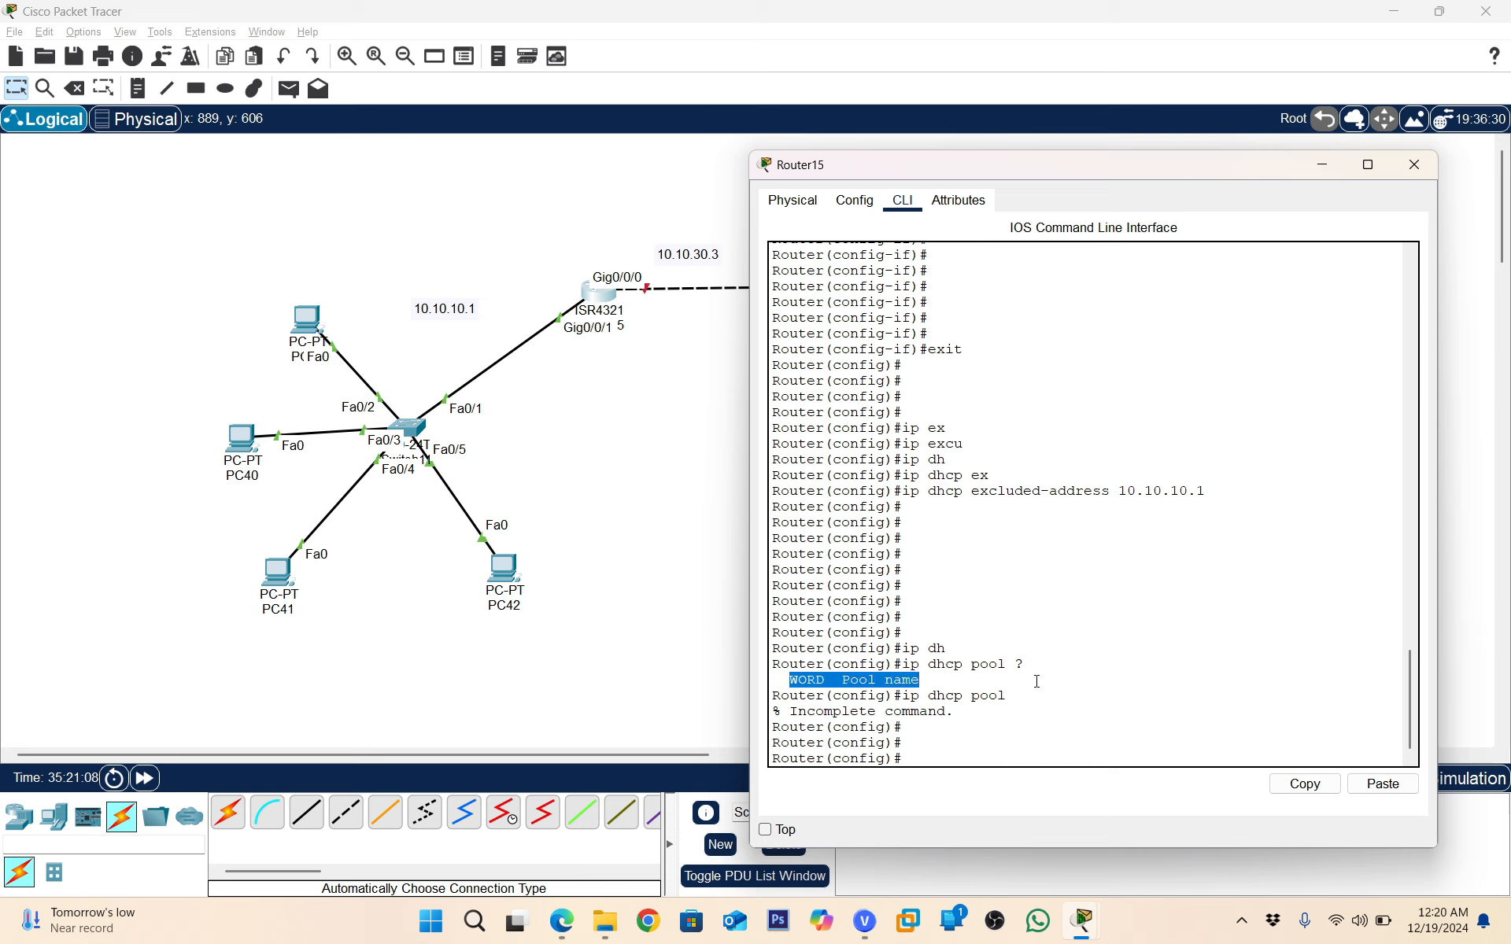
click(954, 746)
Create a DHCP pool named userdhcp1 on Router15 and enter its configuration mode
key(Up)
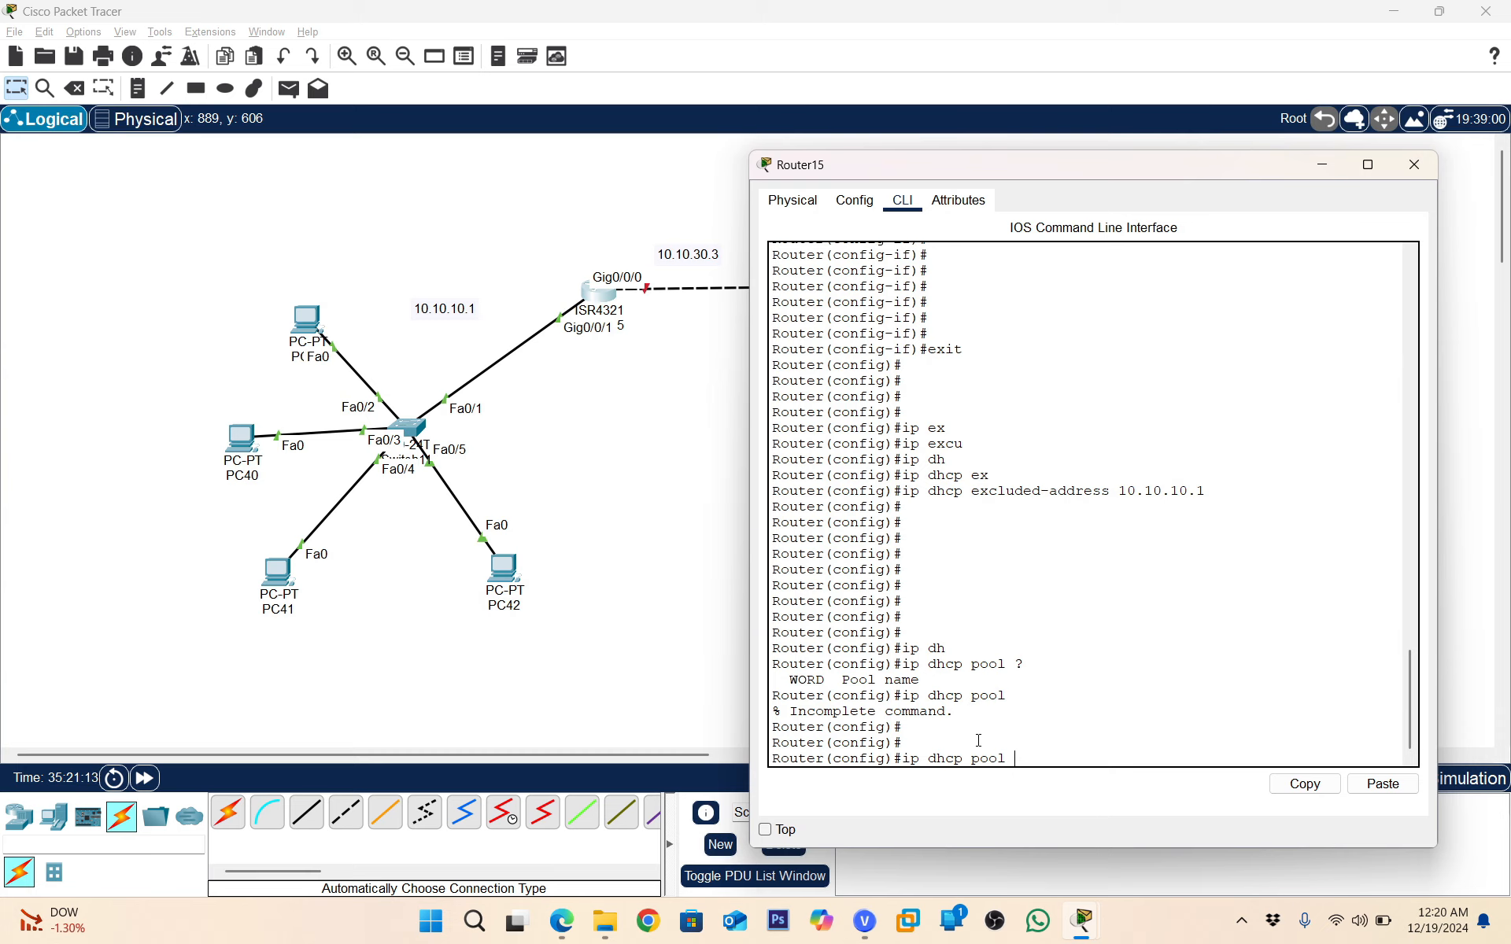
text(userdhcp)
text(1)
key(Return)
key(Return)
key(Return)
key(Return)
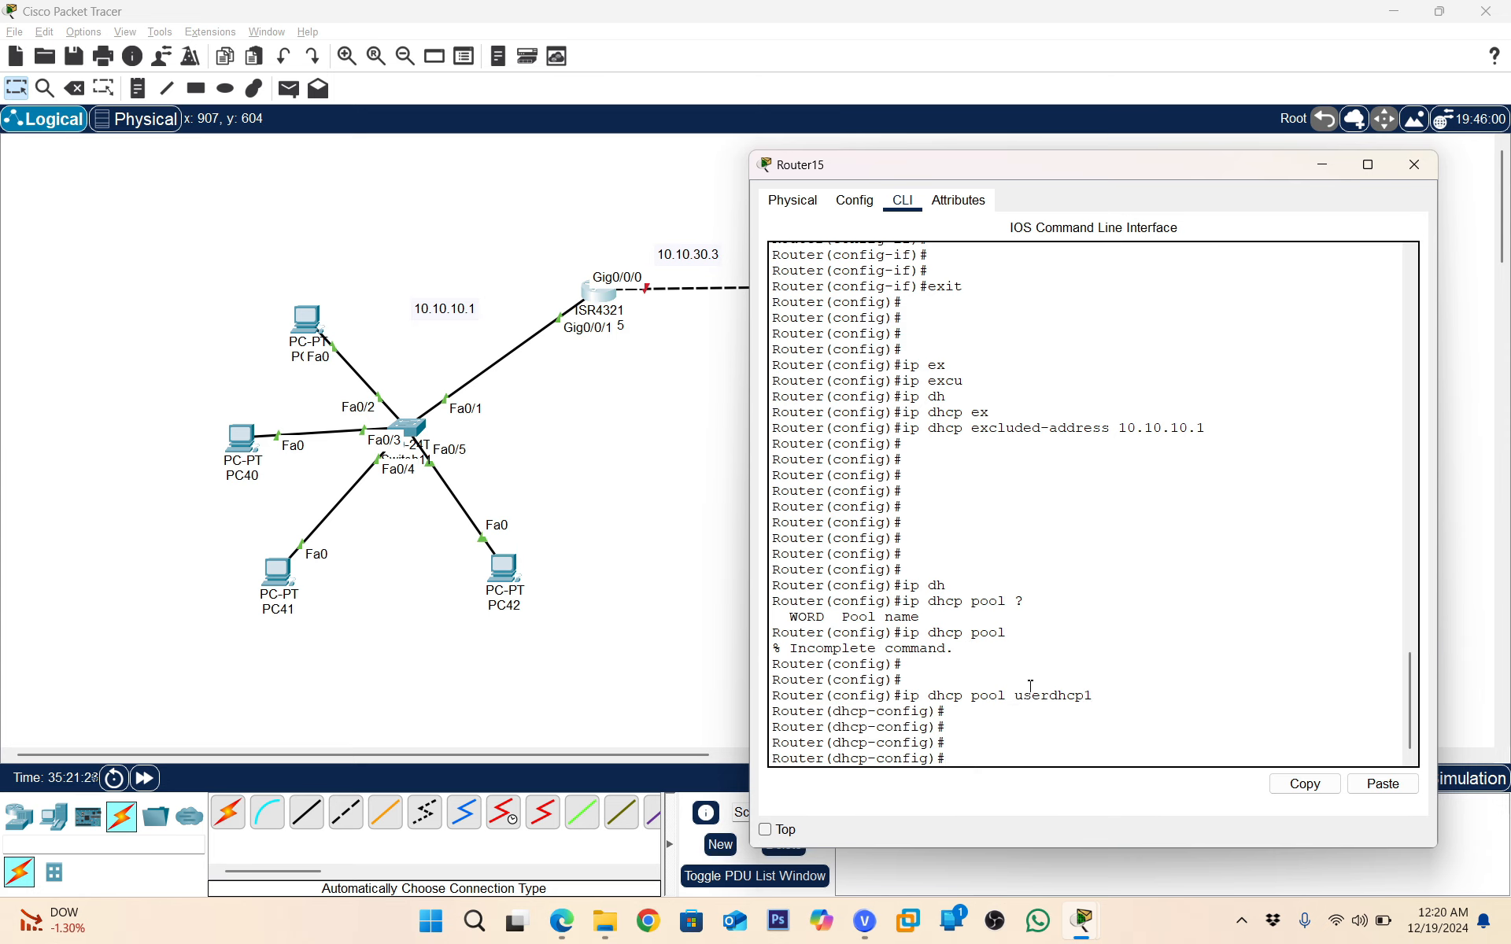
drag(1023, 694, 1109, 695)
click(1116, 724)
Try to set the userdhcp1 pool's network to 10.10.10.0 without a subnet mask
text(net)
key(Tab)
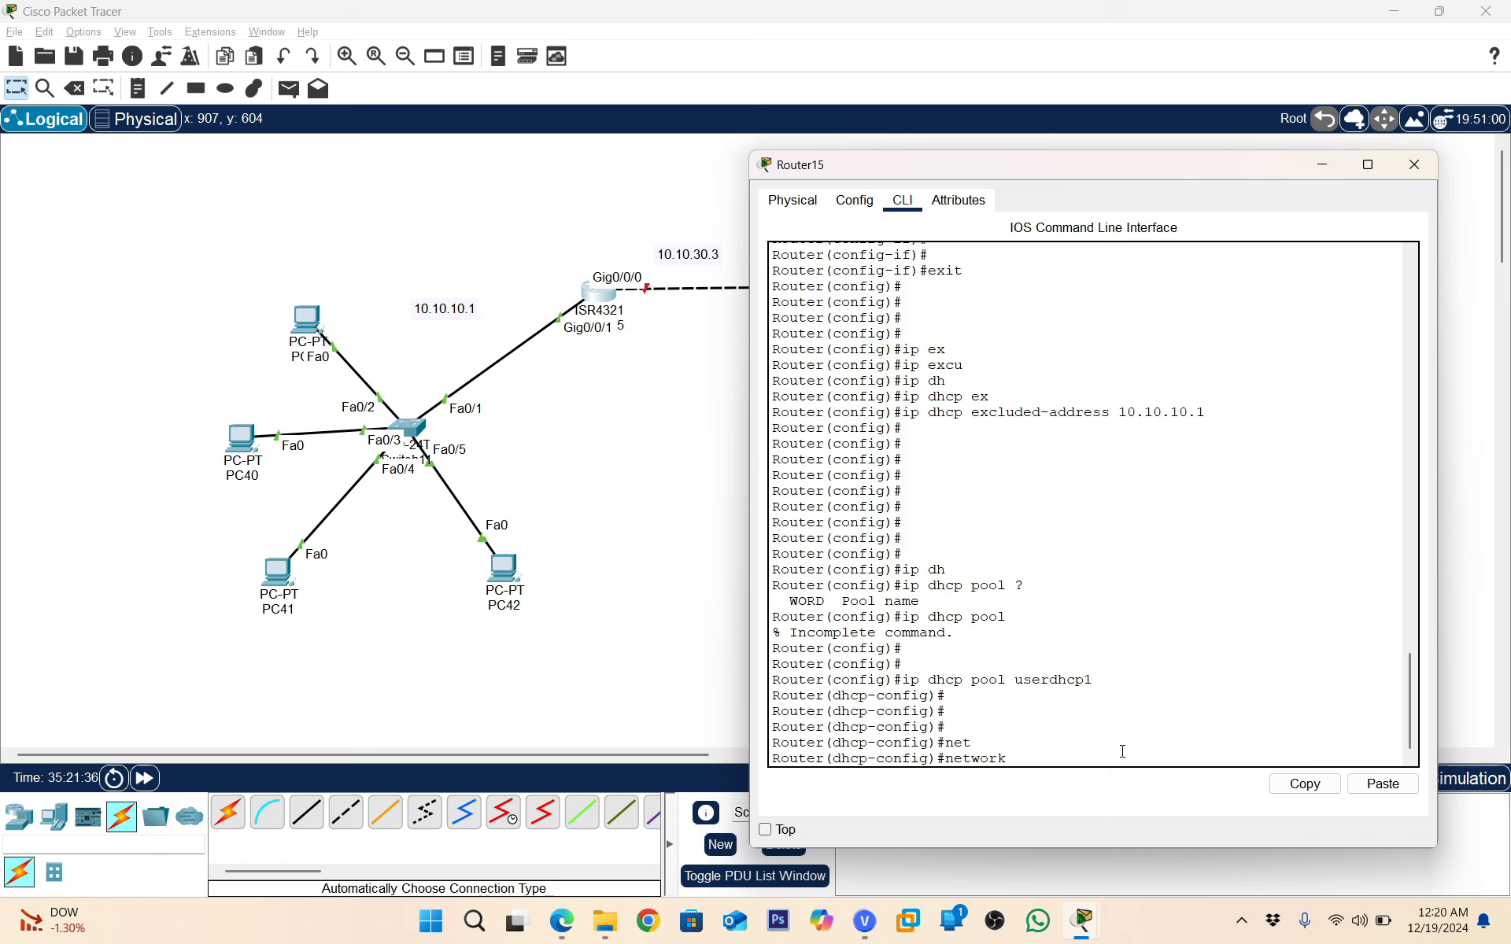
text(10.10.10.0)
drag(1106, 758, 1013, 759)
drag(1204, 416, 1115, 419)
drag(964, 412, 1111, 405)
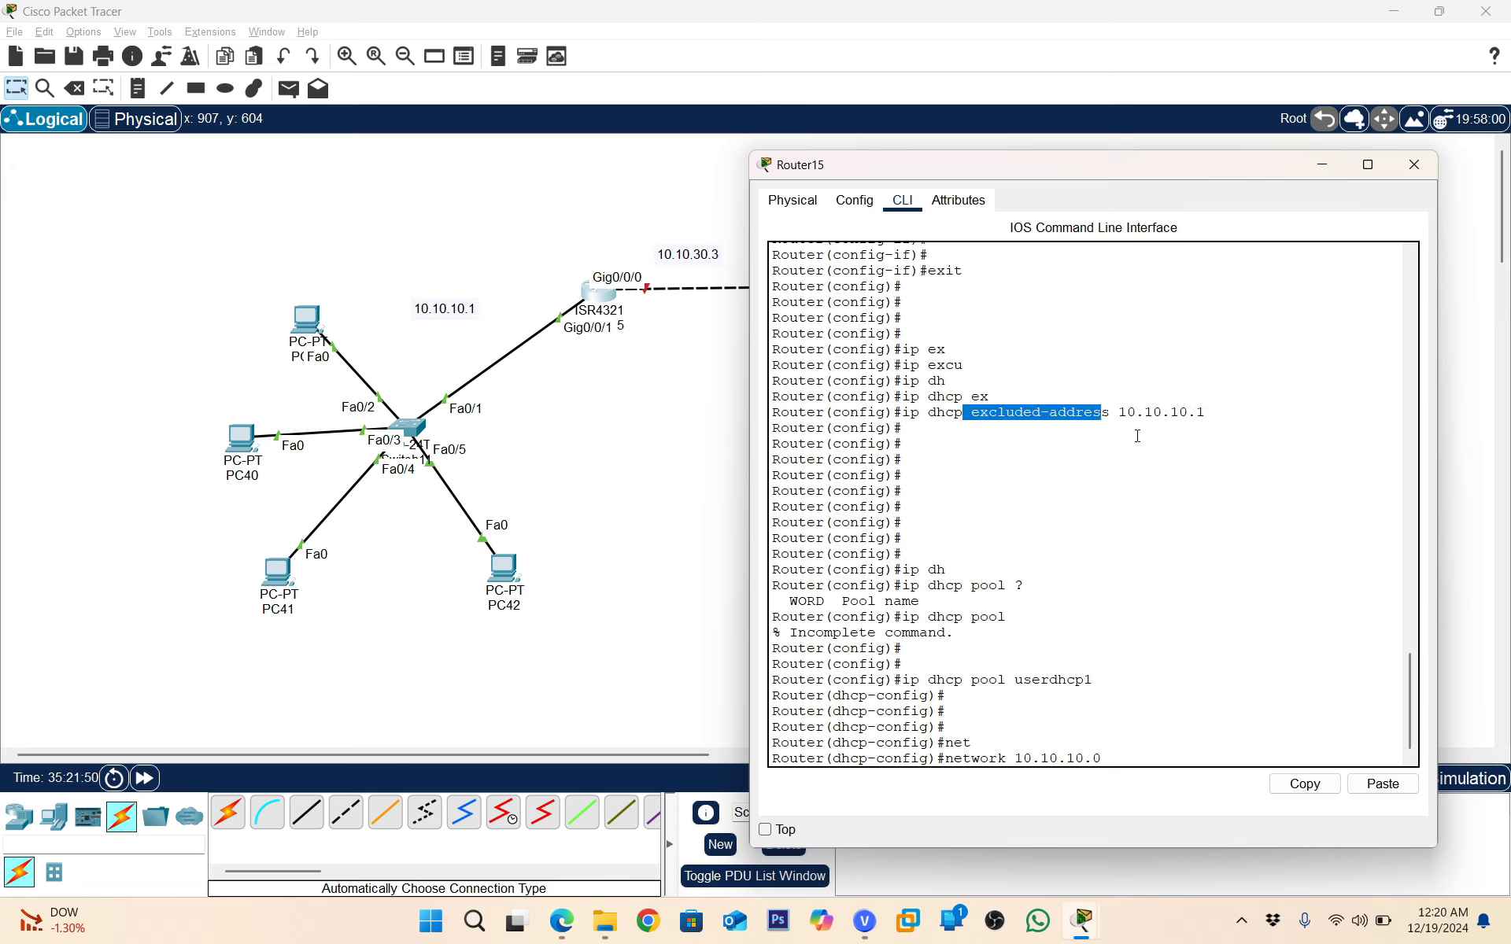
drag(1206, 413, 1123, 419)
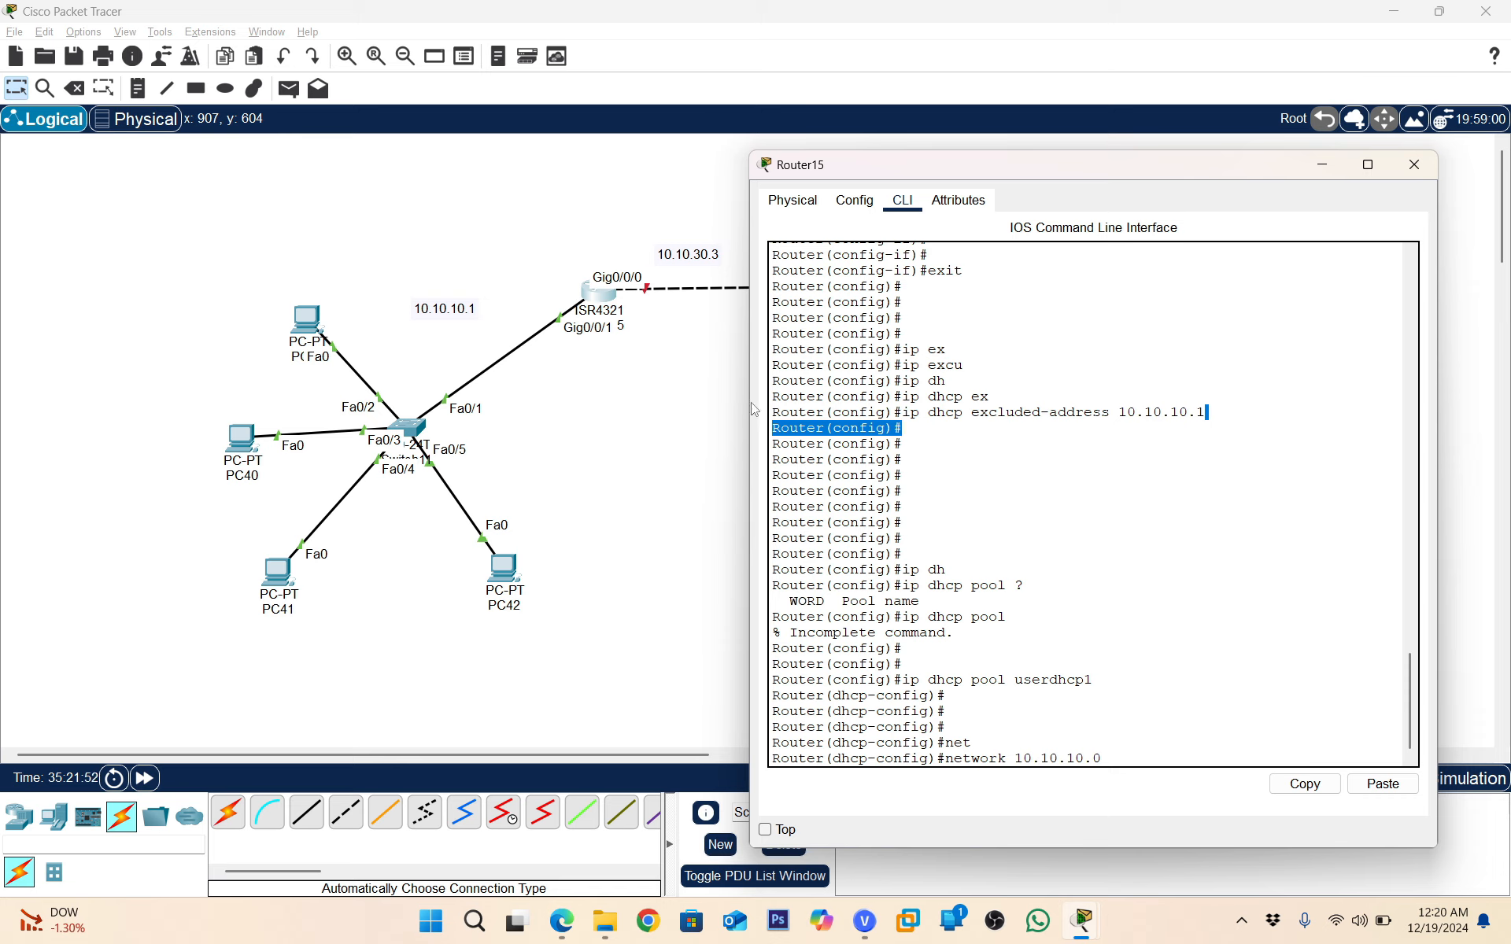
click(1113, 750)
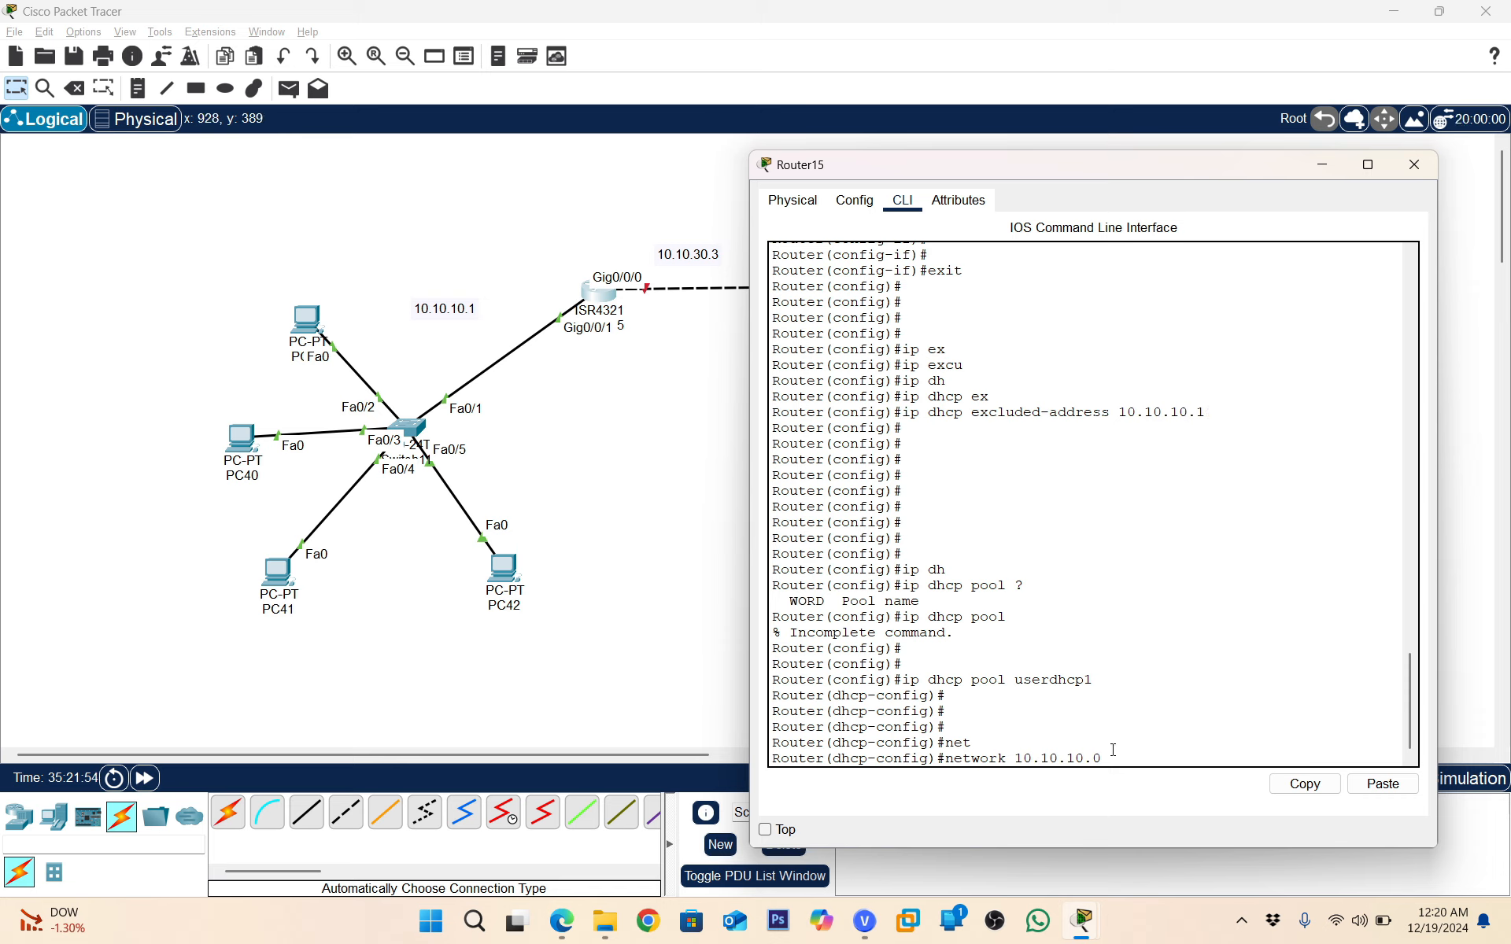
key(Return)
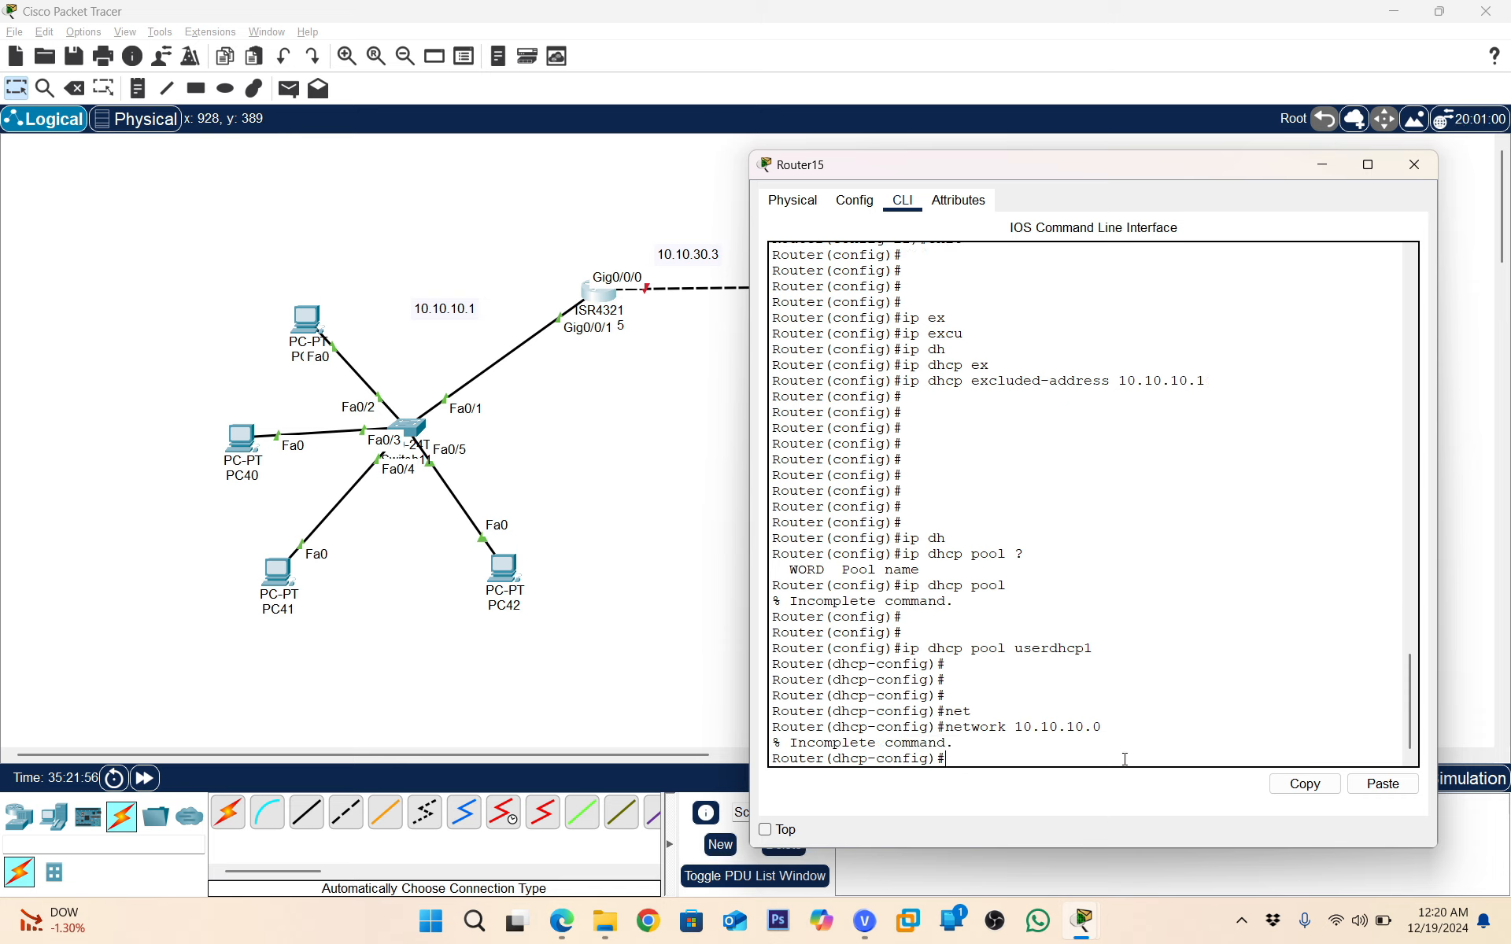
key(Return)
key(Return)
key(Return)
Set the userdhcp1 pool's network to 10.10.10.0 with mask 255.255.255.0
key(Up)
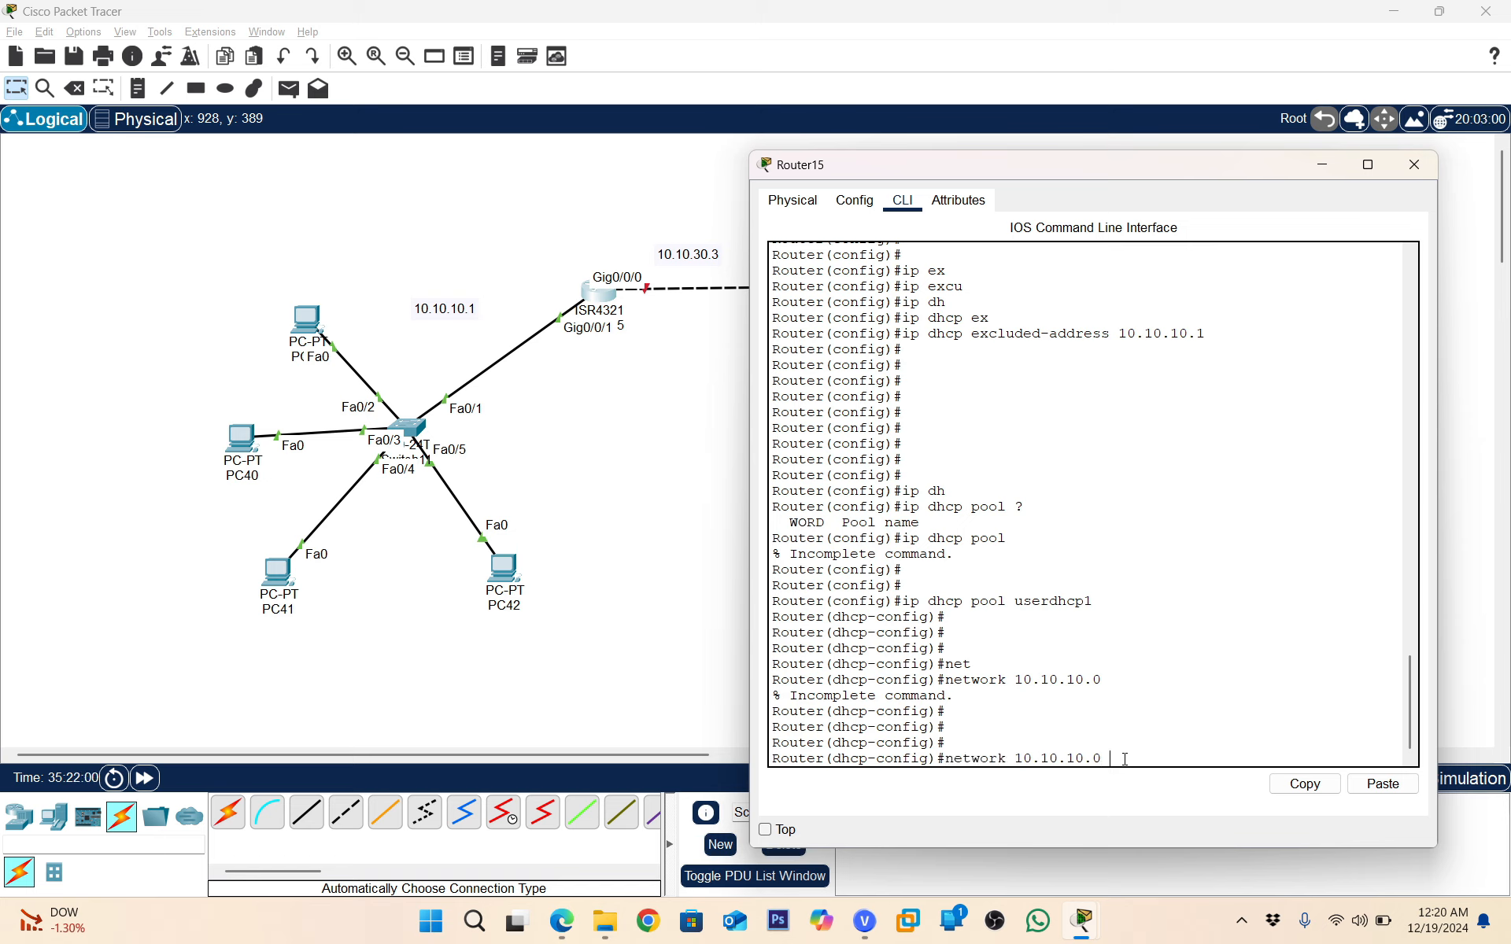
text(255.255.255.0)
key(Return)
key(Return)
key(Return)
key(Return)
key(Return)
key(Return)
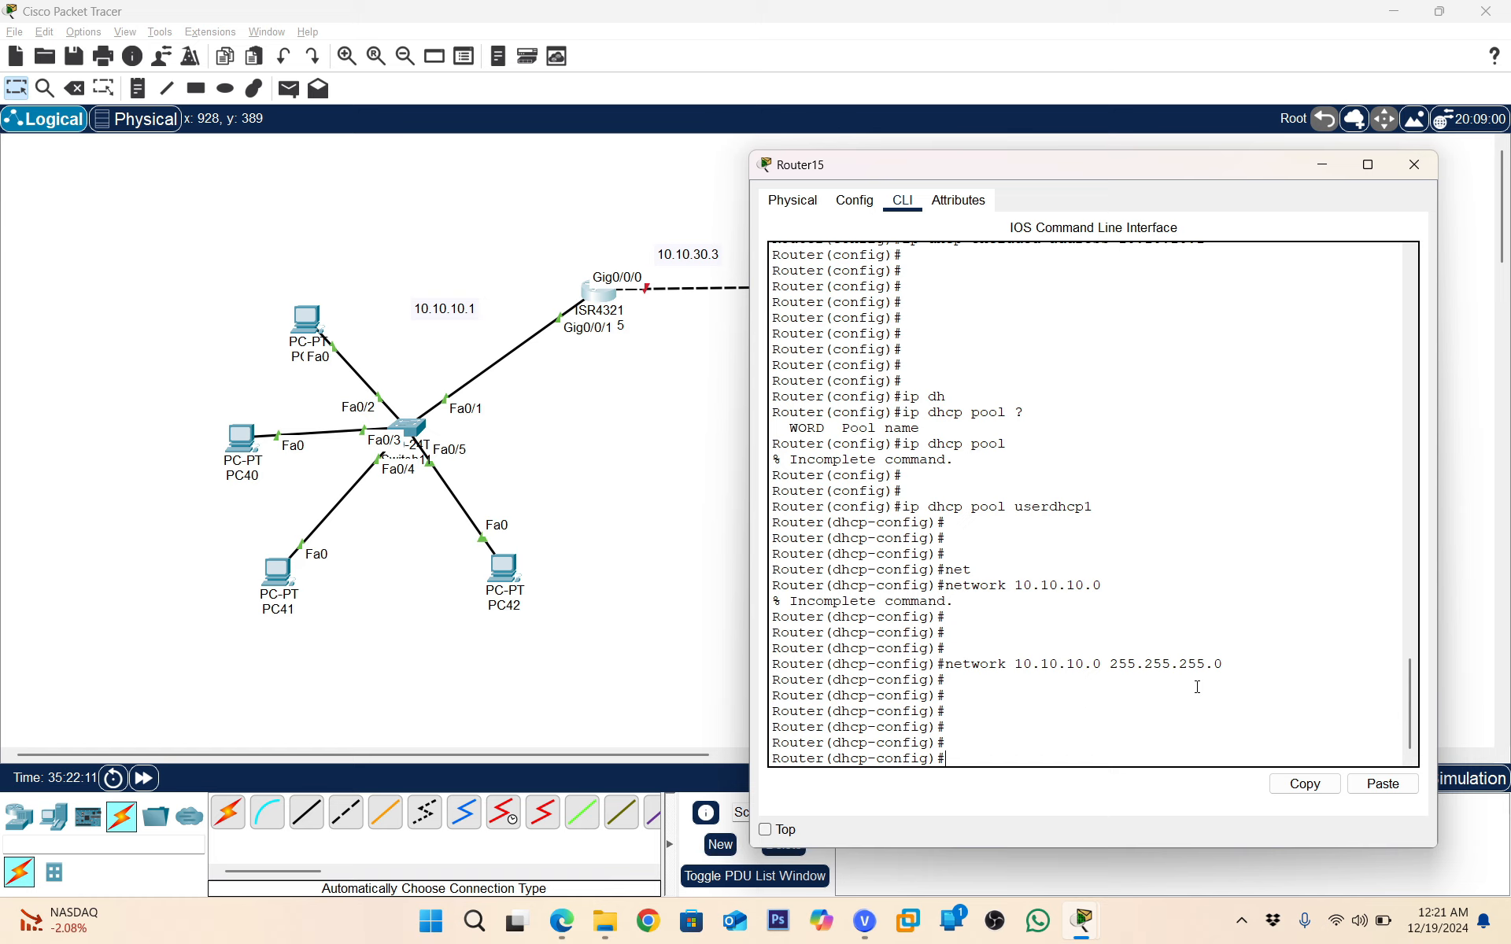
Set the default router of the userdhcp1 pool to 10.10.10.1
text(defa)
key(Tab)
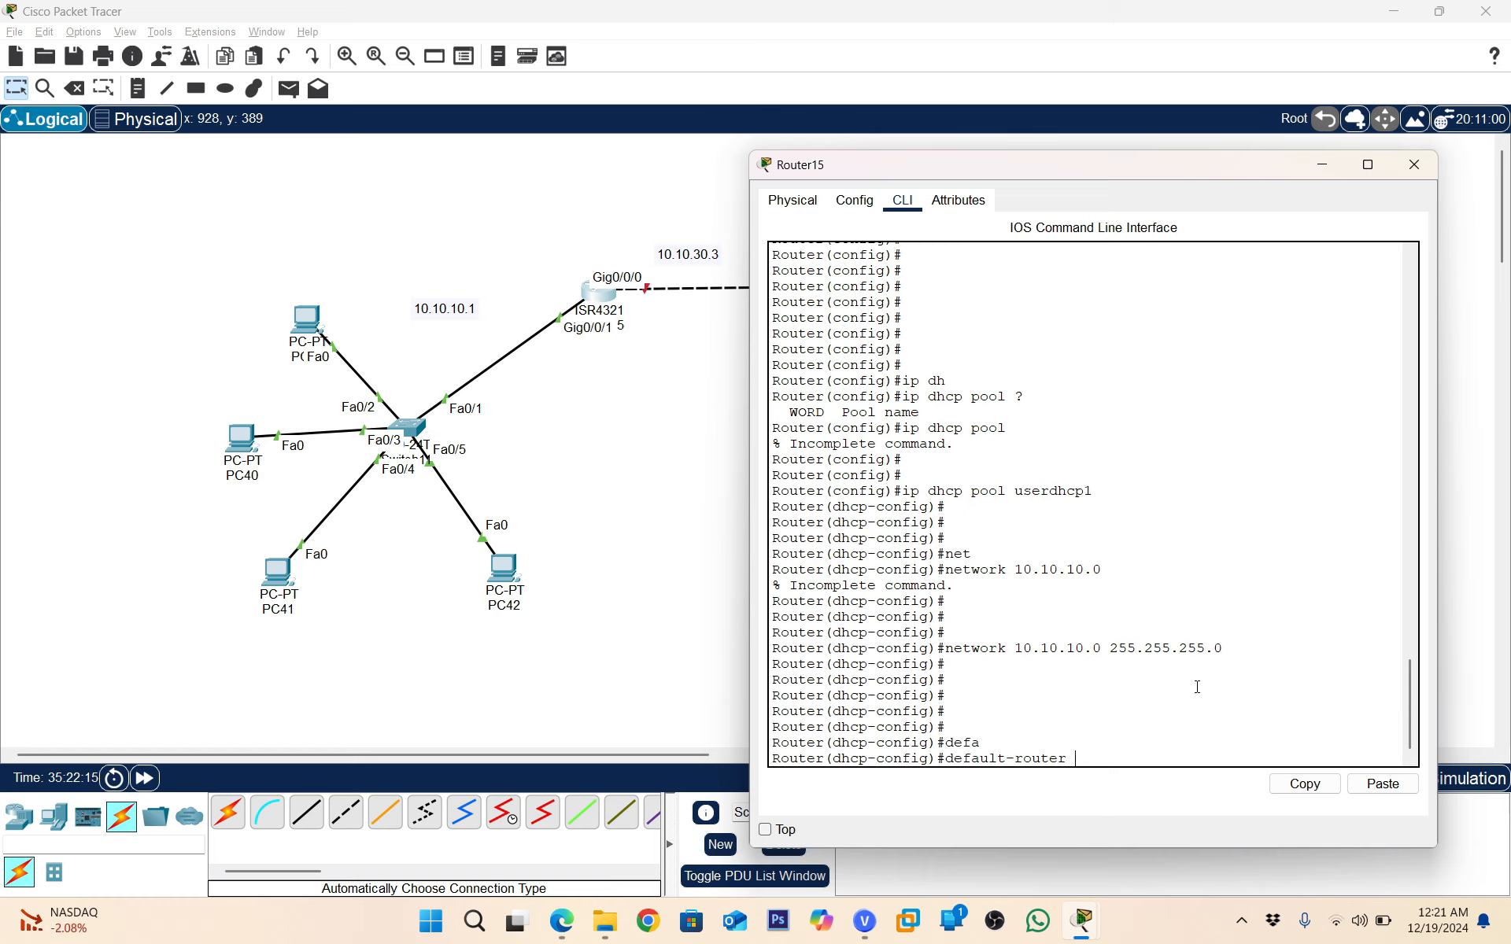
scroll(1212, 441, up, 2)
scroll(1212, 441, down, 2)
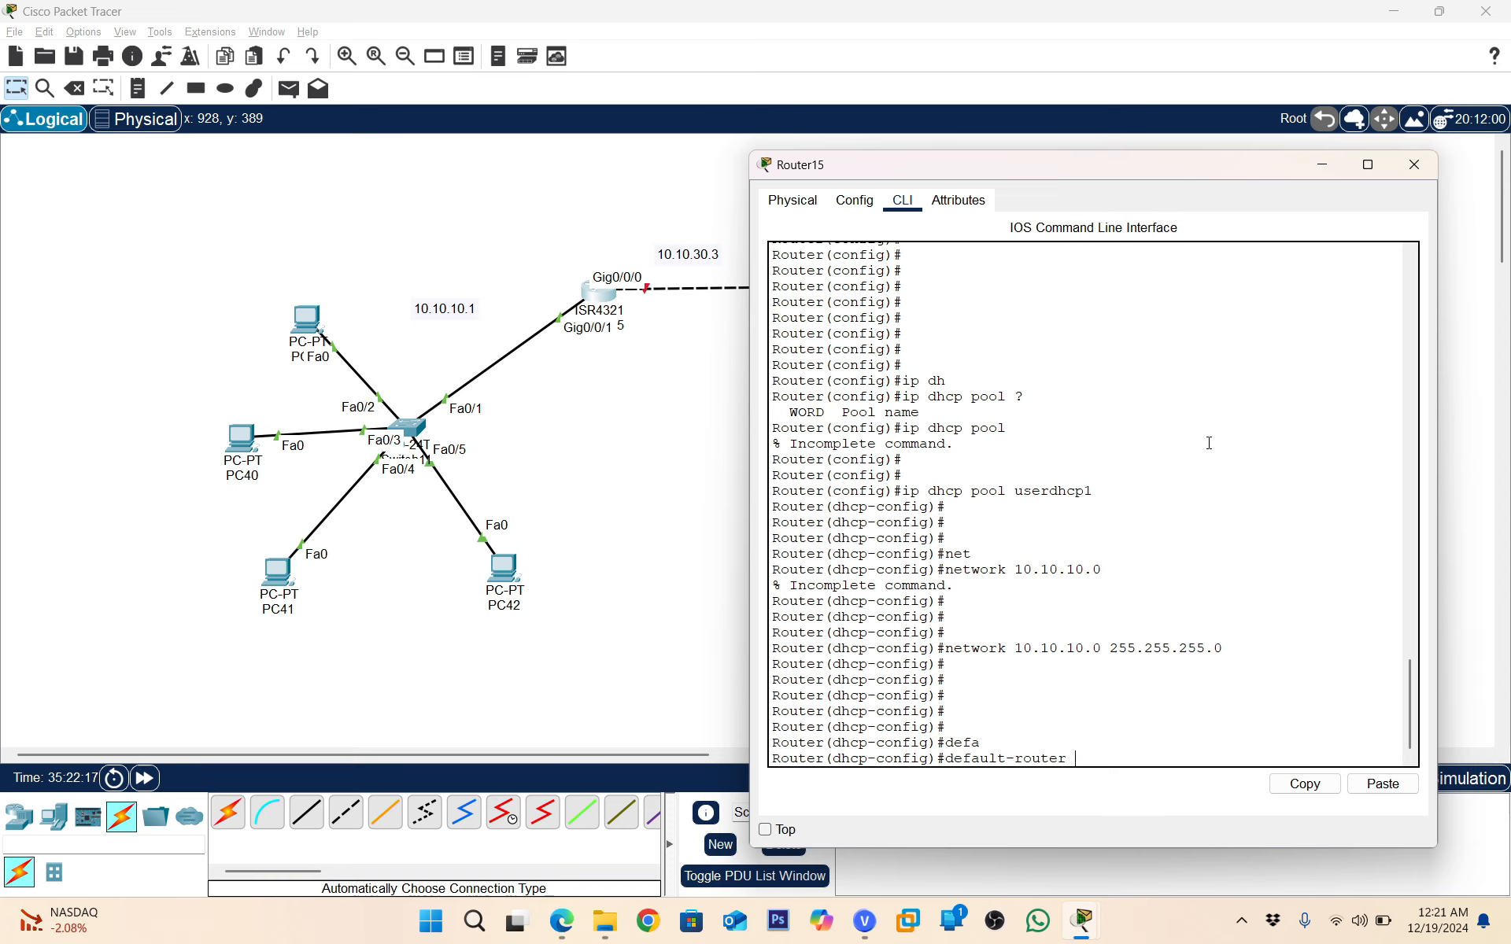
scroll(1204, 438, up, 2)
drag(1122, 325, 1207, 319)
scroll(1205, 394, down, 2)
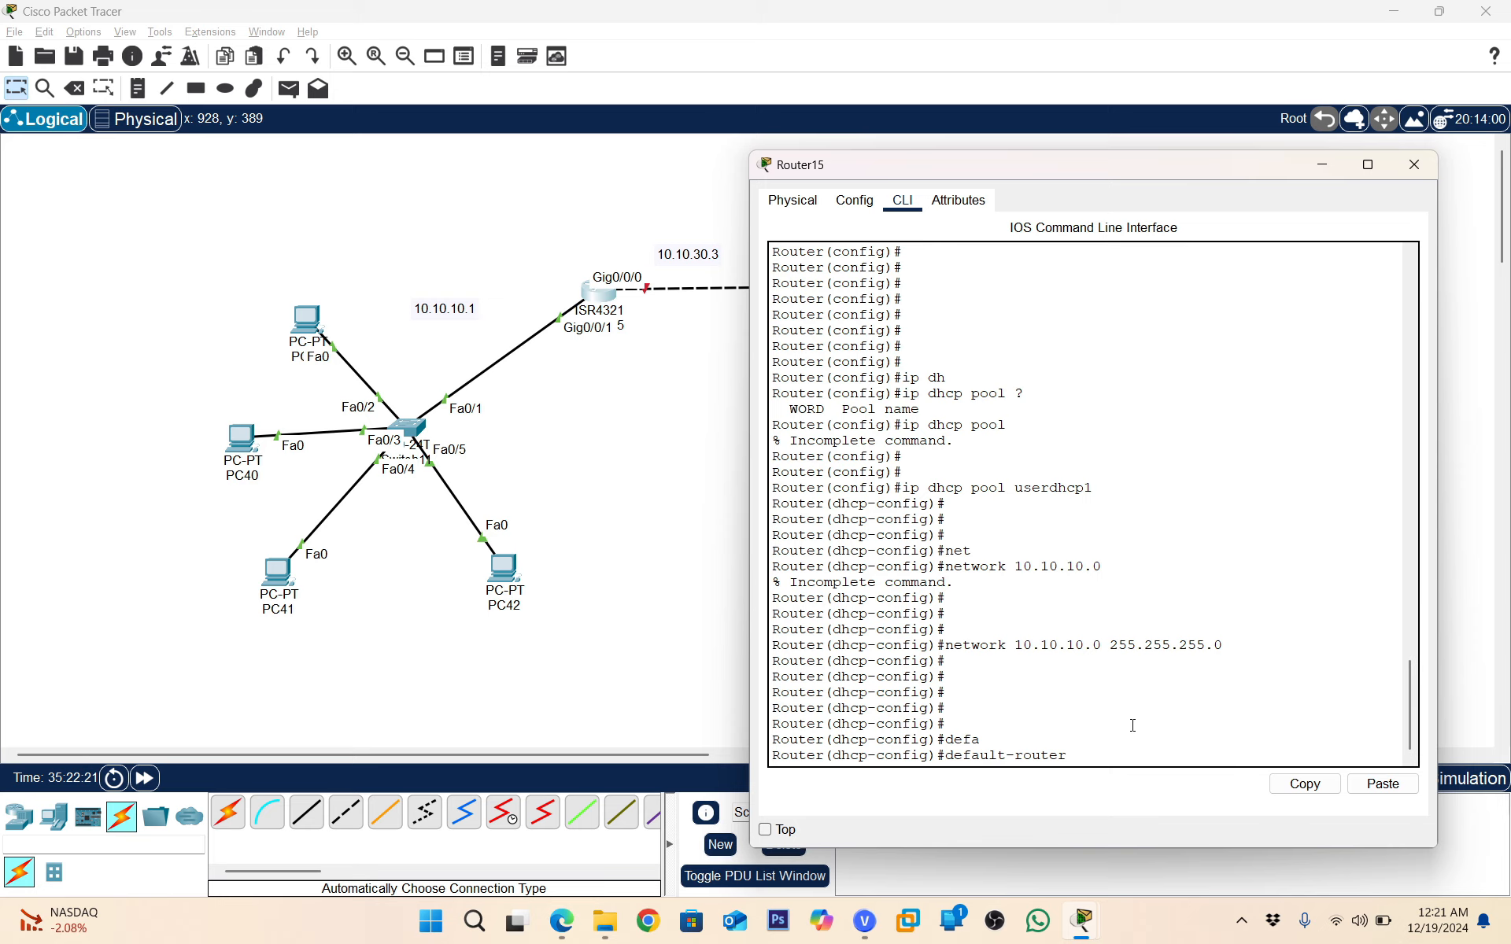
text(10.10.10.1)
key(Return)
key(Return)
key(Return)
key(Return)
key(Return)
key(Return)
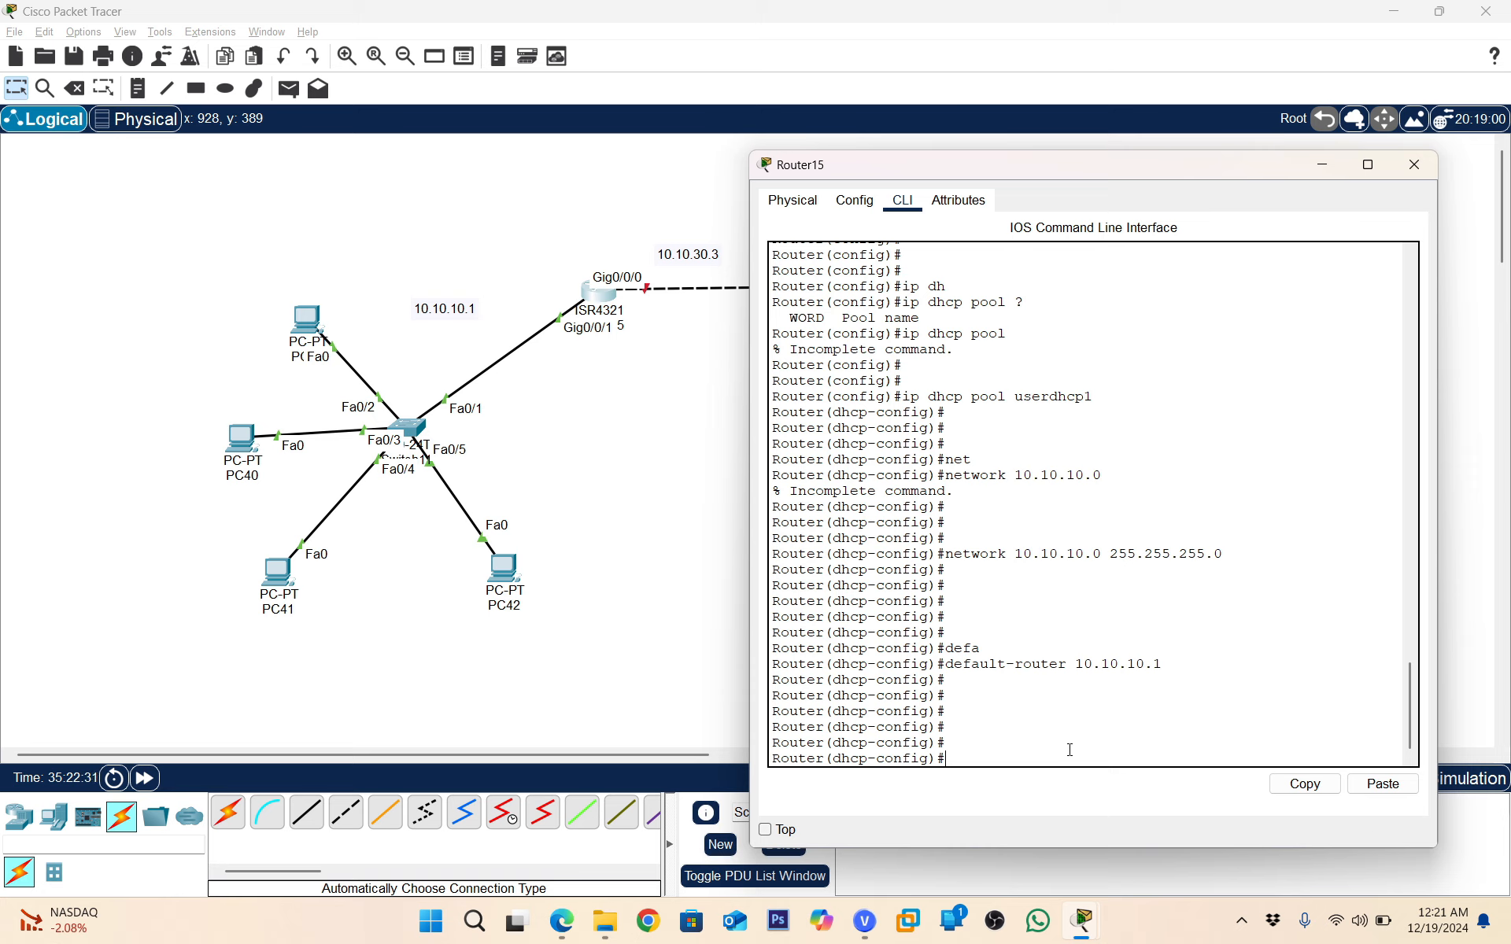
Set the DNS server of the userdhcp1 pool to 172.0.0.1
text(dns)
key(Tab)
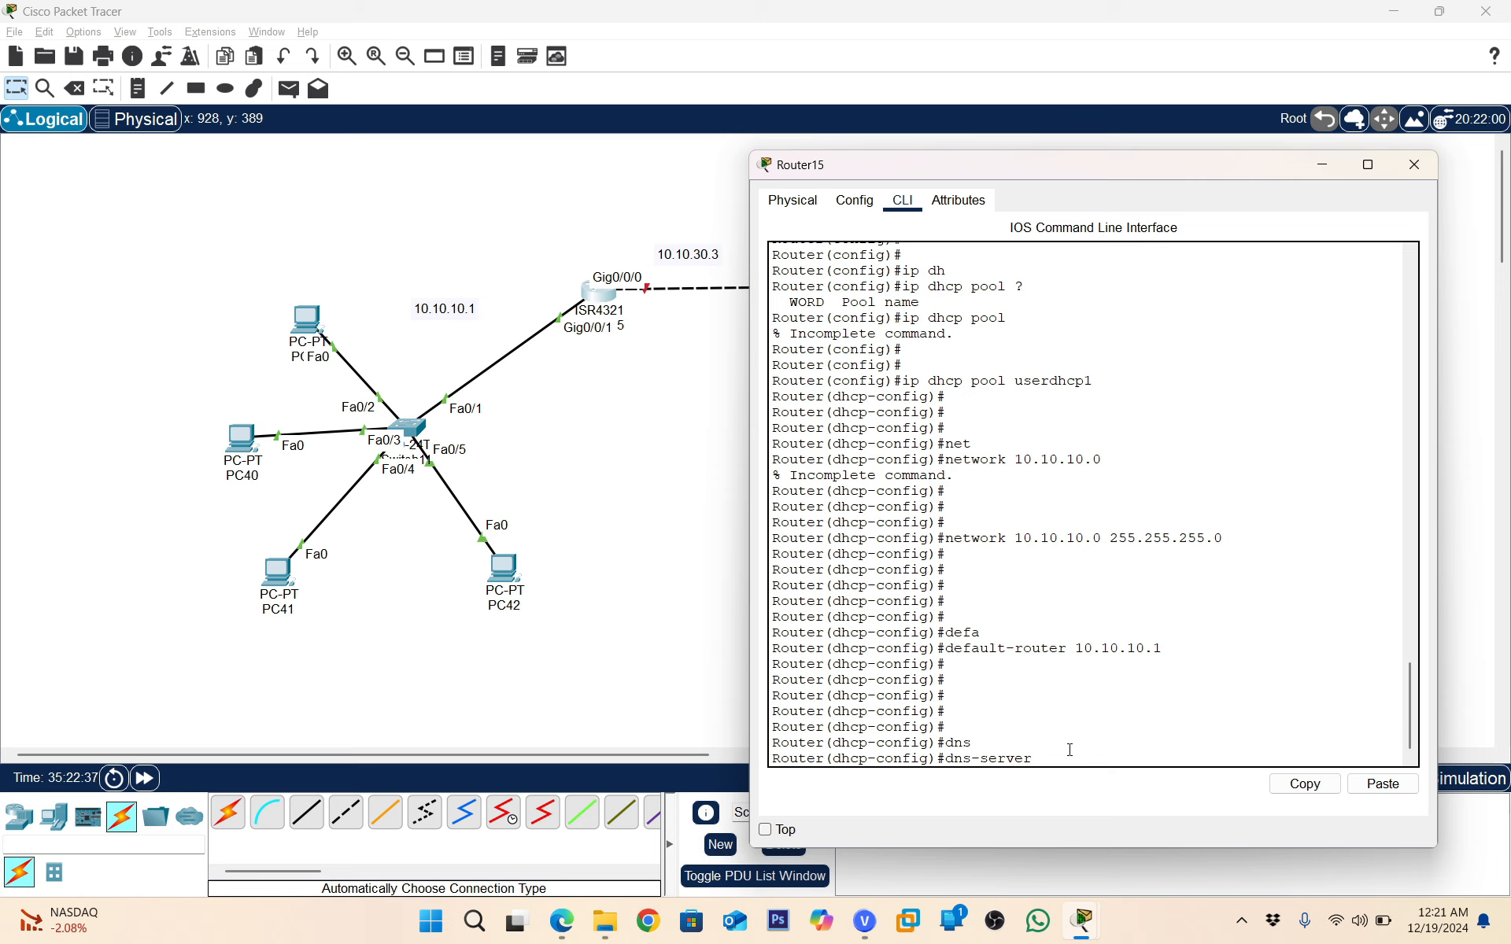
text(172.0.0.1)
key(Return)
key(Return)
key(Return)
key(Return)
key(Return)
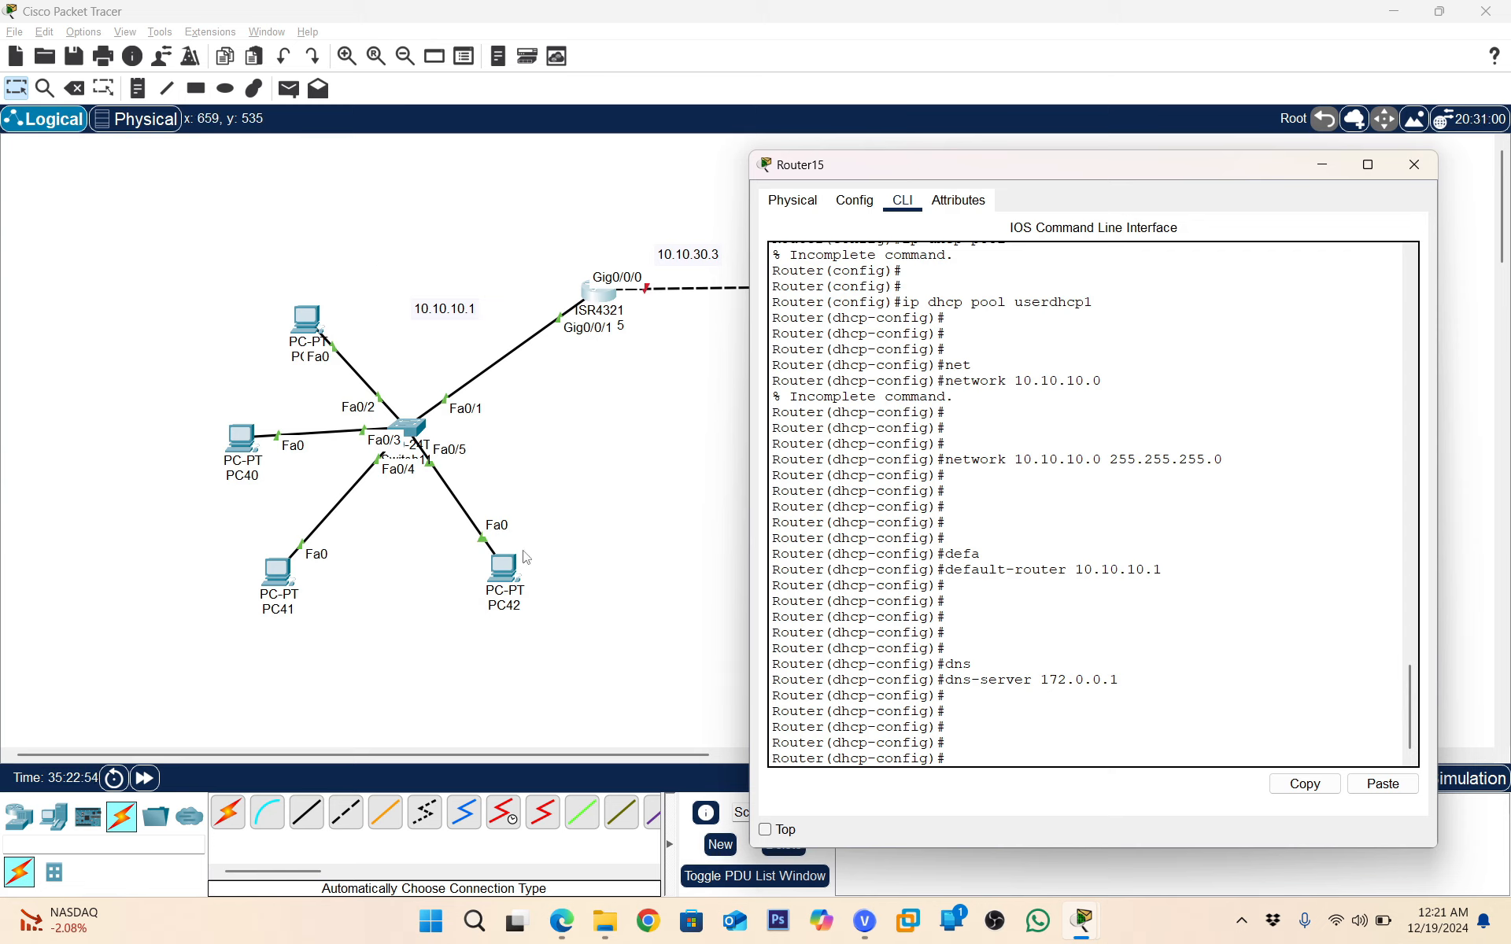
Close Router15's configuration window and open Router16's command line interface
click(1414, 164)
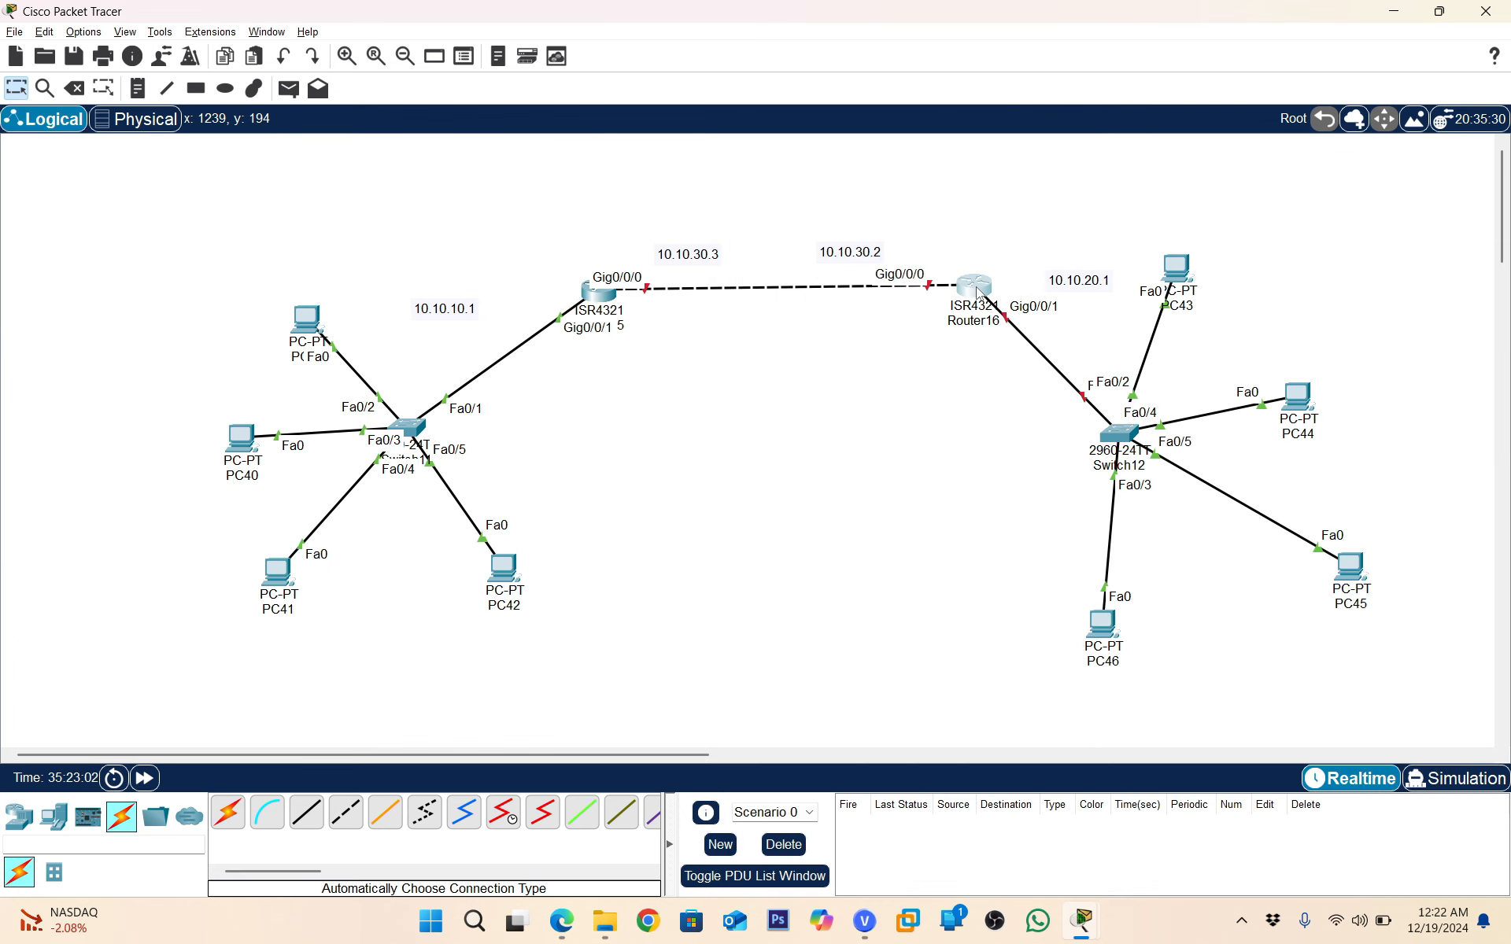
click(974, 287)
drag(988, 218, 518, 148)
click(221, 178)
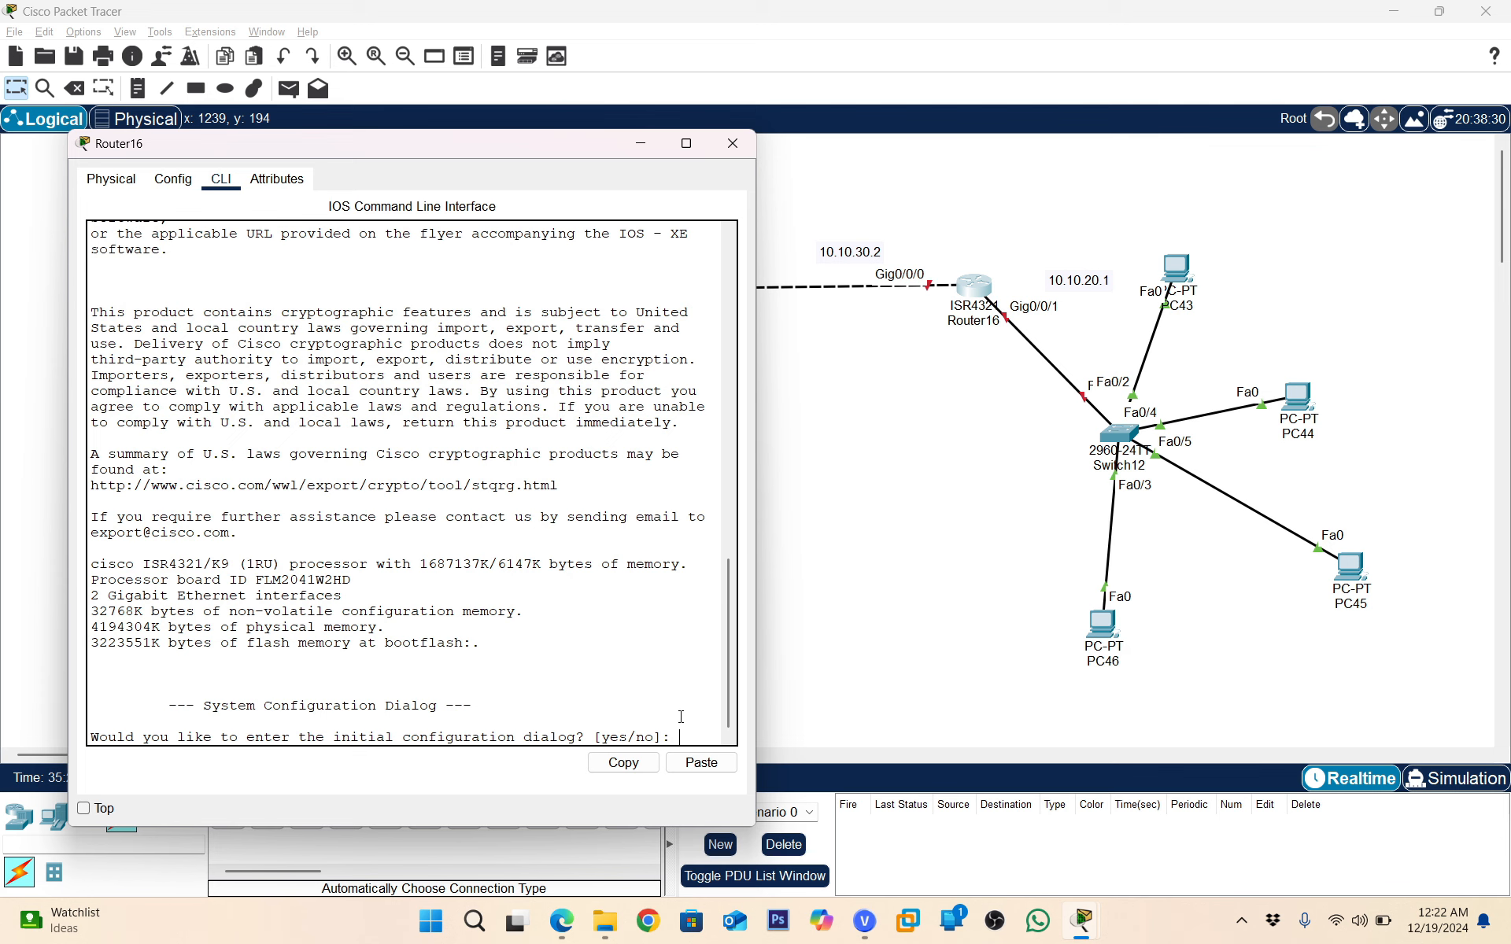
Decline Router16's initial configuration dialog and start its command prompt
text(no)
key(Return)
key(Return)
key(Return)
key(Return)
Enable privileged mode on Router16 and enter global configuration mode with conf t
text(ena)
key(Tab)
key(Return)
key(Return)
key(Return)
key(Return)
text(conf t)
key(Return)
key(Return)
key(Return)
key(Return)
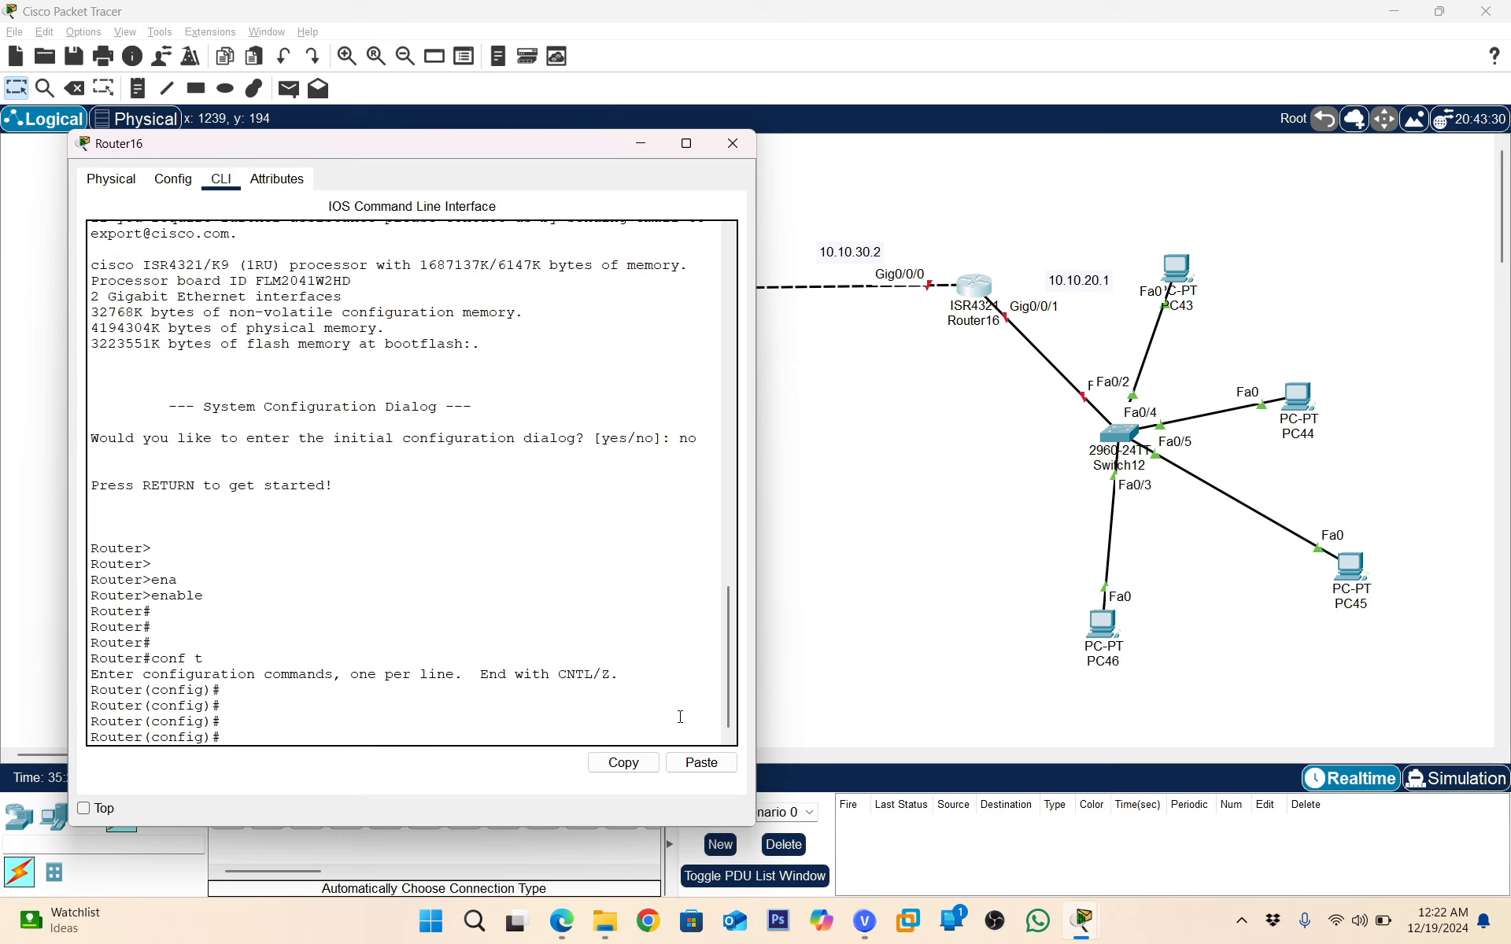
text(ip dh)
key(Tab)
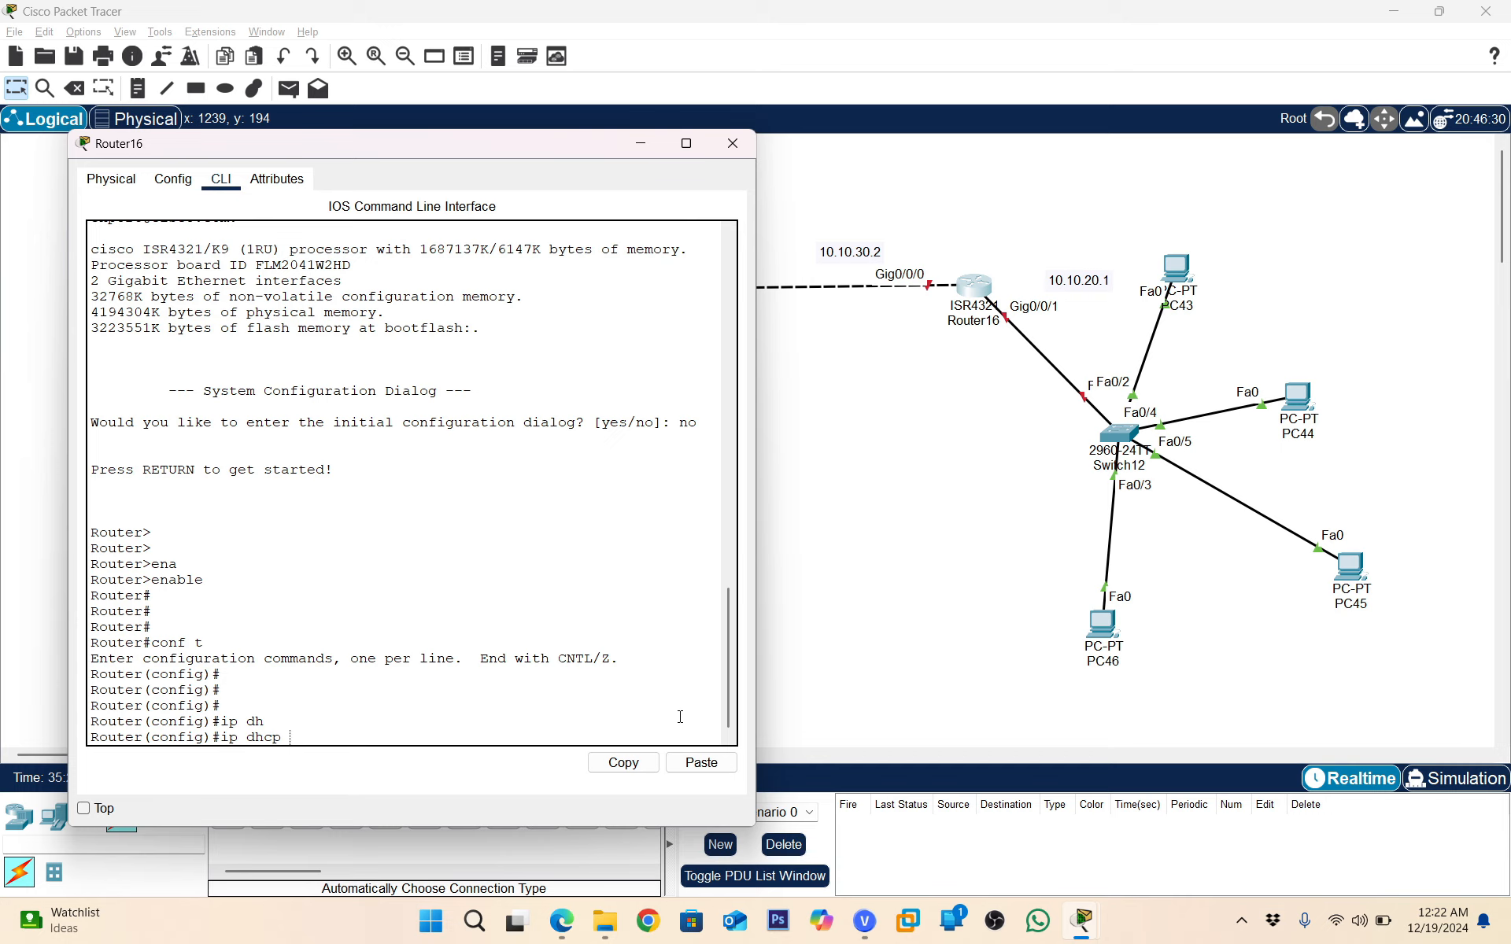
key(BackSpace)
key(BackSpace)
key(BackSpace)
key(BackSpace)
key(BackSpace)
Enter configuration of Router16's interface gigabitEthernet 0/0/1
text(inter)
key(Tab)
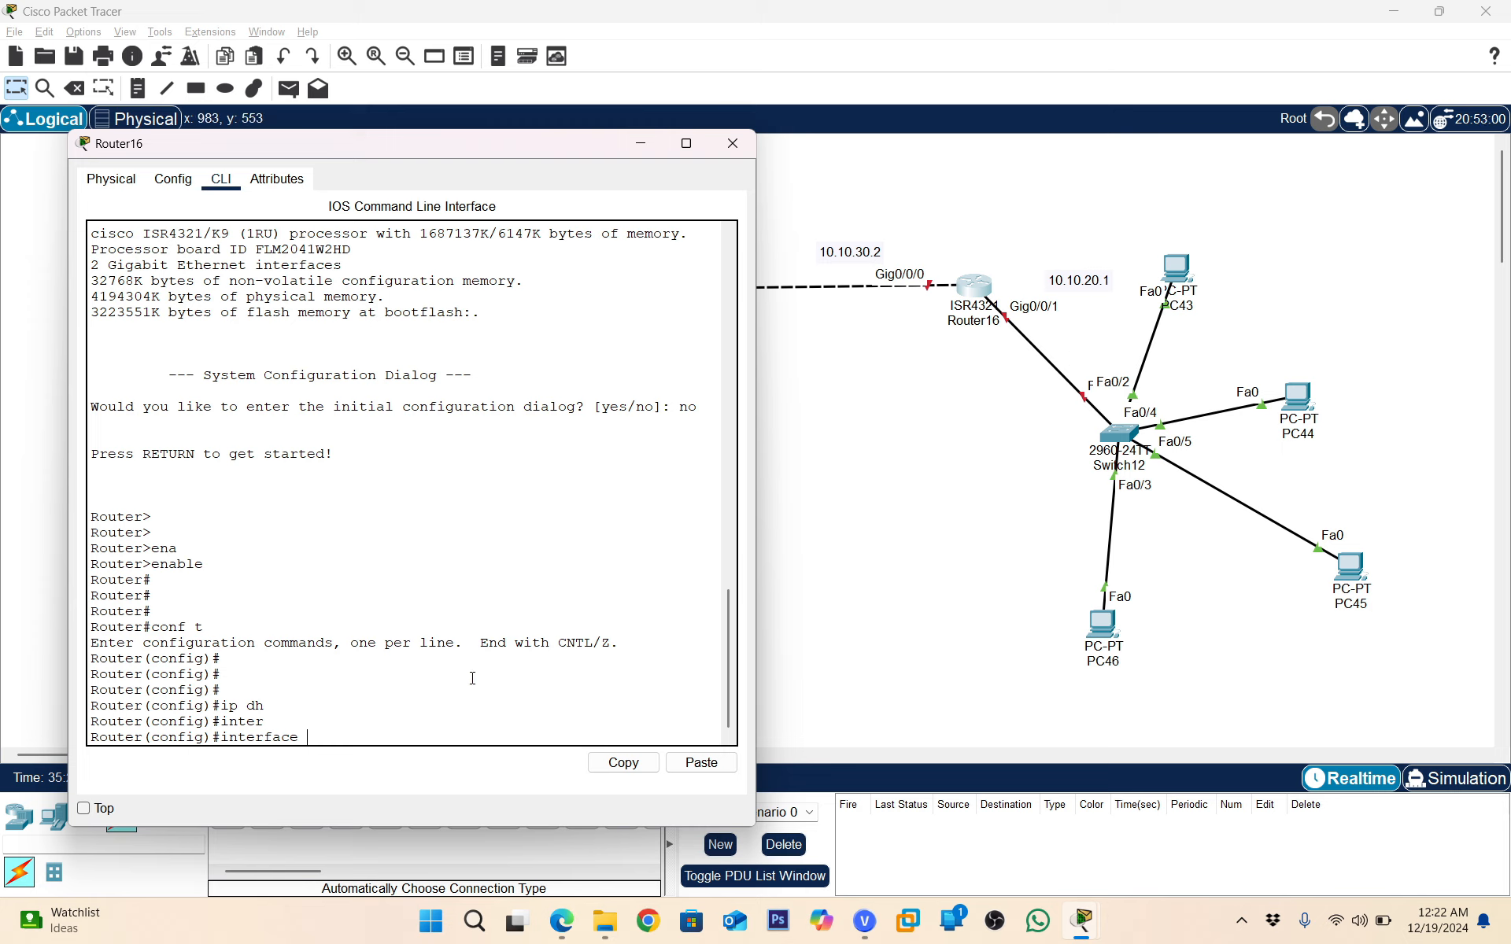
text(gi)
key(Tab)
text(0/0/1)
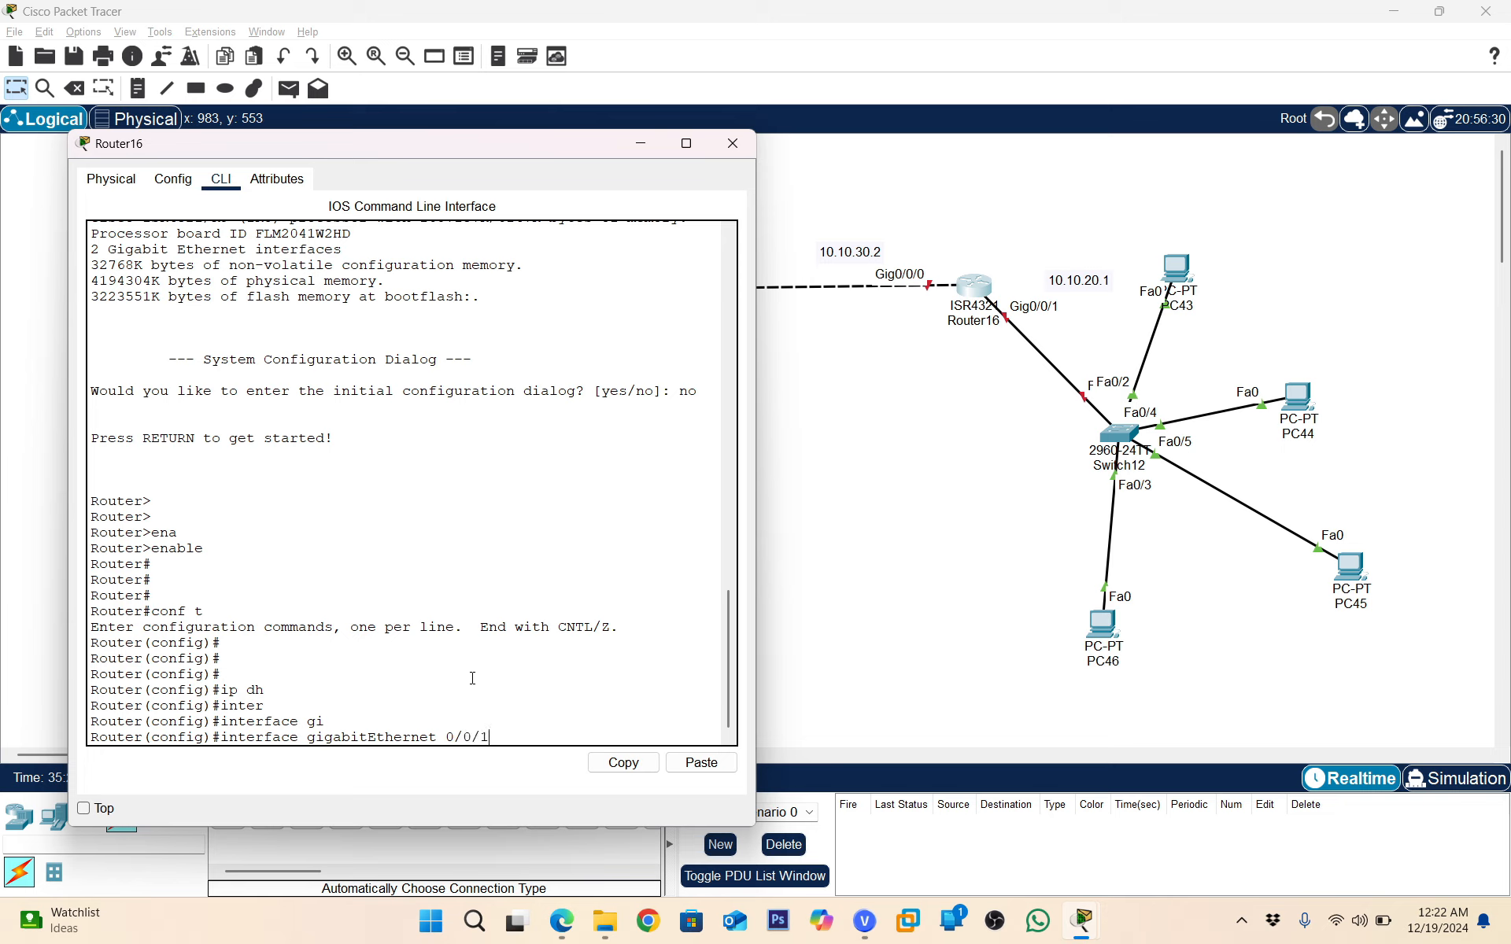
key(Return)
key(Return)
text(....)
key(Return)
key(Return)
key(Return)
key(Return)
key(Return)
key(Return)
key(Return)
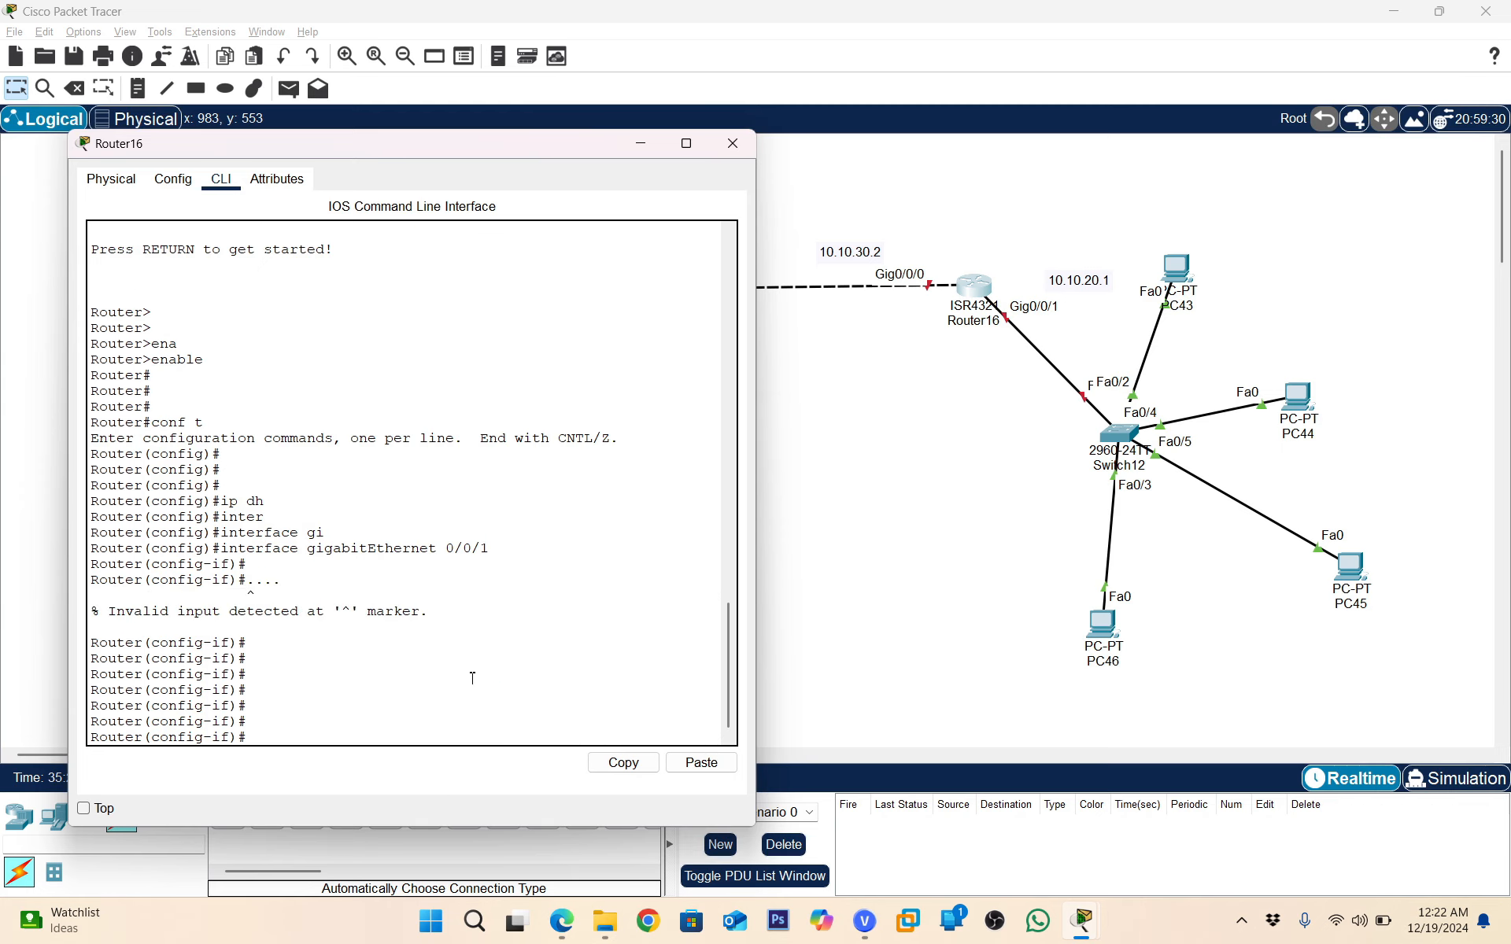
Assign IP address 10.10.20.1 with mask 255.255.255.0 to Router16's interface gigabitEthernet 0/0/1
text(ip add)
key(Tab)
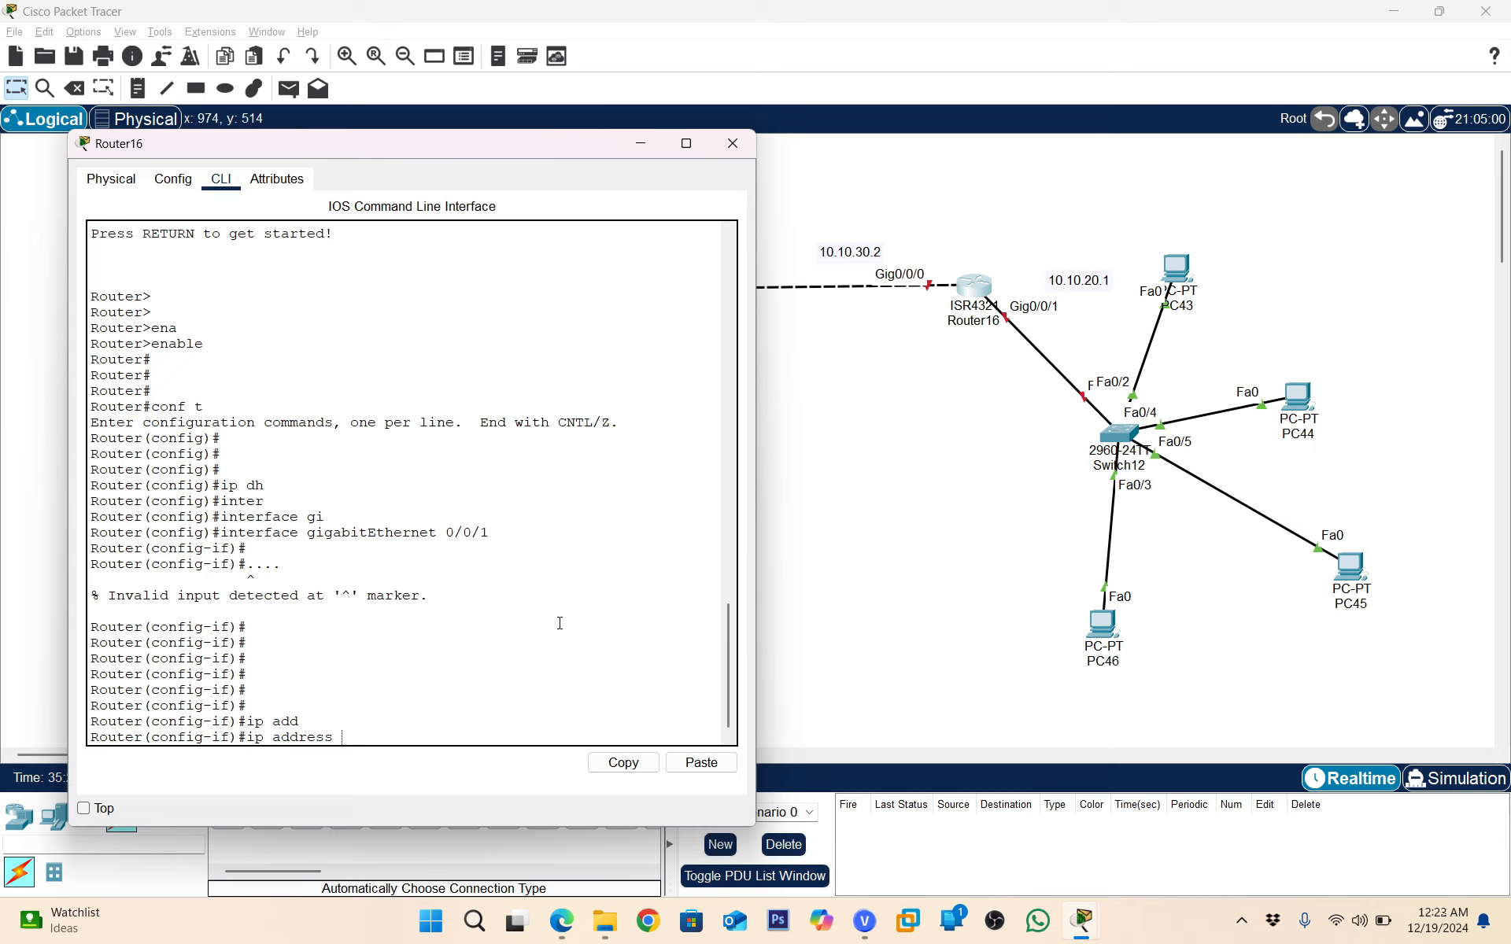
text(.10.20.1 255.255.255)
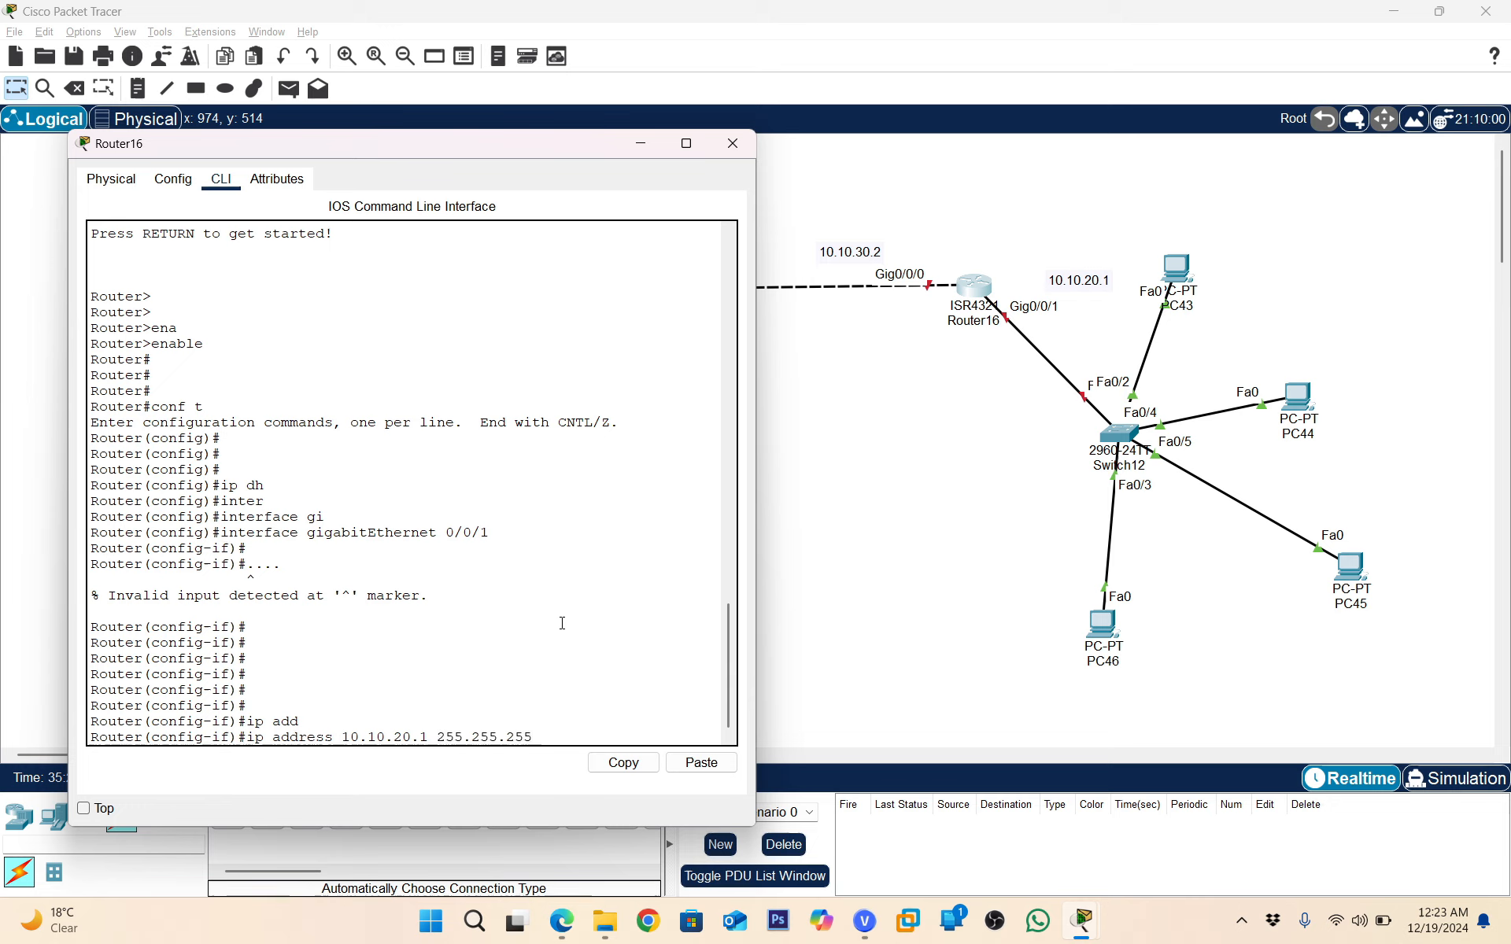
text(.0)
key(Return)
key(Return)
key(Return)
key(Return)
key(Return)
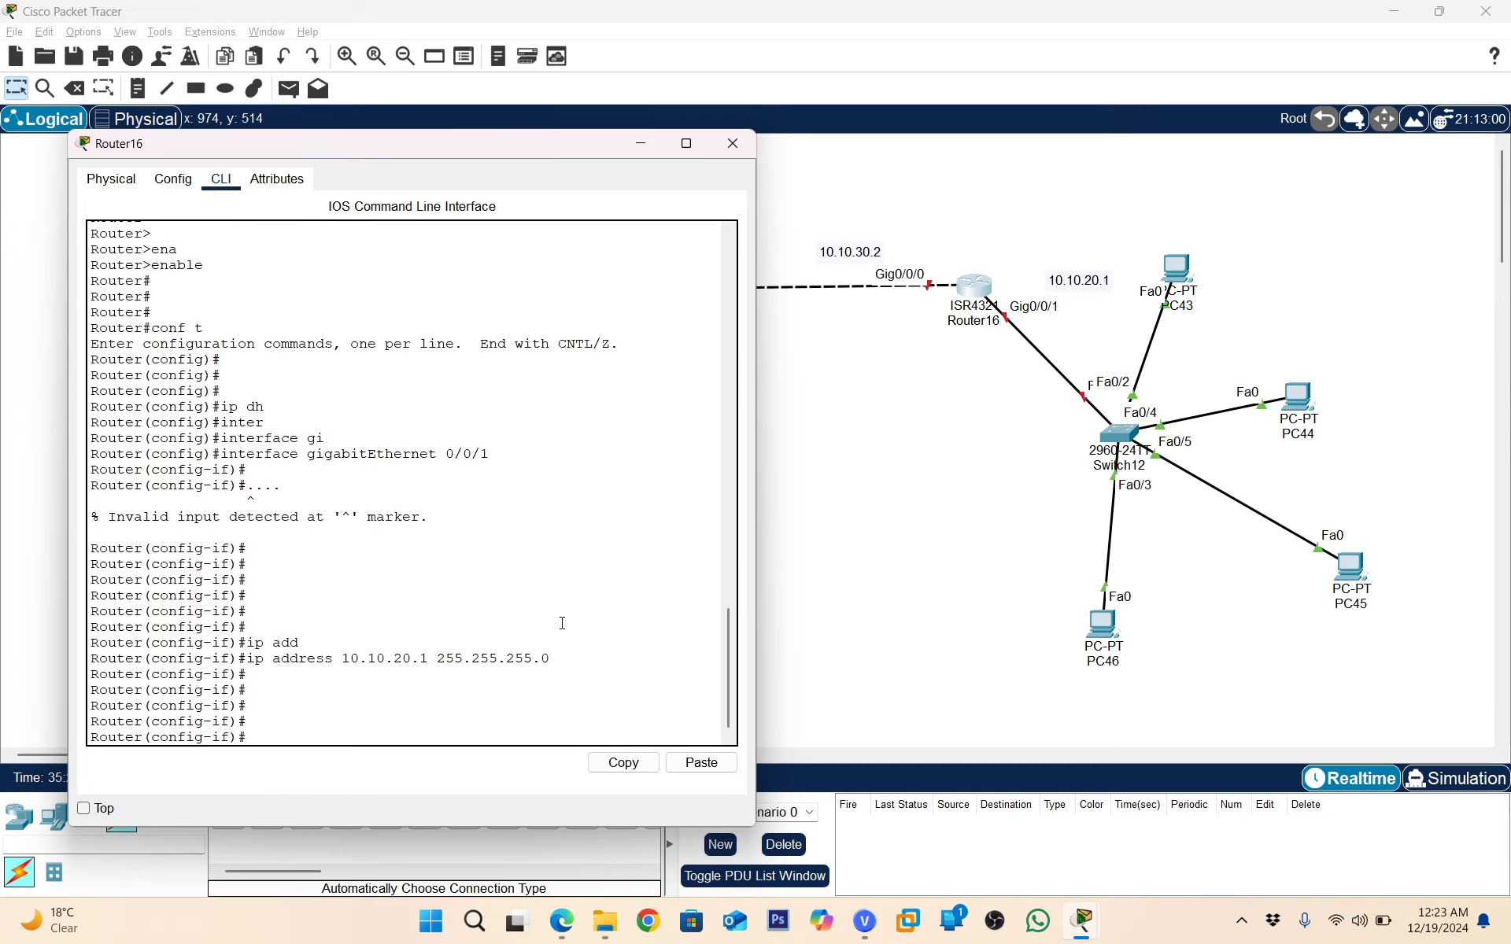
Exit Router16's interface configuration back to global configuration mode
text(exit)
key(Return)
key(Return)
key(Return)
key(Return)
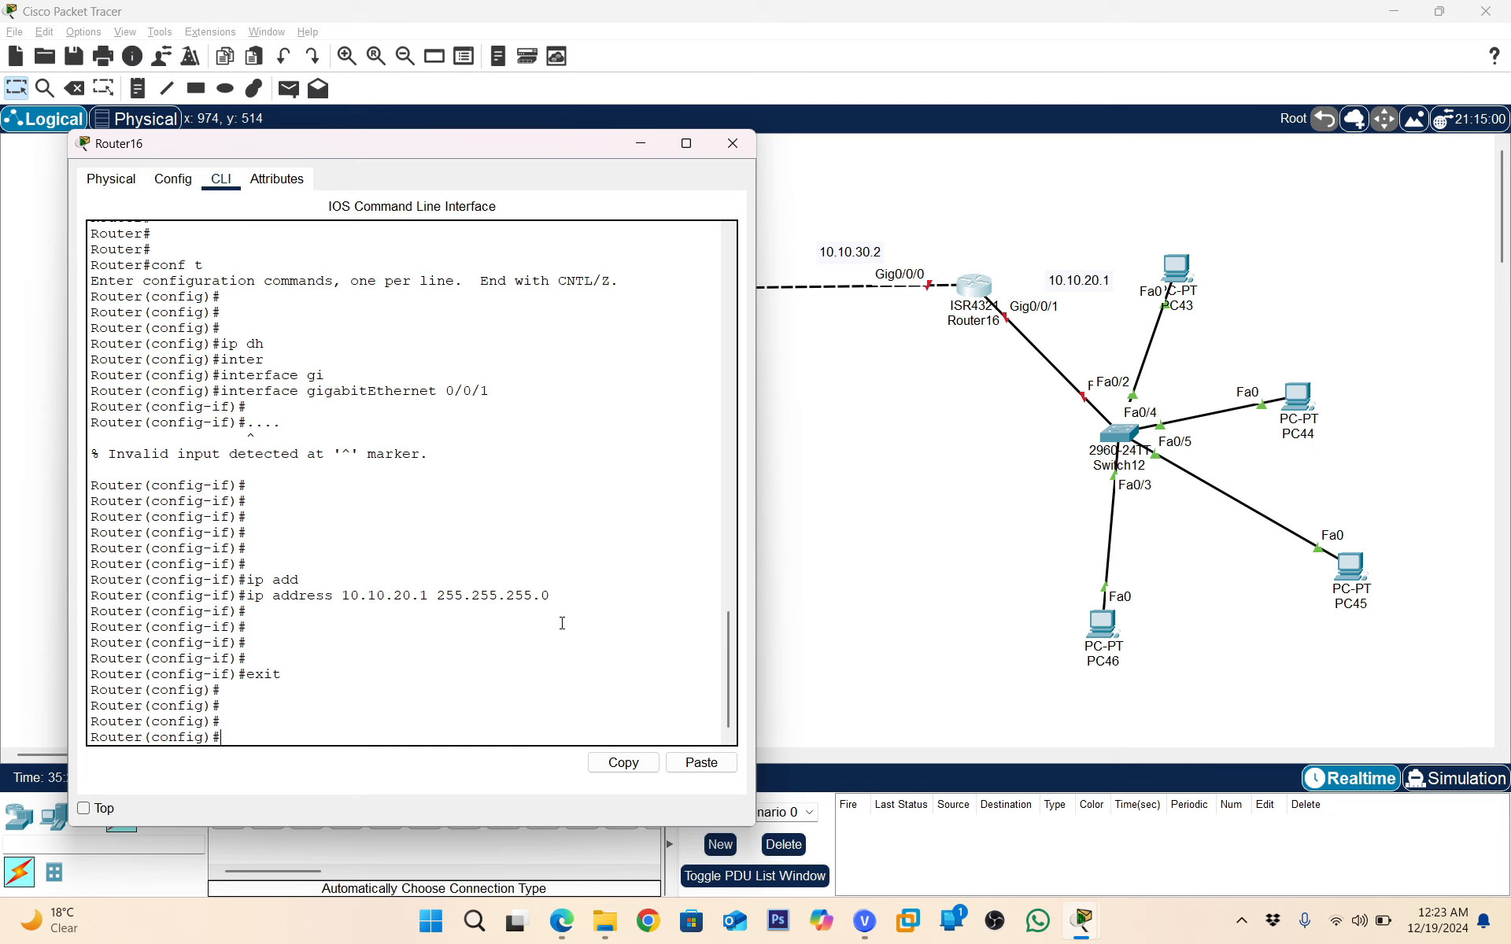
Exclude address 10.10.20.1 from DHCP assignment on Router16
text(ip dh)
key(Tab)
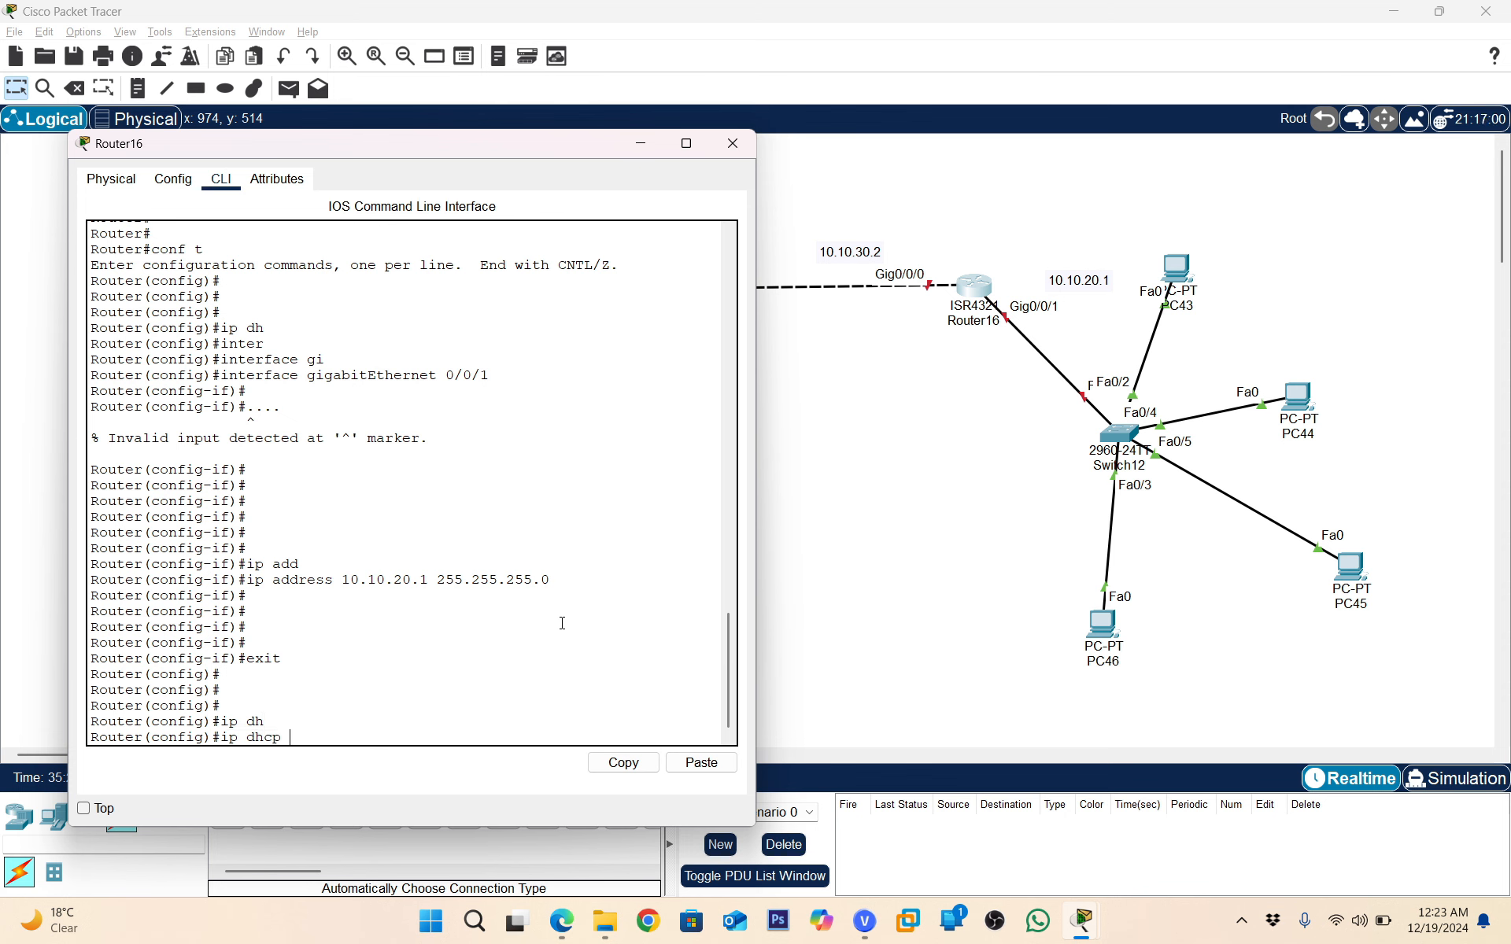
text(ex)
key(Tab)
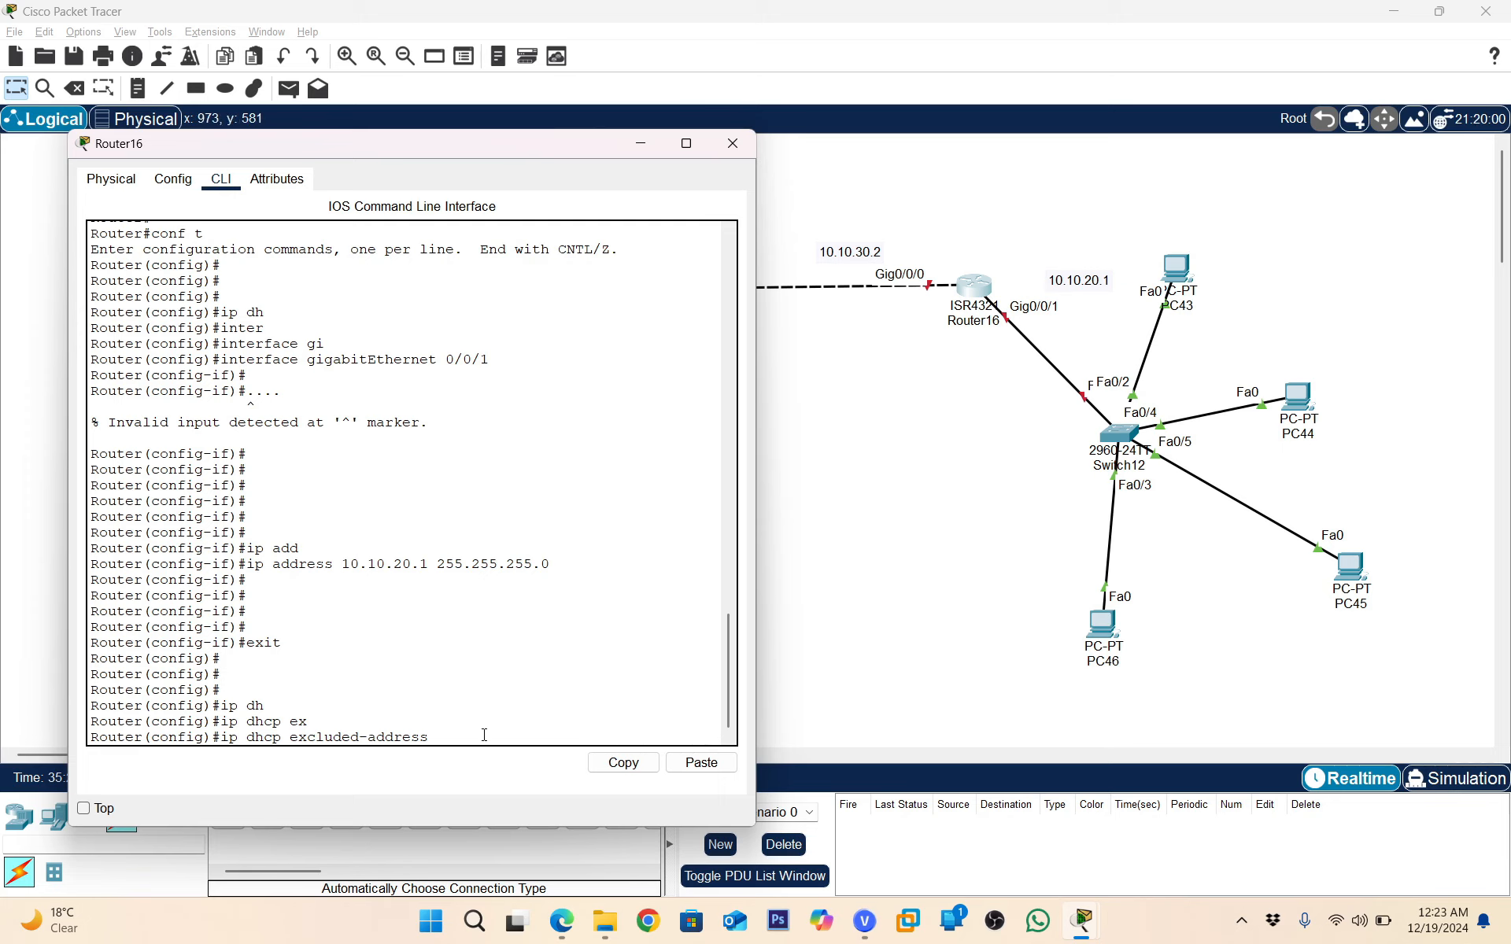
text(10.10.20.1)
key(Return)
key(Return)
key(Return)
key(Return)
key(Return)
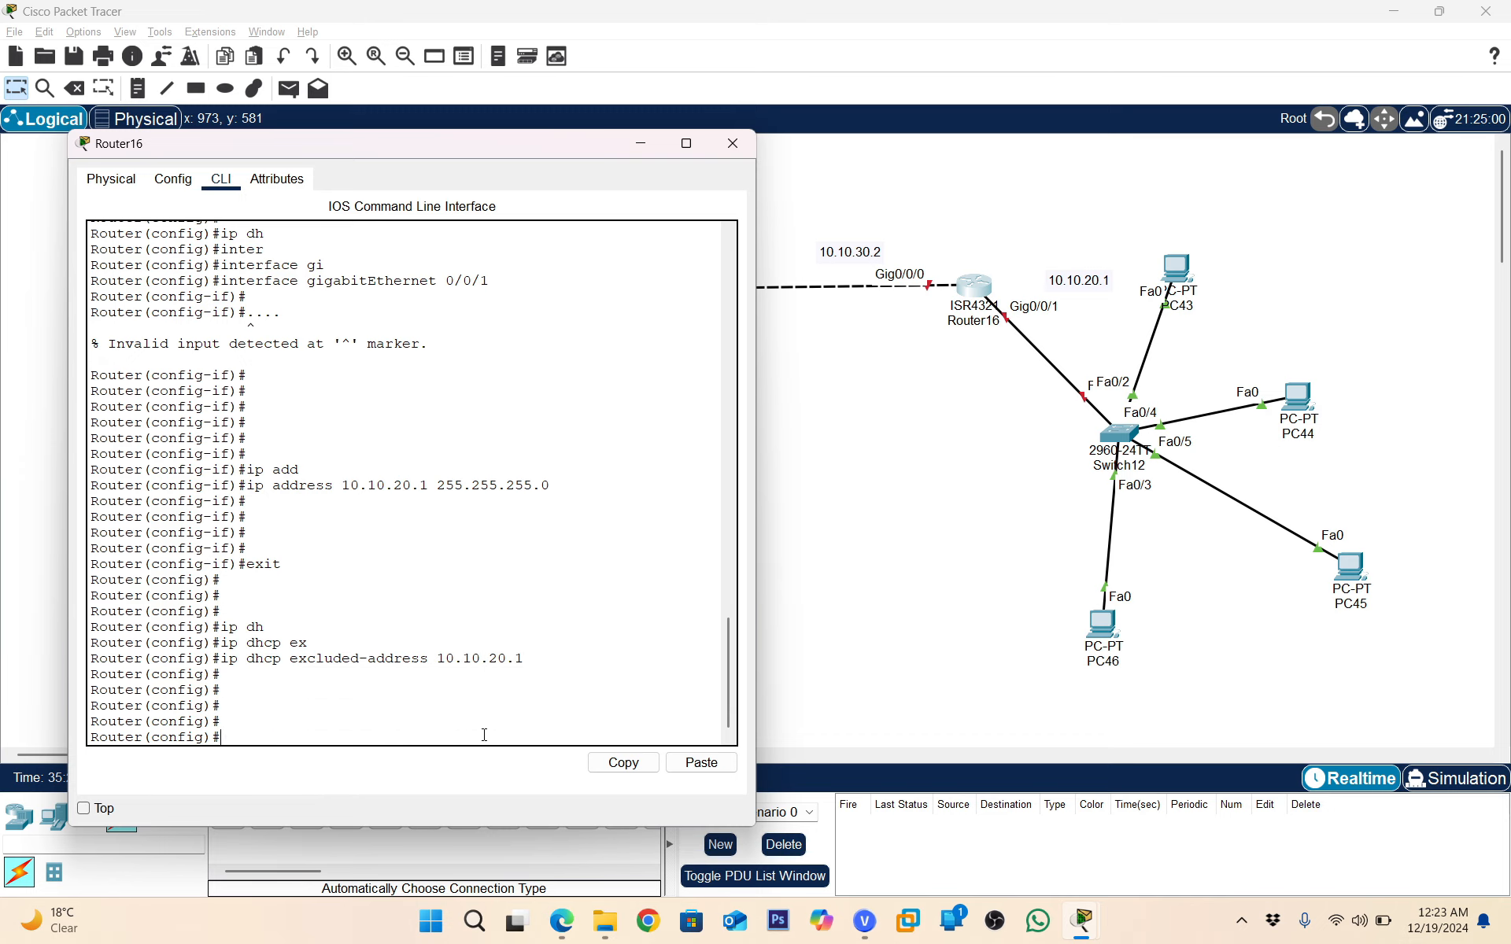
drag(437, 656, 553, 660)
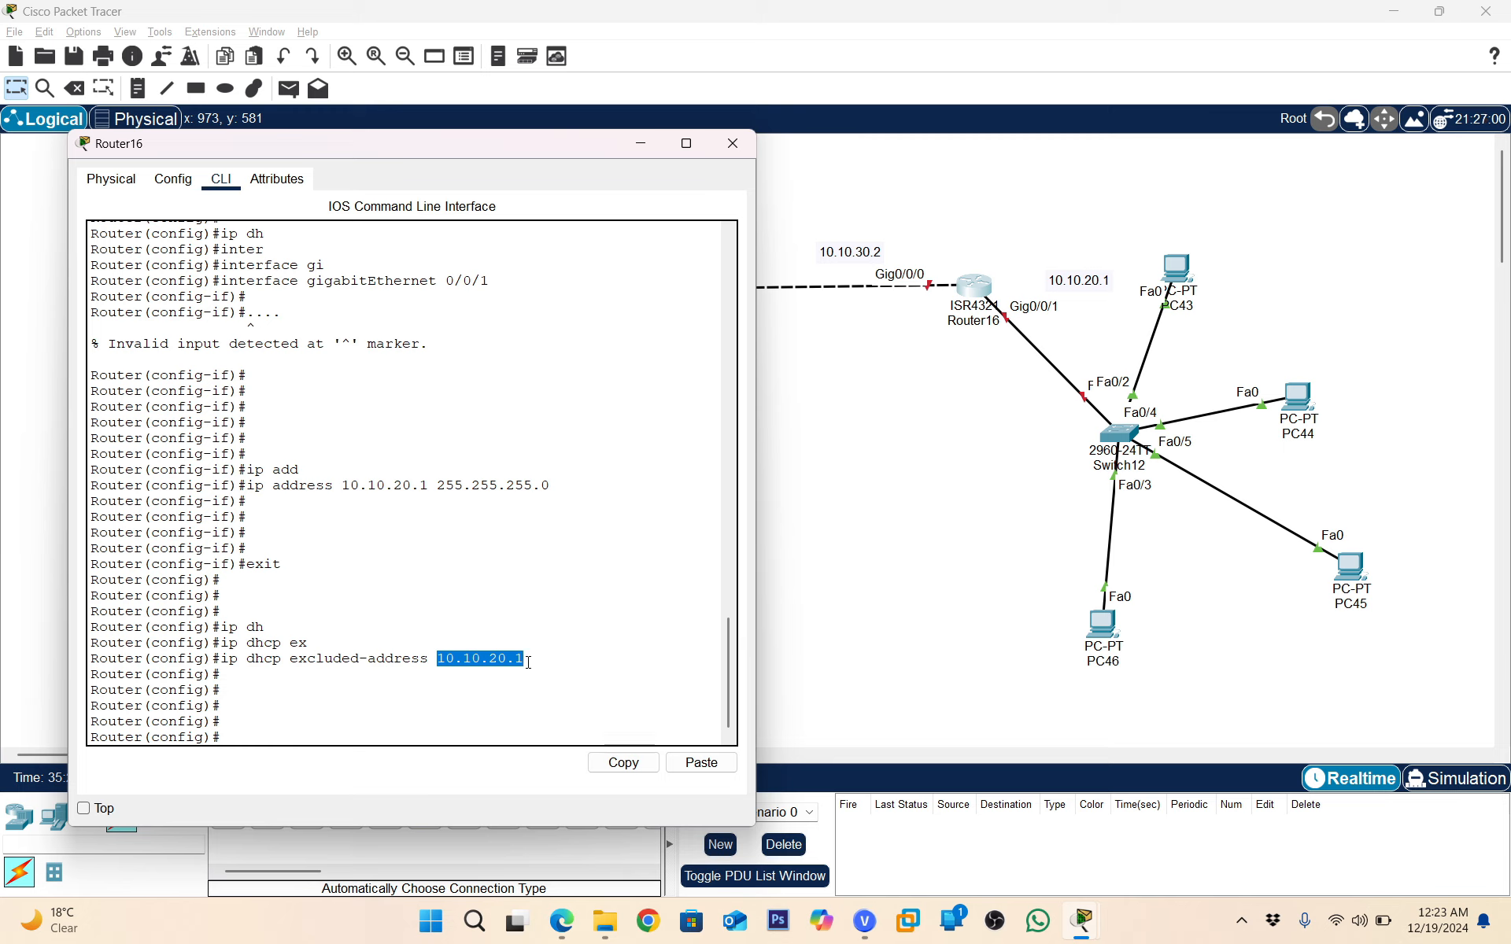
click(432, 705)
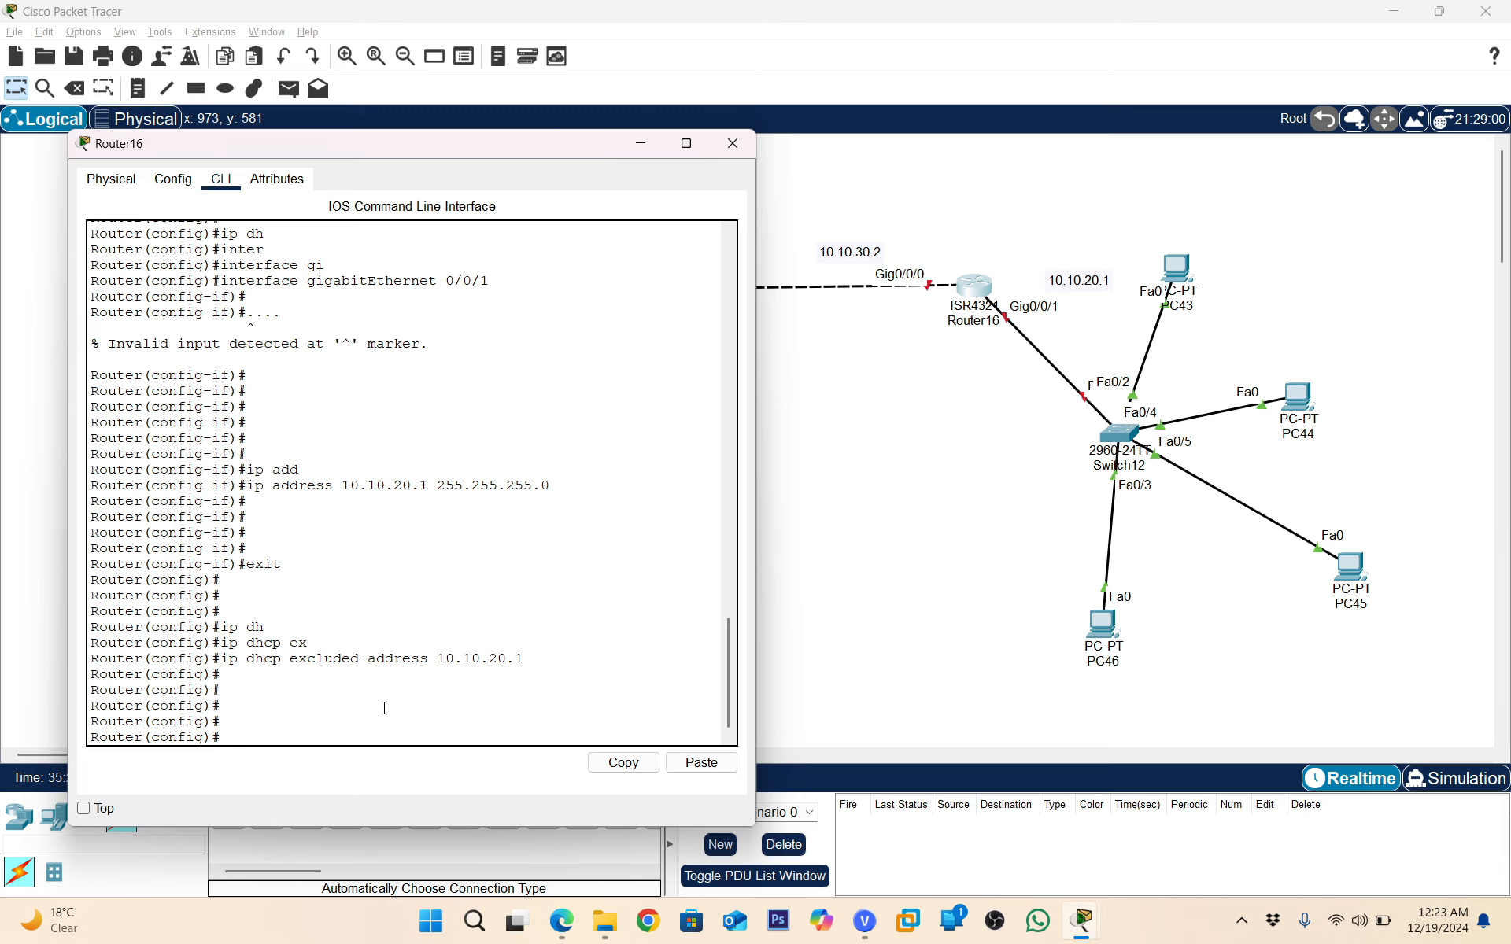
Create a DHCP pool named userdhcp2 on Router16 and enter its configuration
text(ip dh)
key(Tab)
text(poo)
key(Tab)
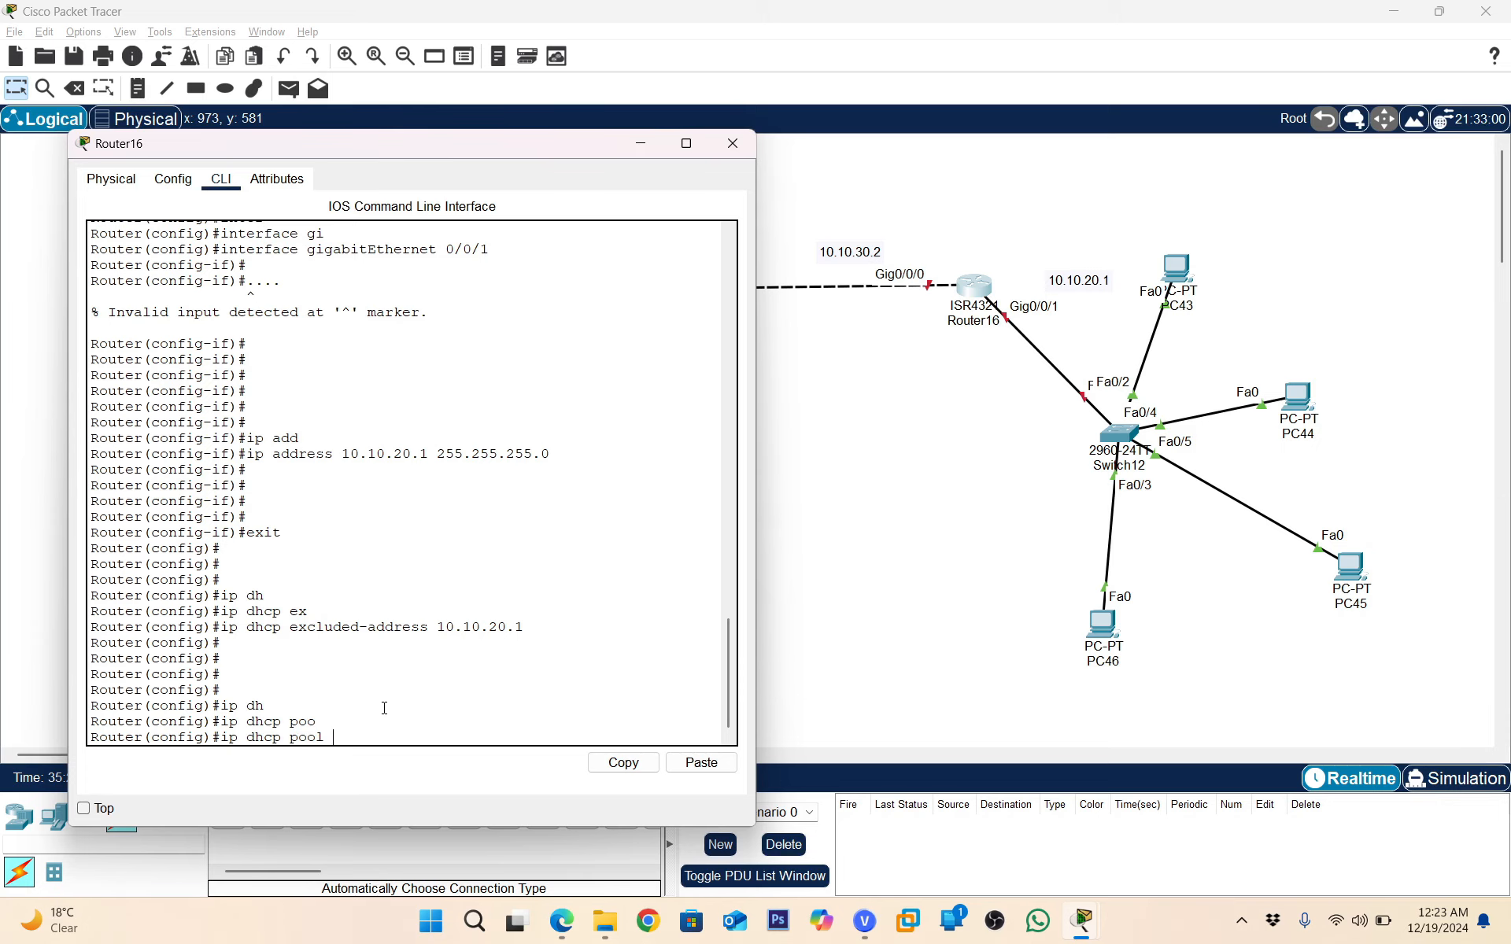
text(userdhcp)
key(Return)
key(Return)
key(Return)
key(Return)
key(Return)
key(Return)
key(Return)
key(Return)
drag(151, 690, 248, 690)
click(266, 690)
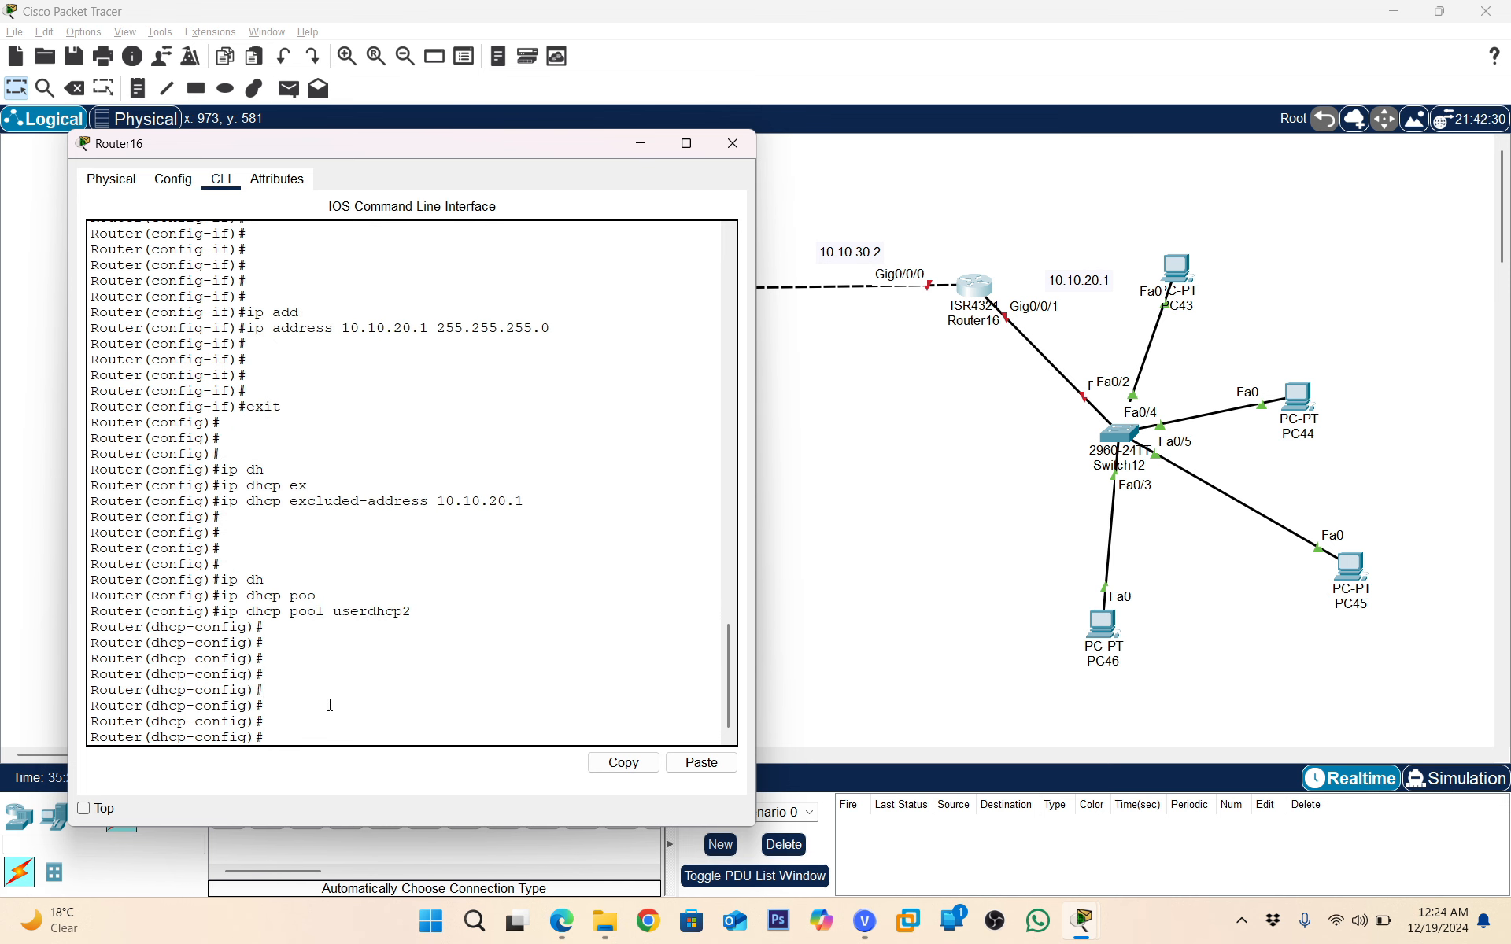
Define network 10.10.20.0 with mask 255.255.255.0 for Router16's DHCP pool userdhcp2
text(net)
key(Tab)
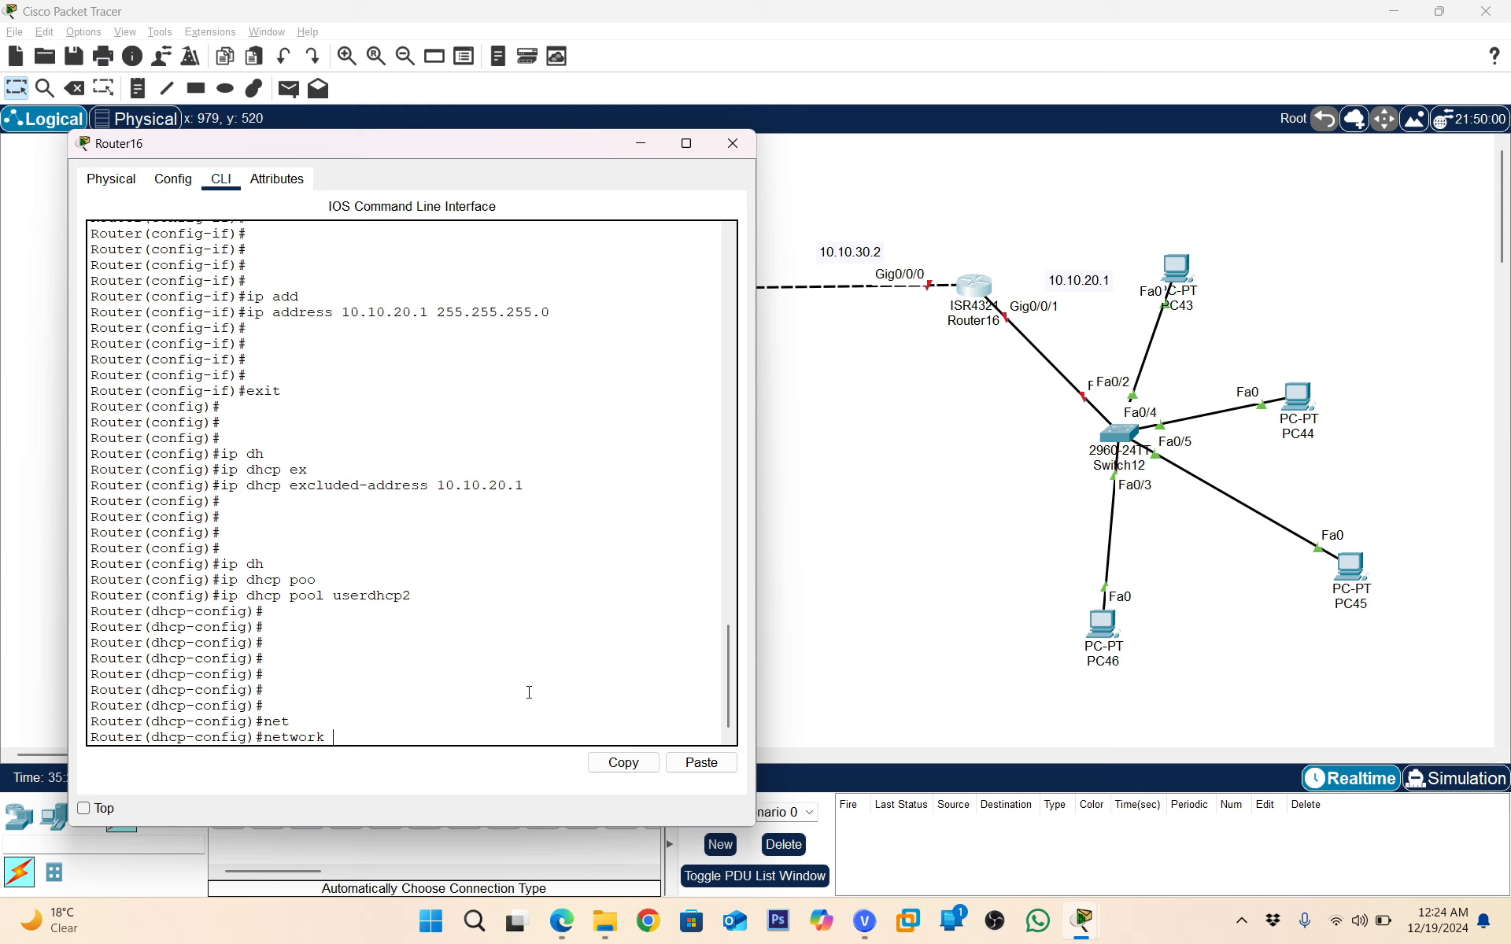
text(10.10.20.0)
key(Return)
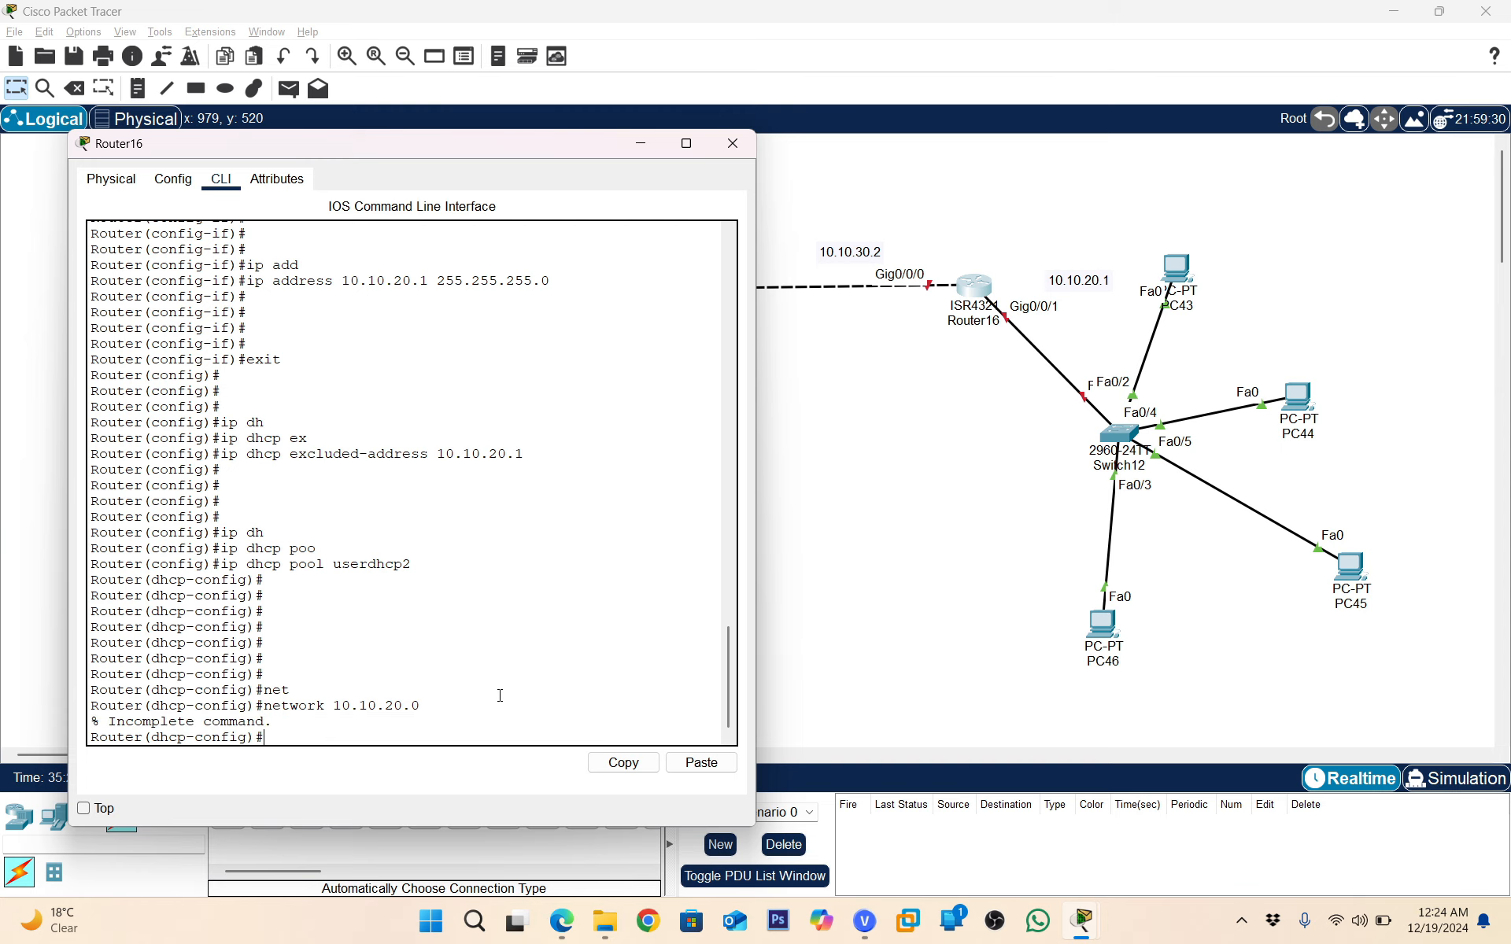
key(Up)
text(255.255.255.0)
key(Return)
key(Return)
key(Return)
key(Return)
key(Return)
key(Return)
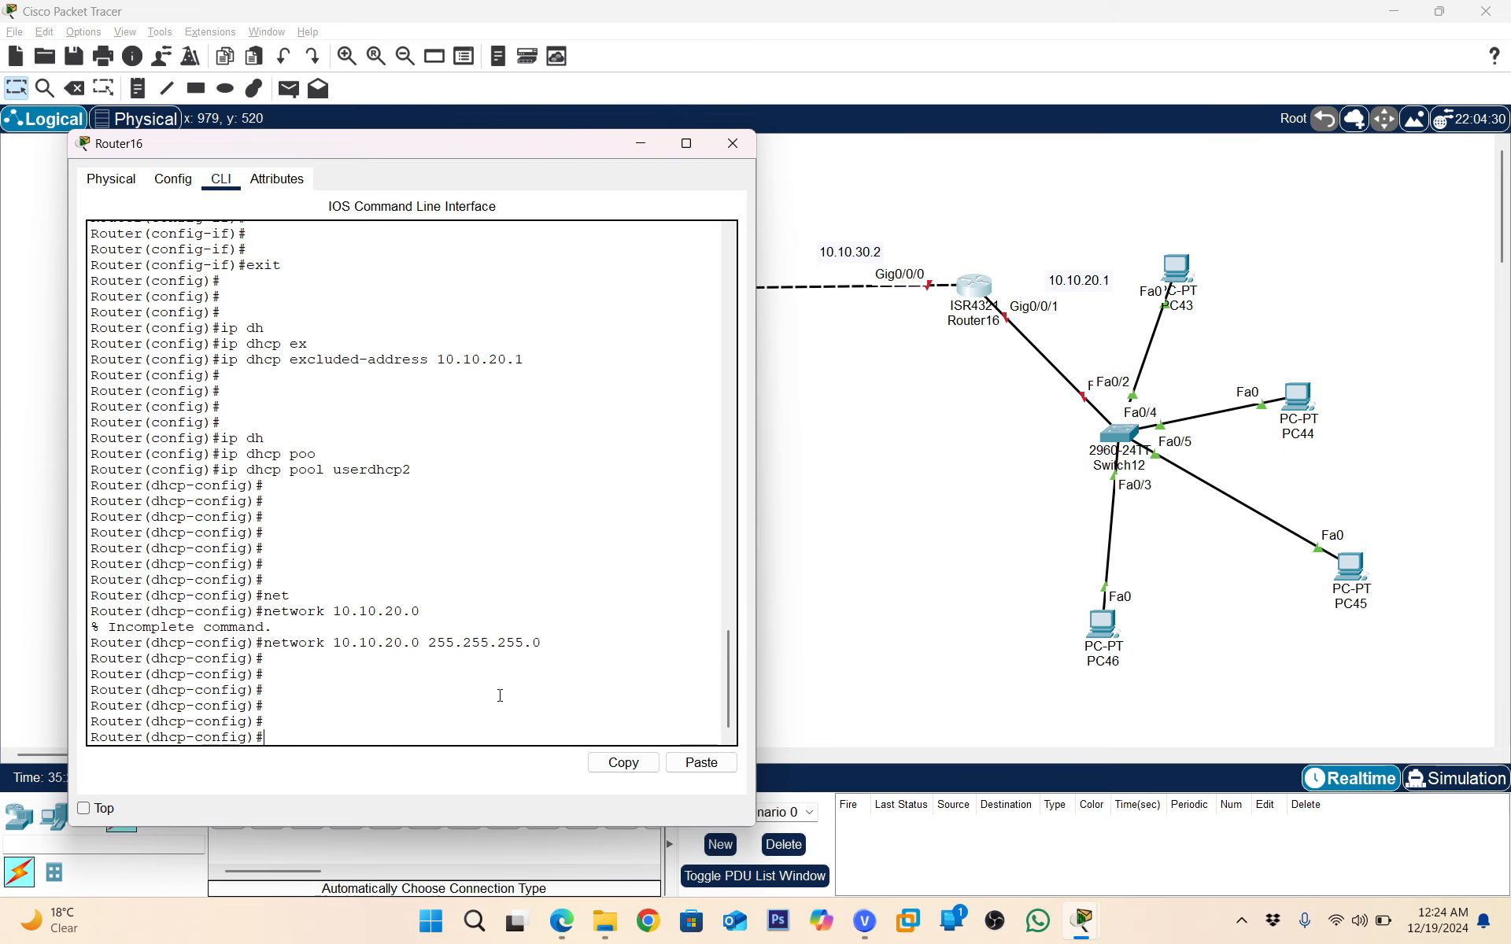
Set the default router of DHCP pool userdhcp2 to 10.10.20.1
text(defa)
key(Tab)
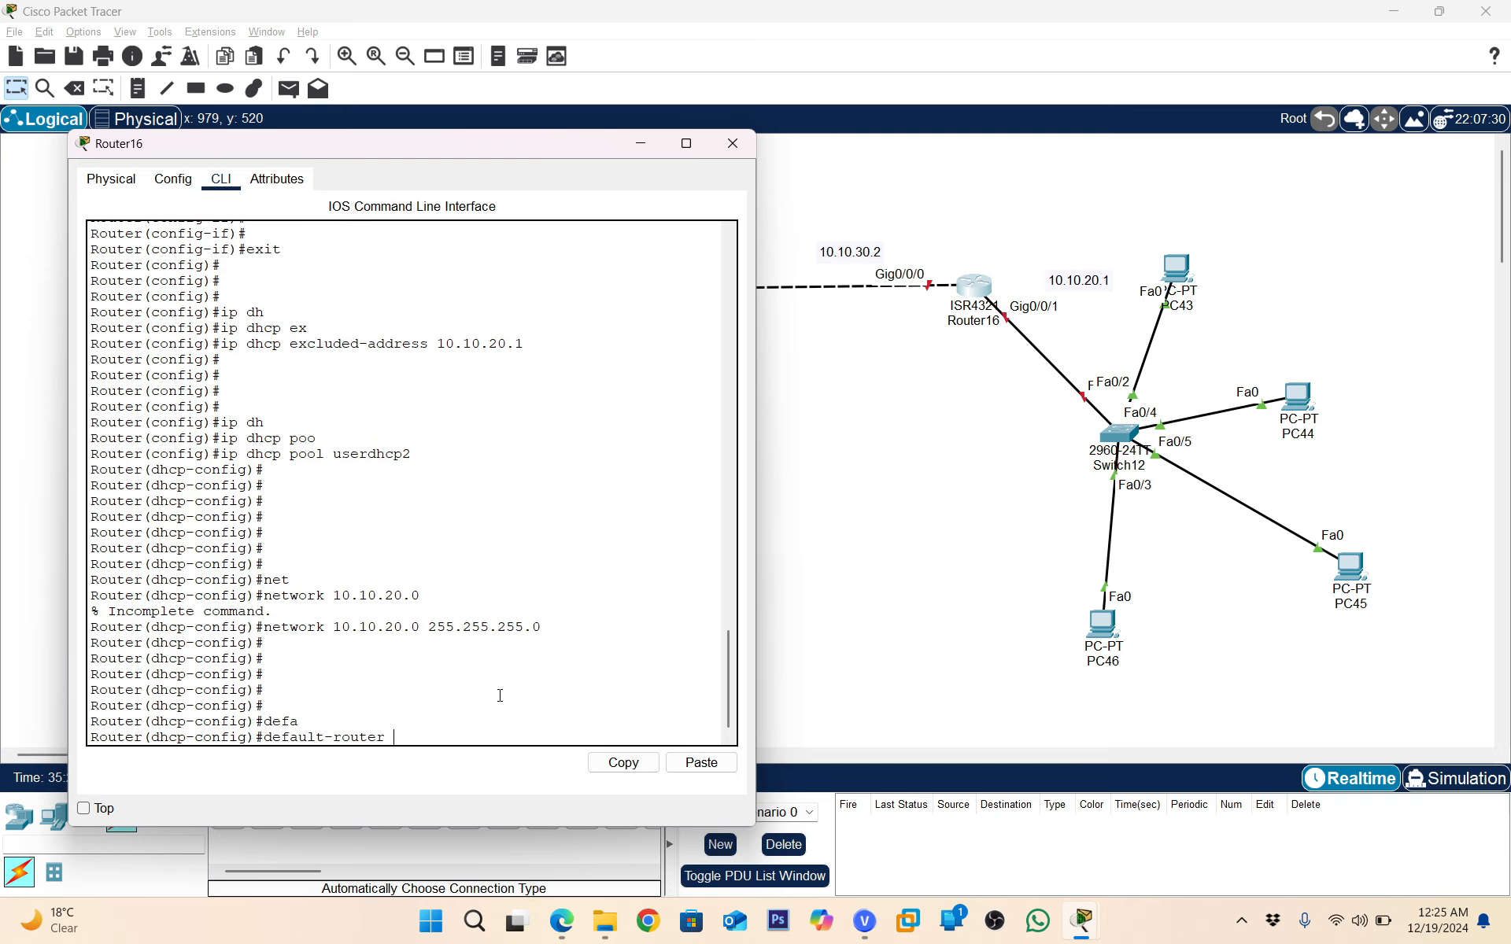
text(10.10.20.1)
key(Return)
key(Return)
key(Return)
key(Return)
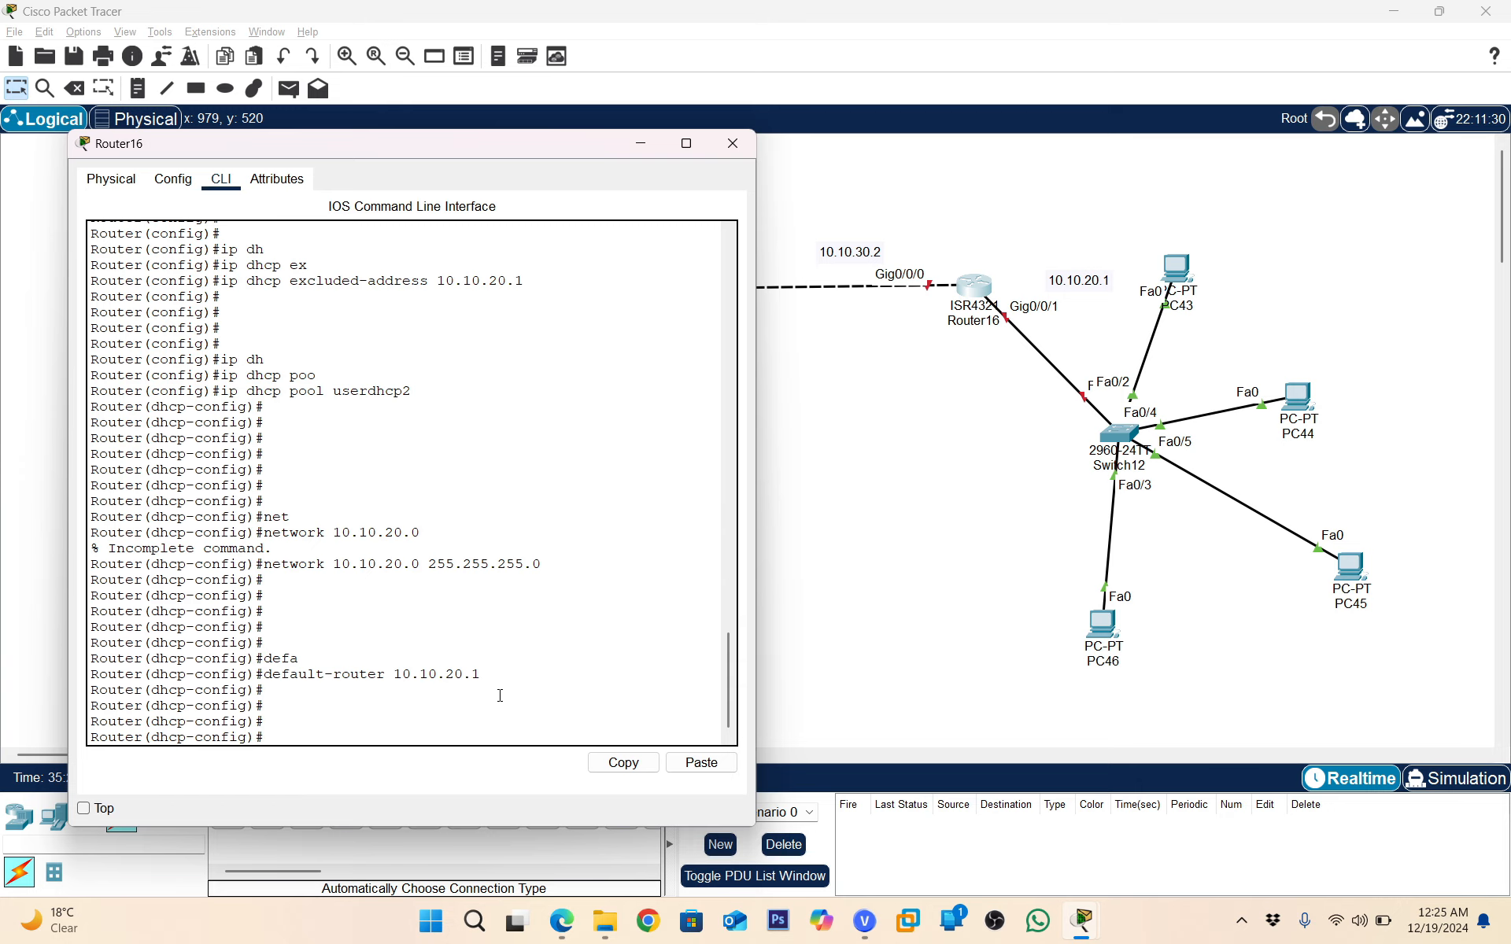
Set the DNS server of DHCP pool userdhcp2 to 172.0.0.1
text(dns)
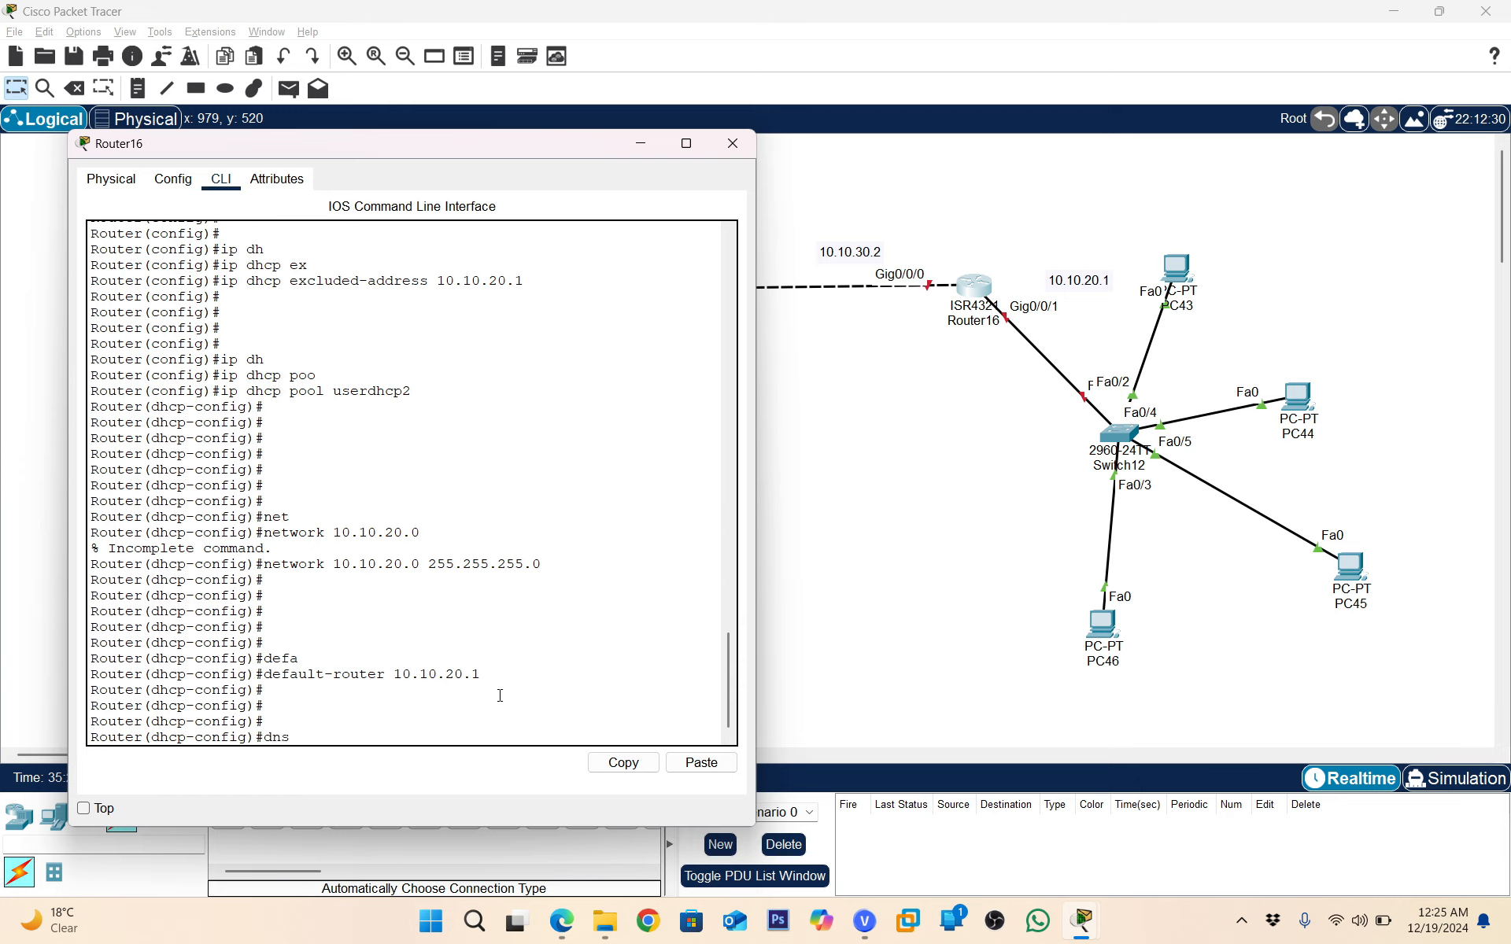
key(Tab)
text(17)
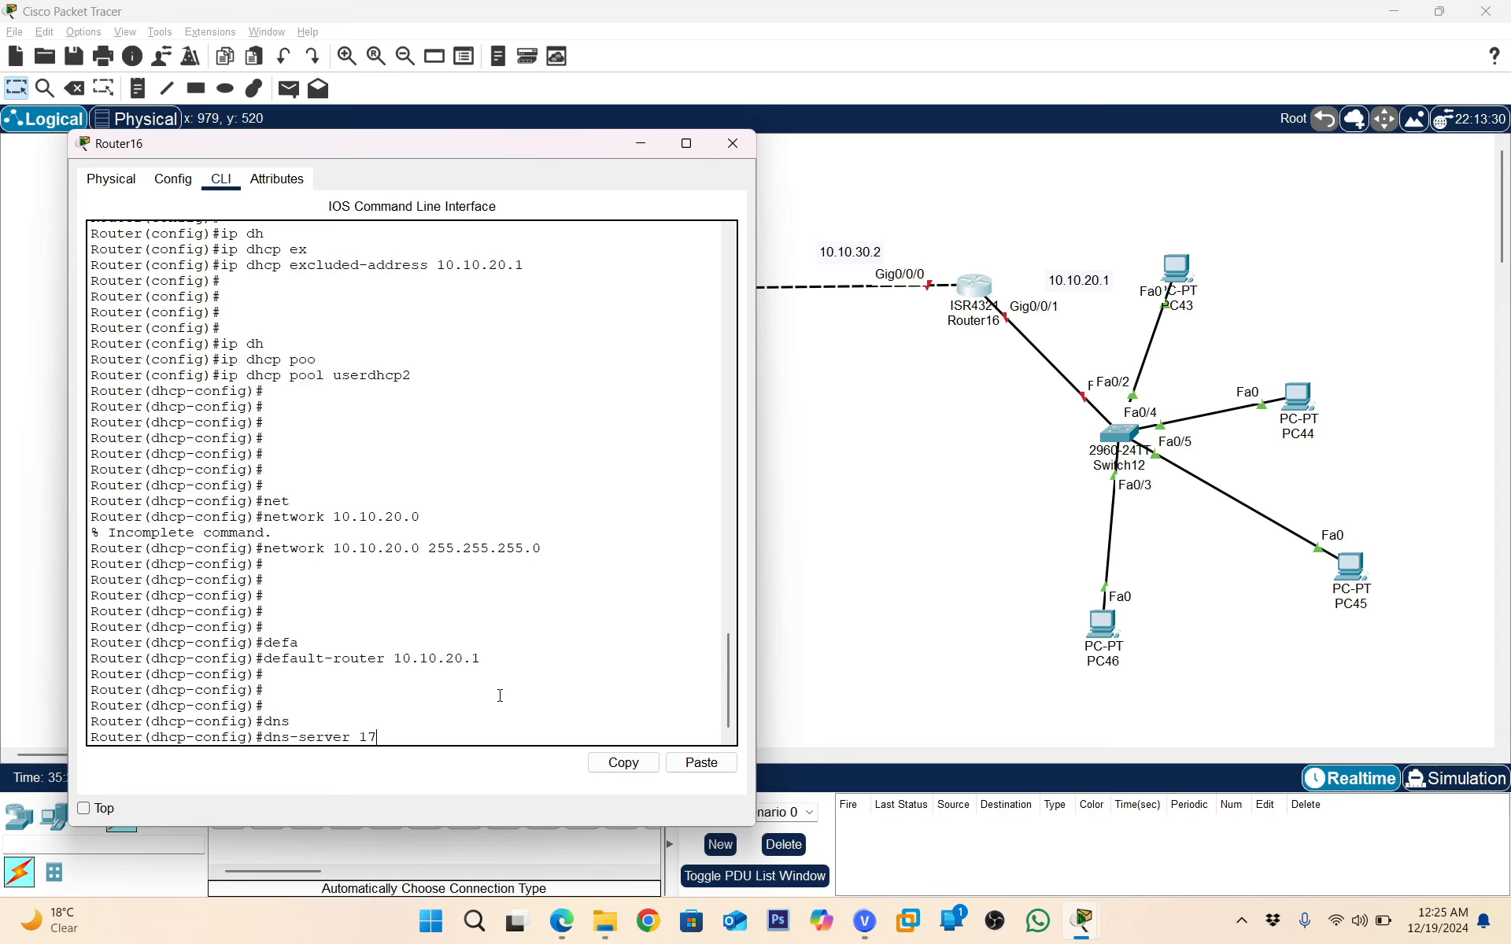
text(2.0.0.1)
key(Return)
key(Return)
key(Return)
key(Return)
key(Return)
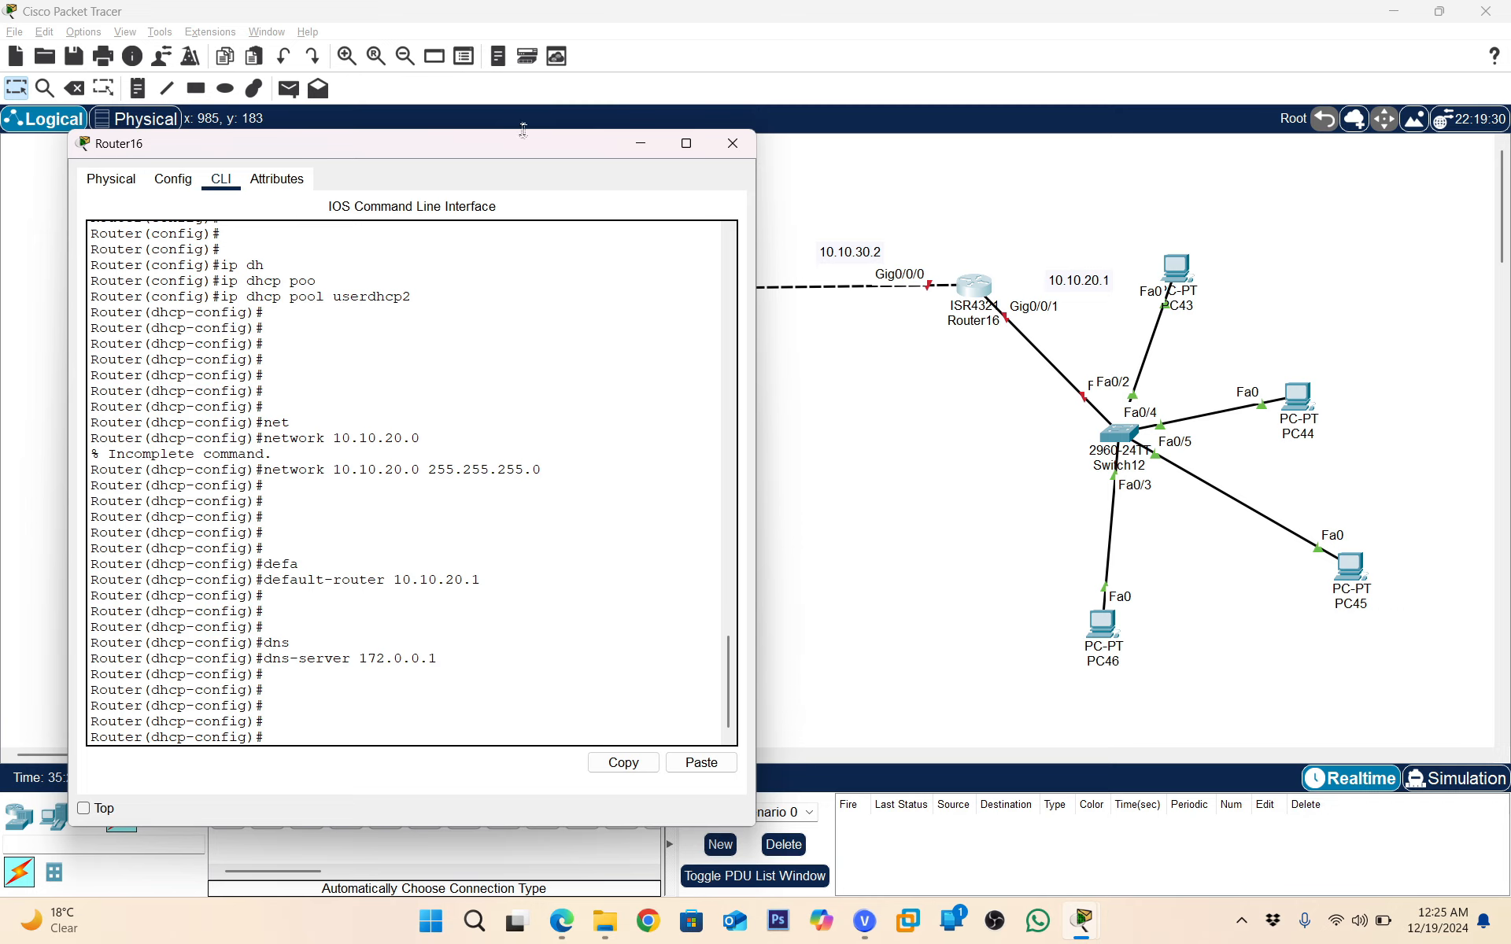
Return to the topology and switch PC39's IPv4 configuration from static to DHCP
drag(519, 149, 947, 453)
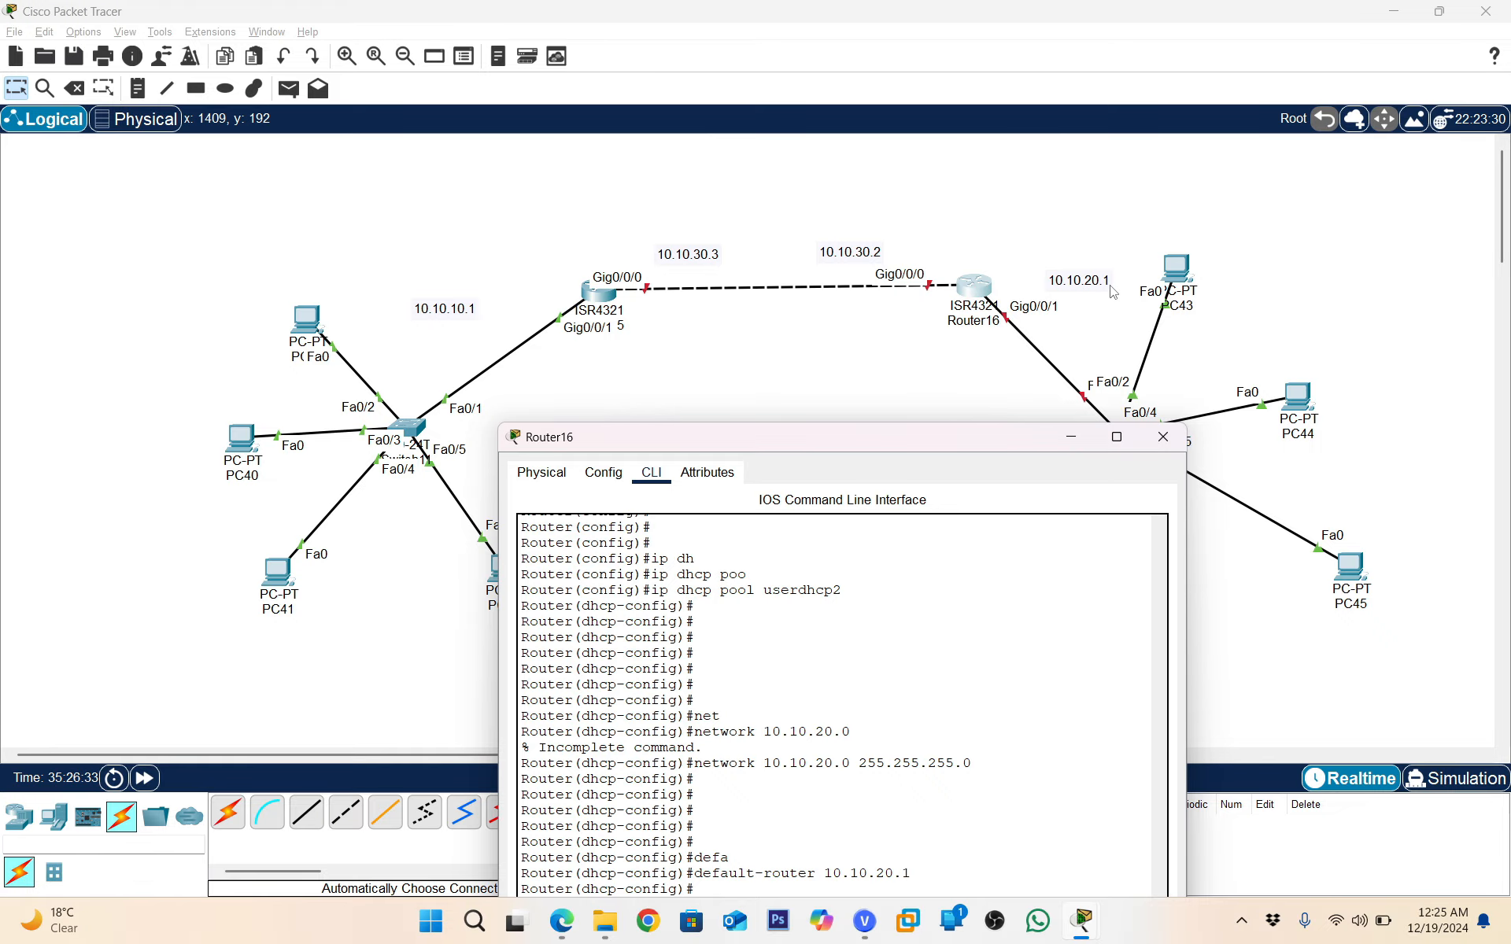
drag(1005, 439, 620, 167)
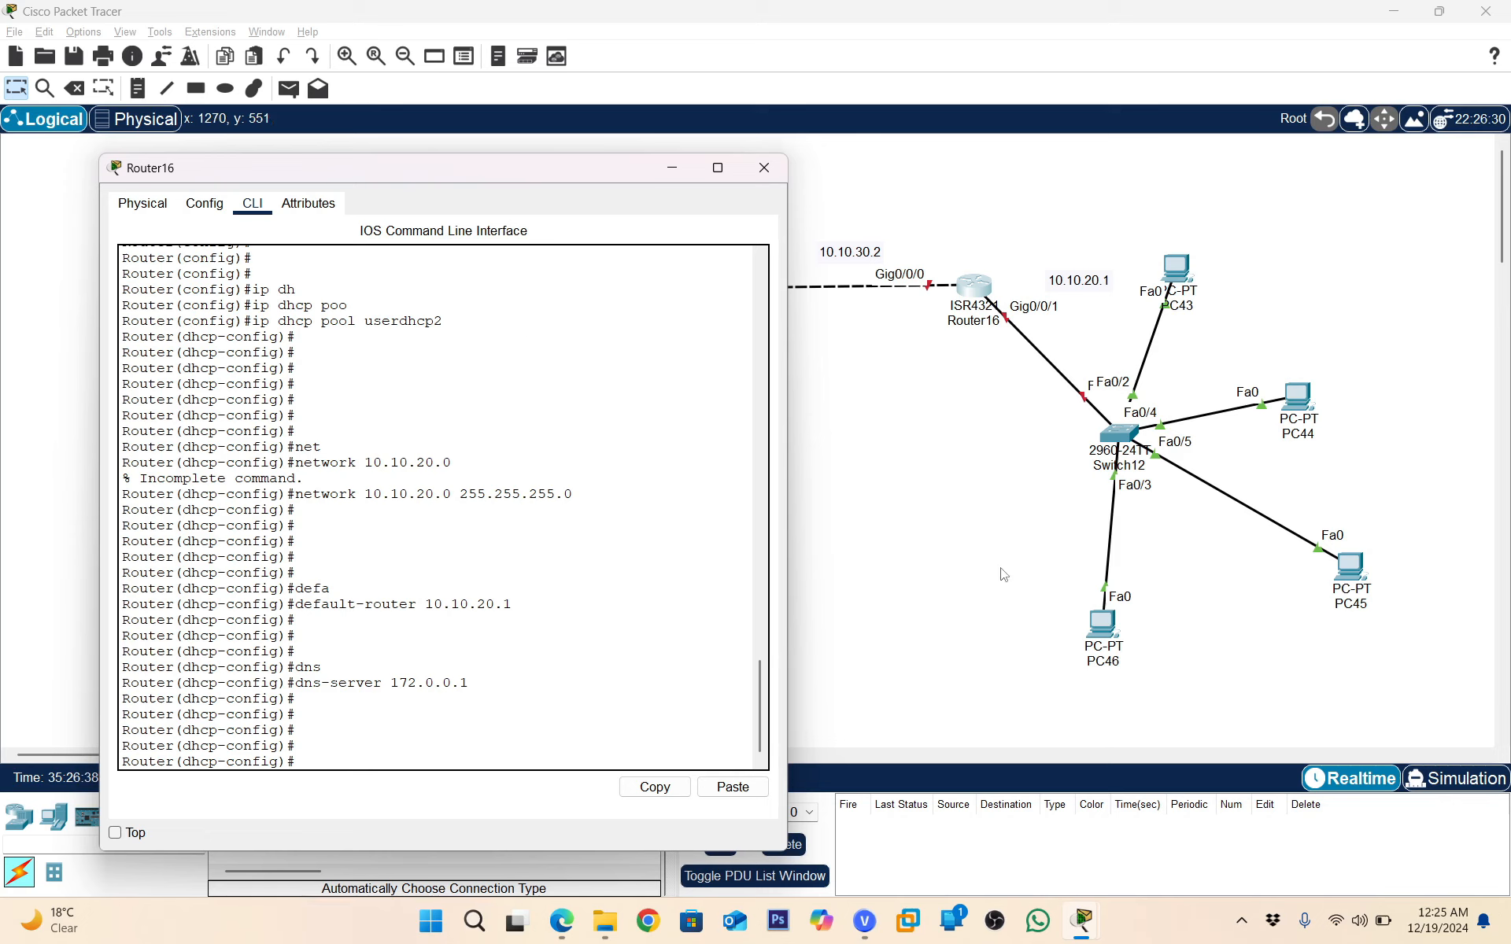
click(941, 523)
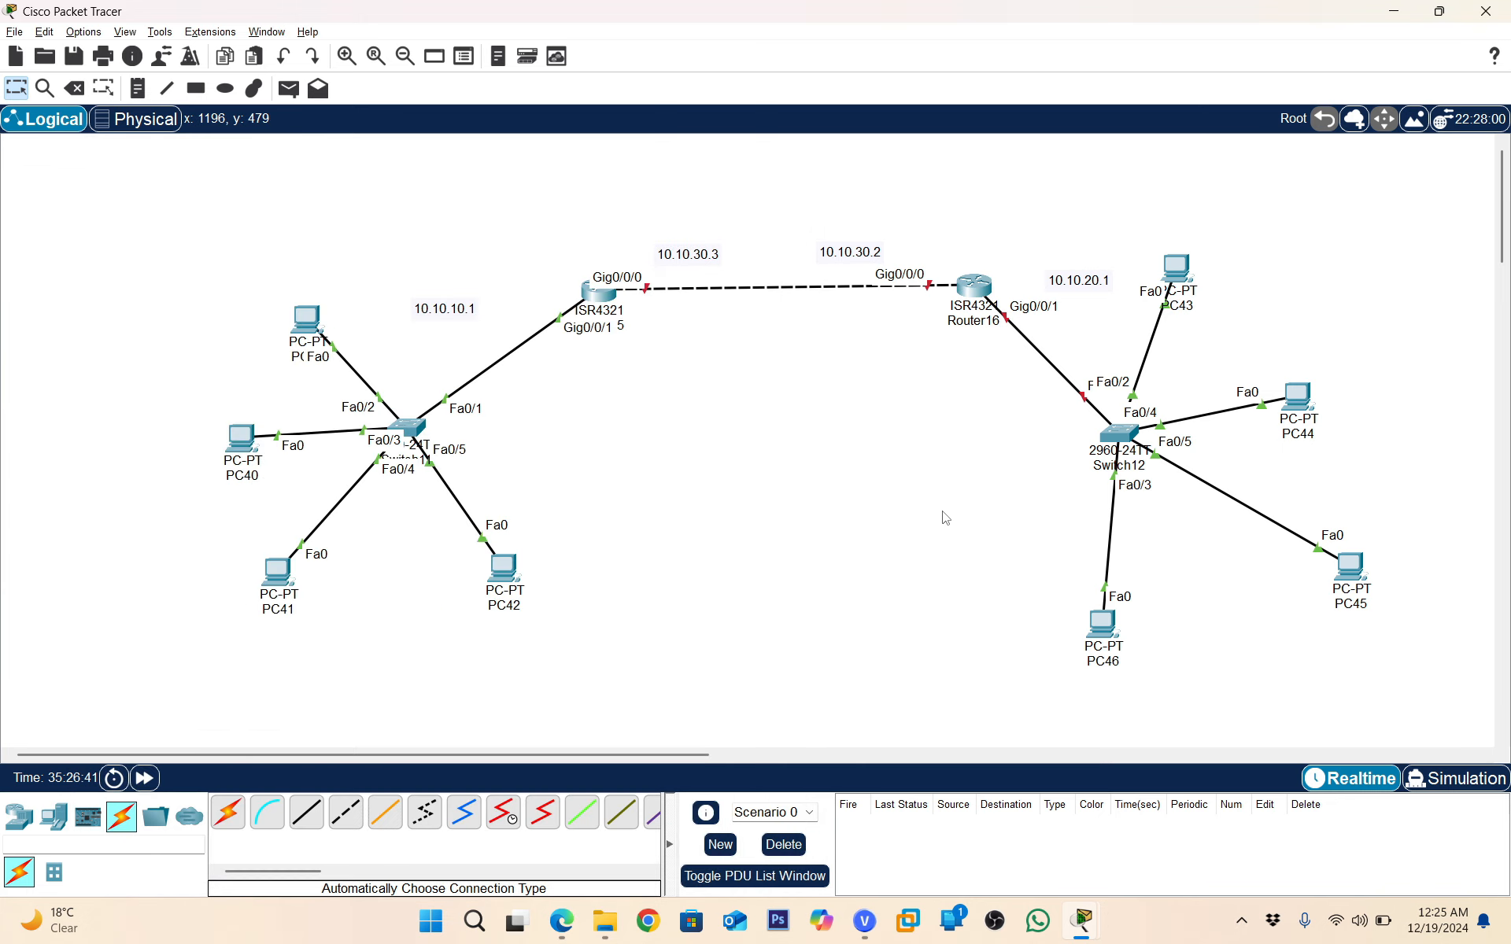
click(303, 322)
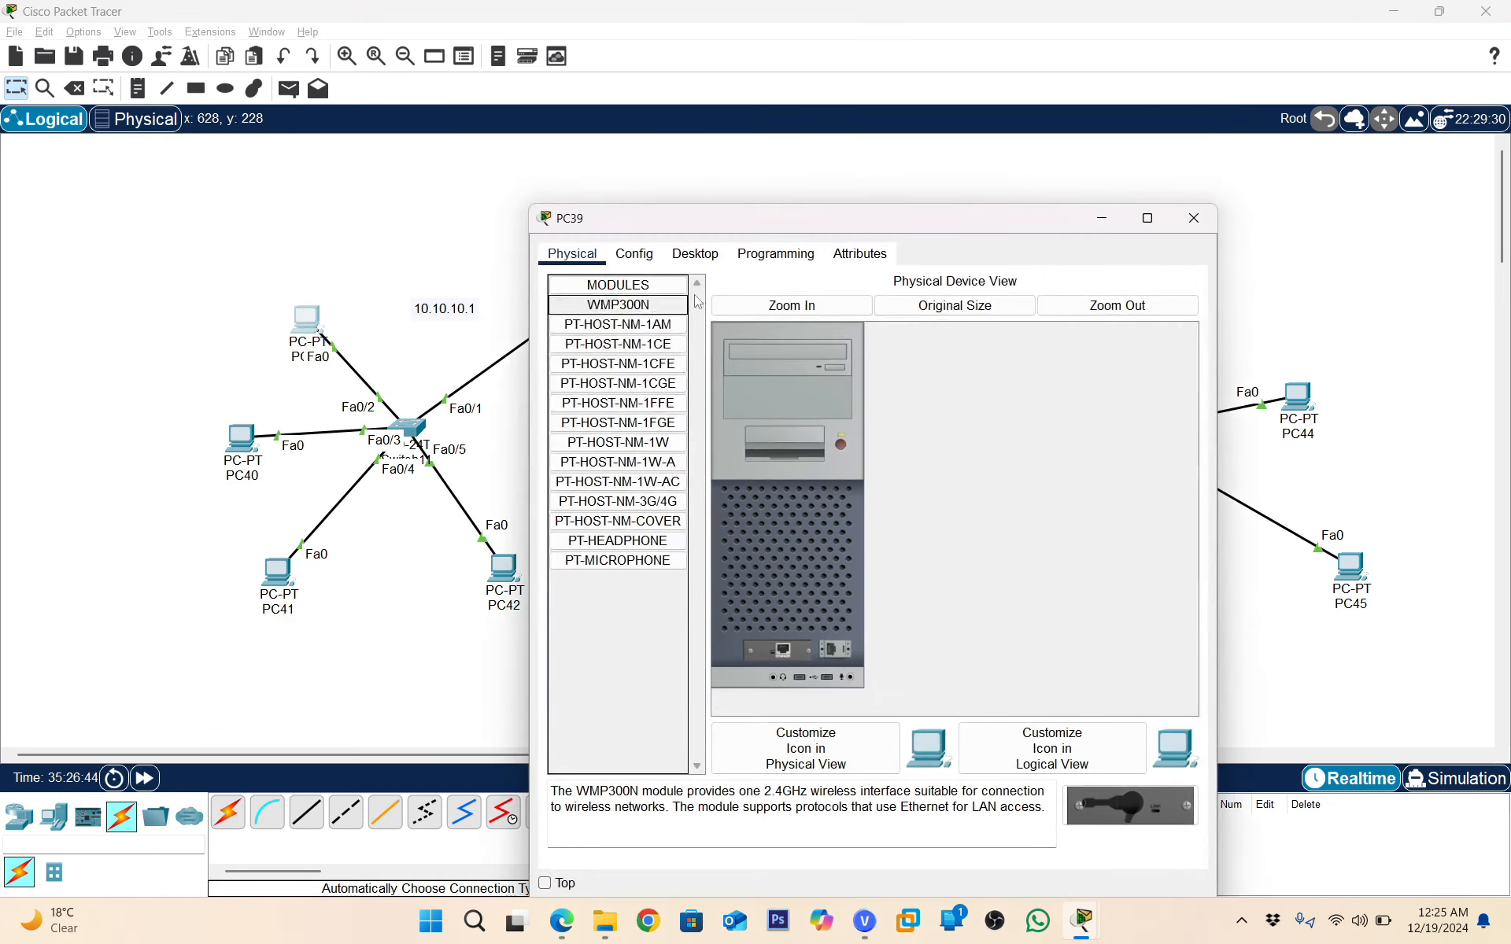
drag(734, 226, 971, 158)
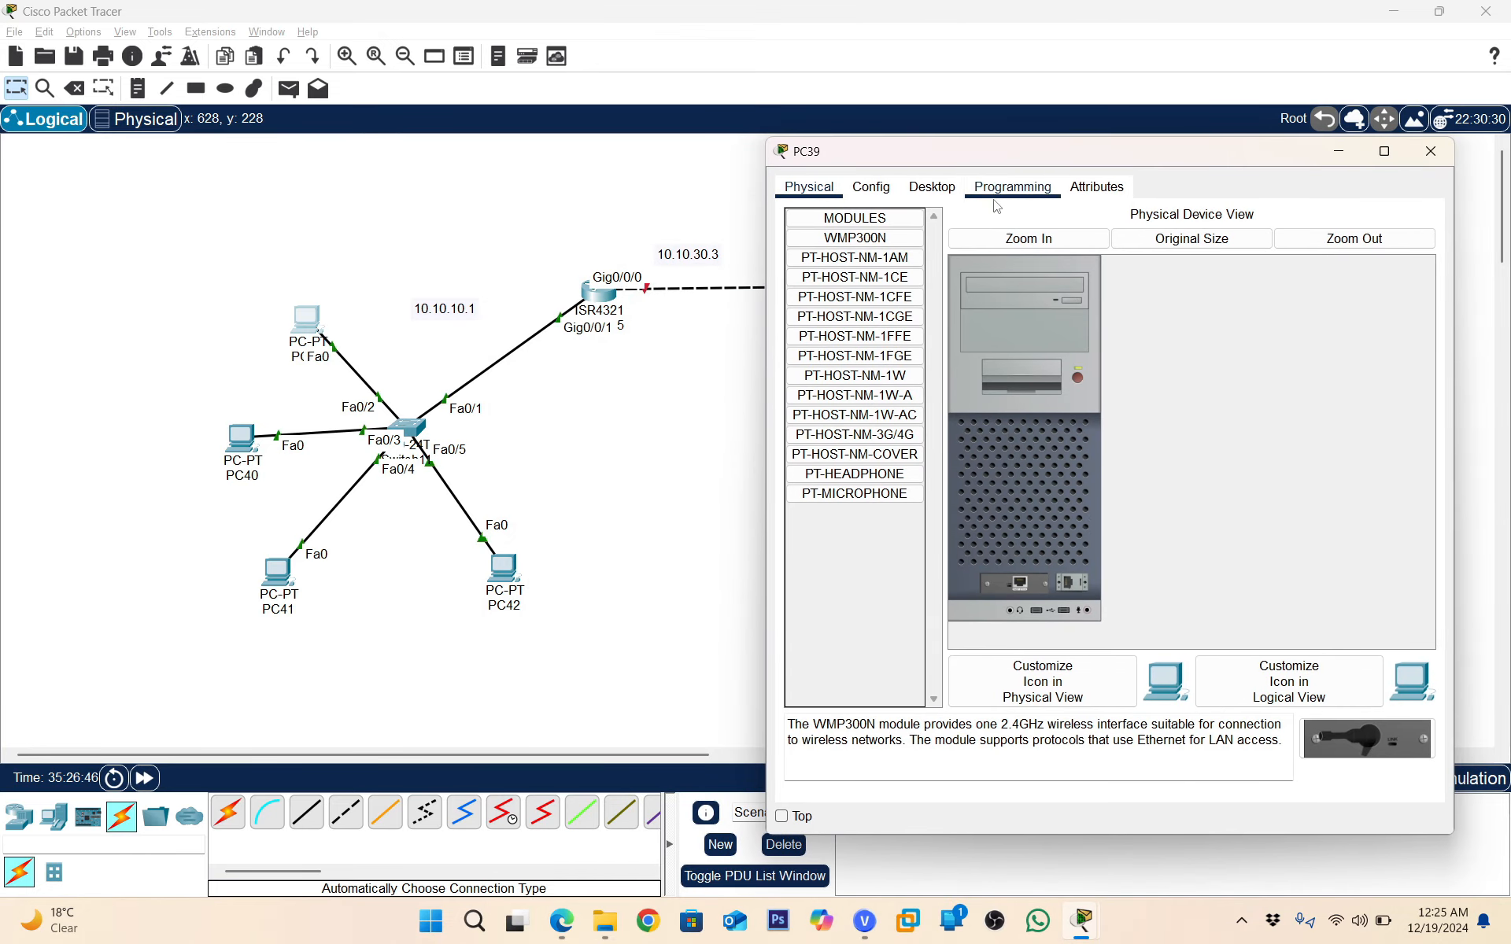
click(931, 186)
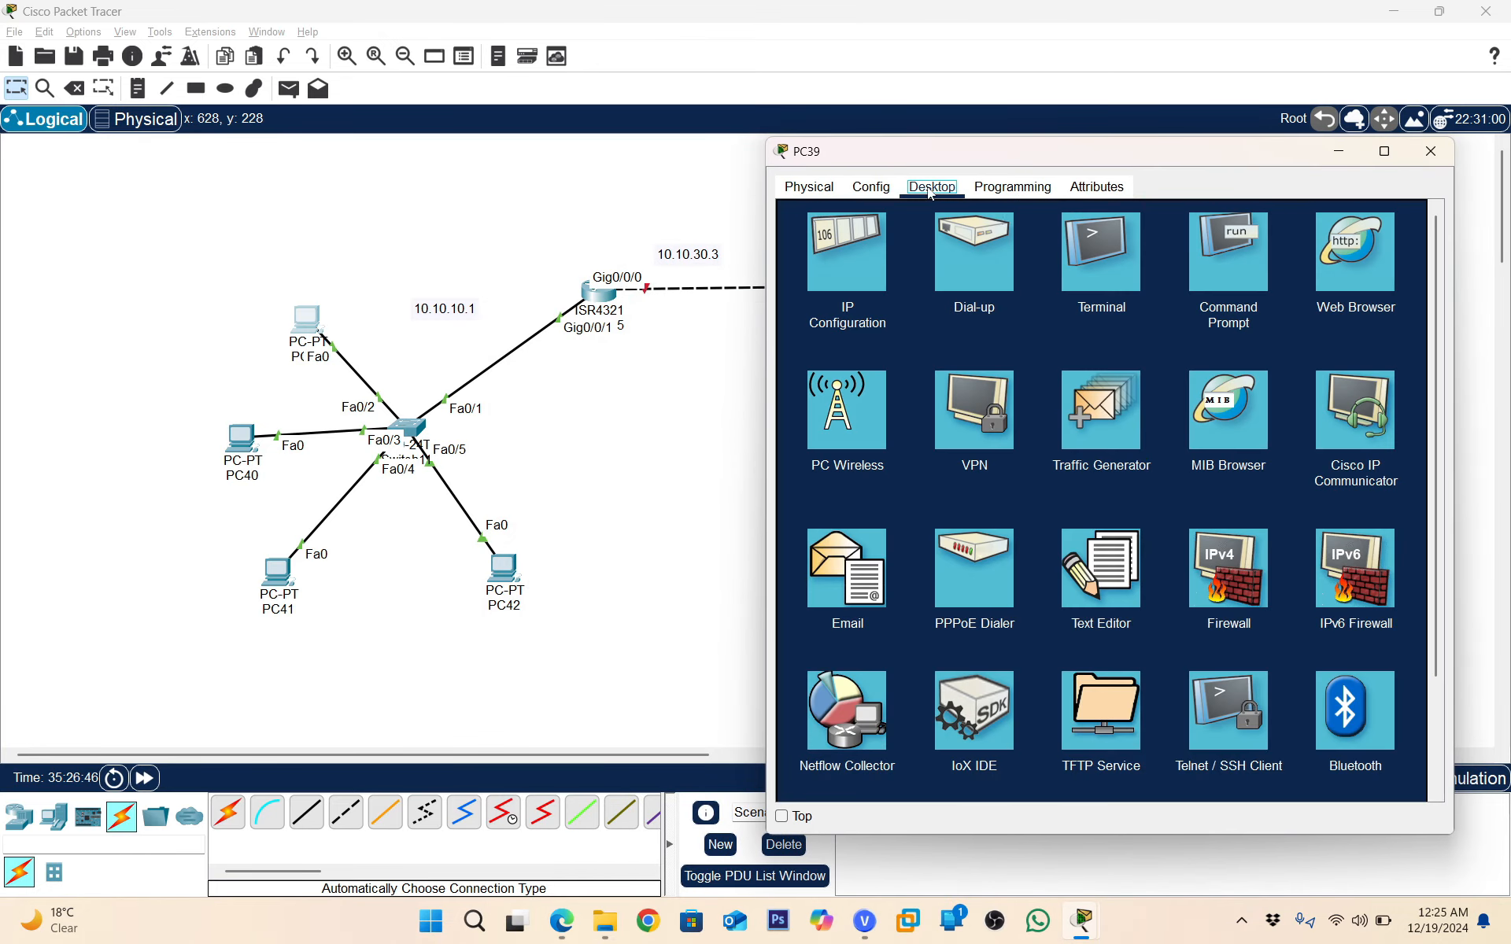
click(842, 259)
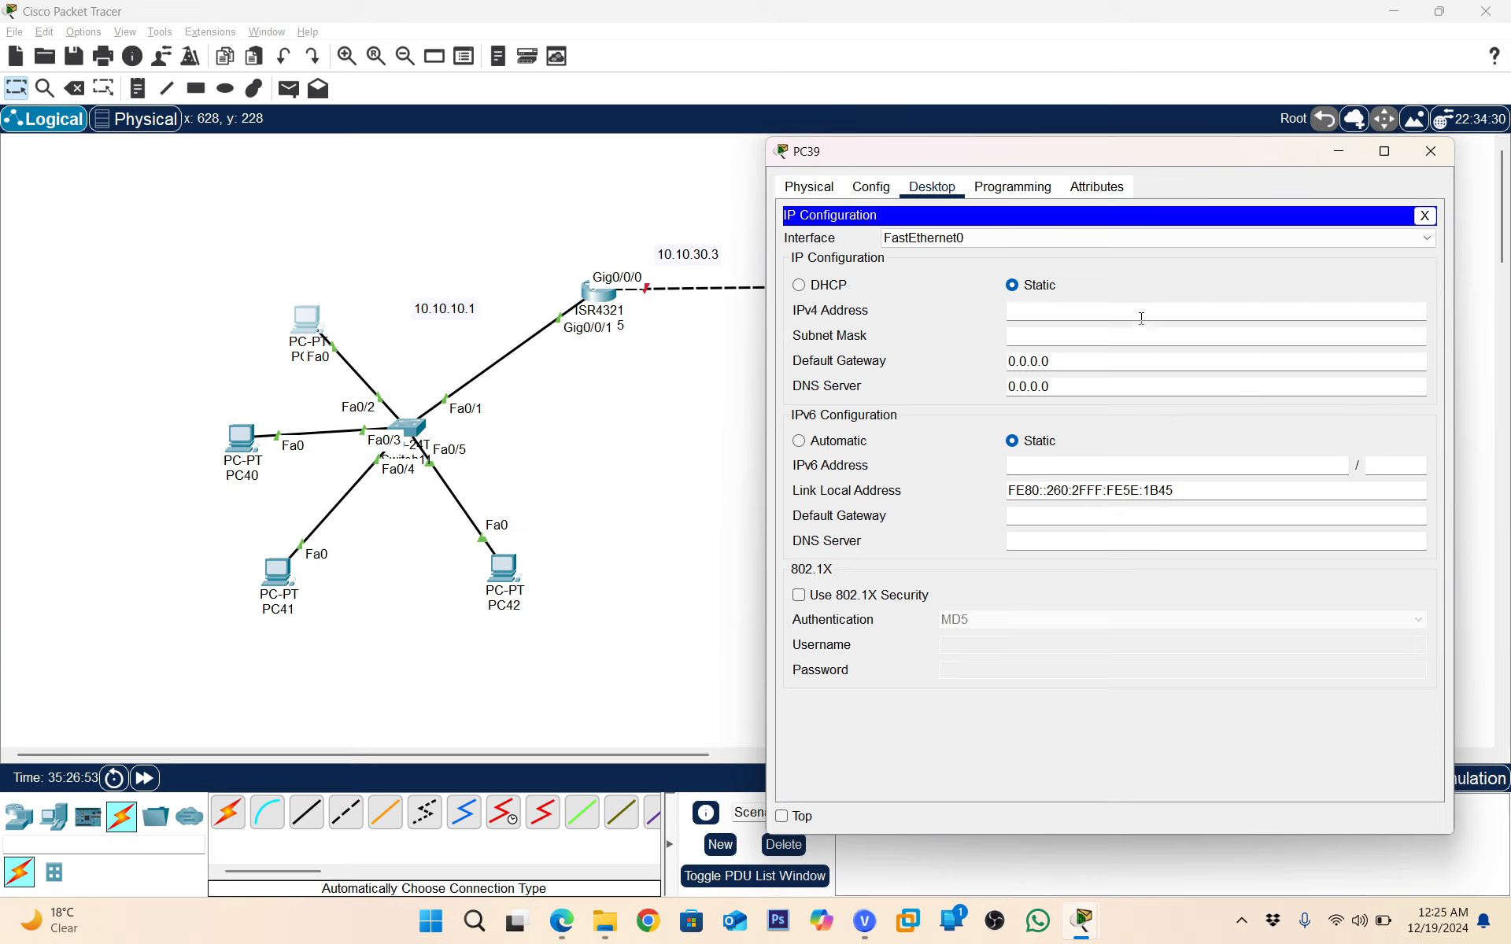
click(800, 286)
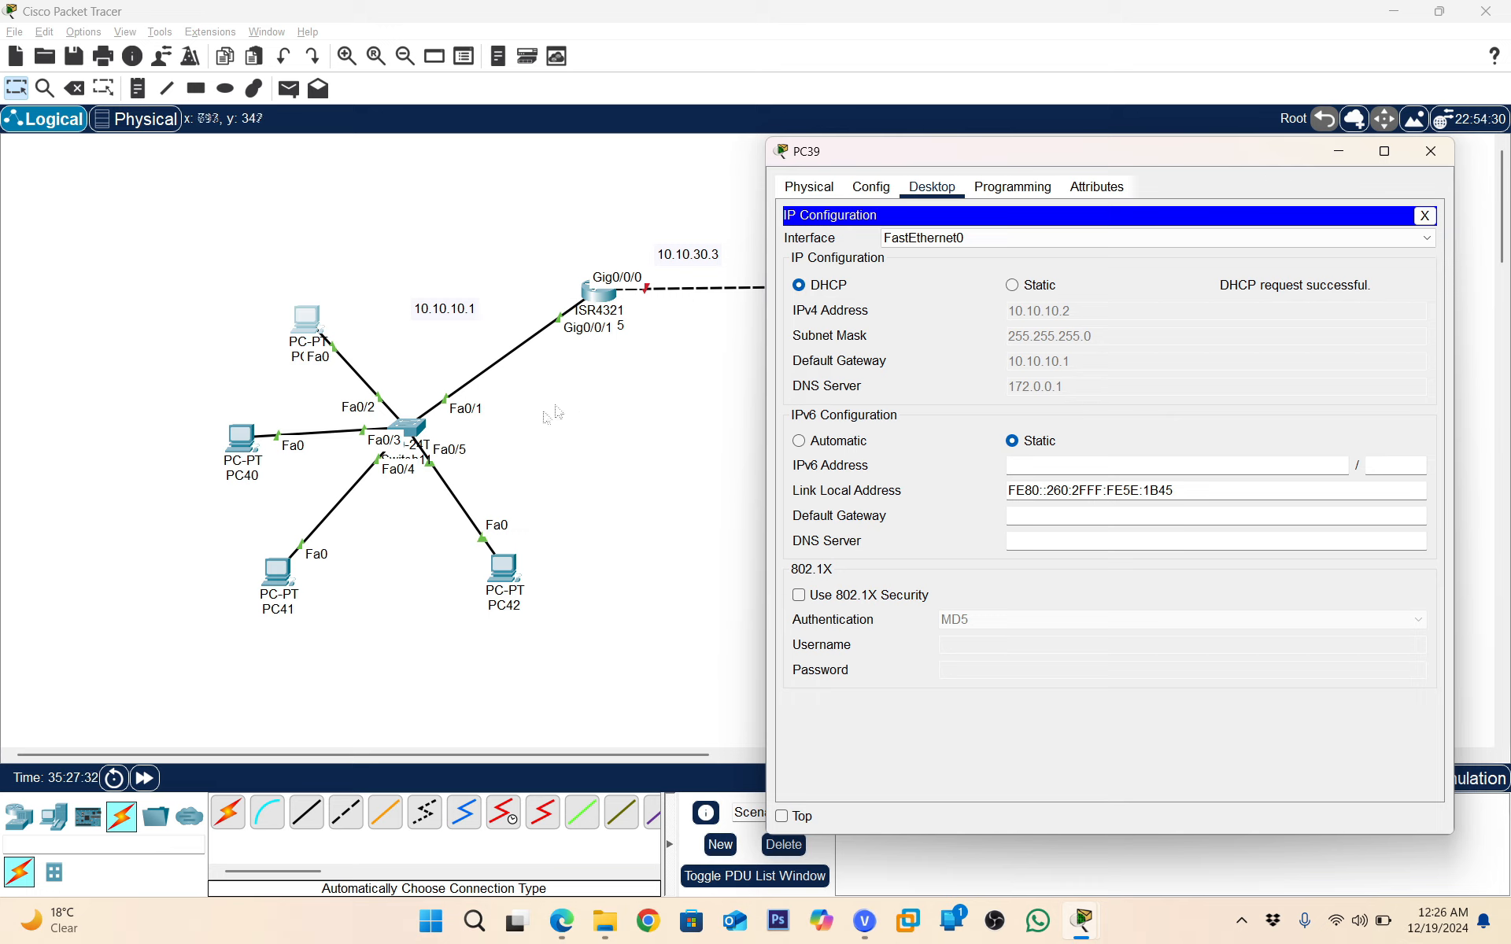
Switch PC40's IPv4 configuration from static to DHCP
click(246, 443)
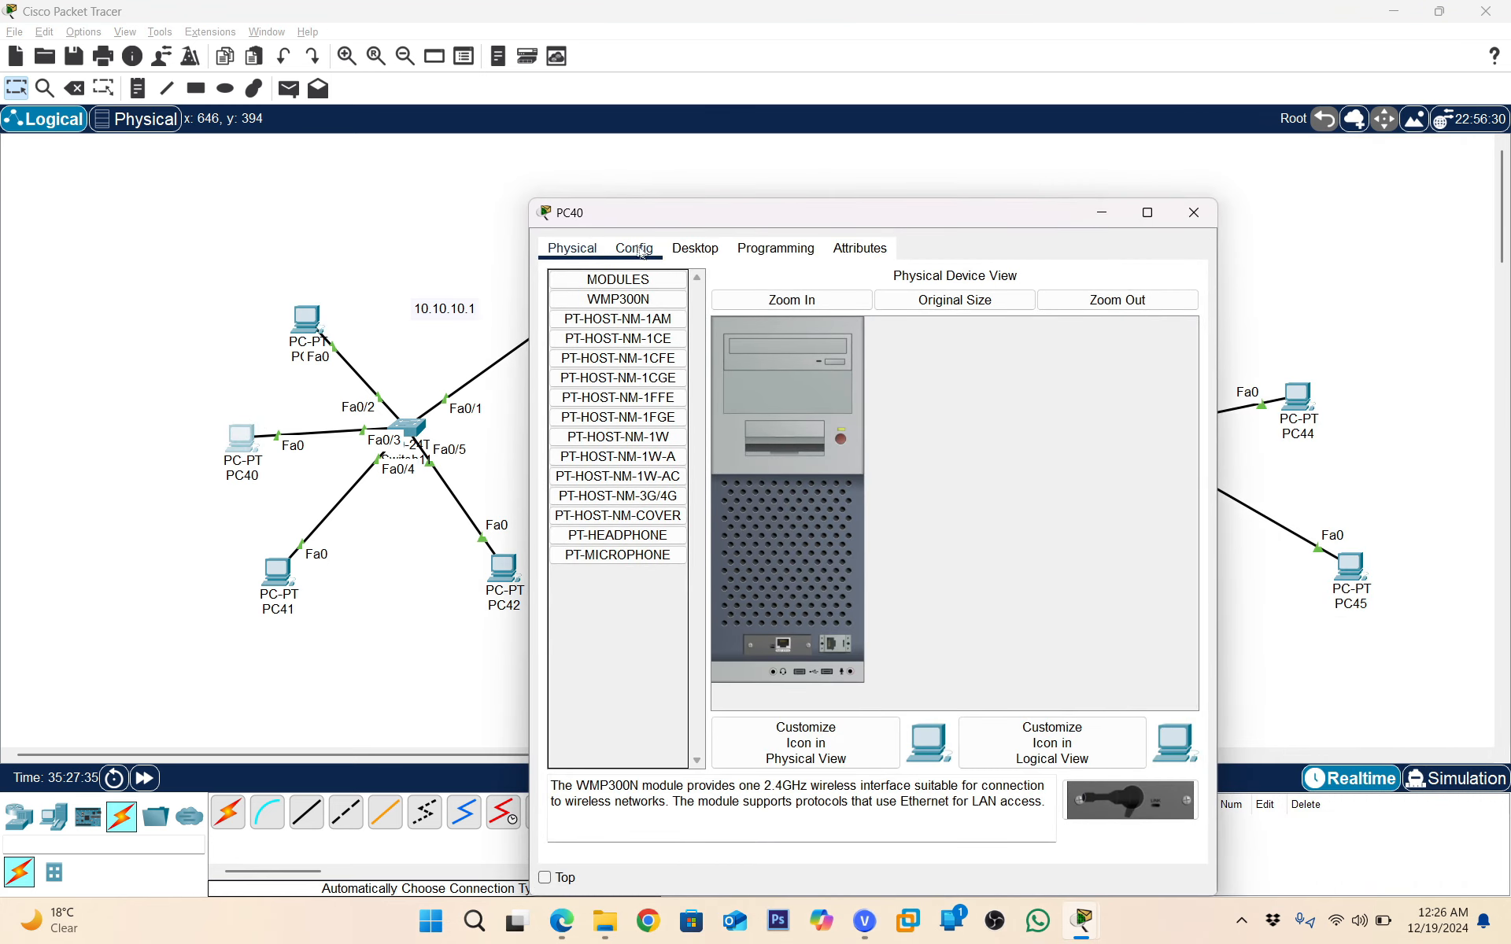
click(685, 251)
click(585, 323)
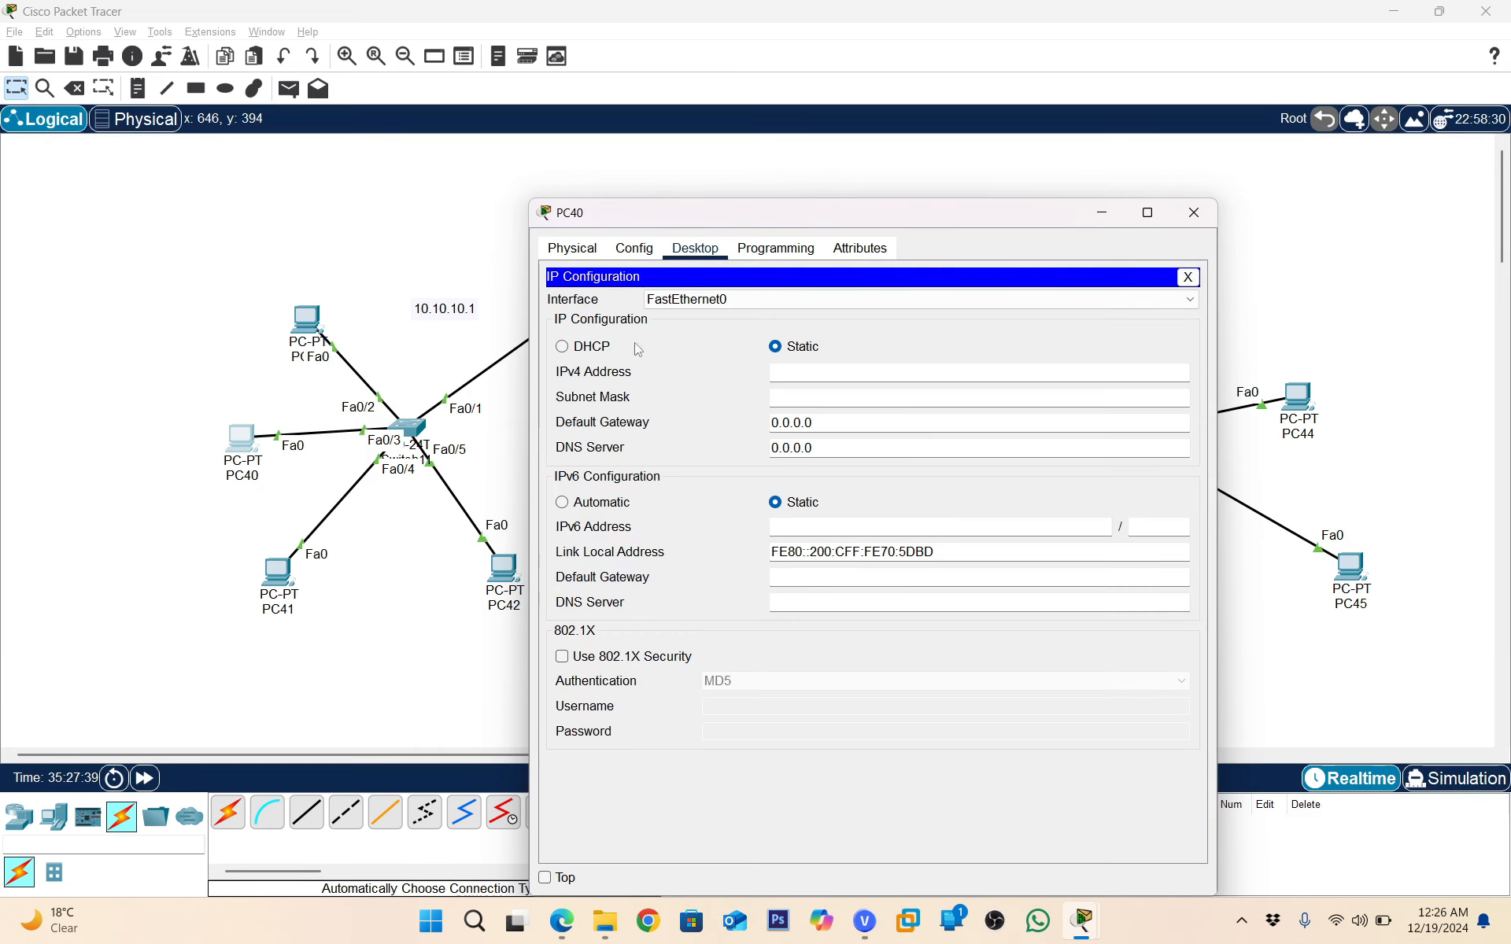
click(584, 349)
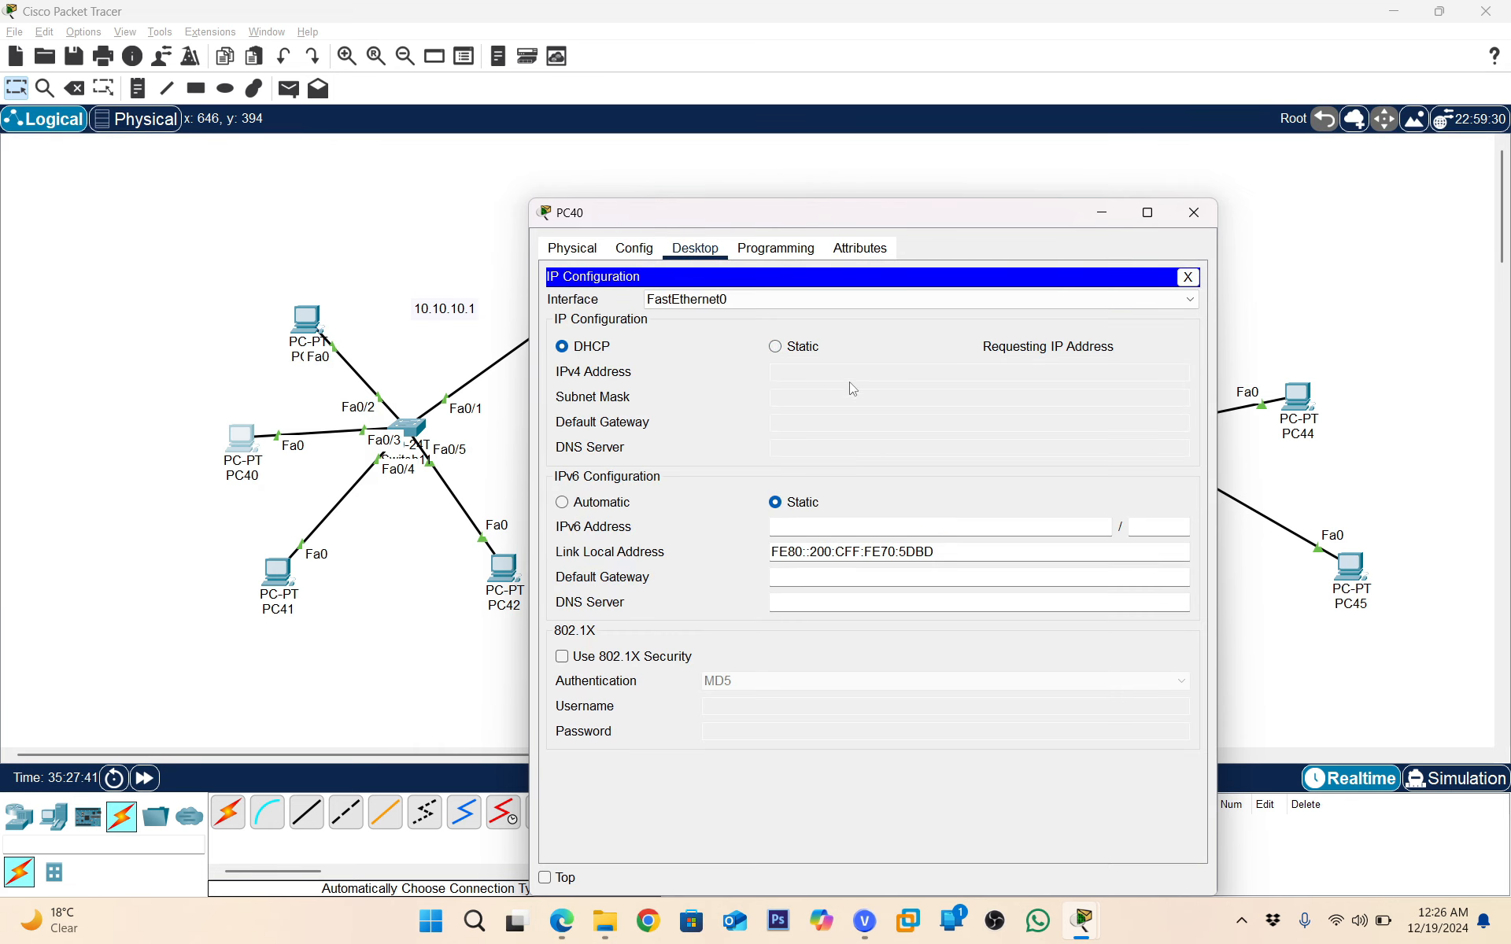
drag(820, 224, 993, 204)
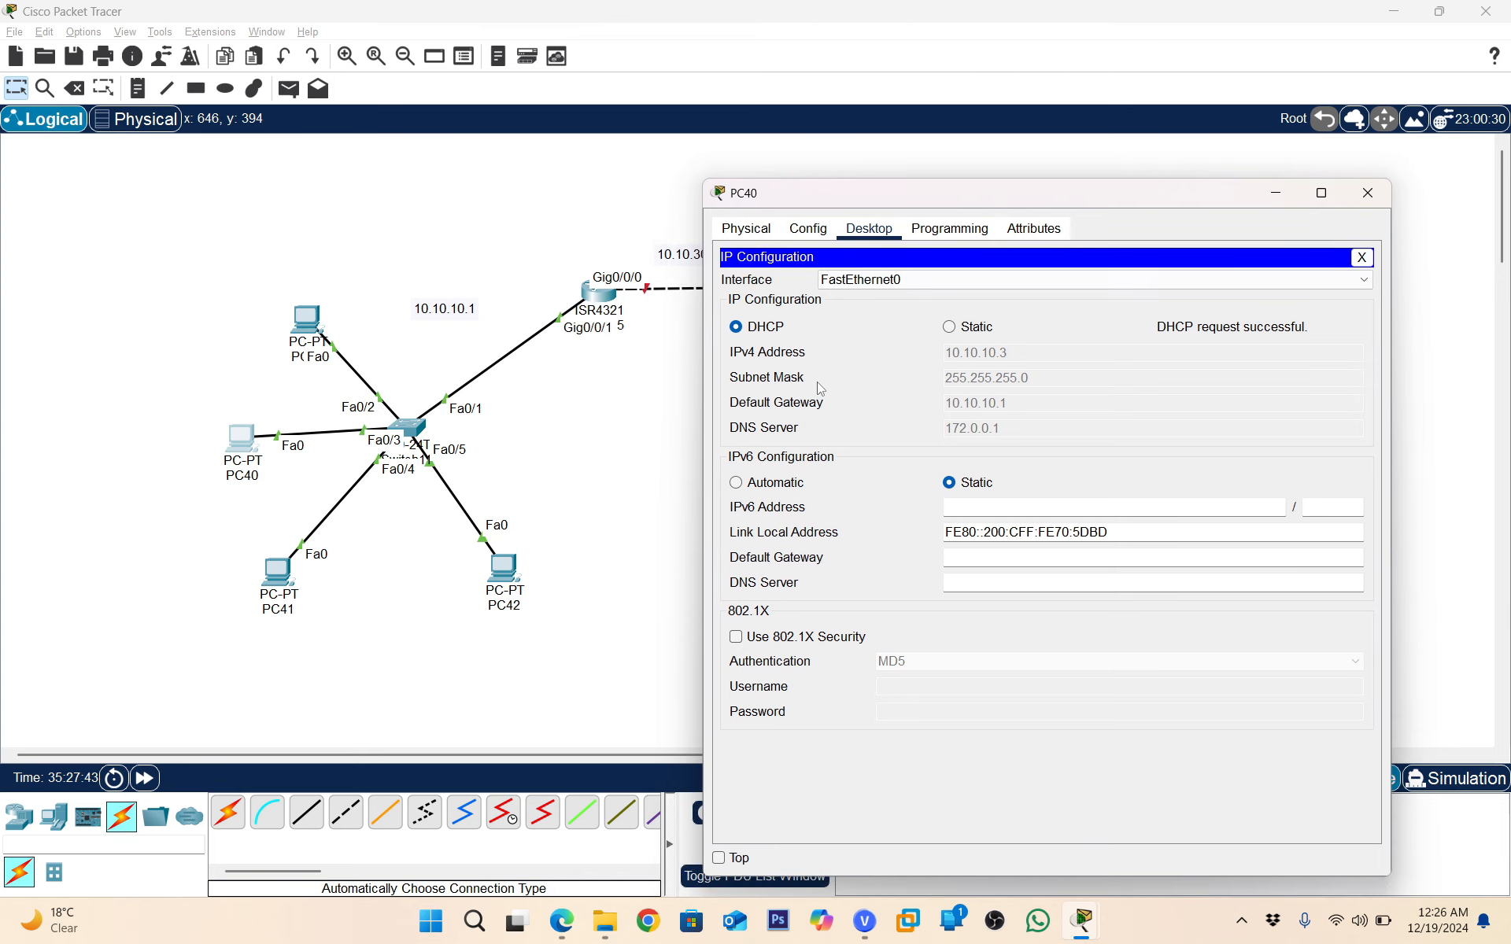
Switch PC41's IPv4 configuration from static to DHCP and close its device window
click(301, 577)
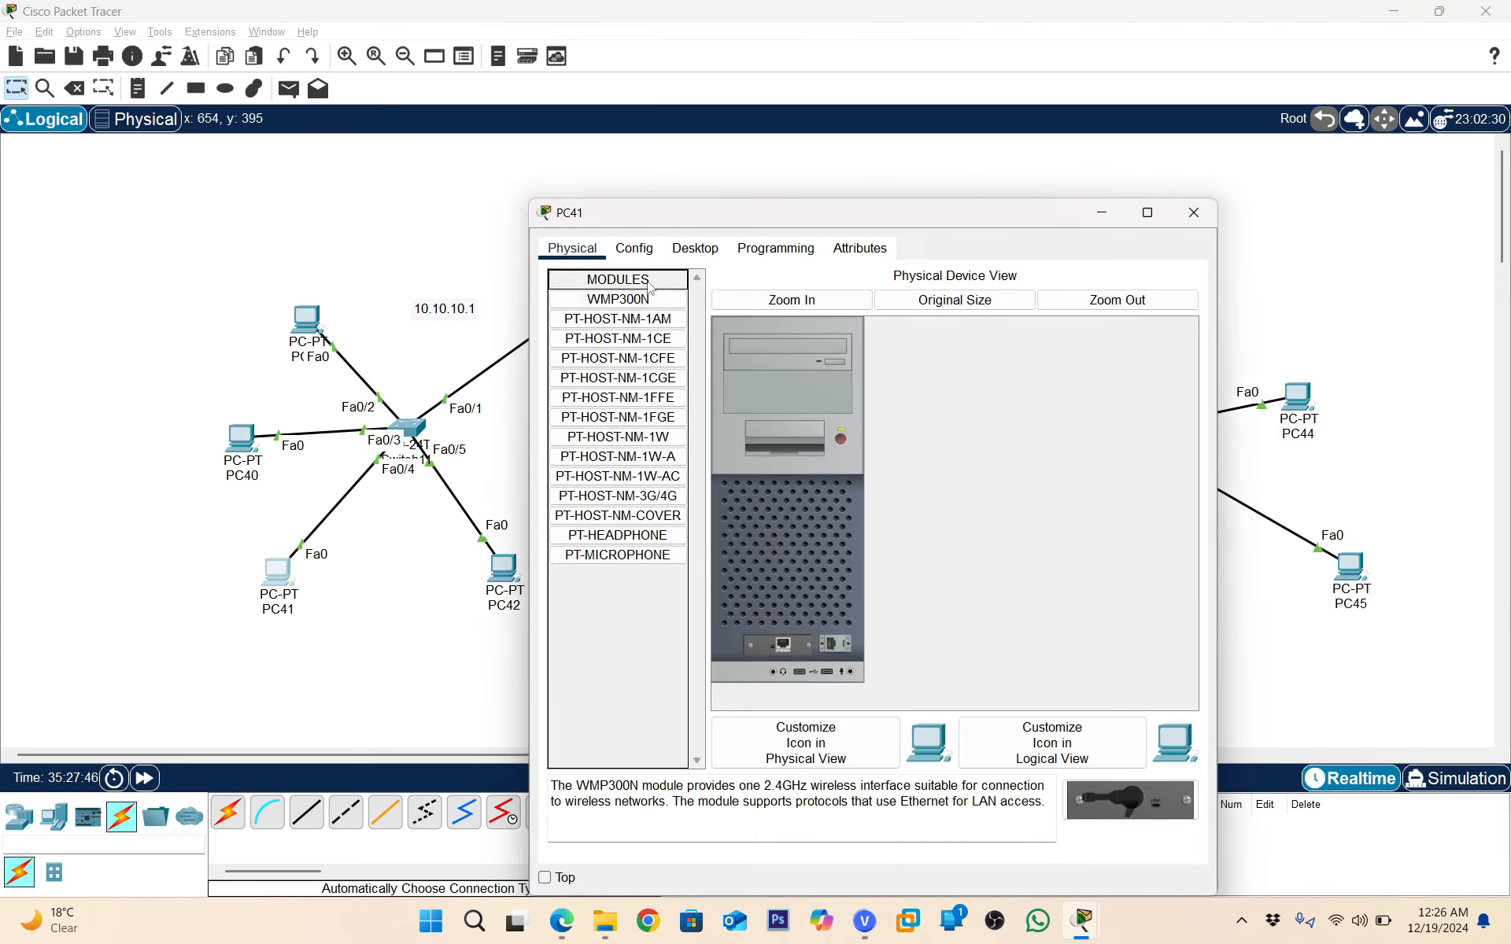
click(696, 248)
click(607, 318)
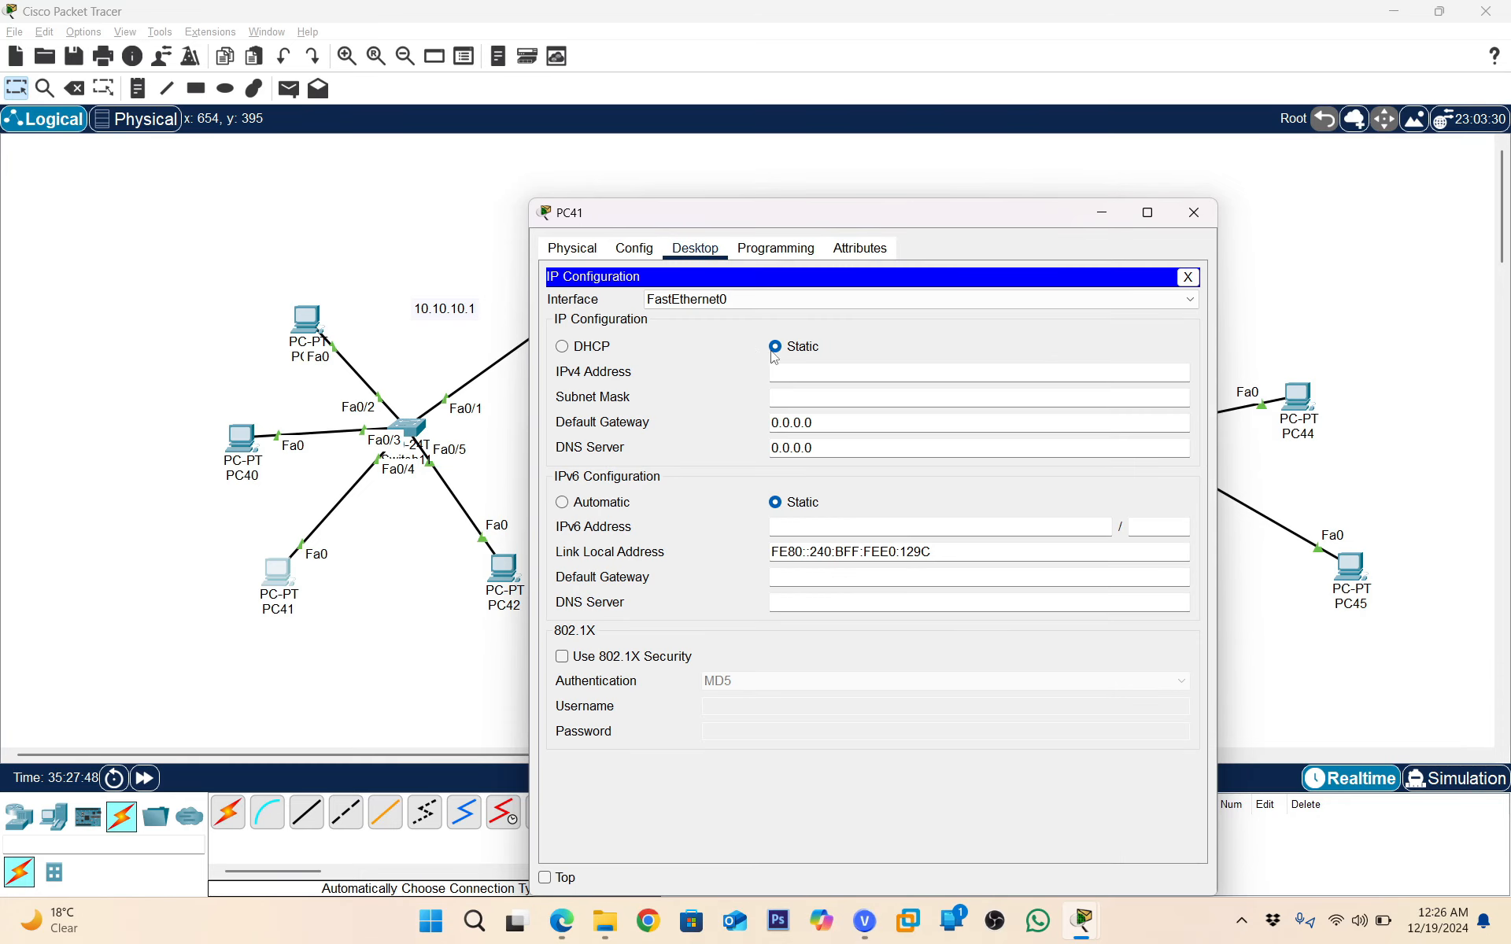
click(611, 345)
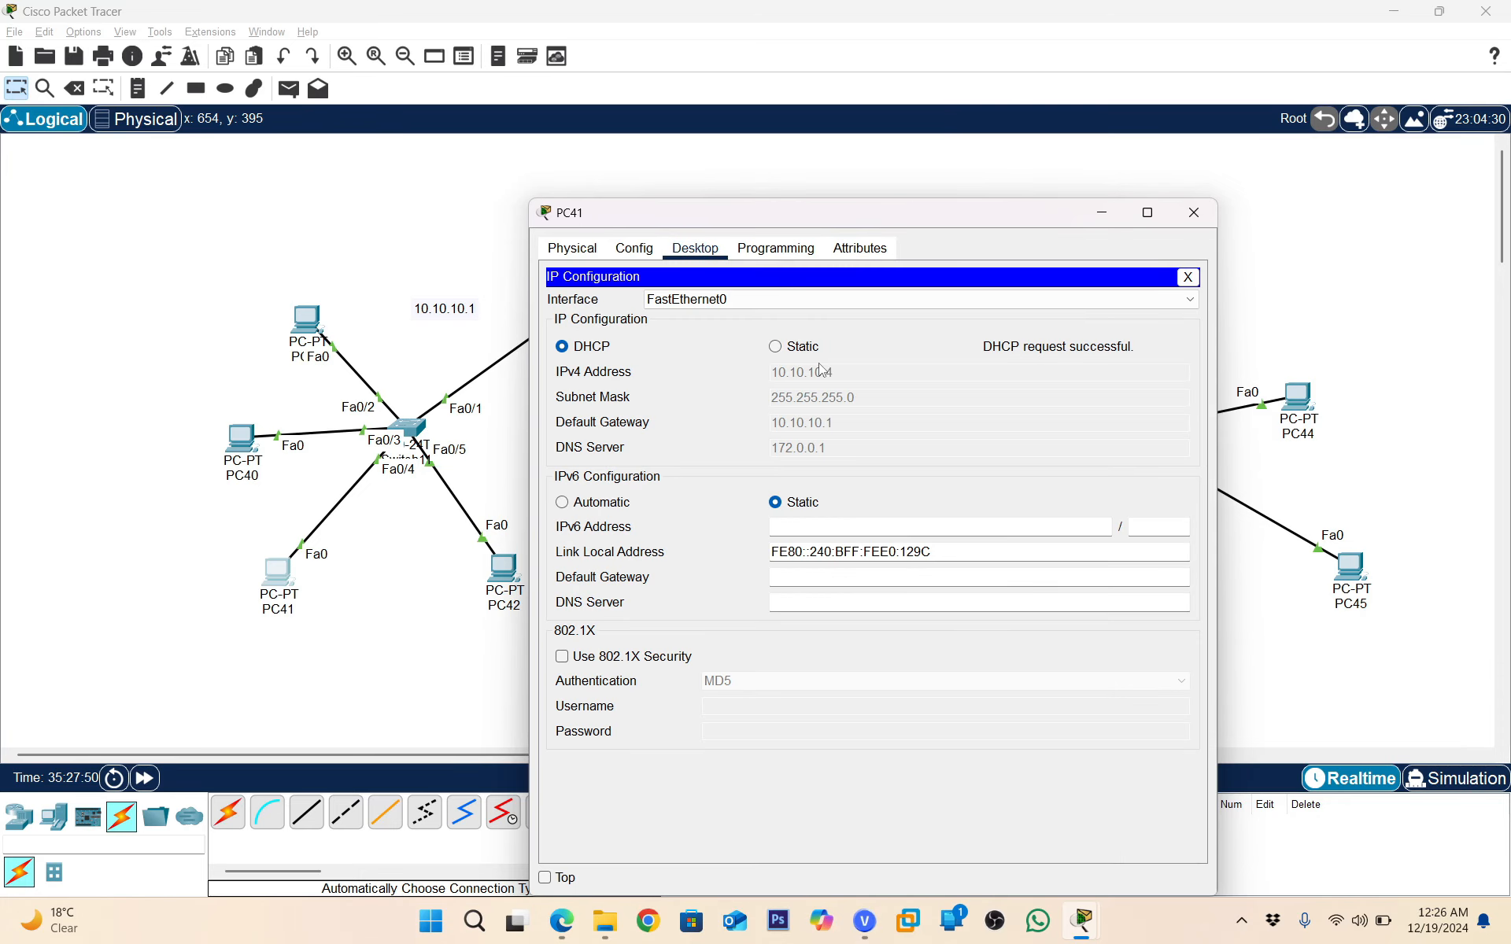
drag(946, 218, 433, 195)
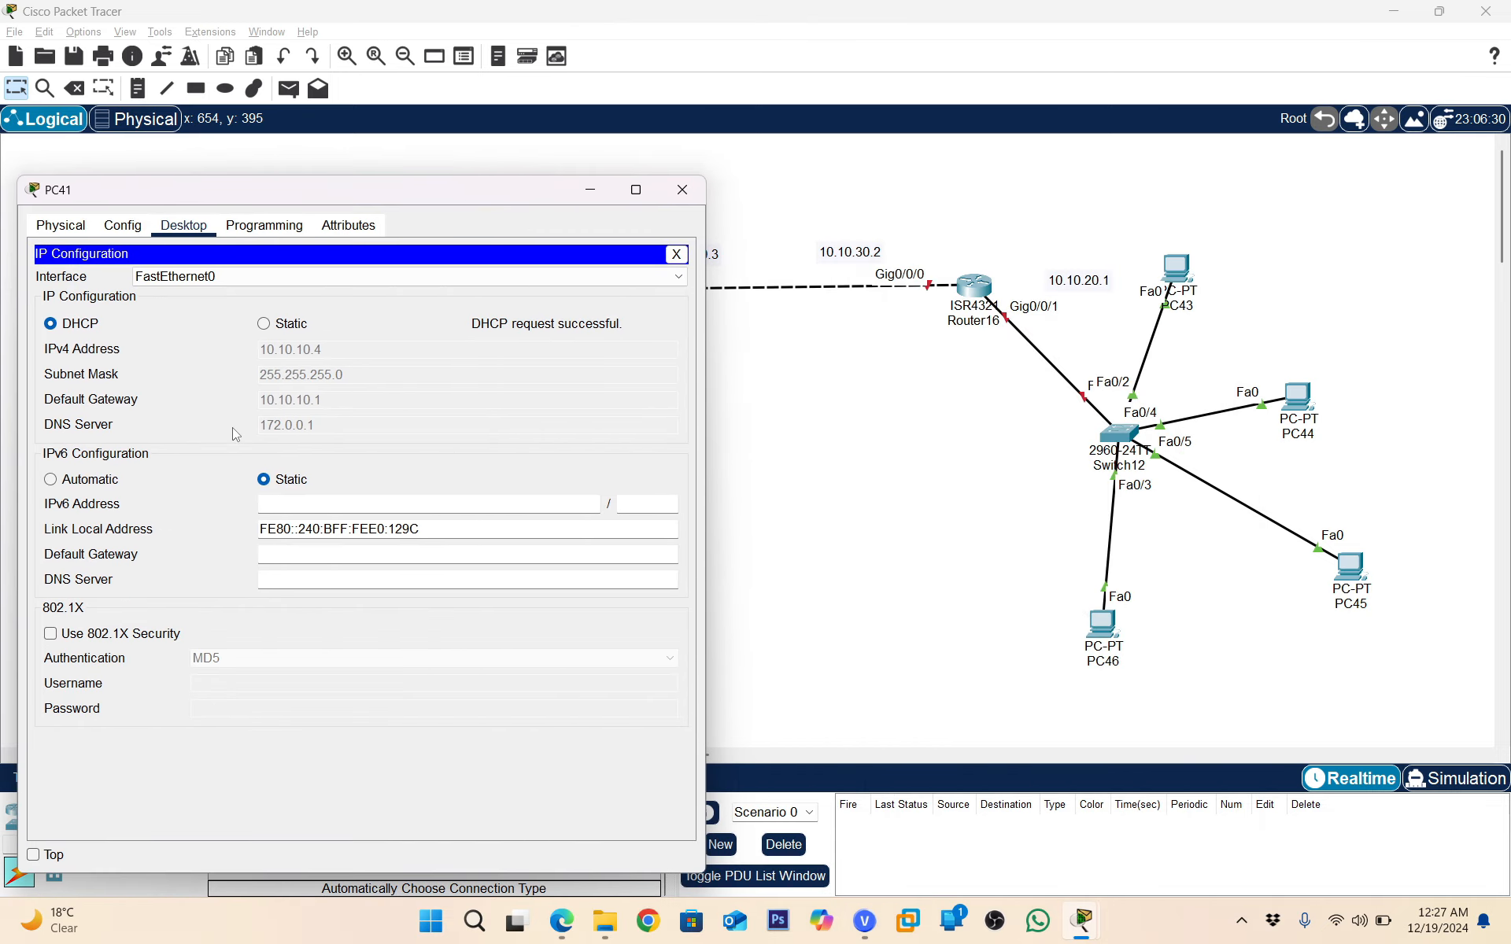
click(682, 189)
Open PC43's IP configuration and switch its IPv4 configuration from static to DHCP
click(1177, 267)
drag(1031, 219, 620, 202)
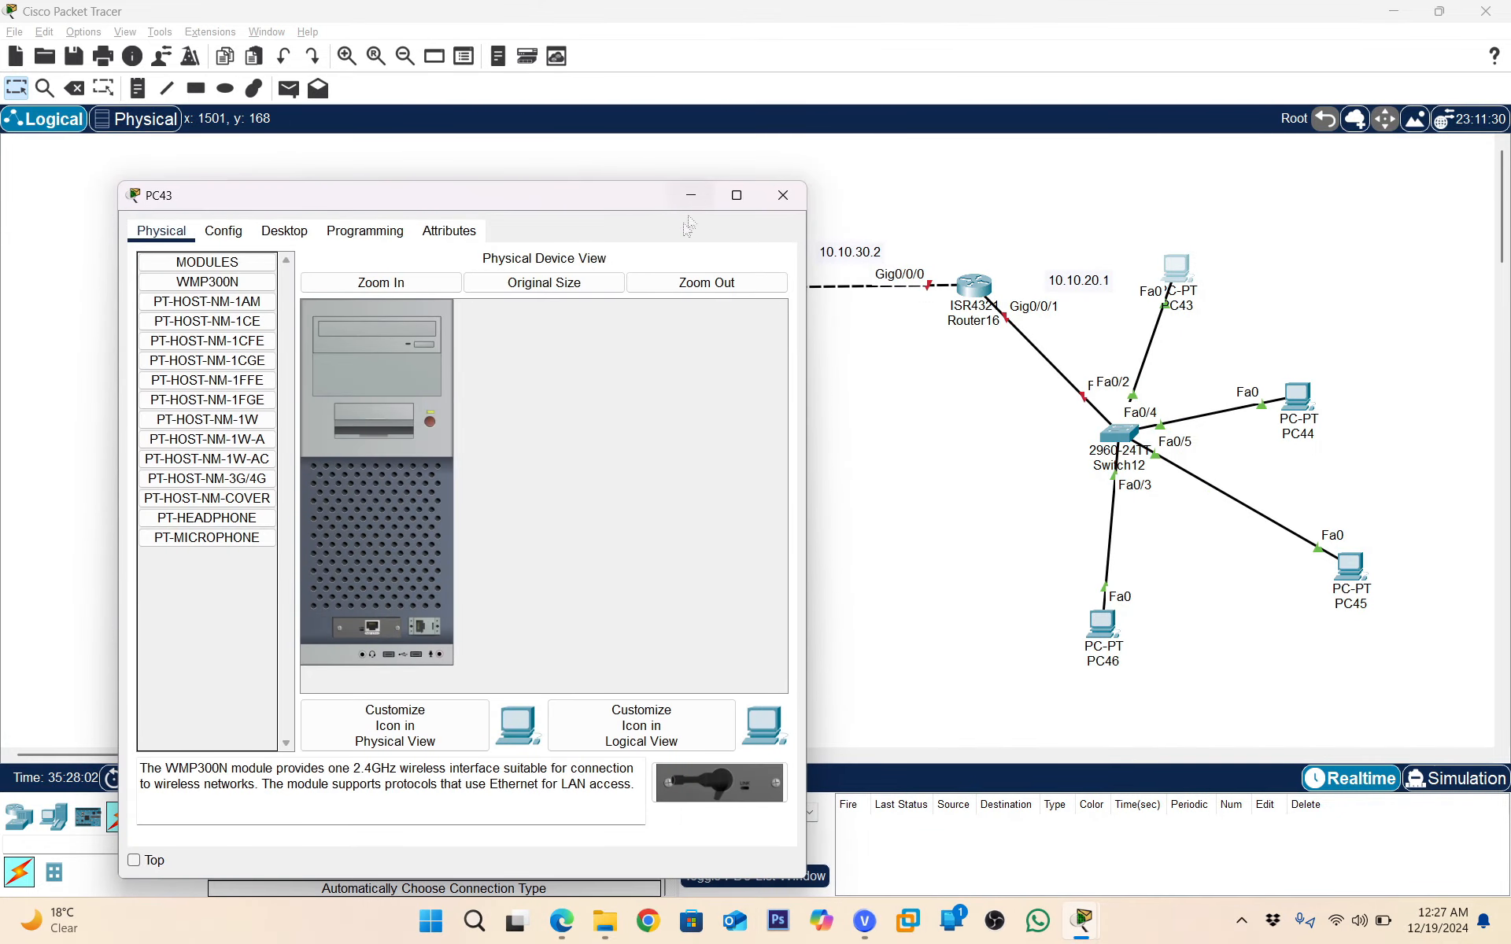
click(298, 240)
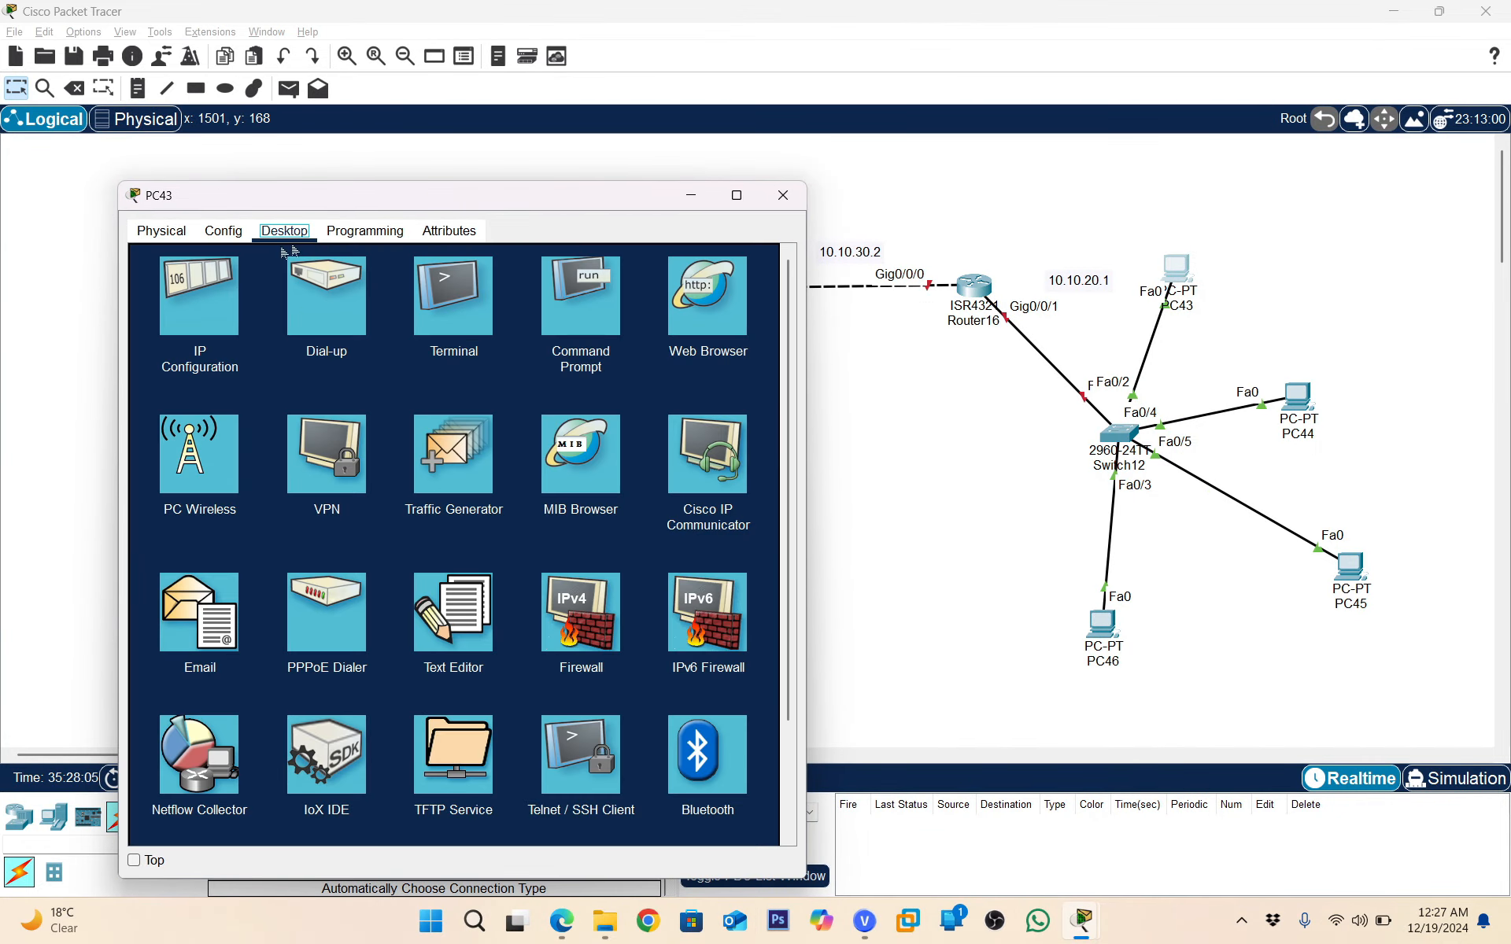
click(228, 296)
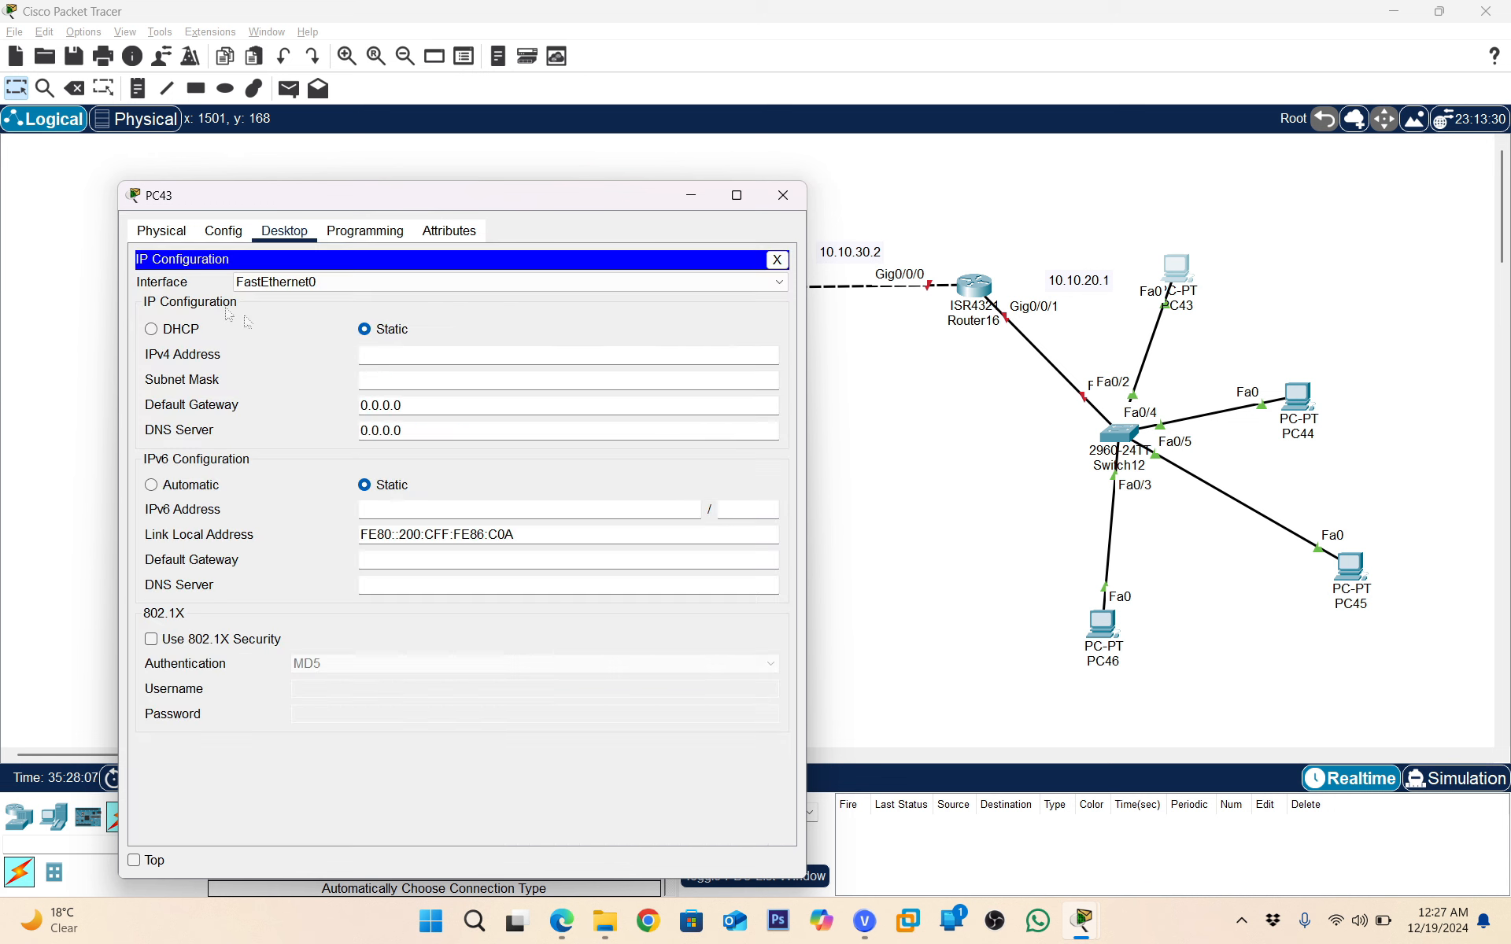
click(180, 330)
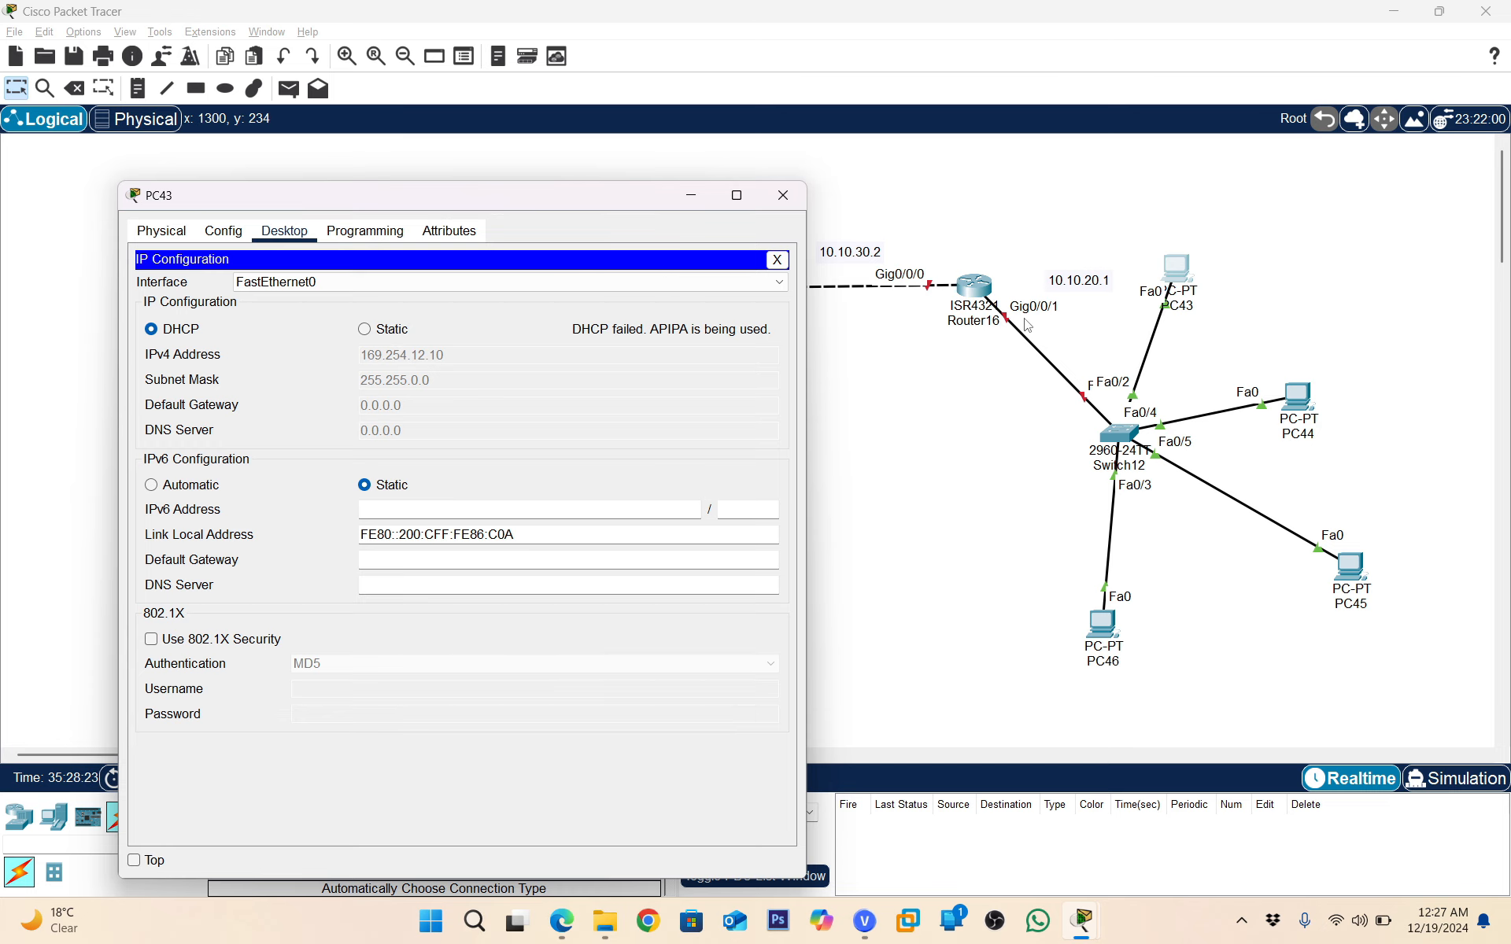
Return to Router16's command line and exit DHCP pool configuration mode
click(981, 293)
click(980, 293)
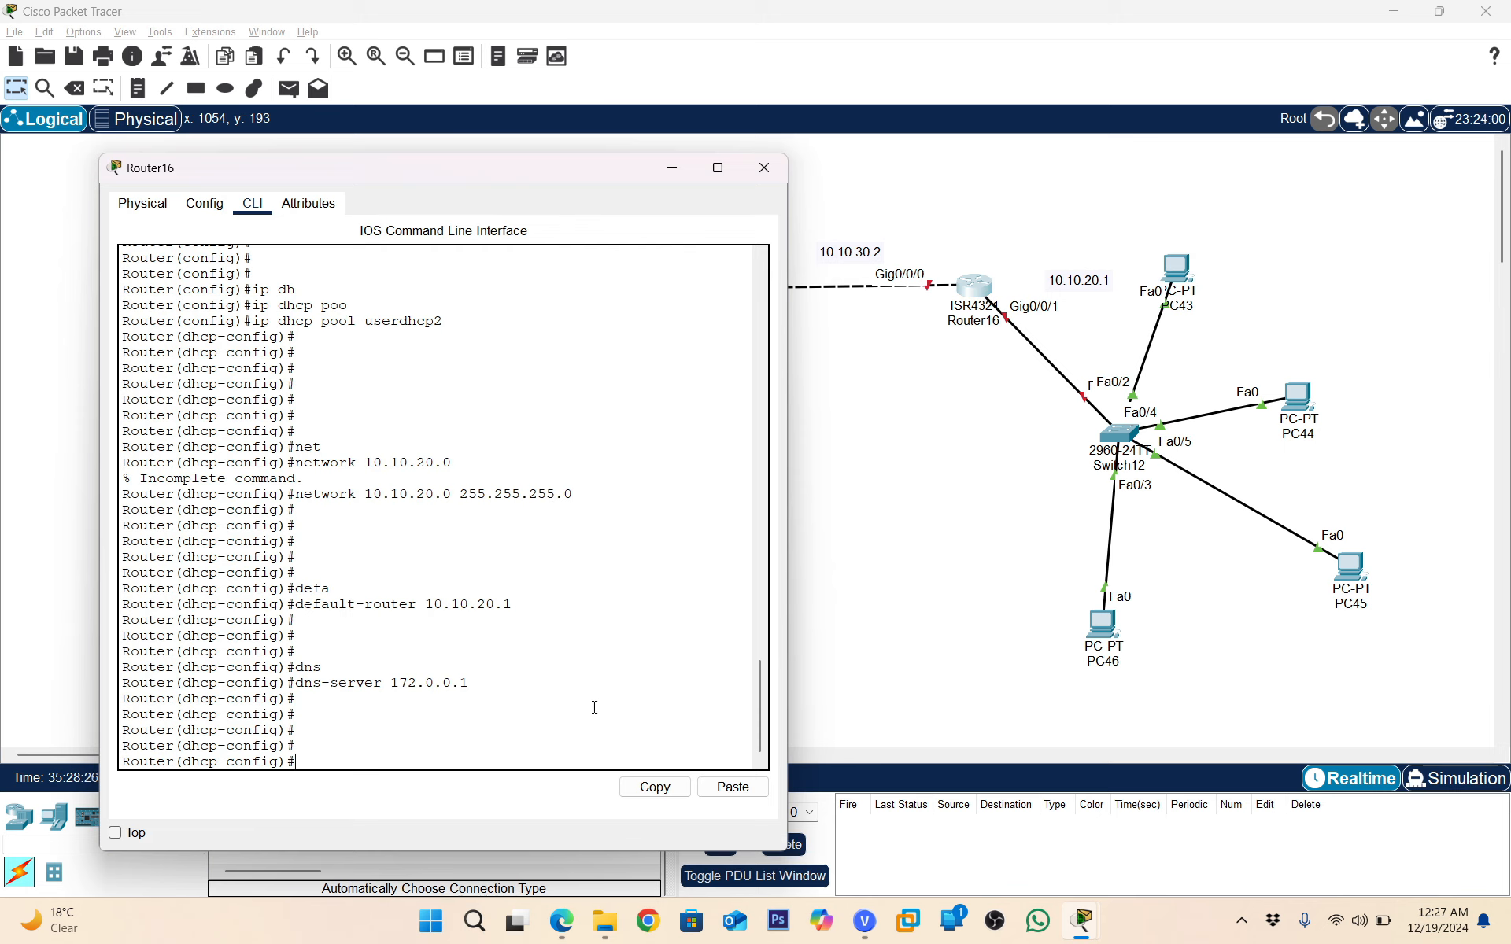
key(Return)
key(Return)
key(Return)
key(Return)
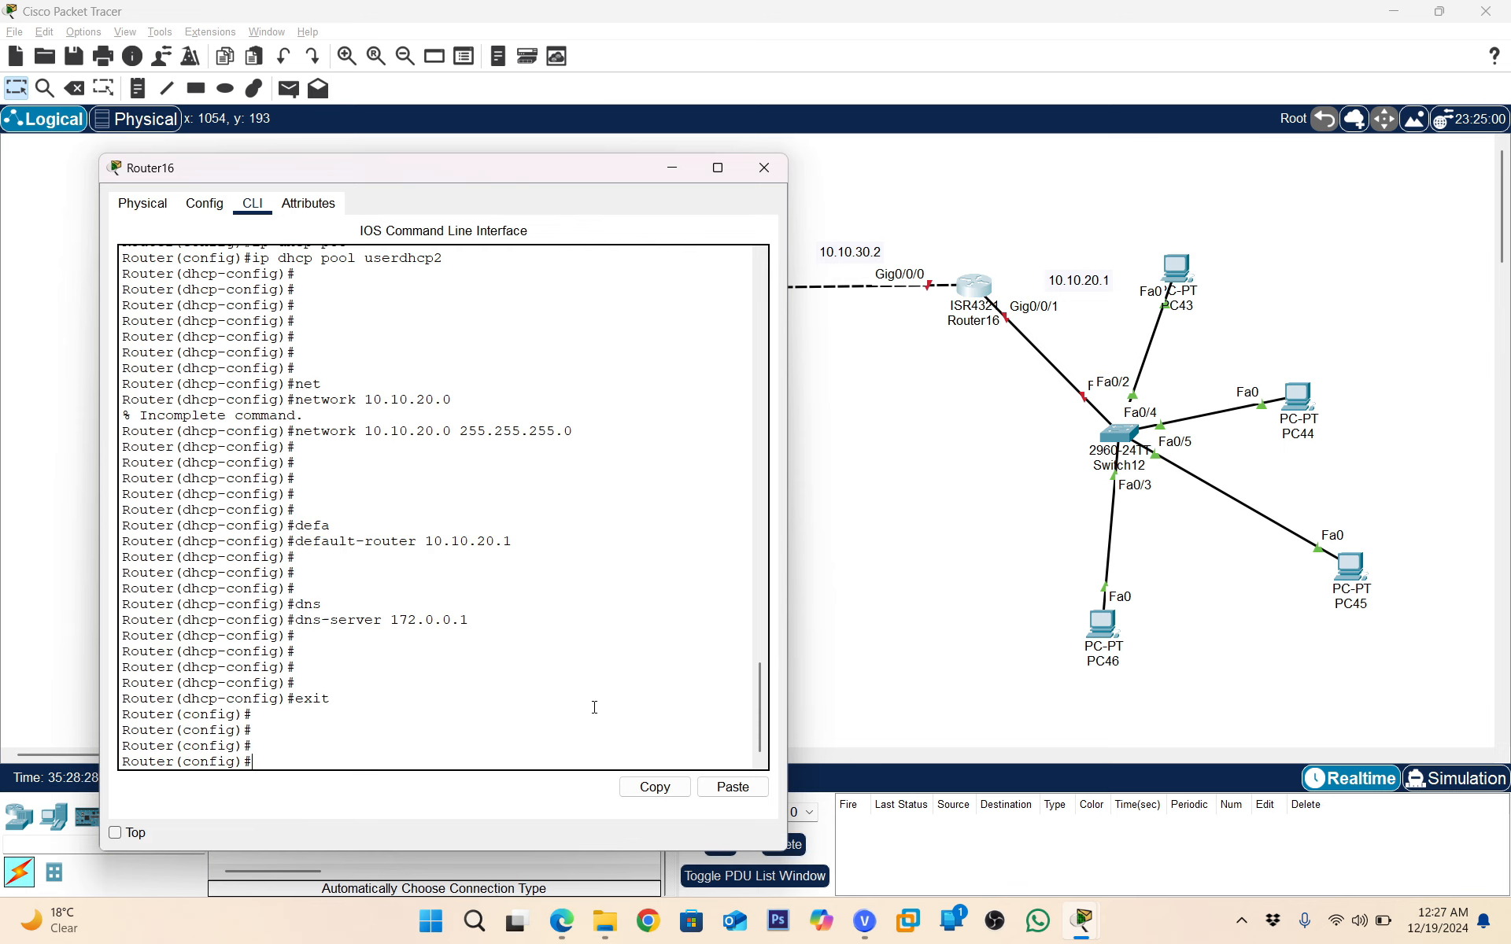
Enable Router16's interface gigabitEthernet 0/0/1 with no shut and close the router window
text(inter)
key(Tab)
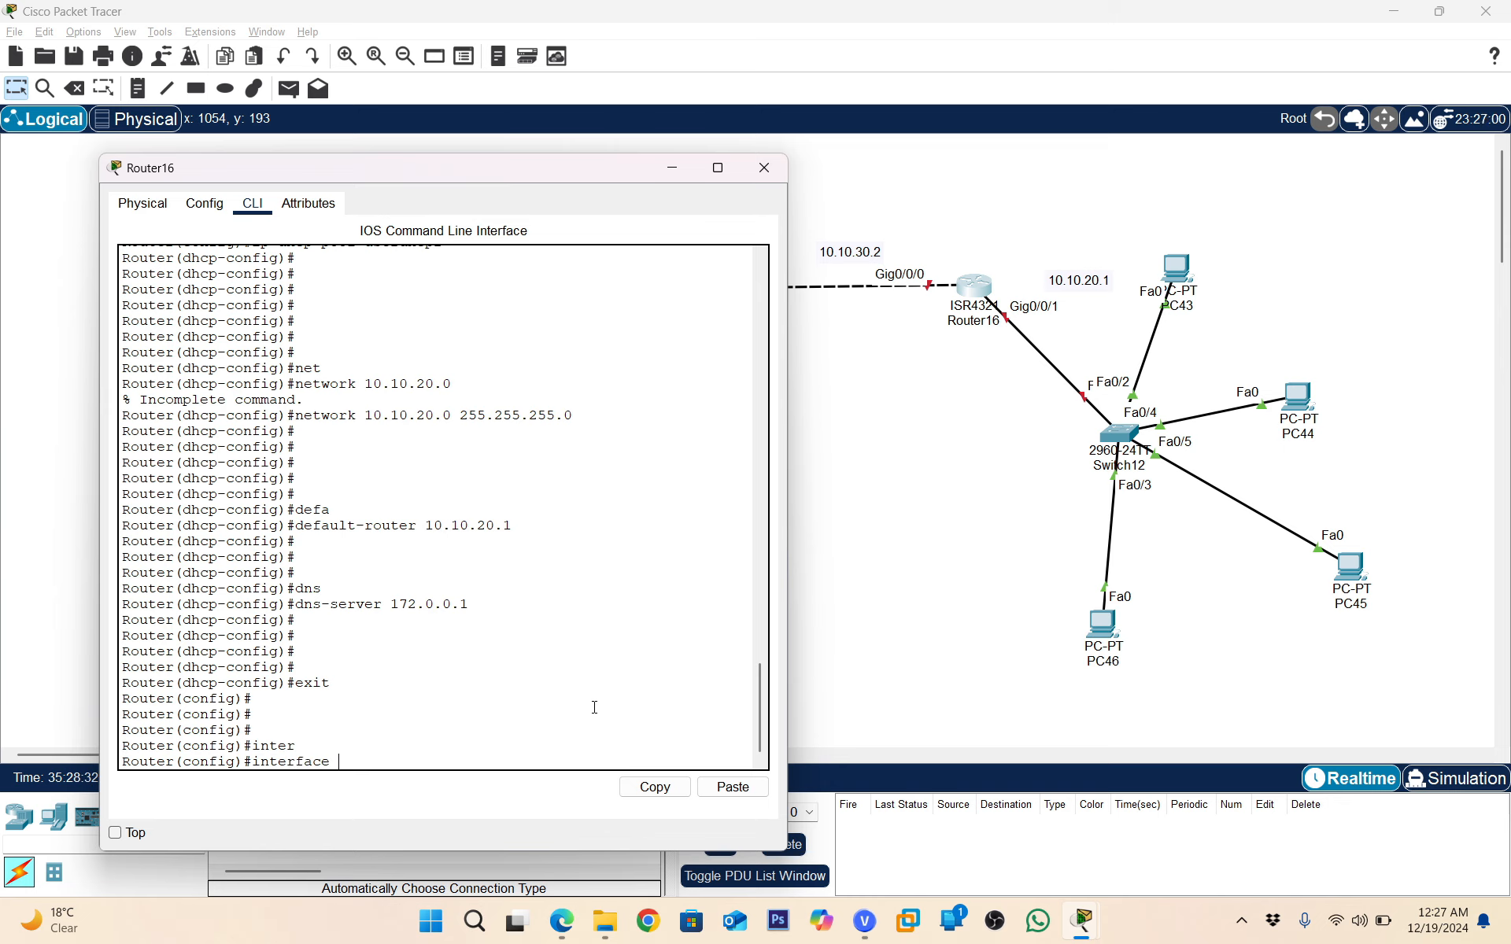
text(gi)
key(Tab)
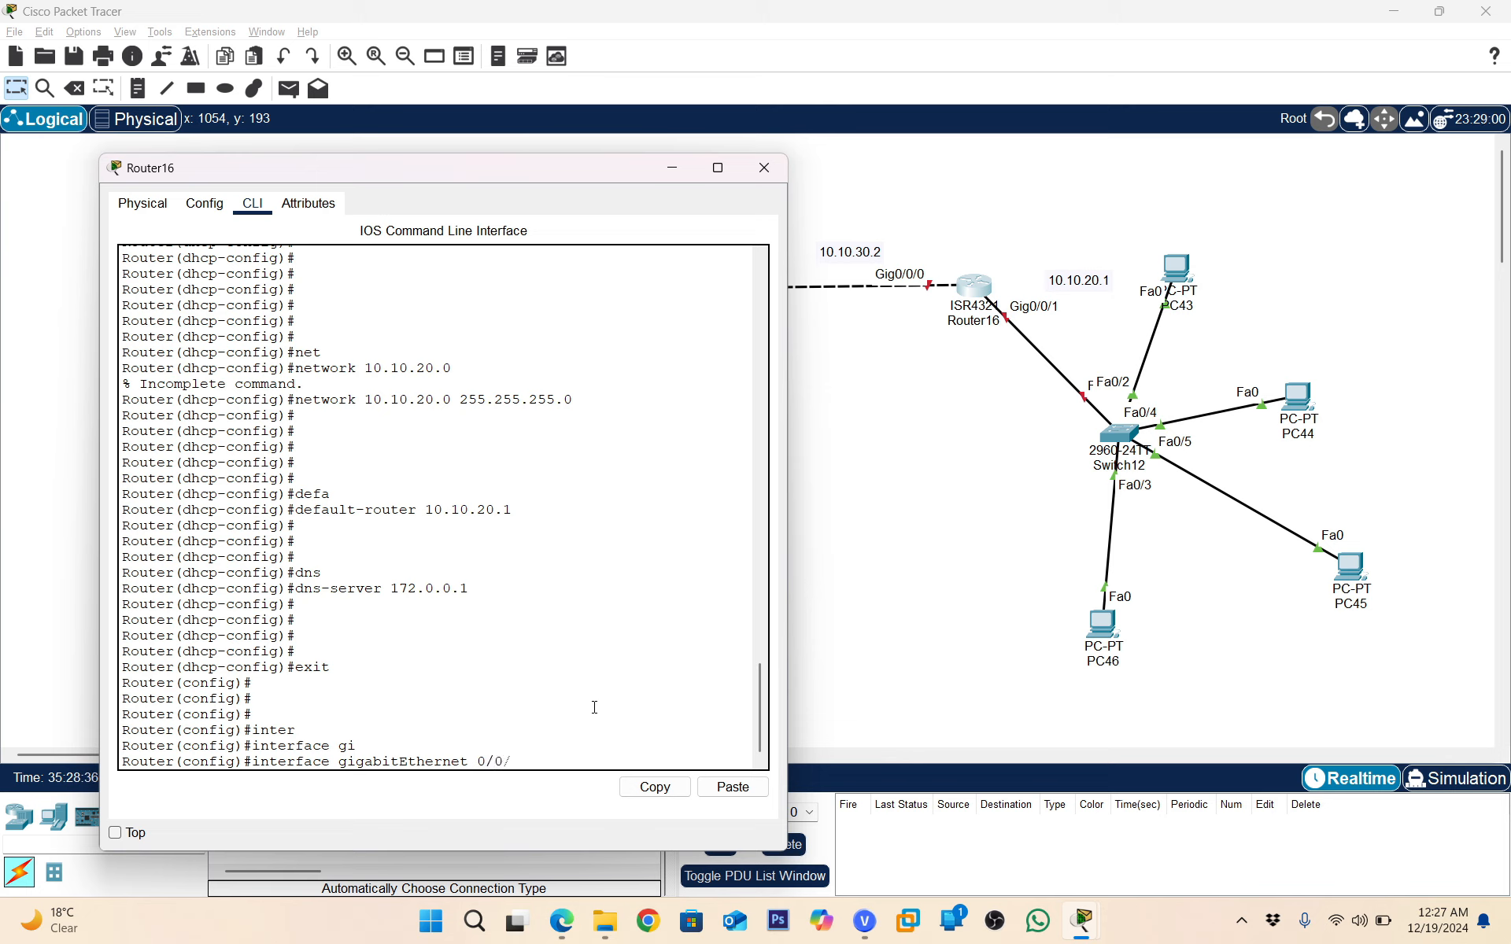
key(Return)
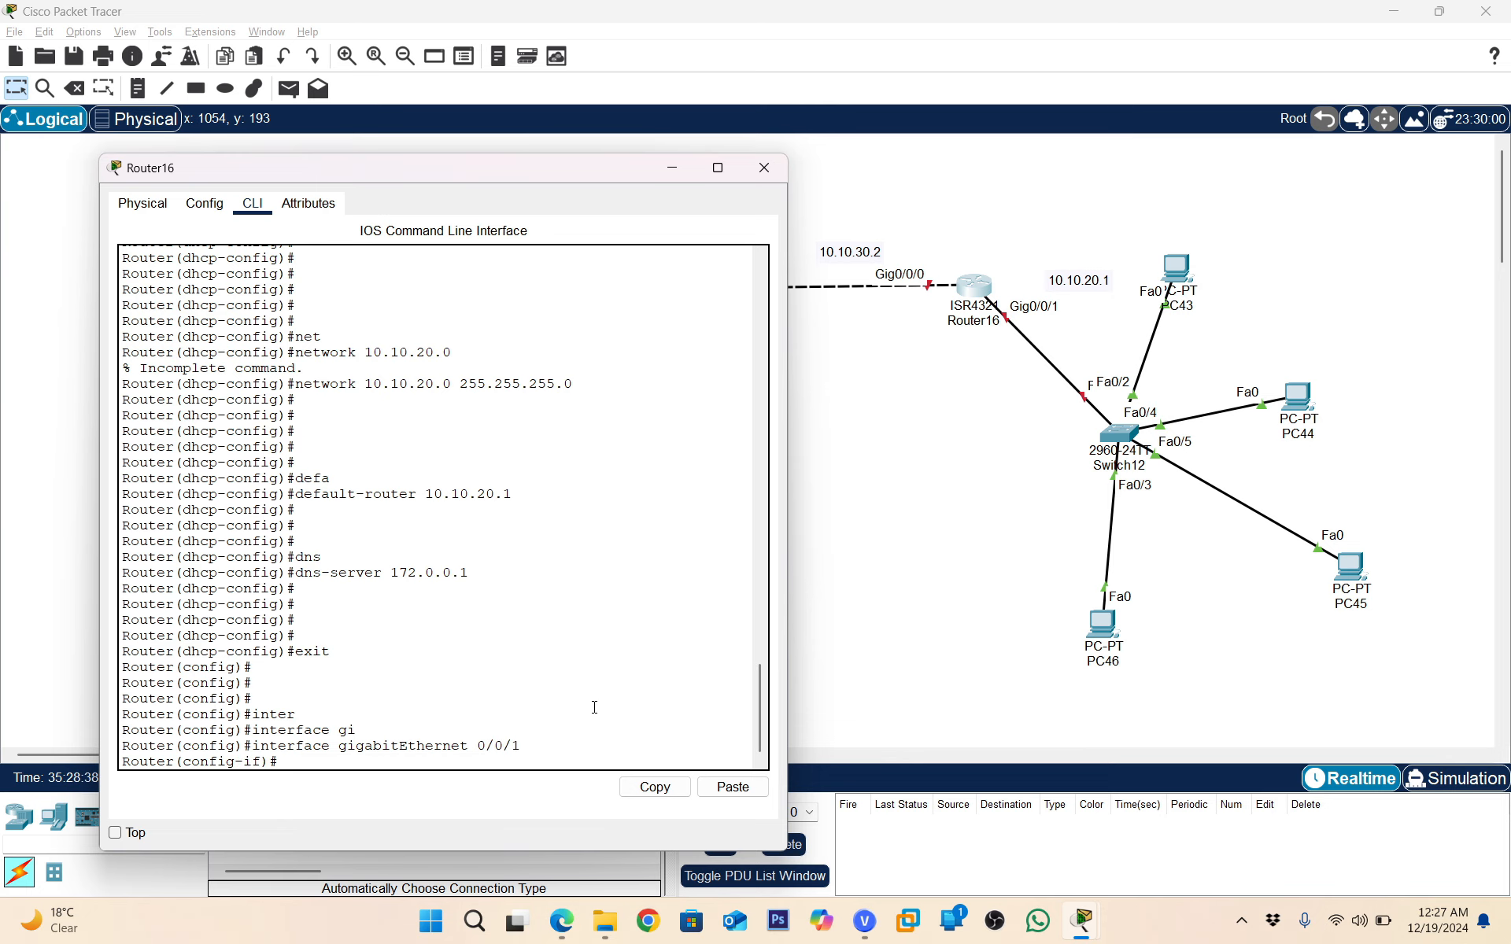
text(no shut)
key(Return)
key(Return)
key(Return)
key(Return)
key(Return)
key(Return)
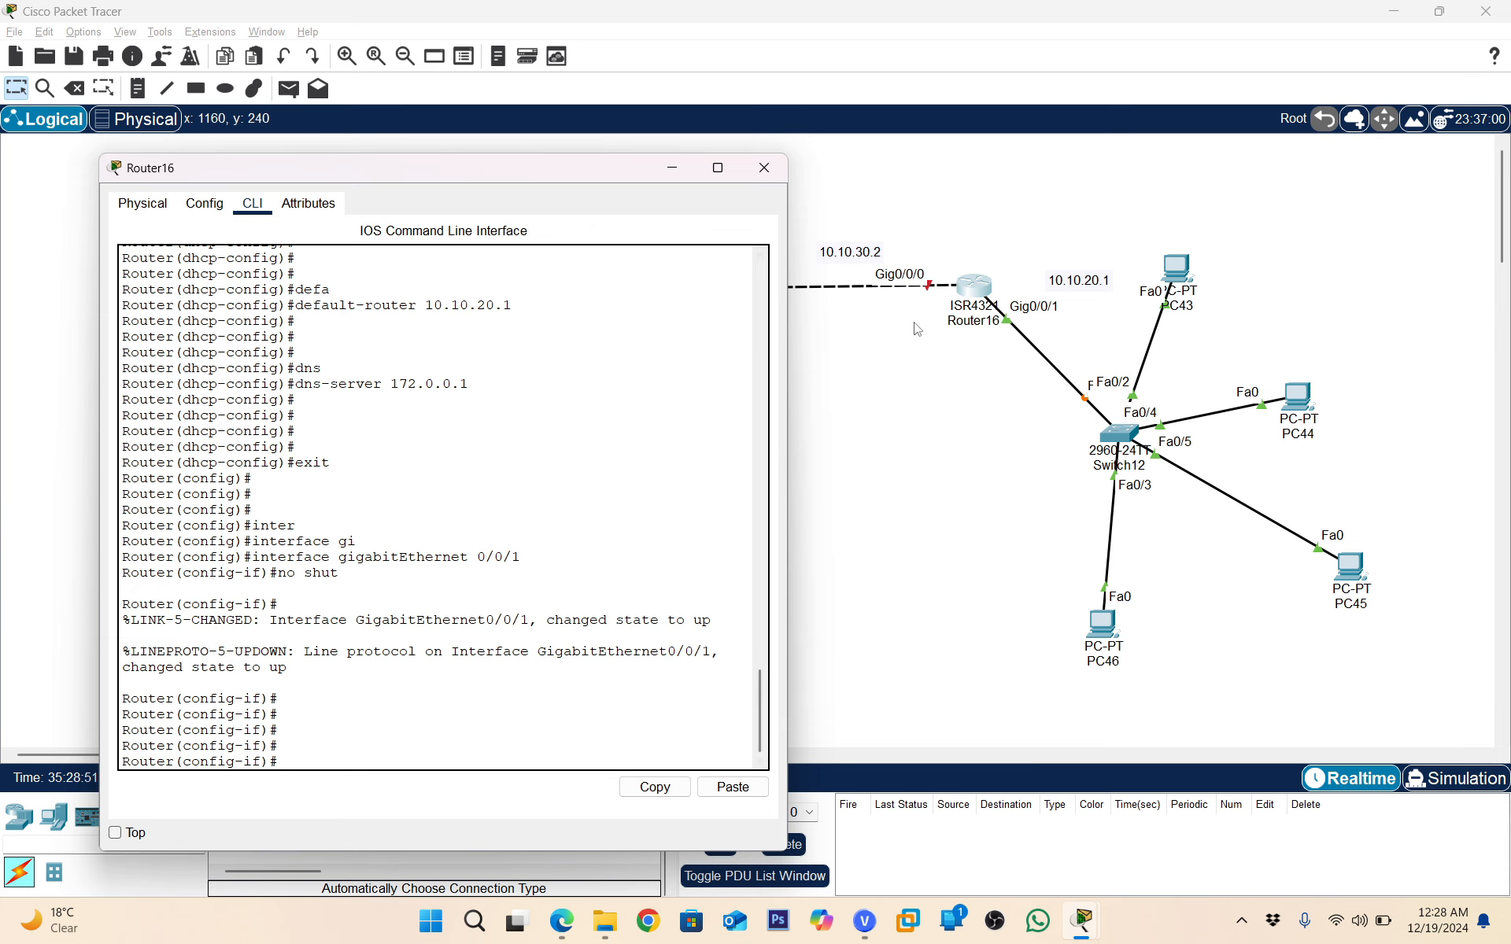
click(763, 168)
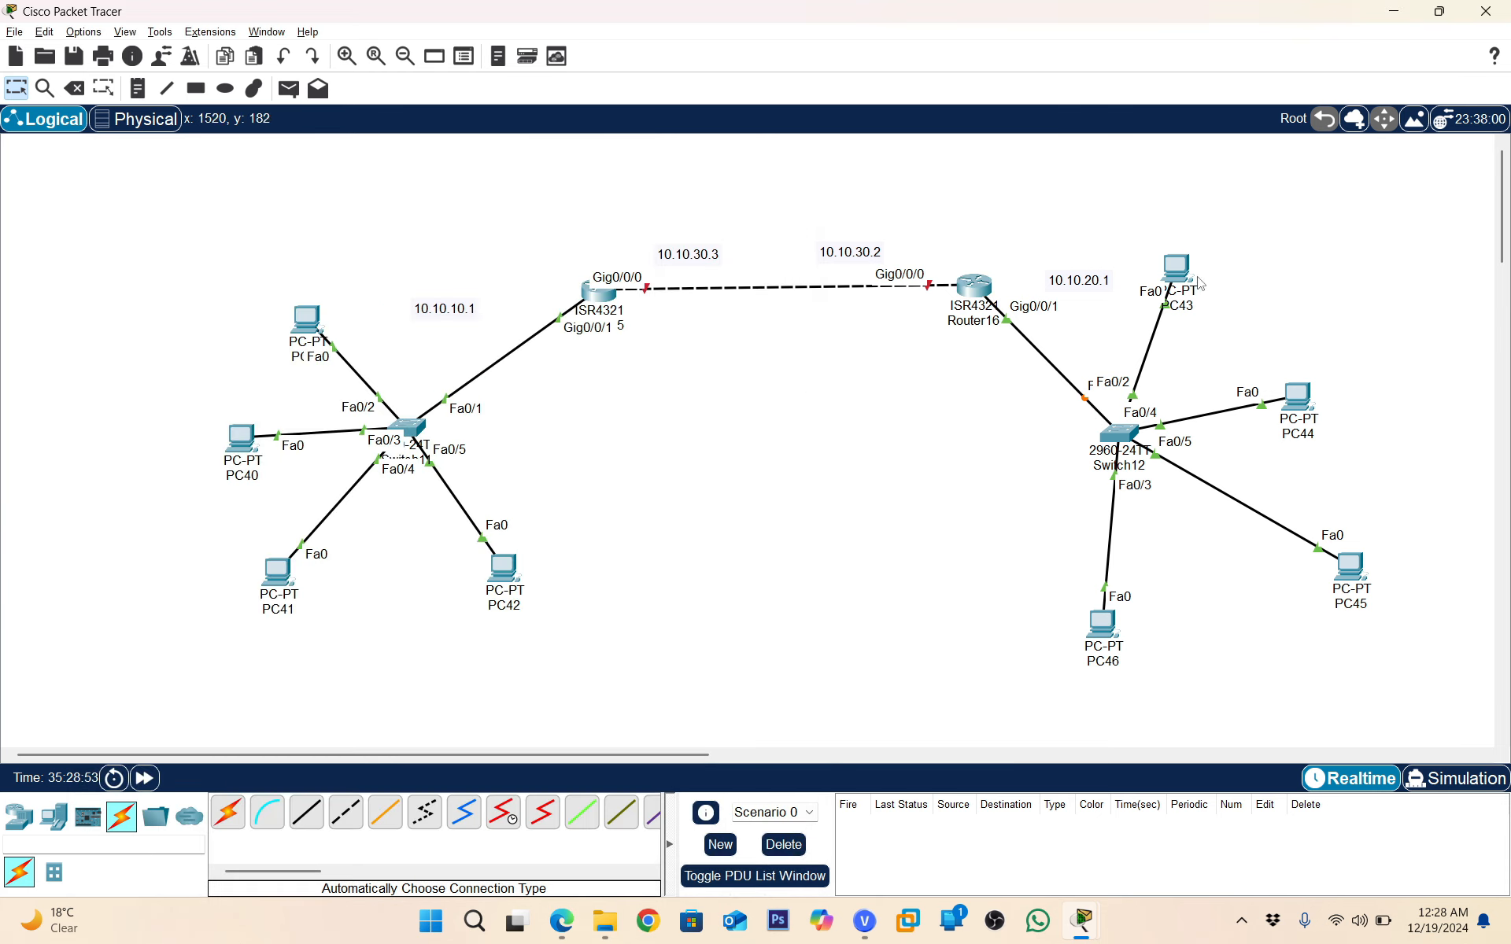
Request a DHCP address again on PC43 by switching its IPv4 configuration to static and back to DHCP
click(1184, 272)
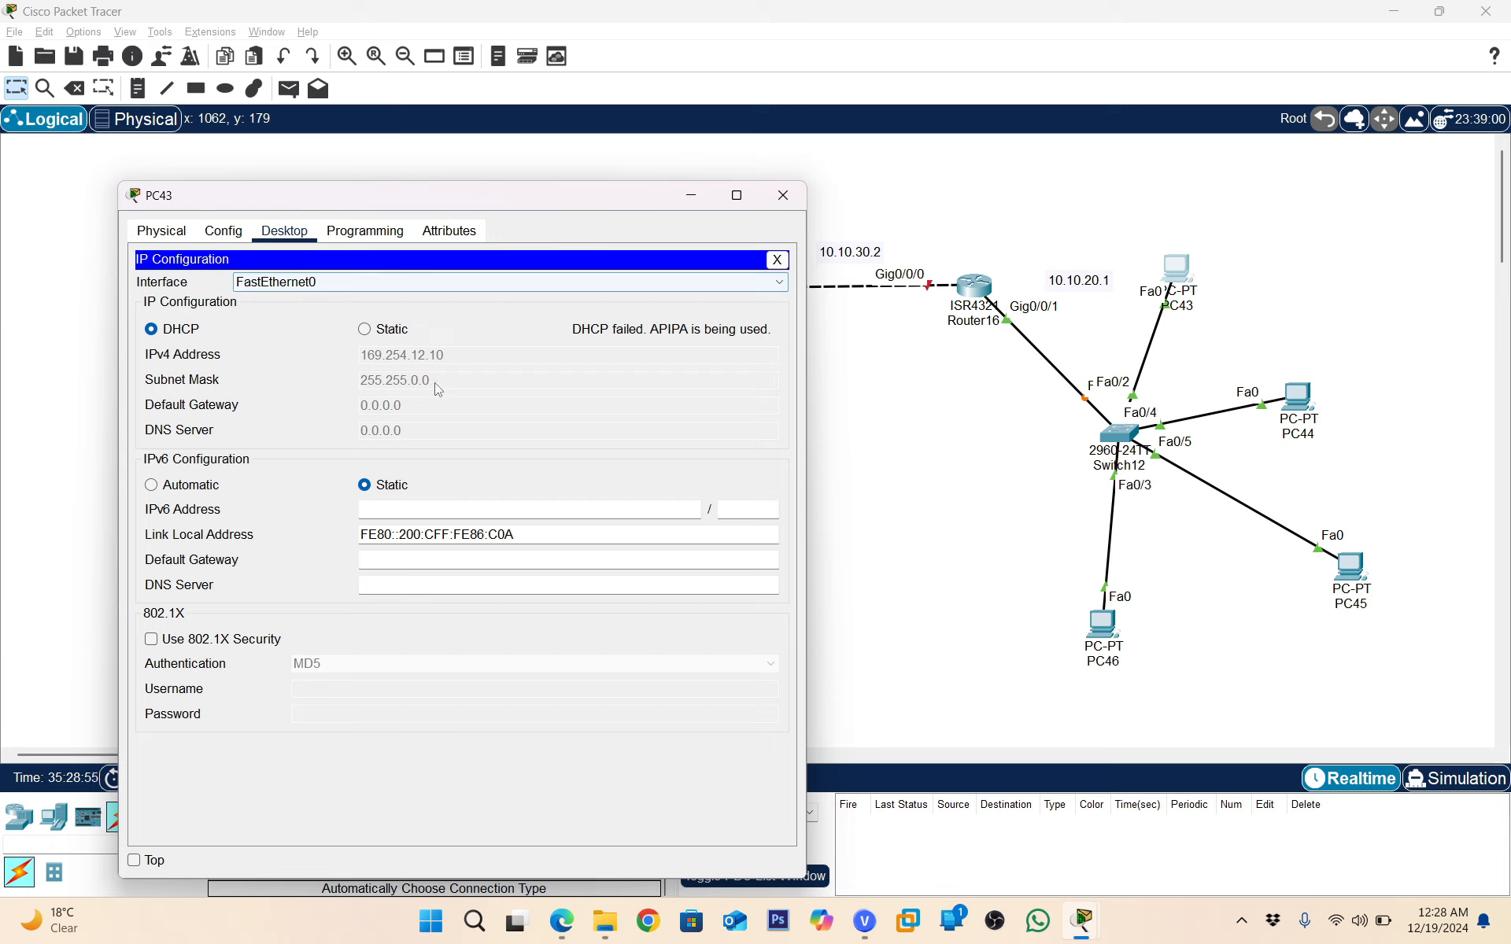
click(367, 329)
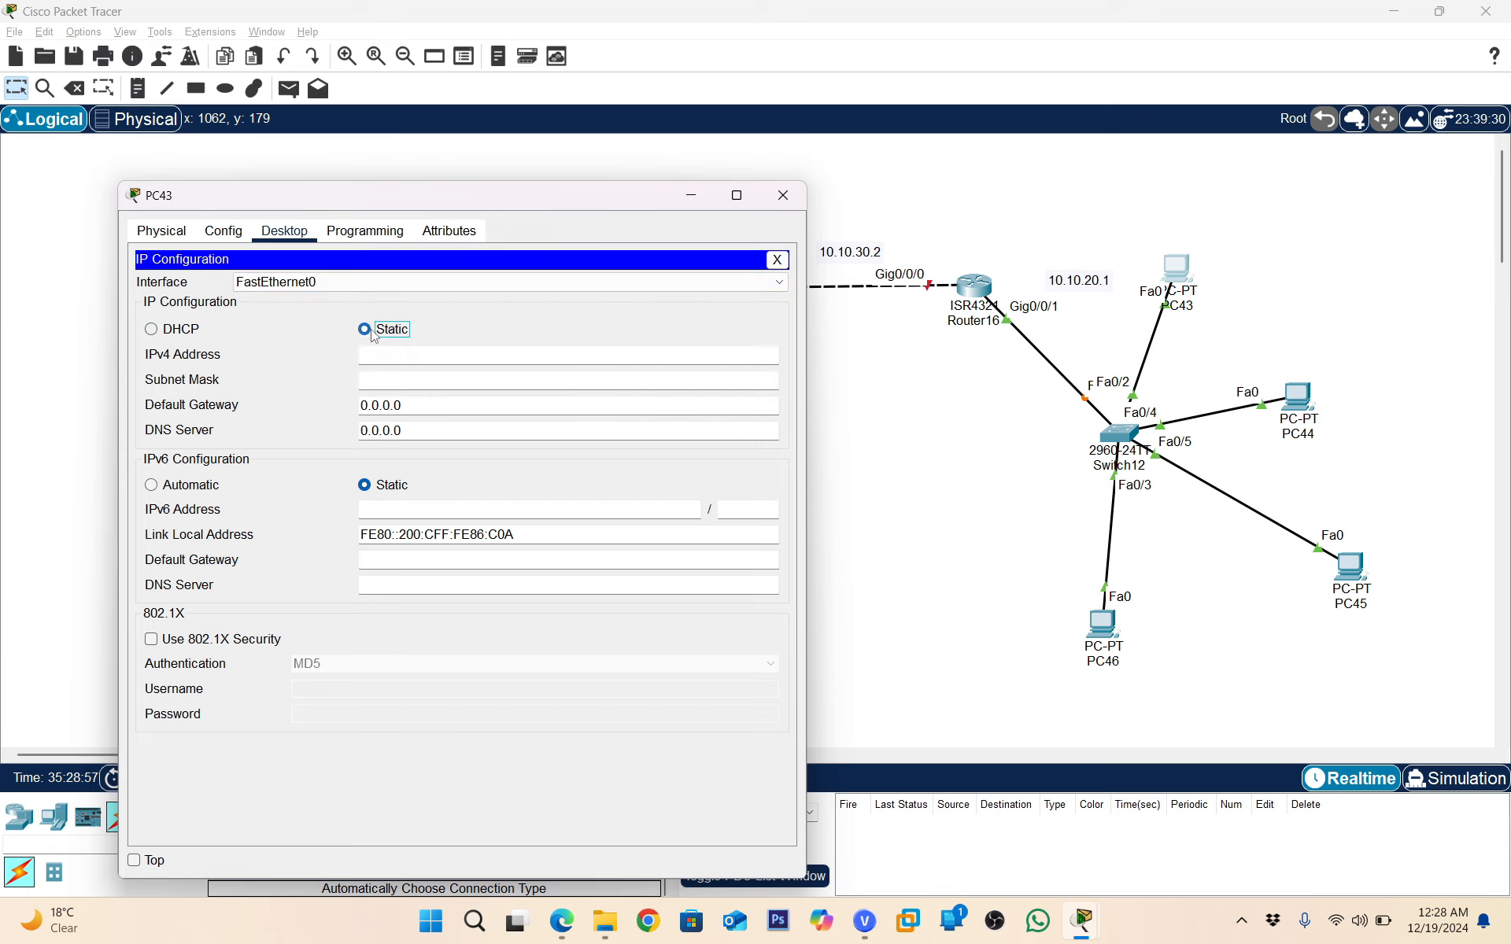
click(169, 335)
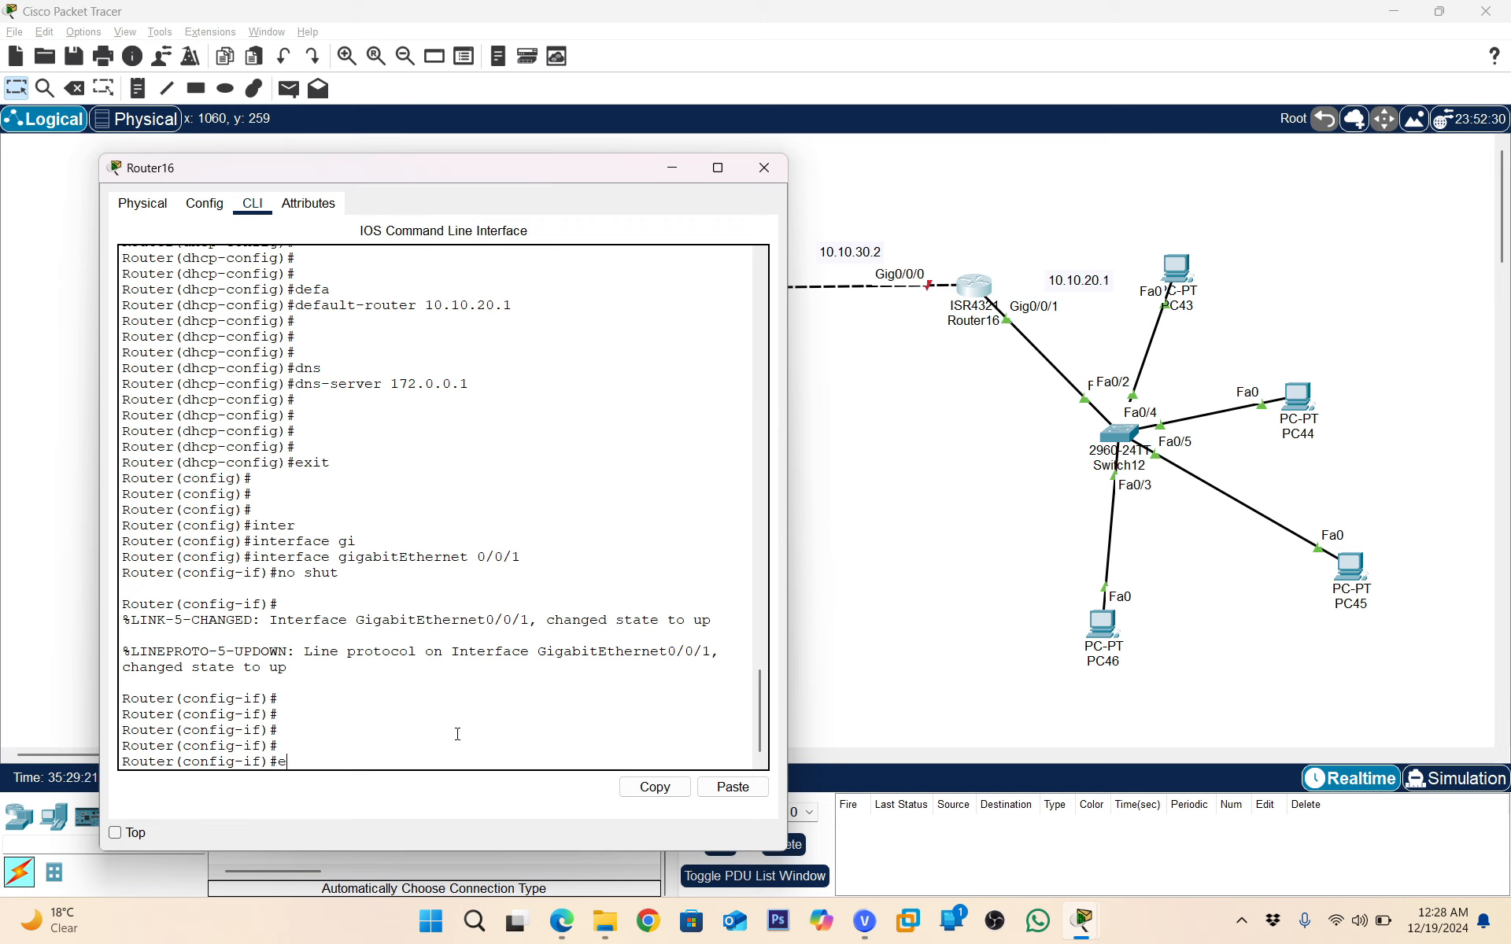
Go back to Router16's command line and exit interface configuration mode
key(Return)
key(Return)
key(Return)
key(Return)
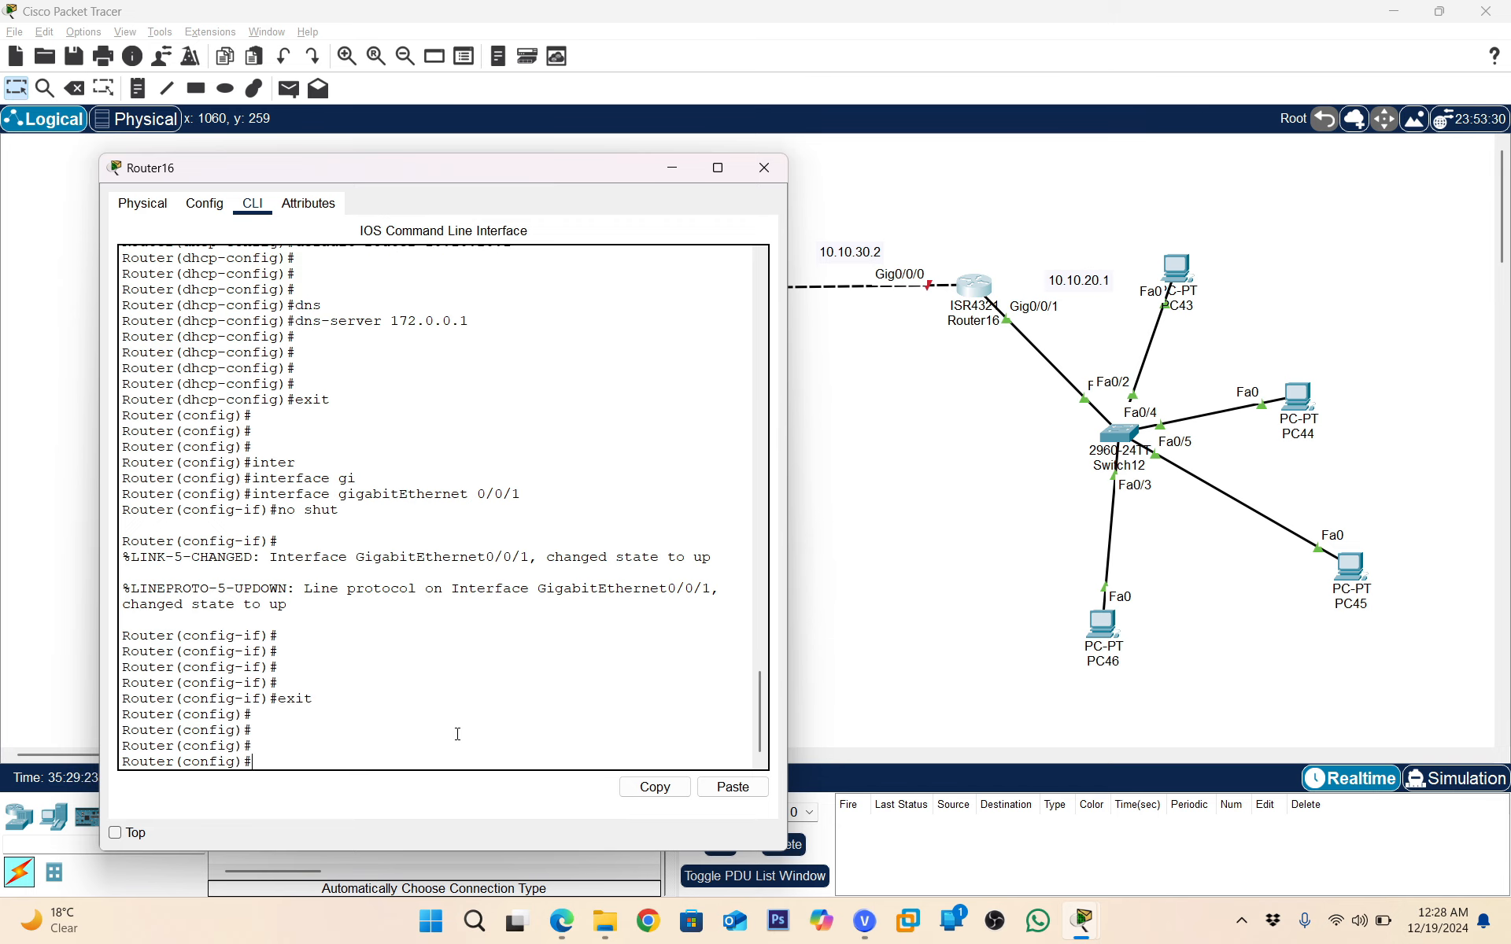
Assign IP address 10.10.20.1 with mask 255.255.255.0 to Router16's interface gigabitEthernet 0/0/1
text(ter)
key(Tab)
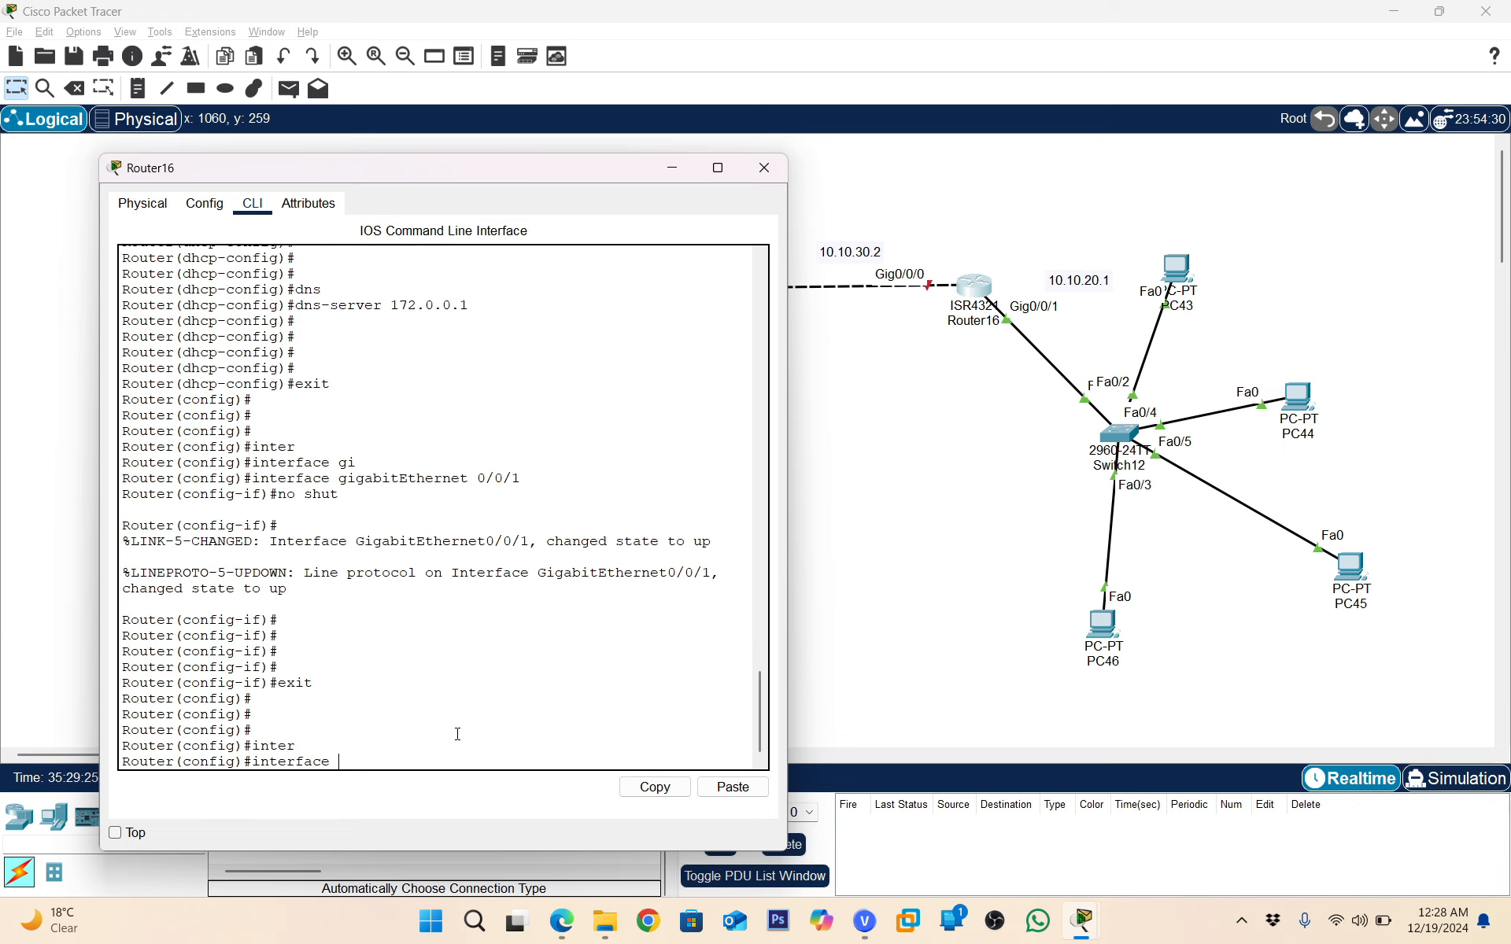
text(gi)
key(Tab)
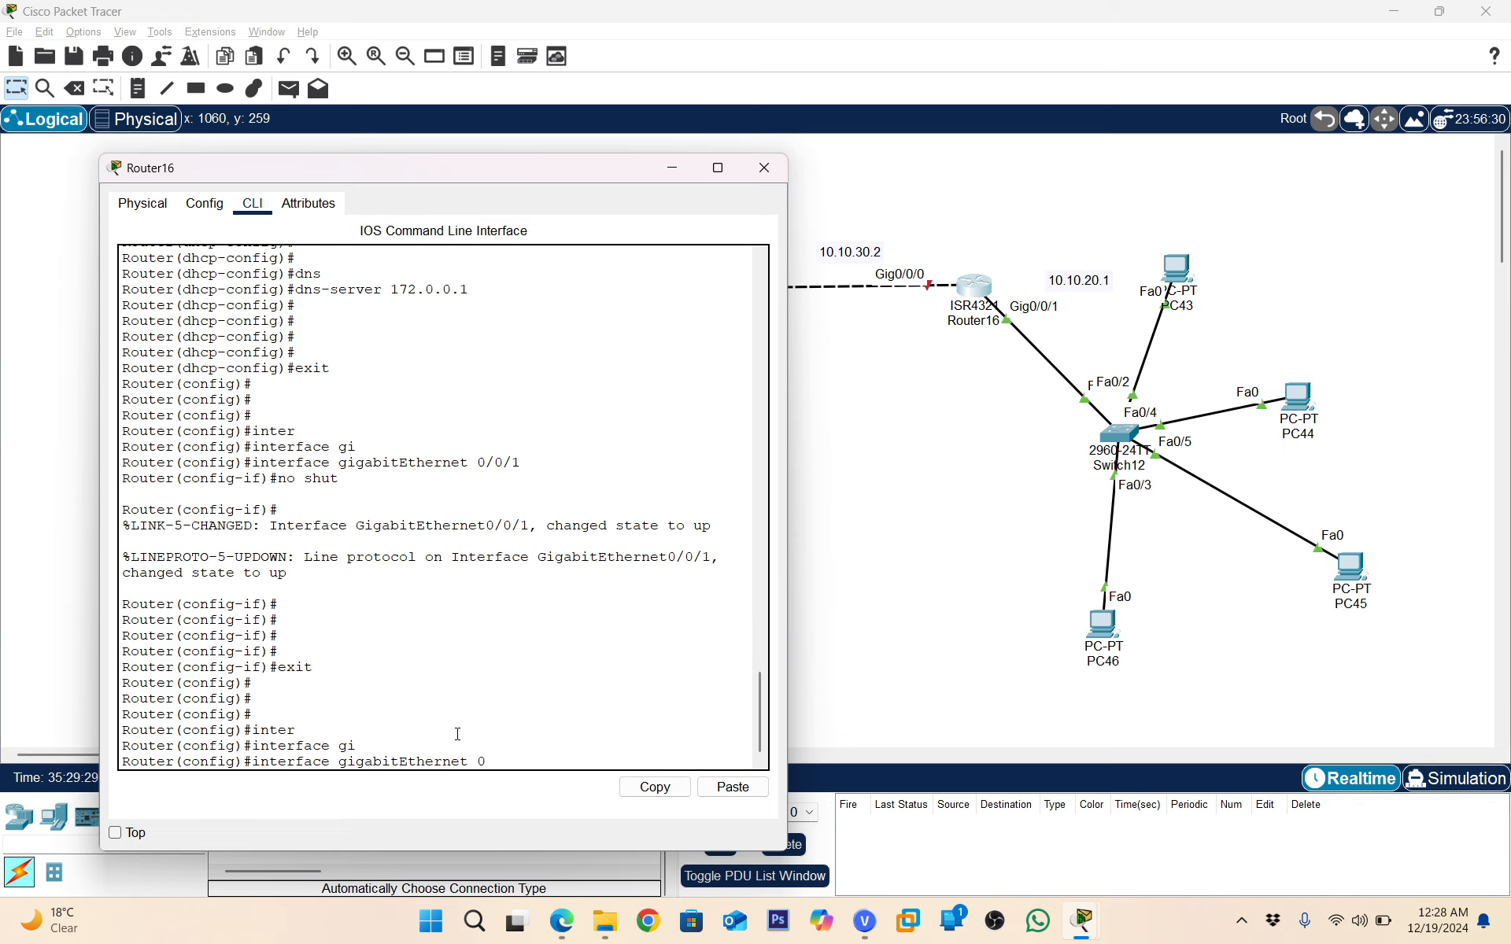
text(0/0/1)
key(Return)
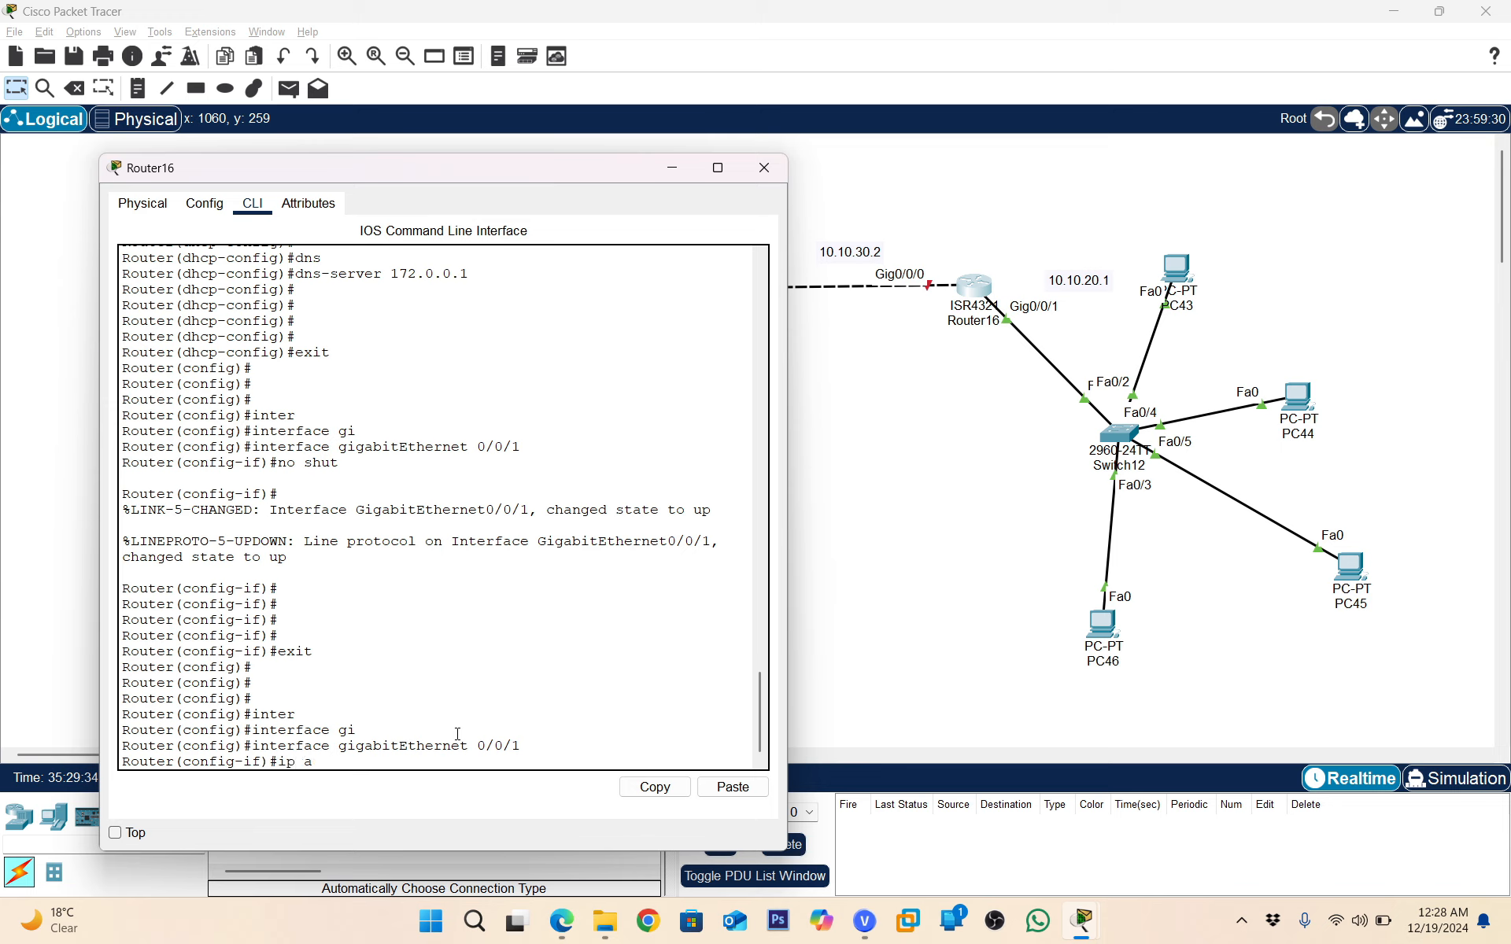
text(ip add)
key(Tab)
text(10.10.20)
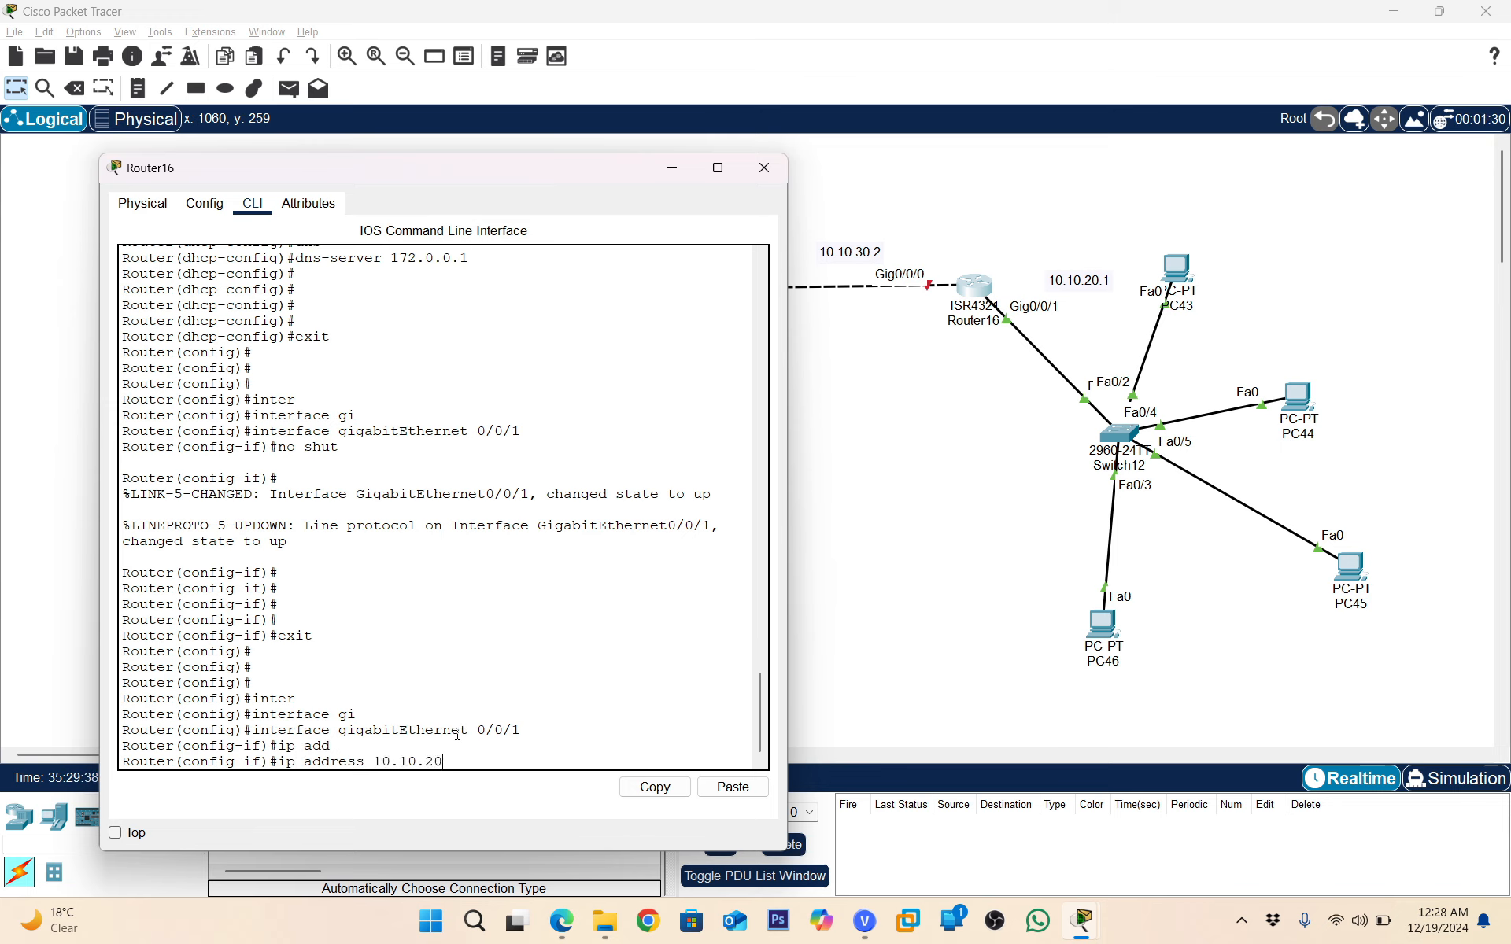
text(.1 255.255.255.0)
key(Return)
key(Return)
key(Return)
key(Return)
key(Return)
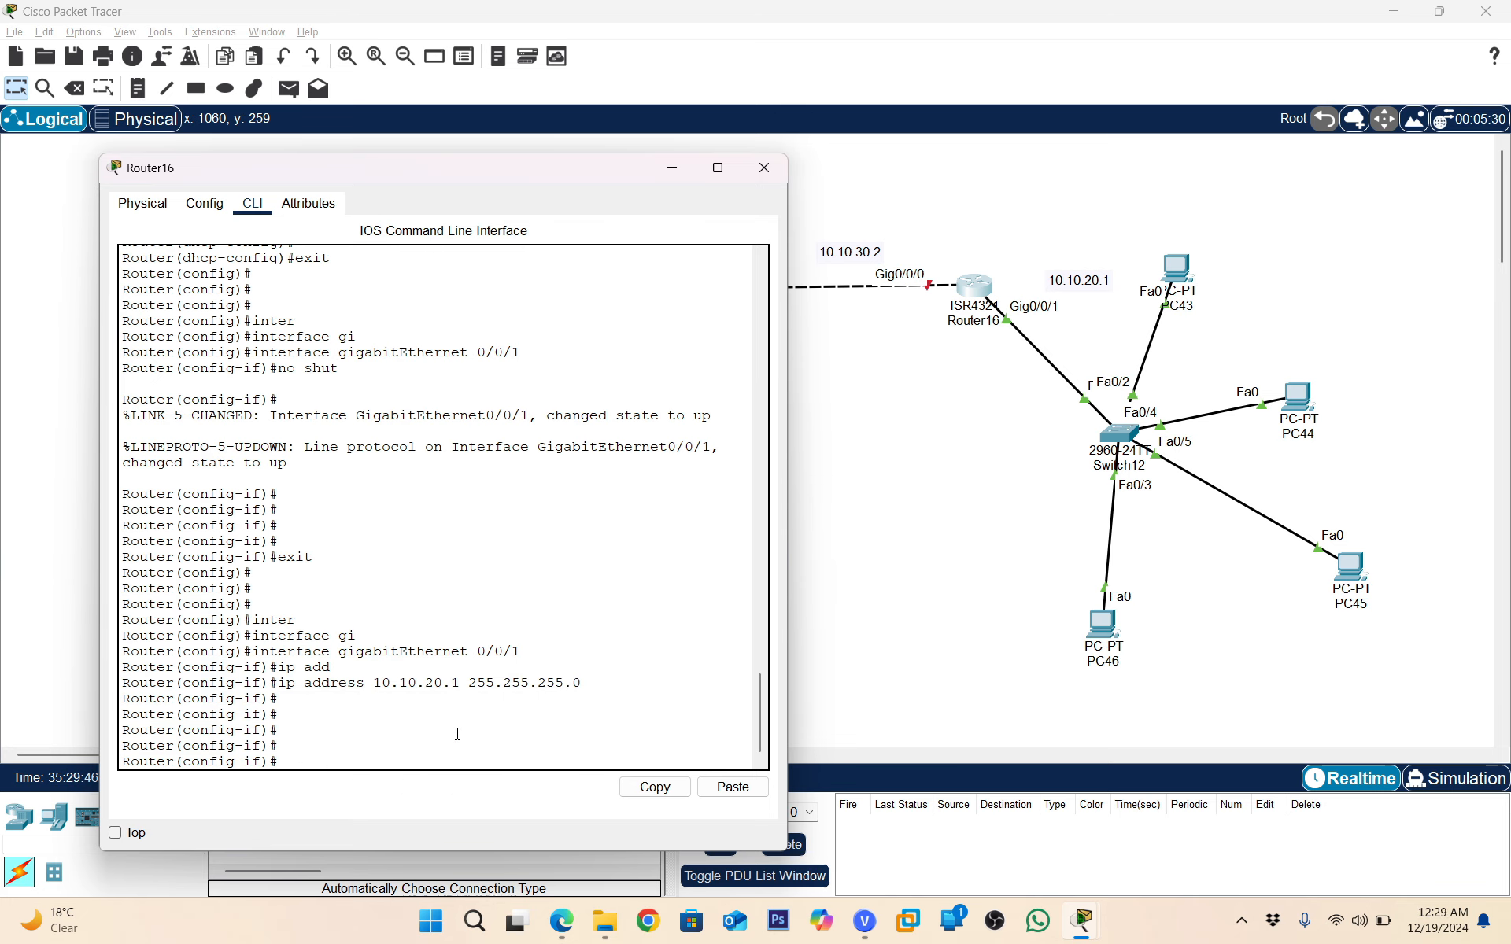
Bring up the interface with no shut and exit to global configuration mode
text(no shut)
key(Return)
key(Return)
key(Return)
key(Return)
key(Return)
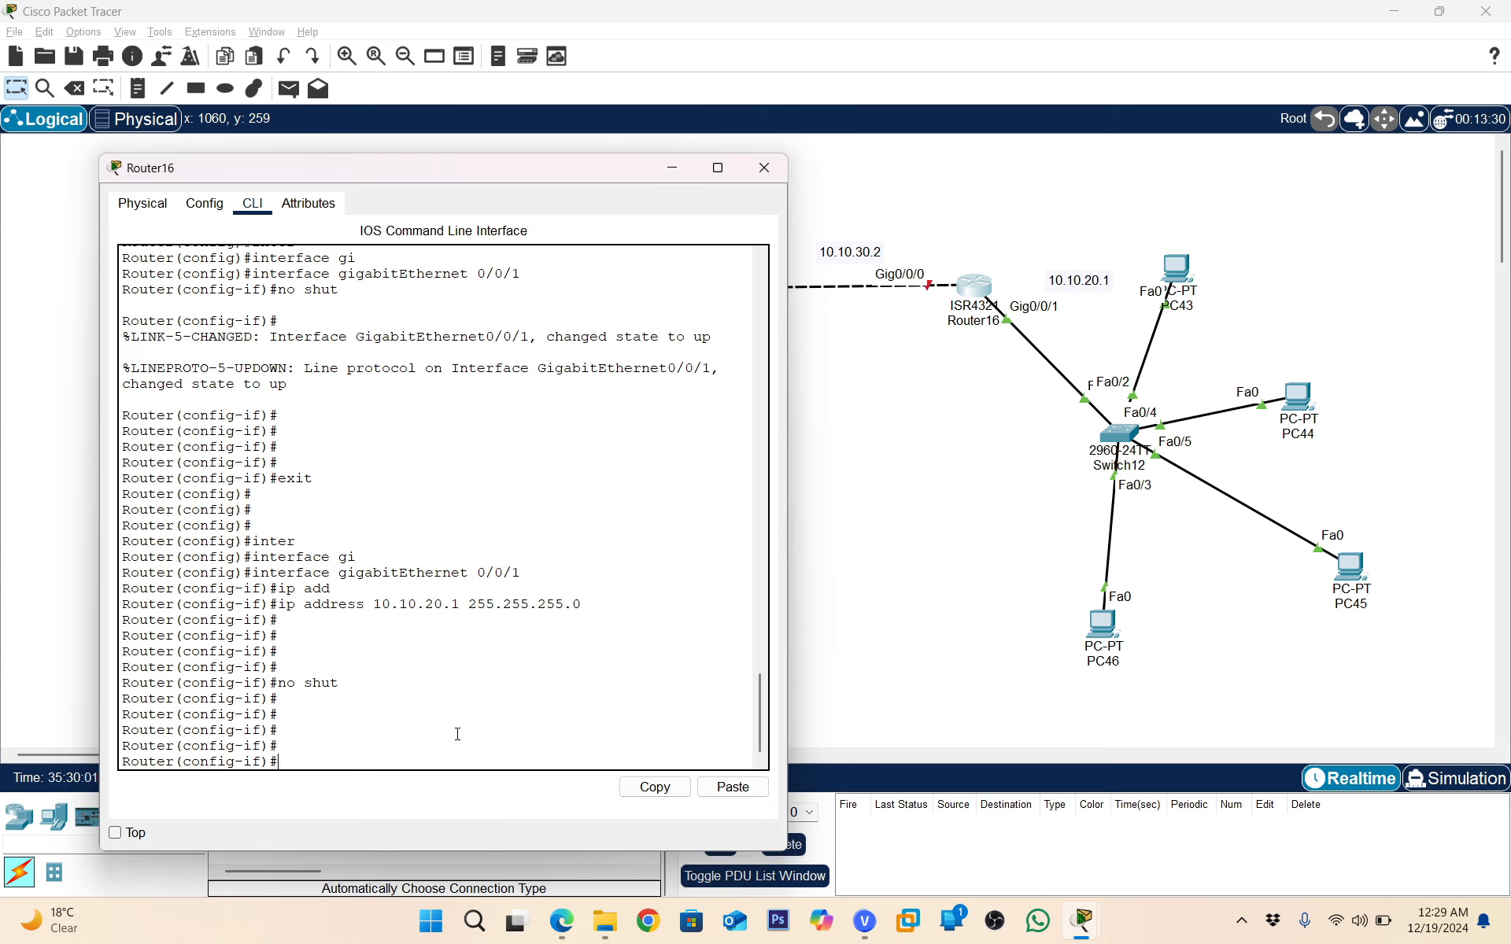
text(exit)
key(Return)
key(Return)
key(Return)
key(Return)
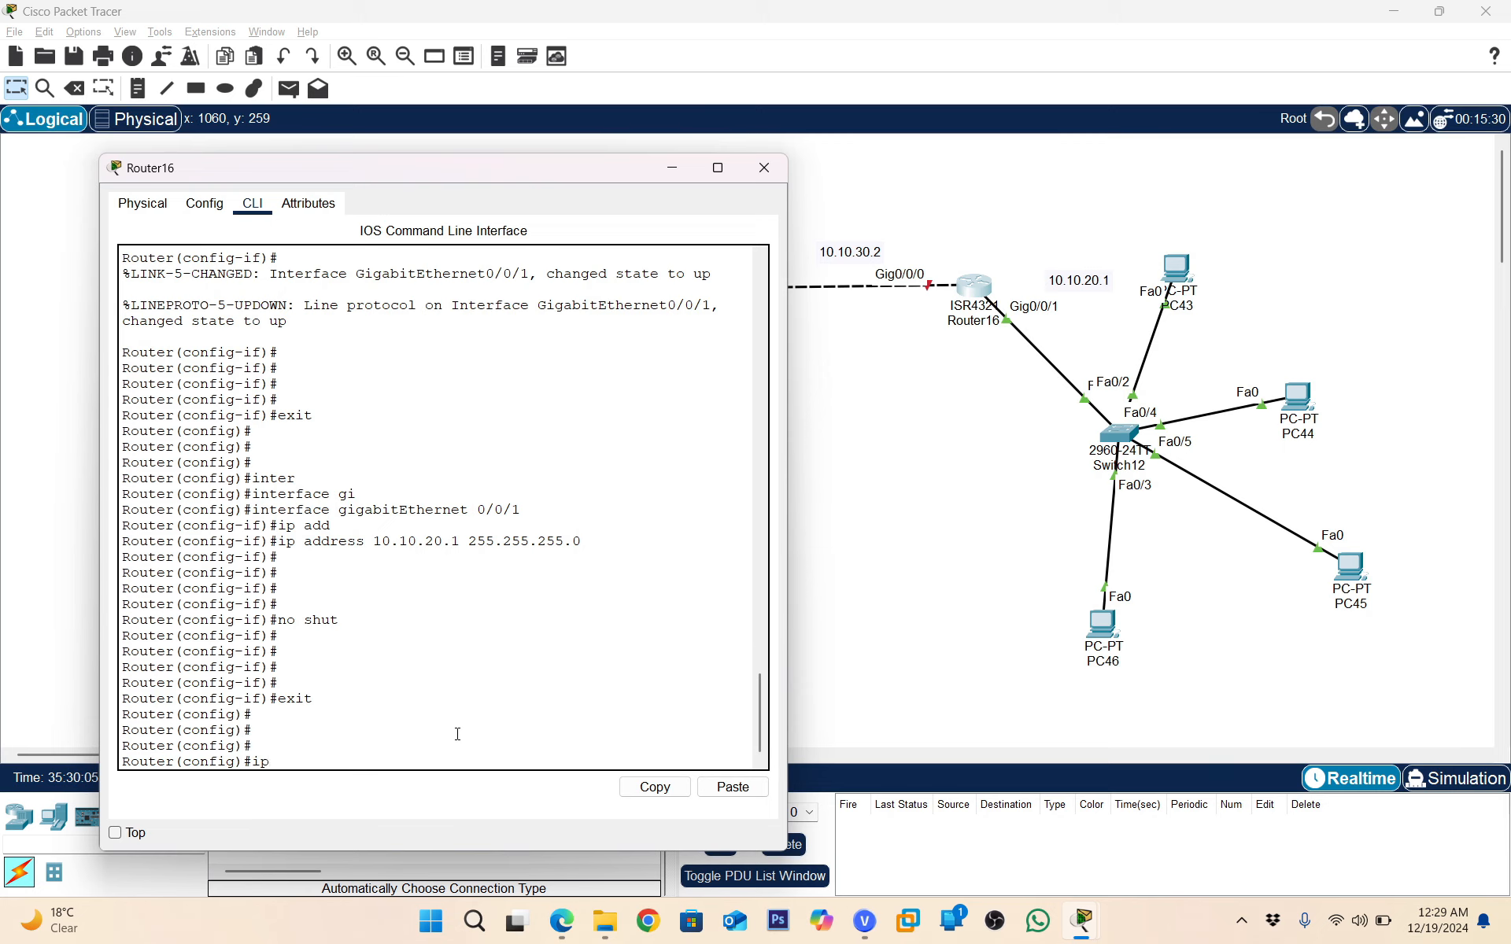
Exclude address 10.10.20.1 from DHCP assignment on Router16
text(ip dh)
key(Tab)
text(exu)
key(Tab)
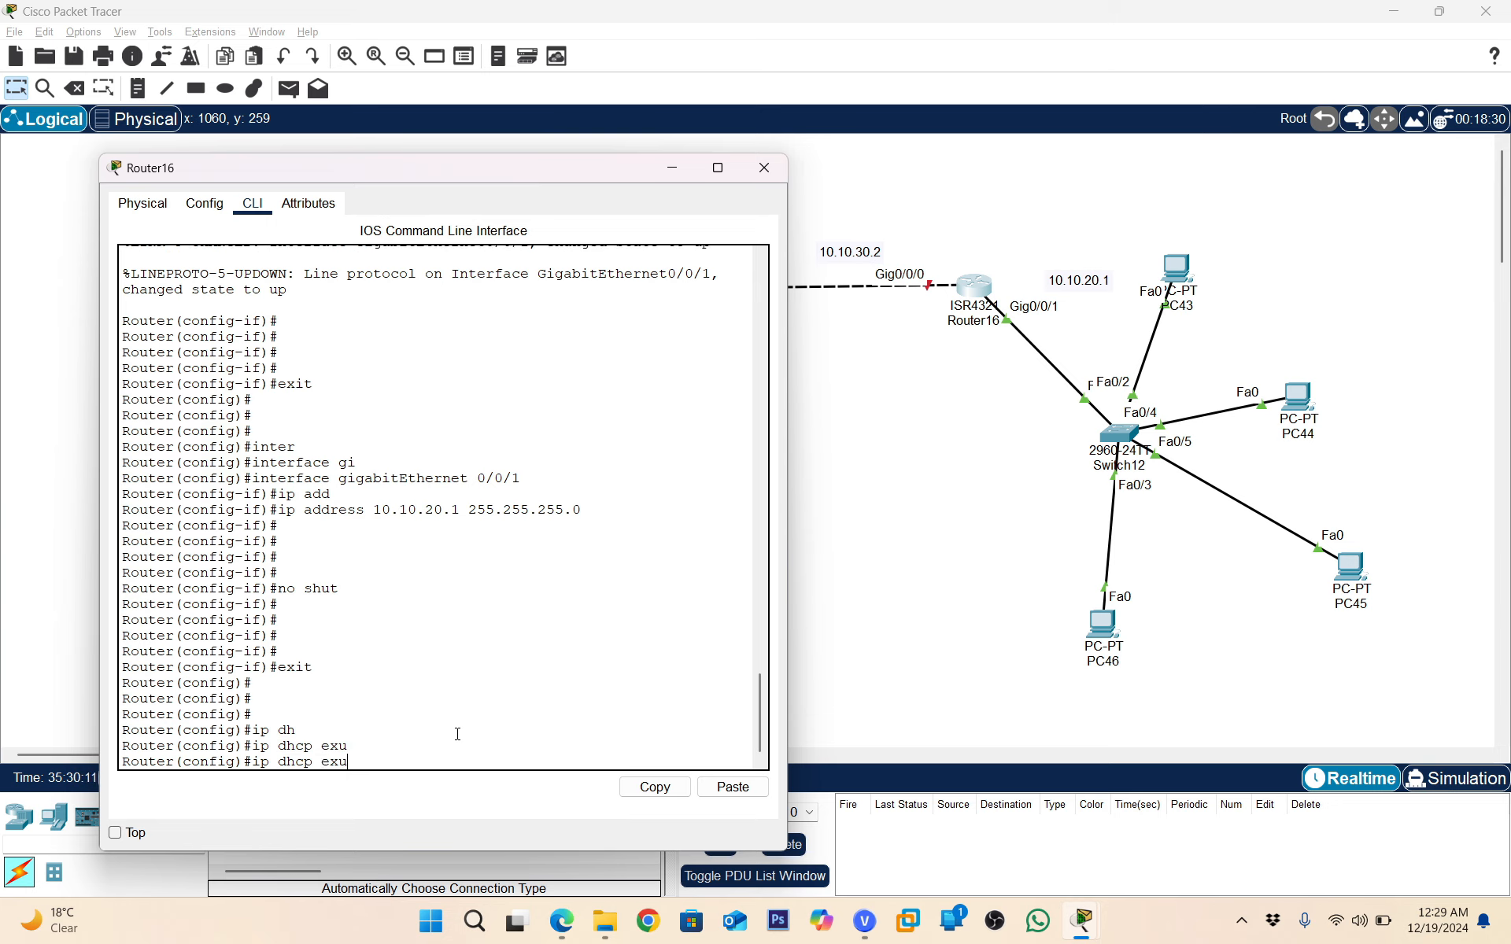
key(BackSpace)
key(Tab)
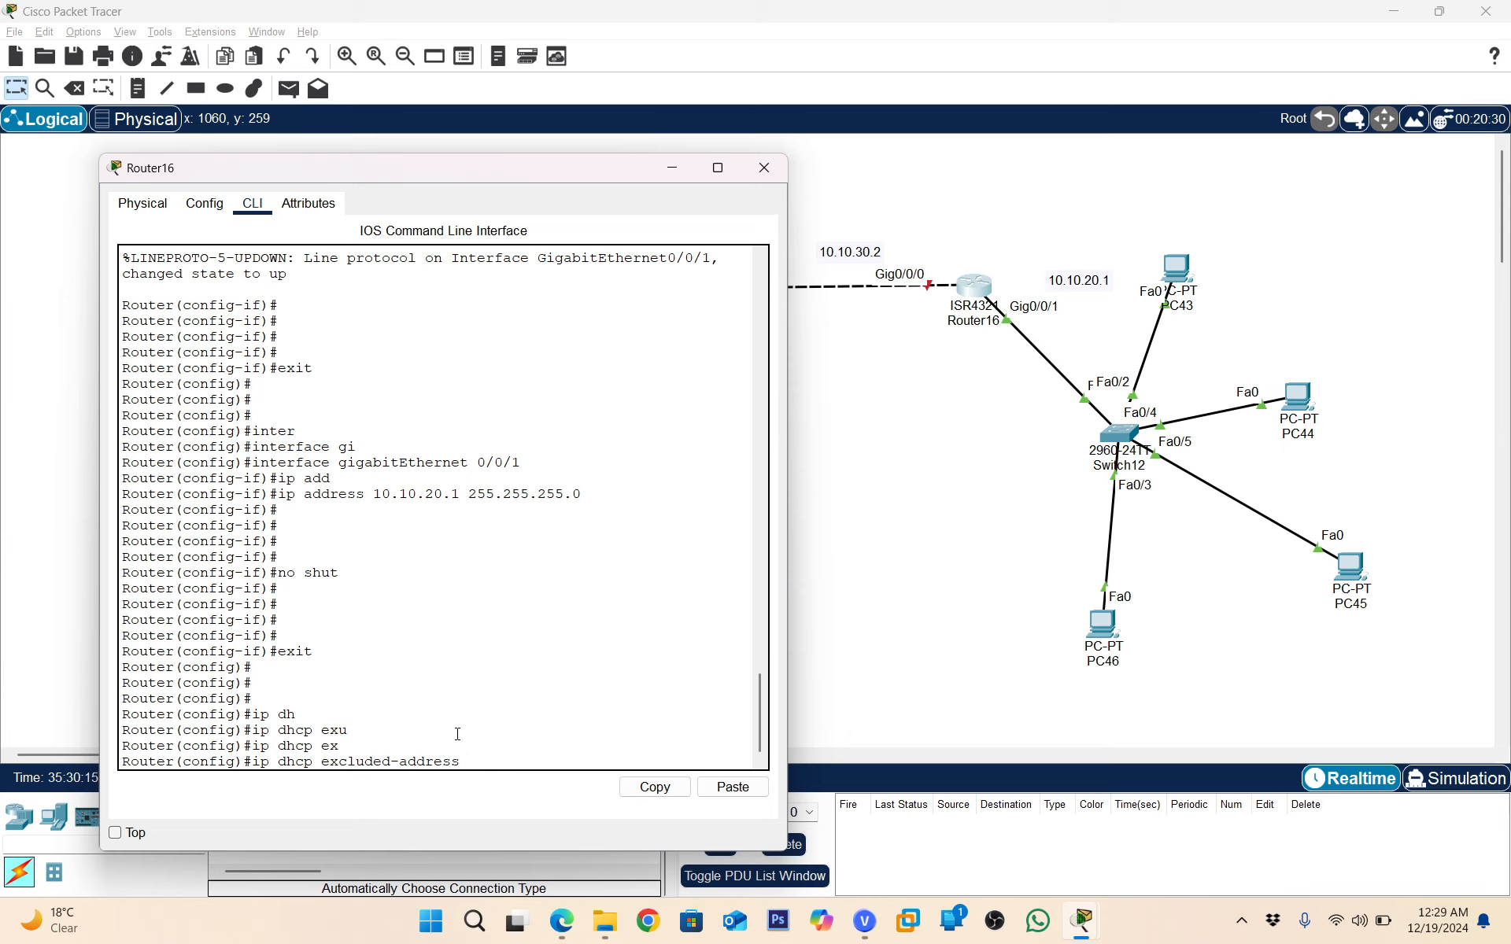
text(10.10.20.1)
key(Return)
key(Return)
key(Return)
key(Return)
key(Return)
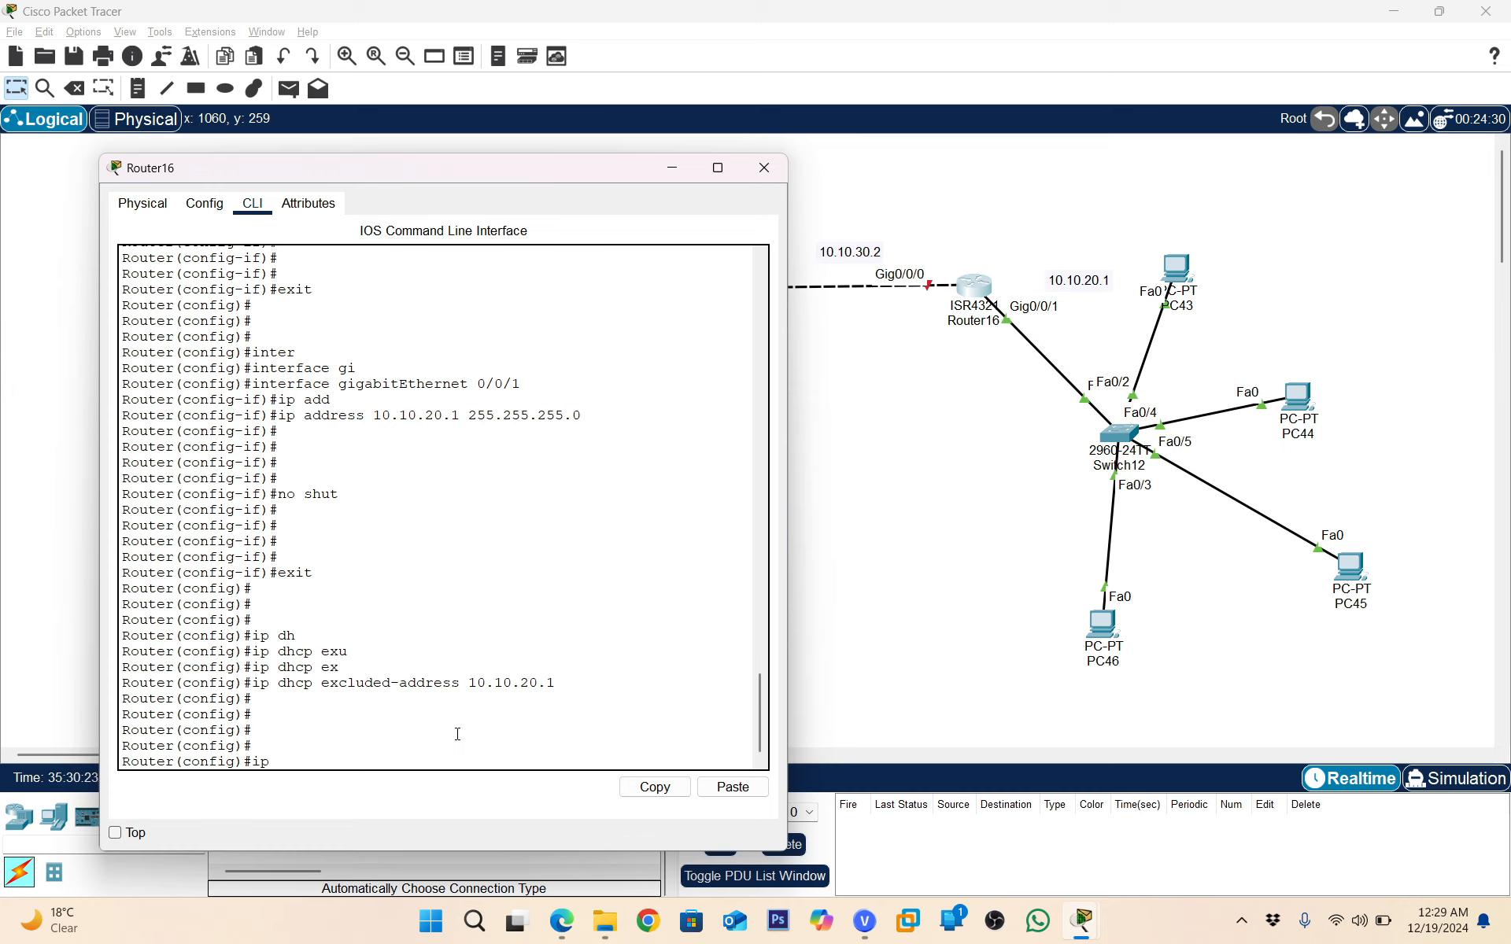
Enter configuration of DHCP pool userdhcp2 on Router16
text(ip dh)
key(Tab)
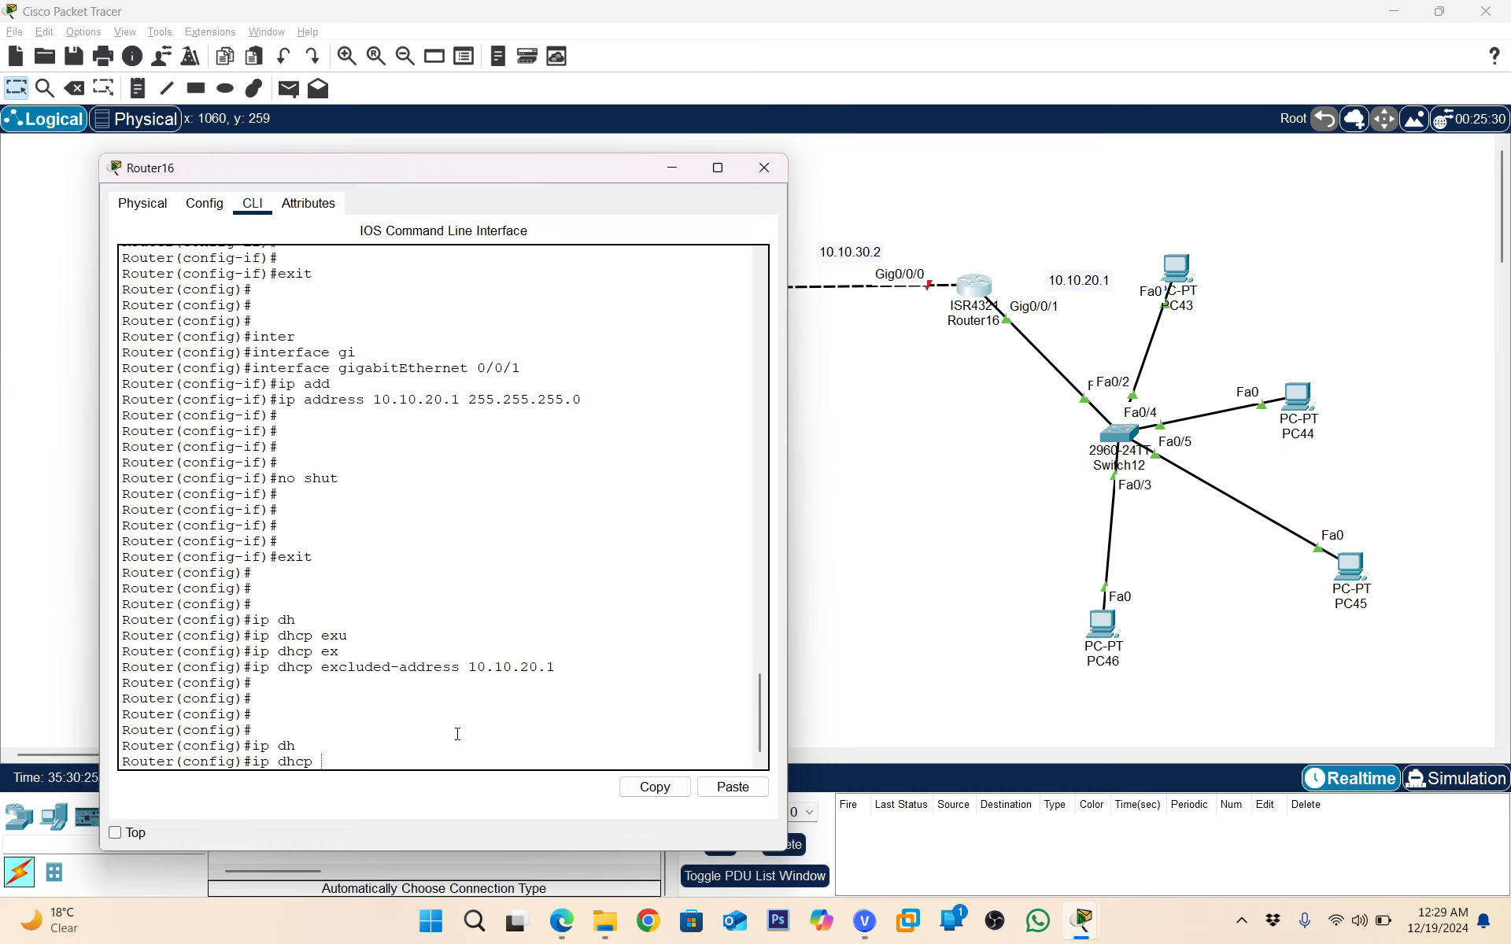
text(o)
key(Tab)
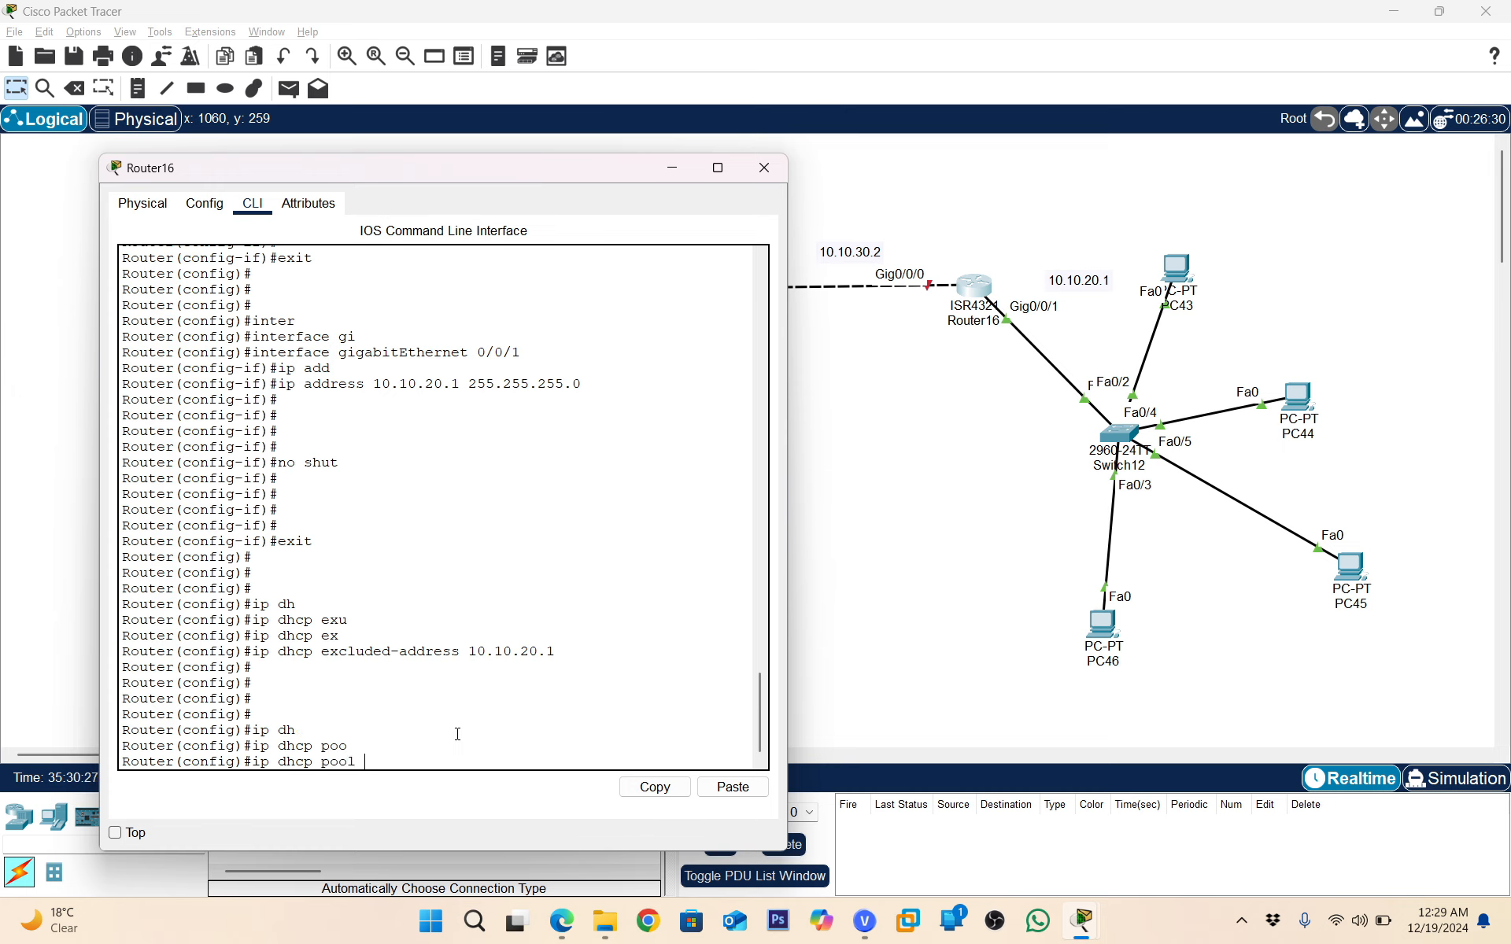
text(userdhcp2)
key(Return)
key(Return)
key(Return)
key(Return)
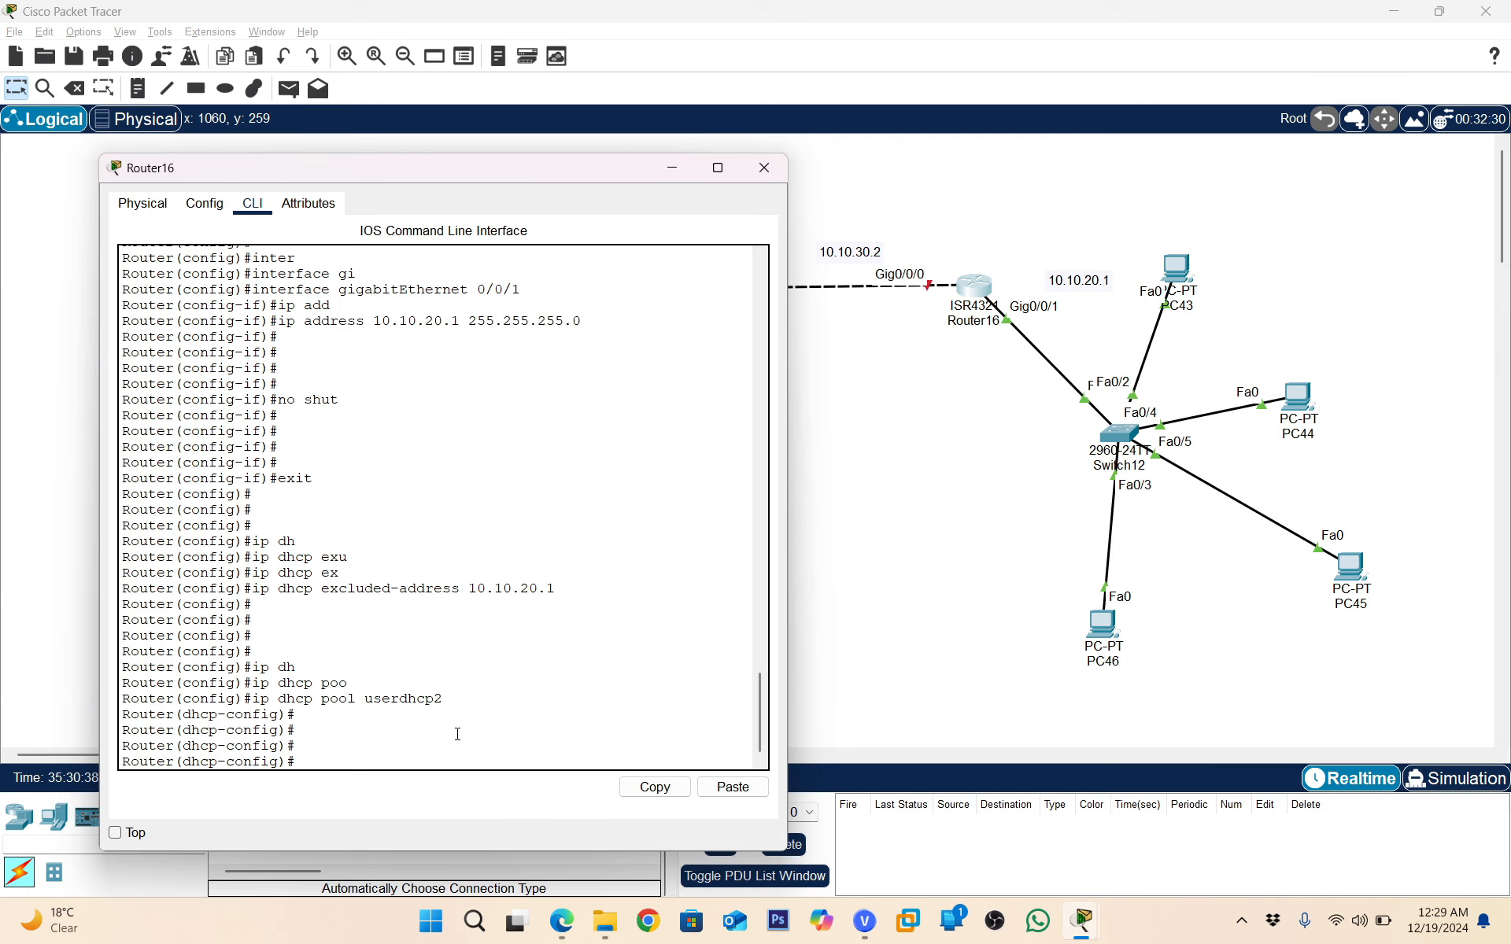
Set the network of DHCP pool userdhcp2 to 10.10.20.0 with mask 255.255.255.0
text(net)
key(Tab)
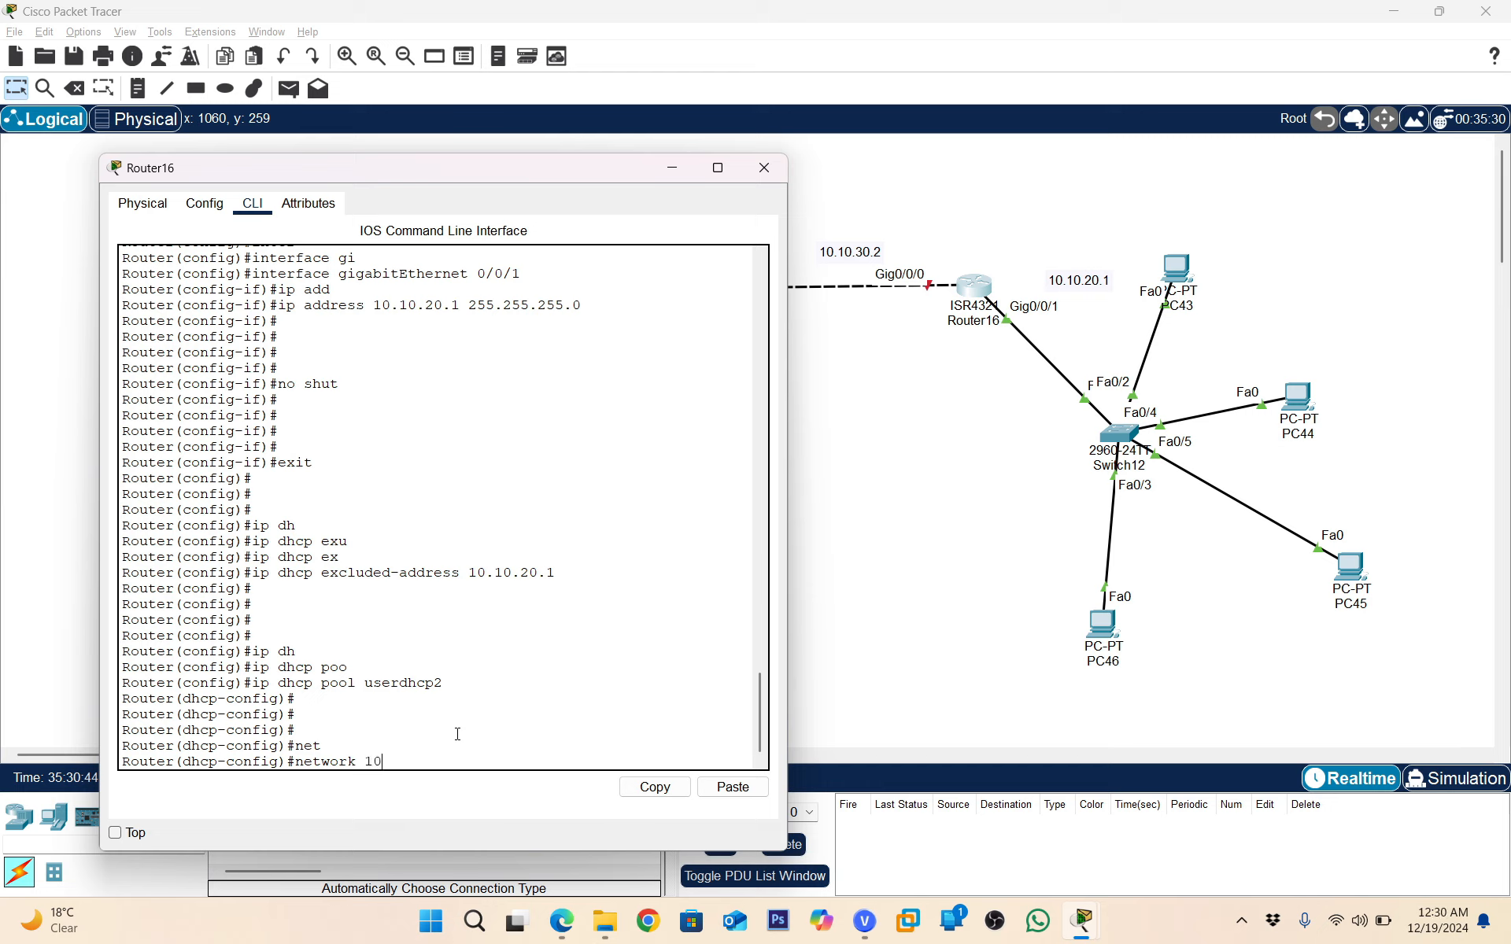
text(10.10.20.0)
key(Return)
key(Return)
key(Return)
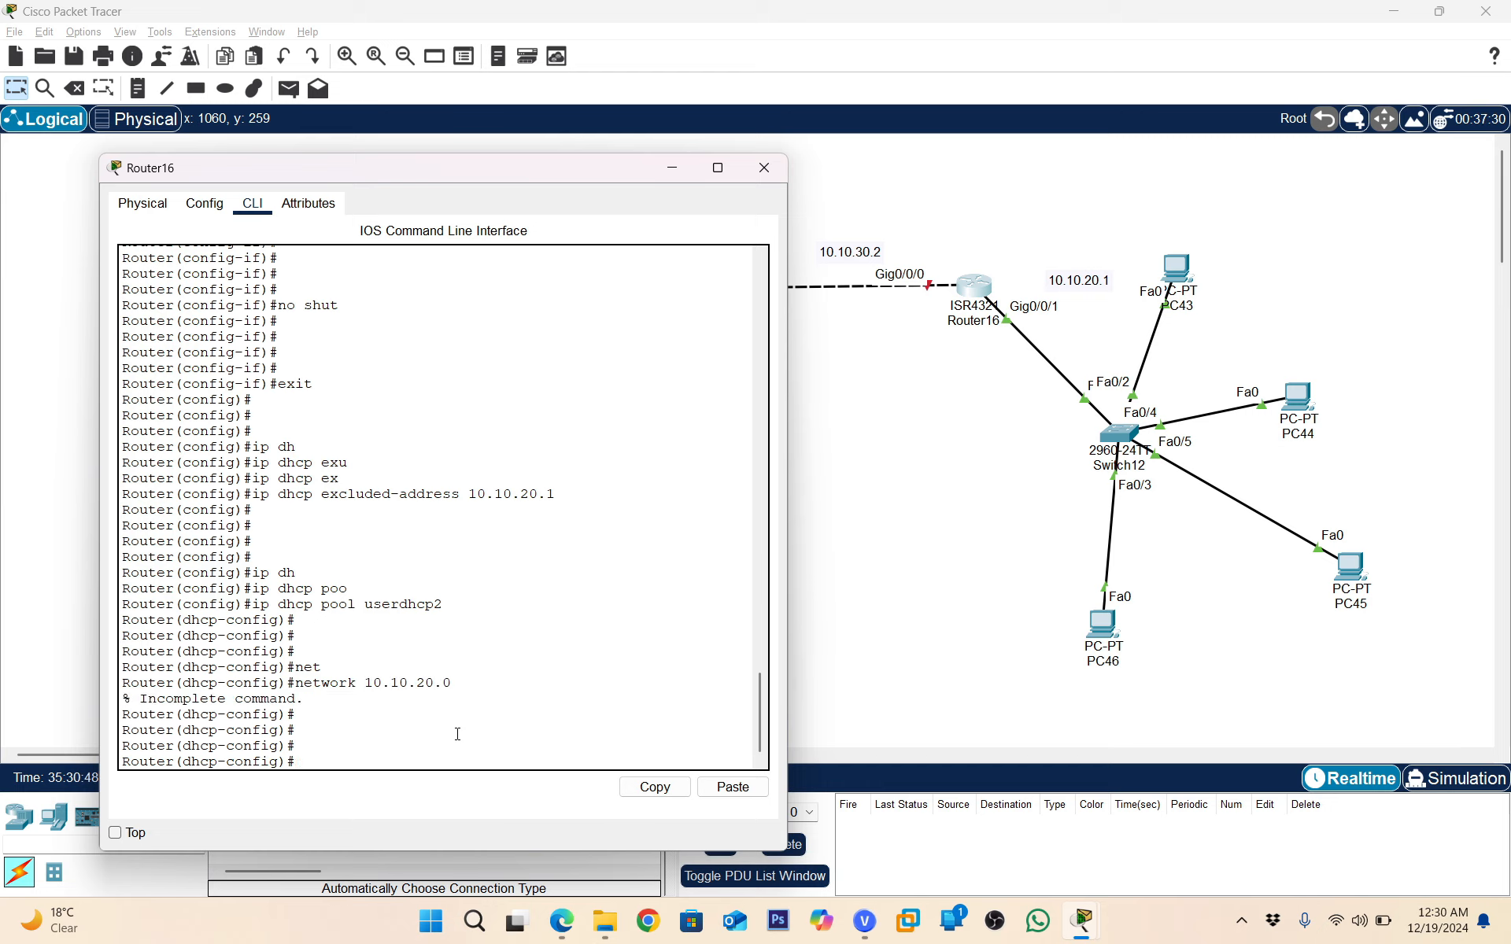
key(Up)
text(255.255.22)
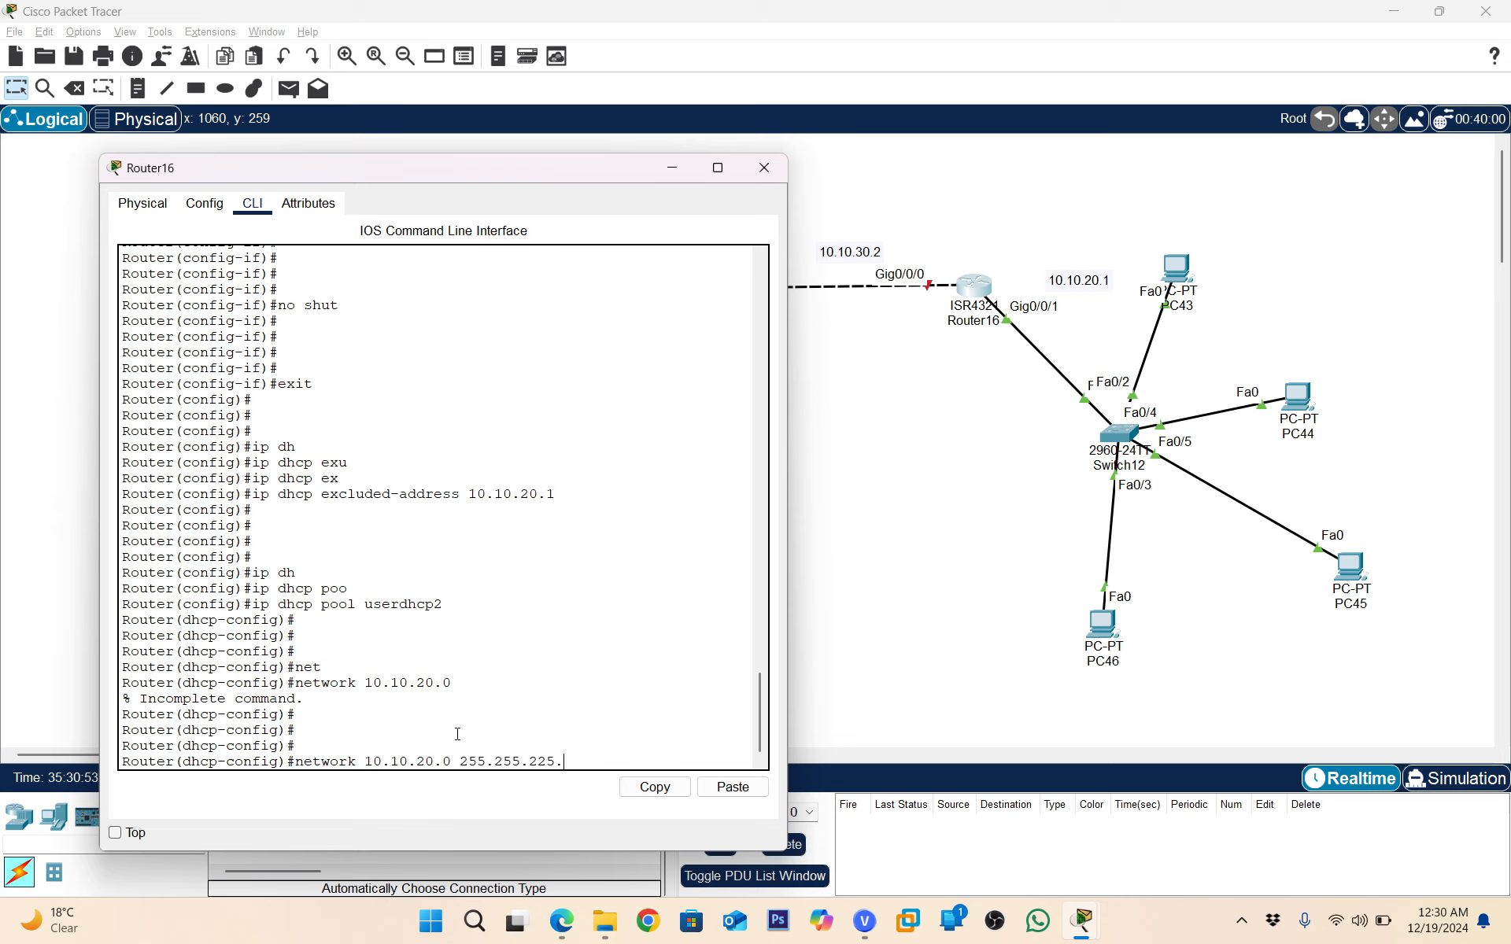
key(BackSpace)
key(BackSpace)
text(255.0)
key(Return)
key(Return)
key(Return)
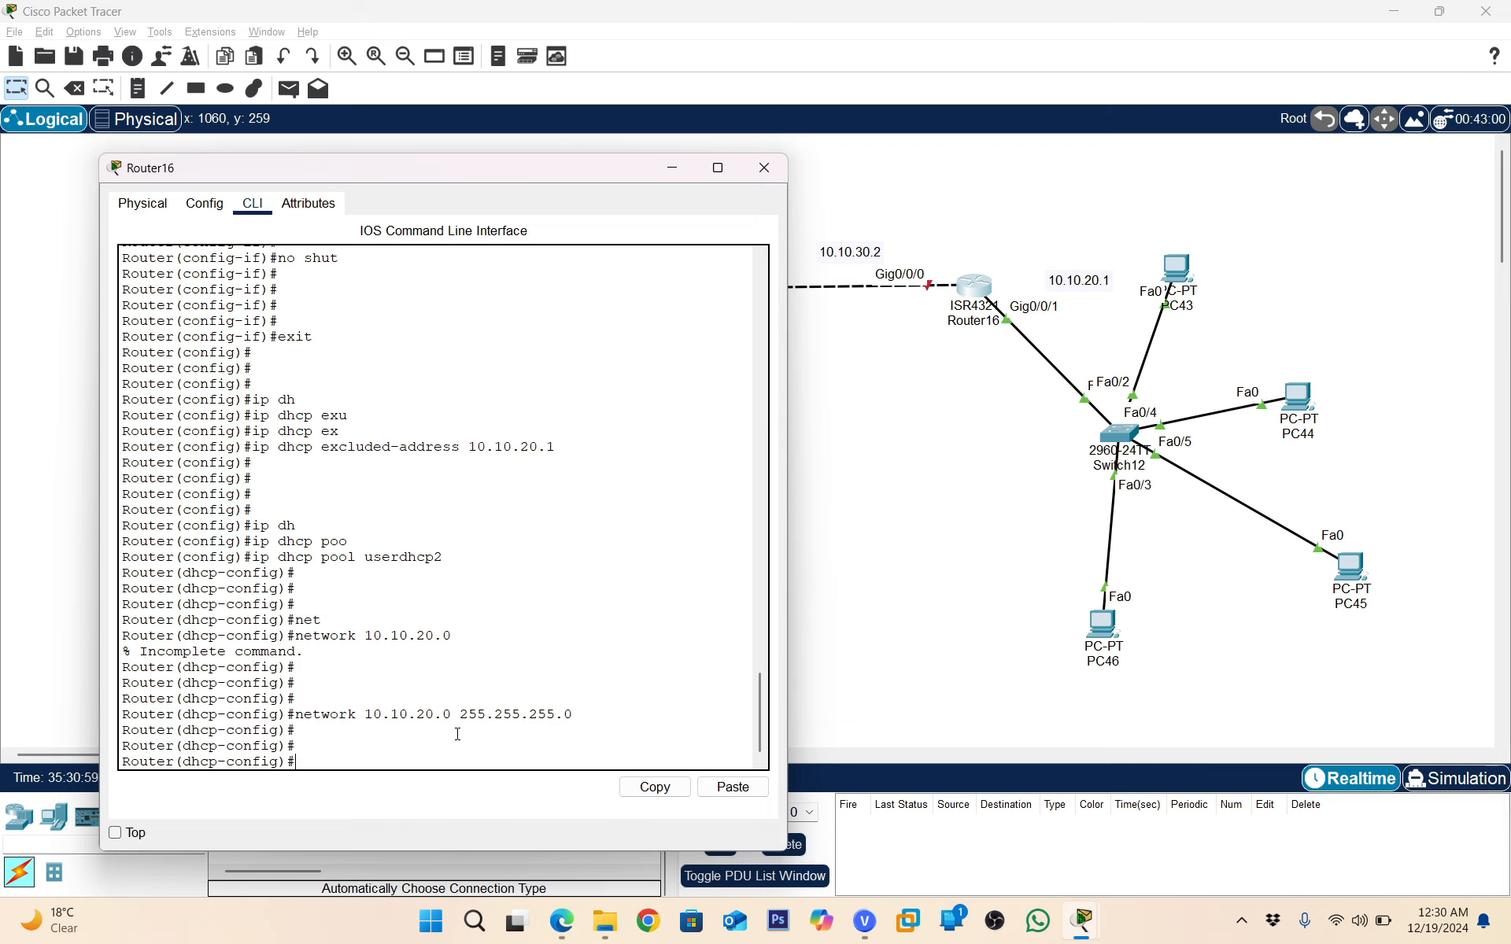
Set the default router of DHCP pool userdhcp2 to 10.10.20.1
text(defa)
key(Tab)
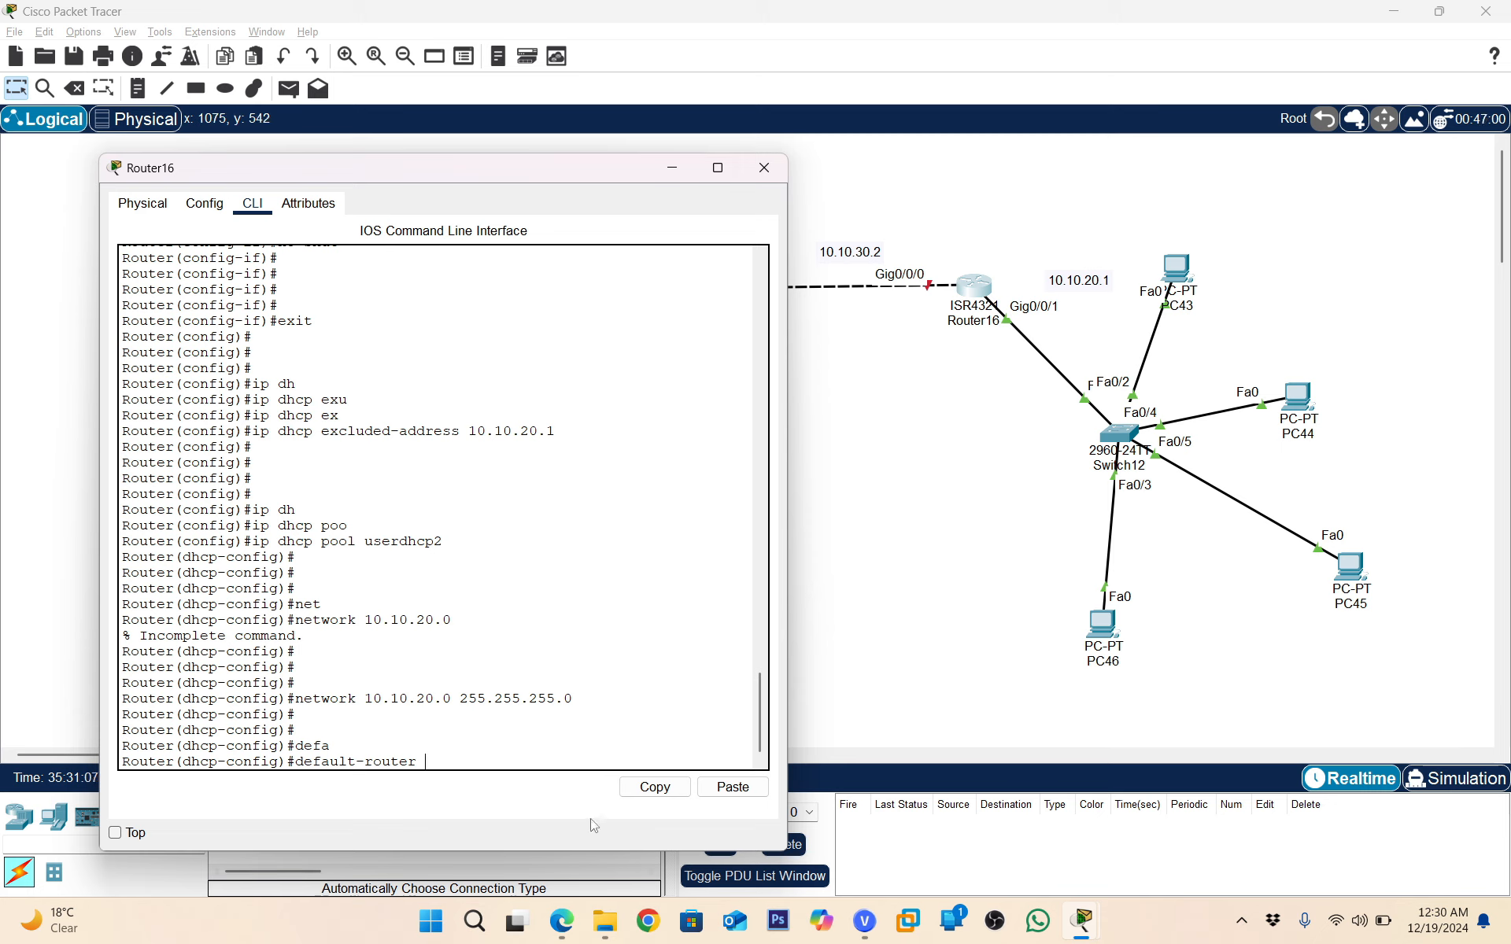
text(10.10.20.1)
key(Return)
key(Return)
key(Return)
key(Return)
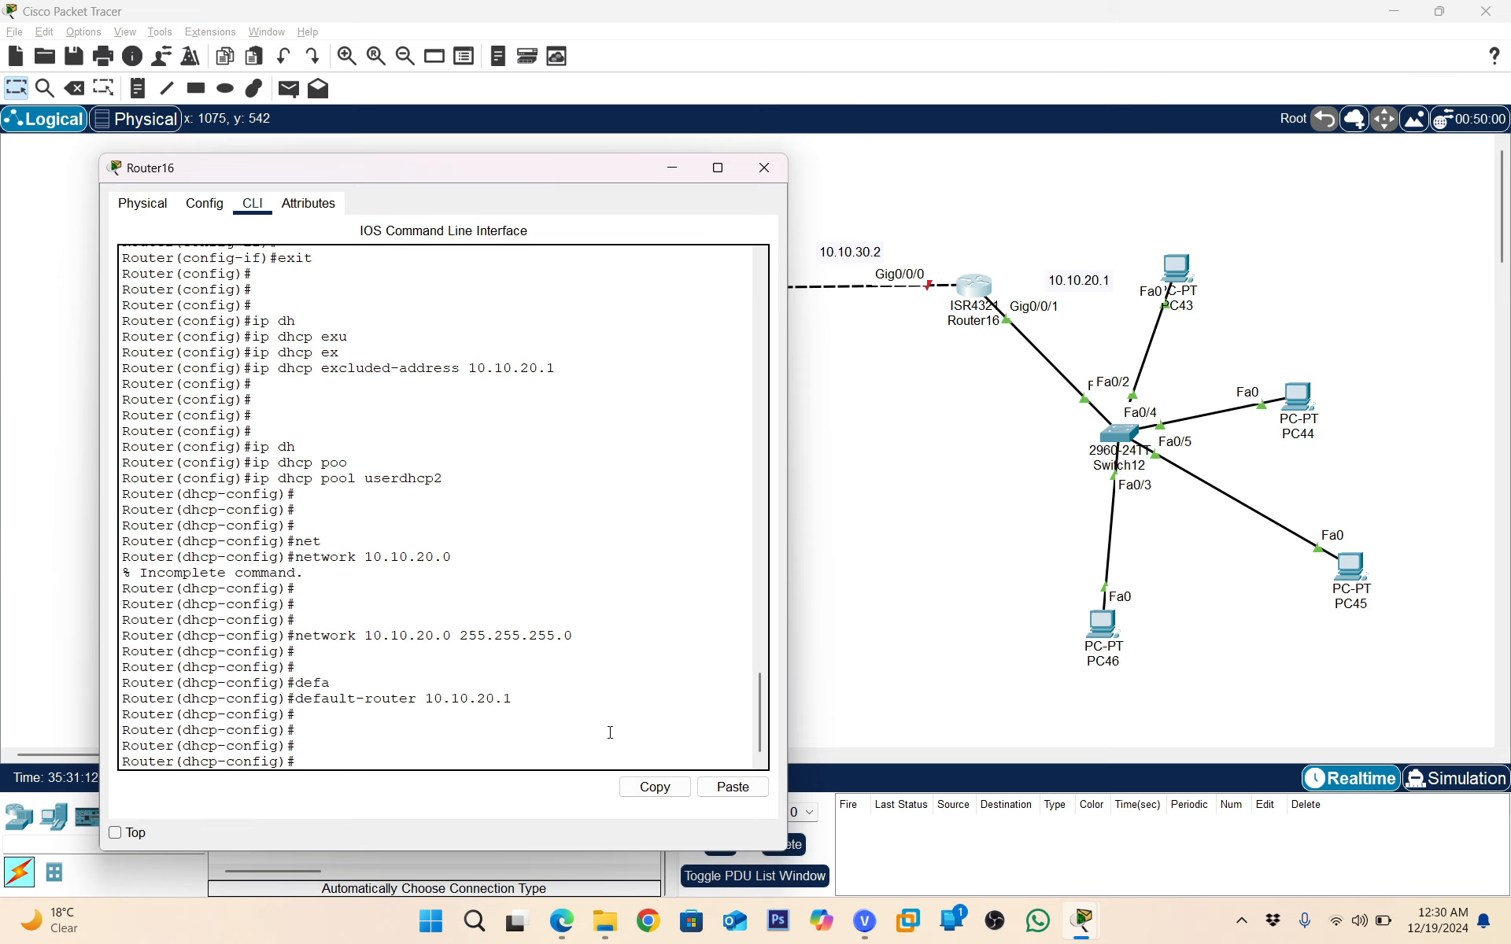
Set the DNS server of DHCP pool userdhcp2 on Router16 to 172.0.0.1
text(dn)
key(Tab)
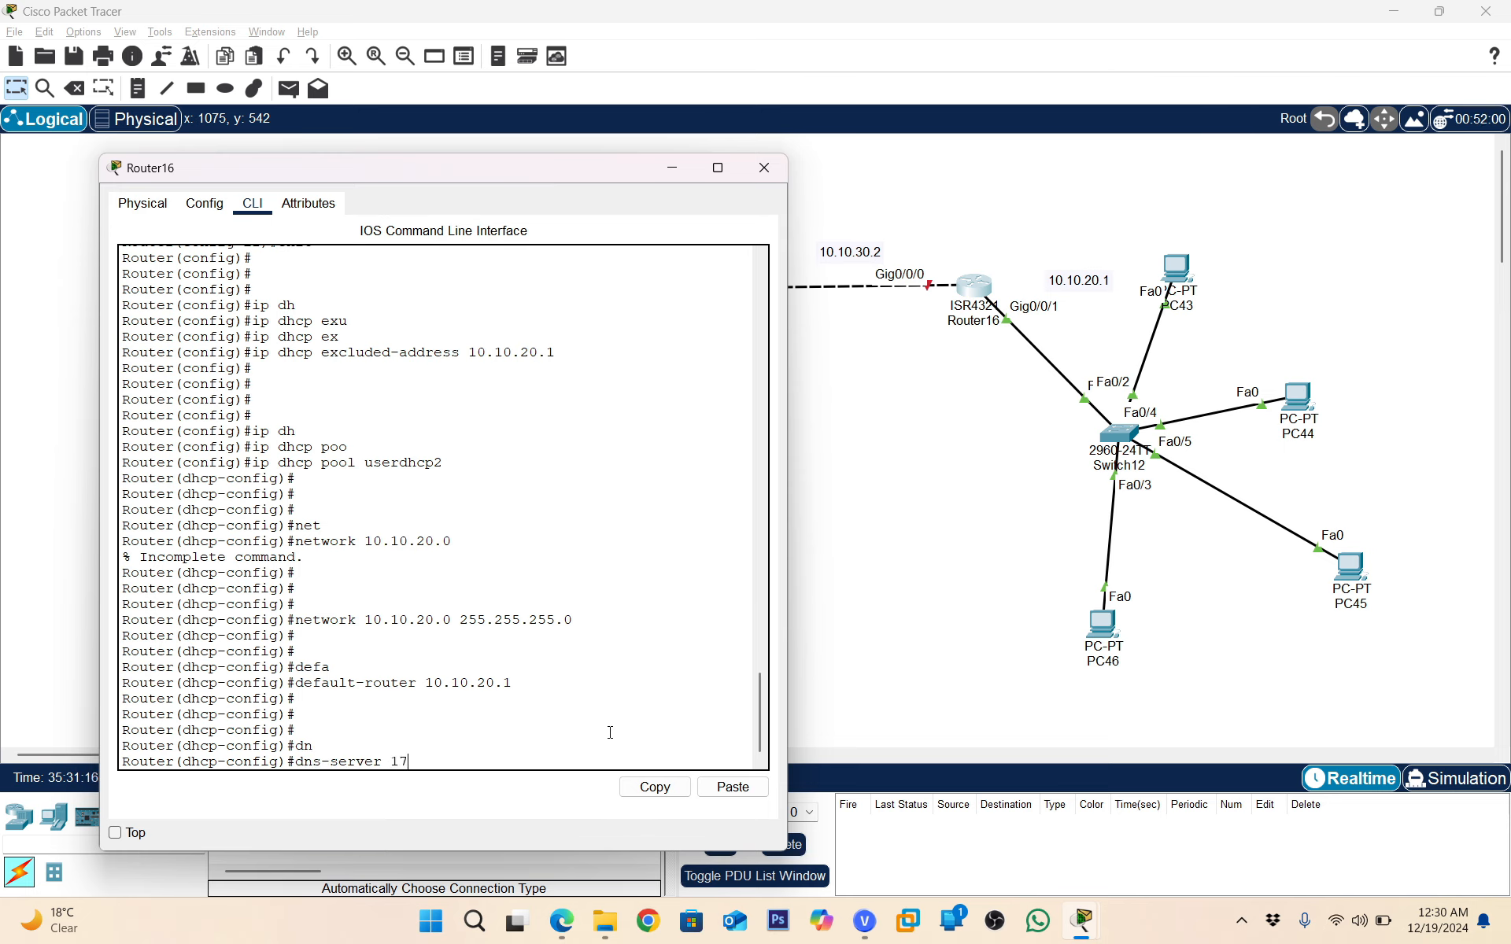
text(172.0.0.1)
key(Return)
key(Return)
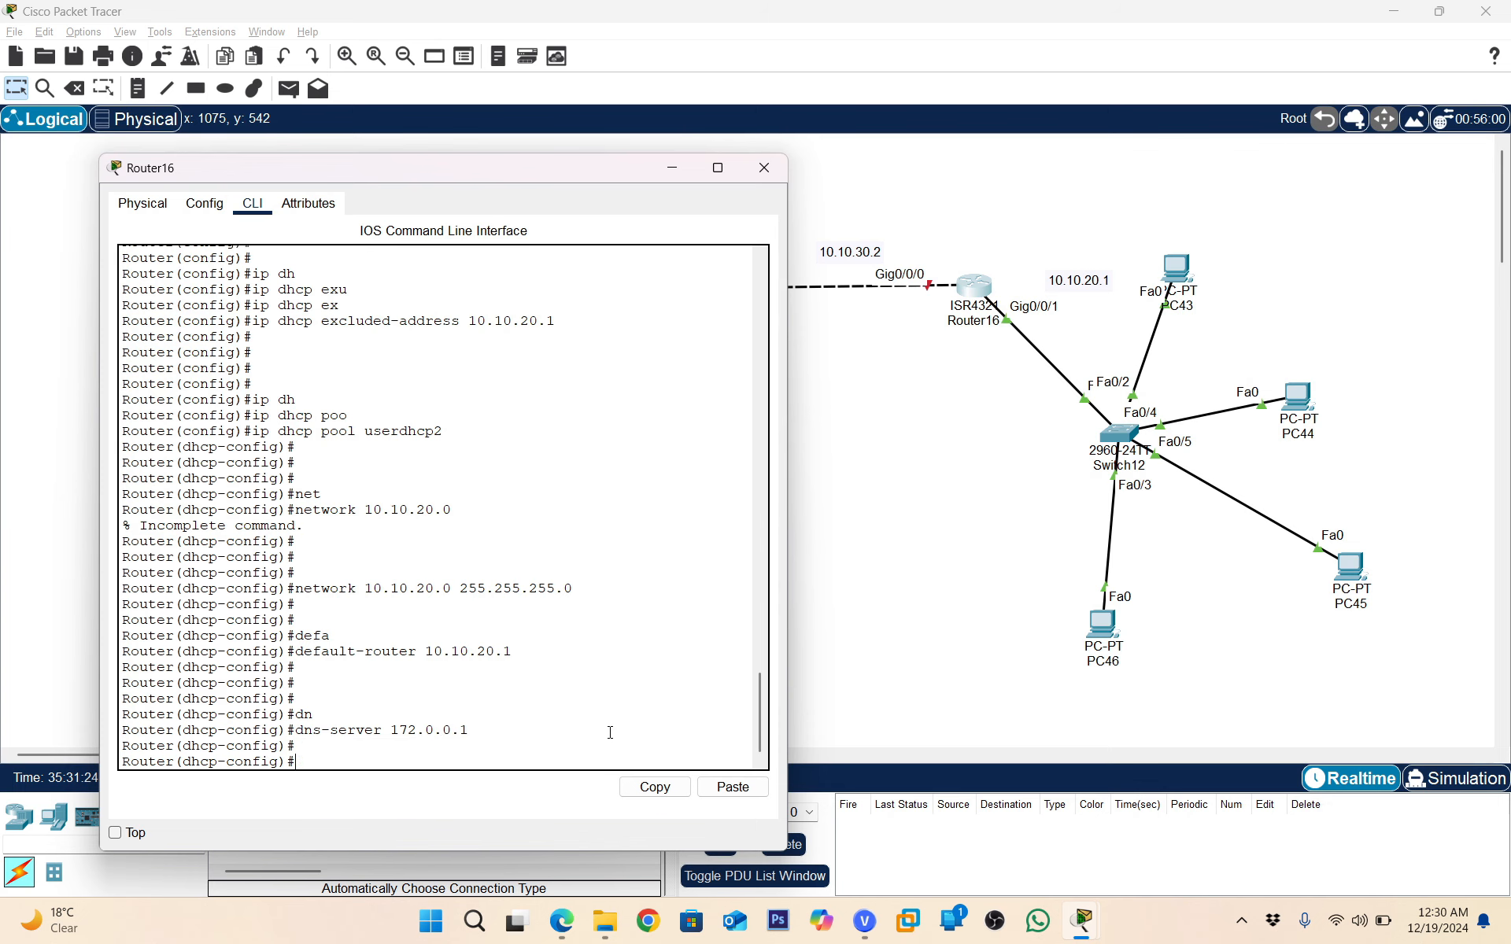
key(Return)
key(Return)
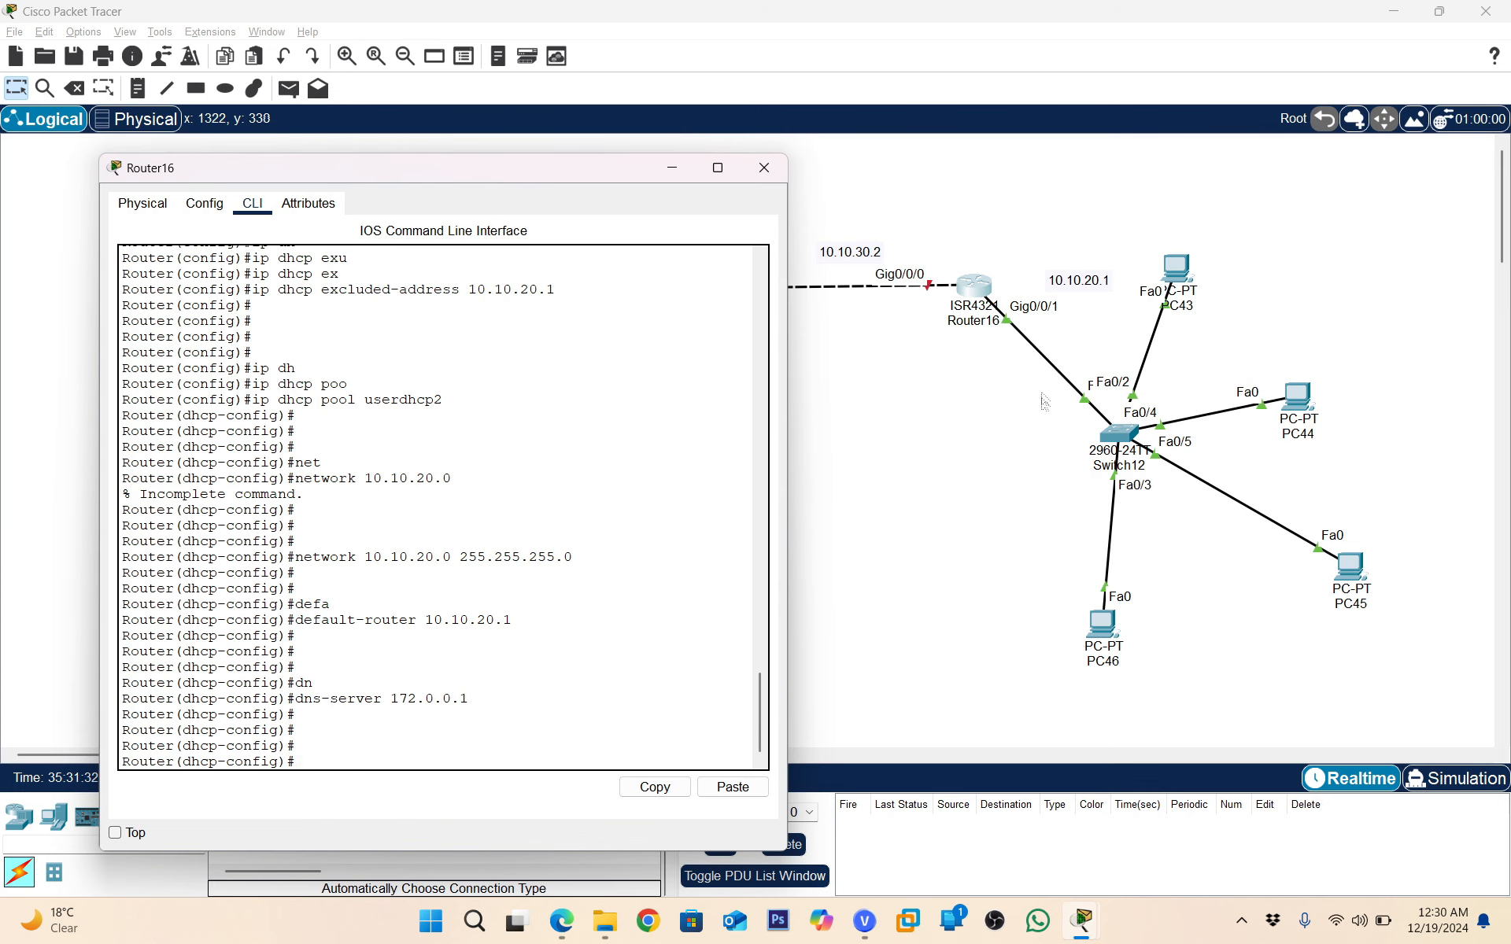
Renew PC43's address by switching its IPv4 configuration to static and back to DHCP
click(1177, 271)
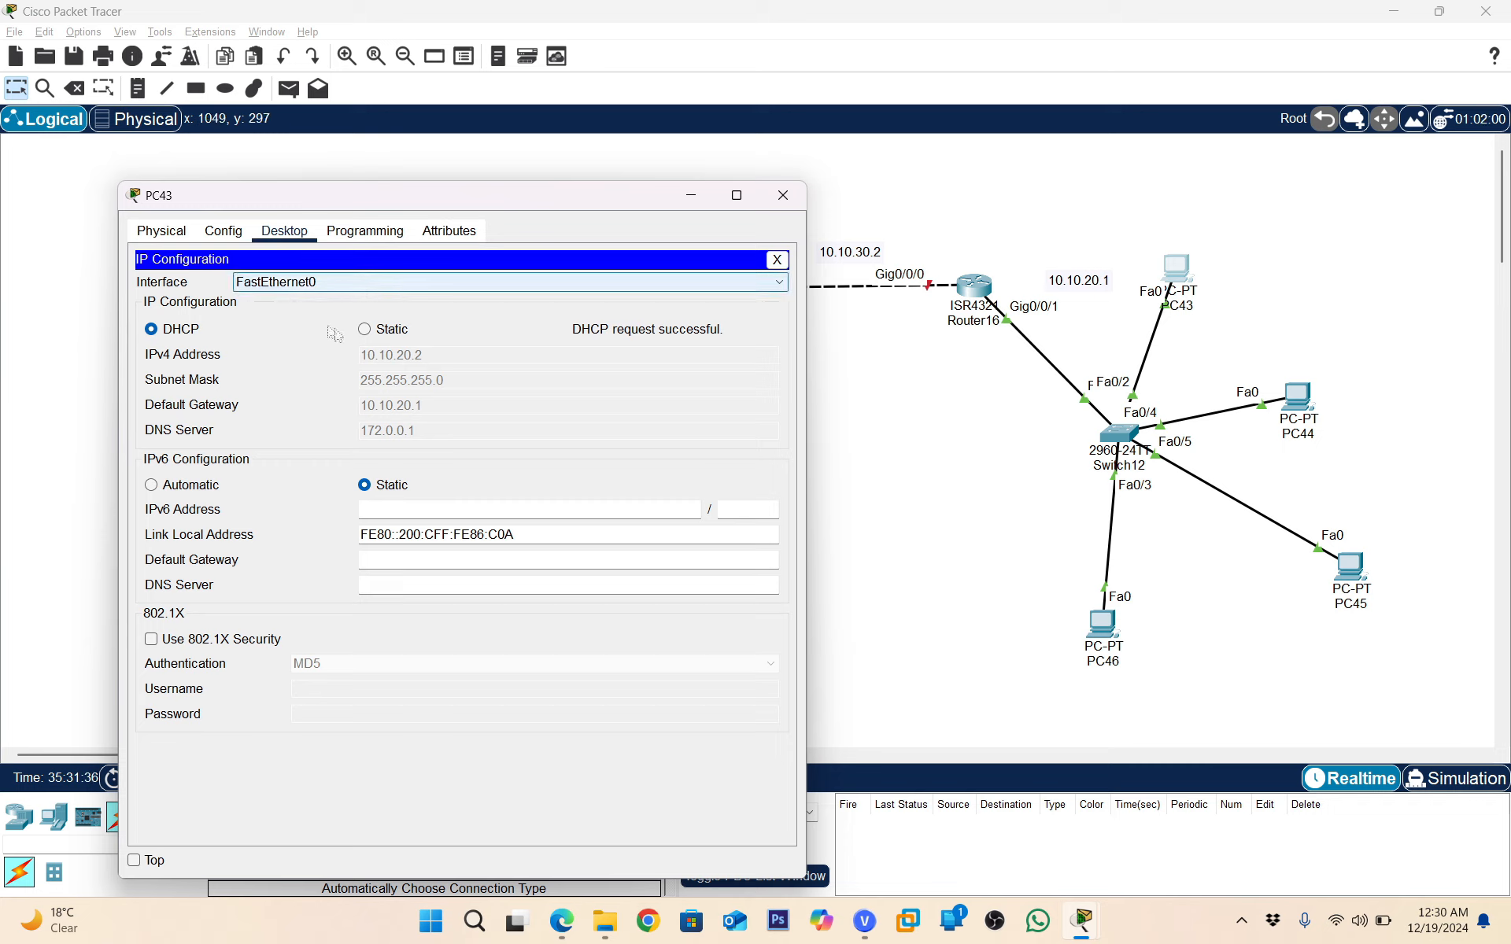
click(366, 329)
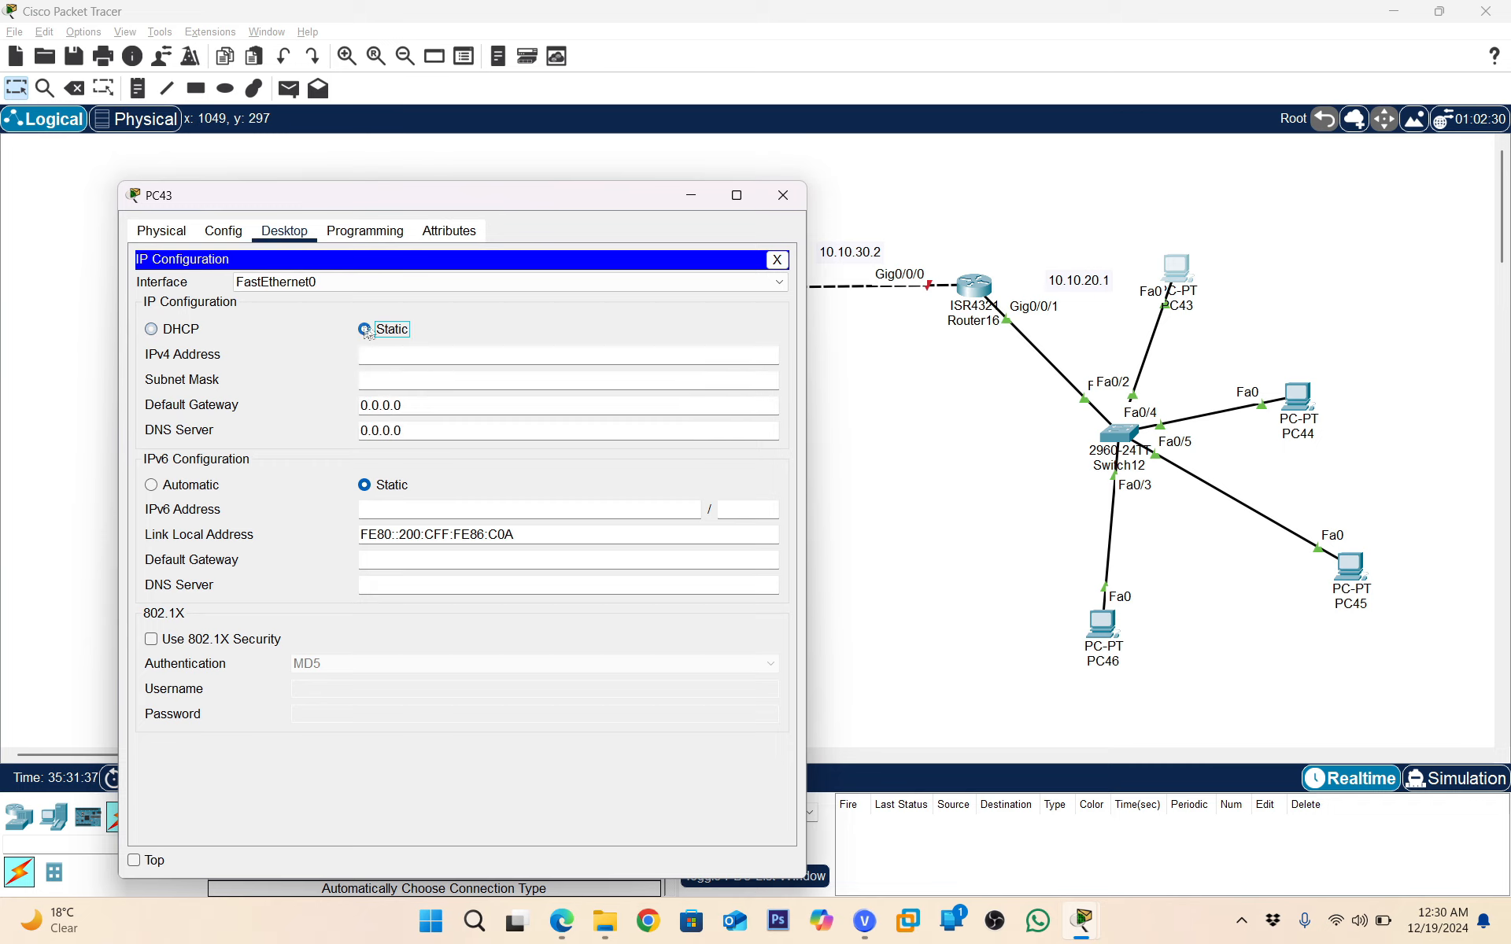
click(152, 329)
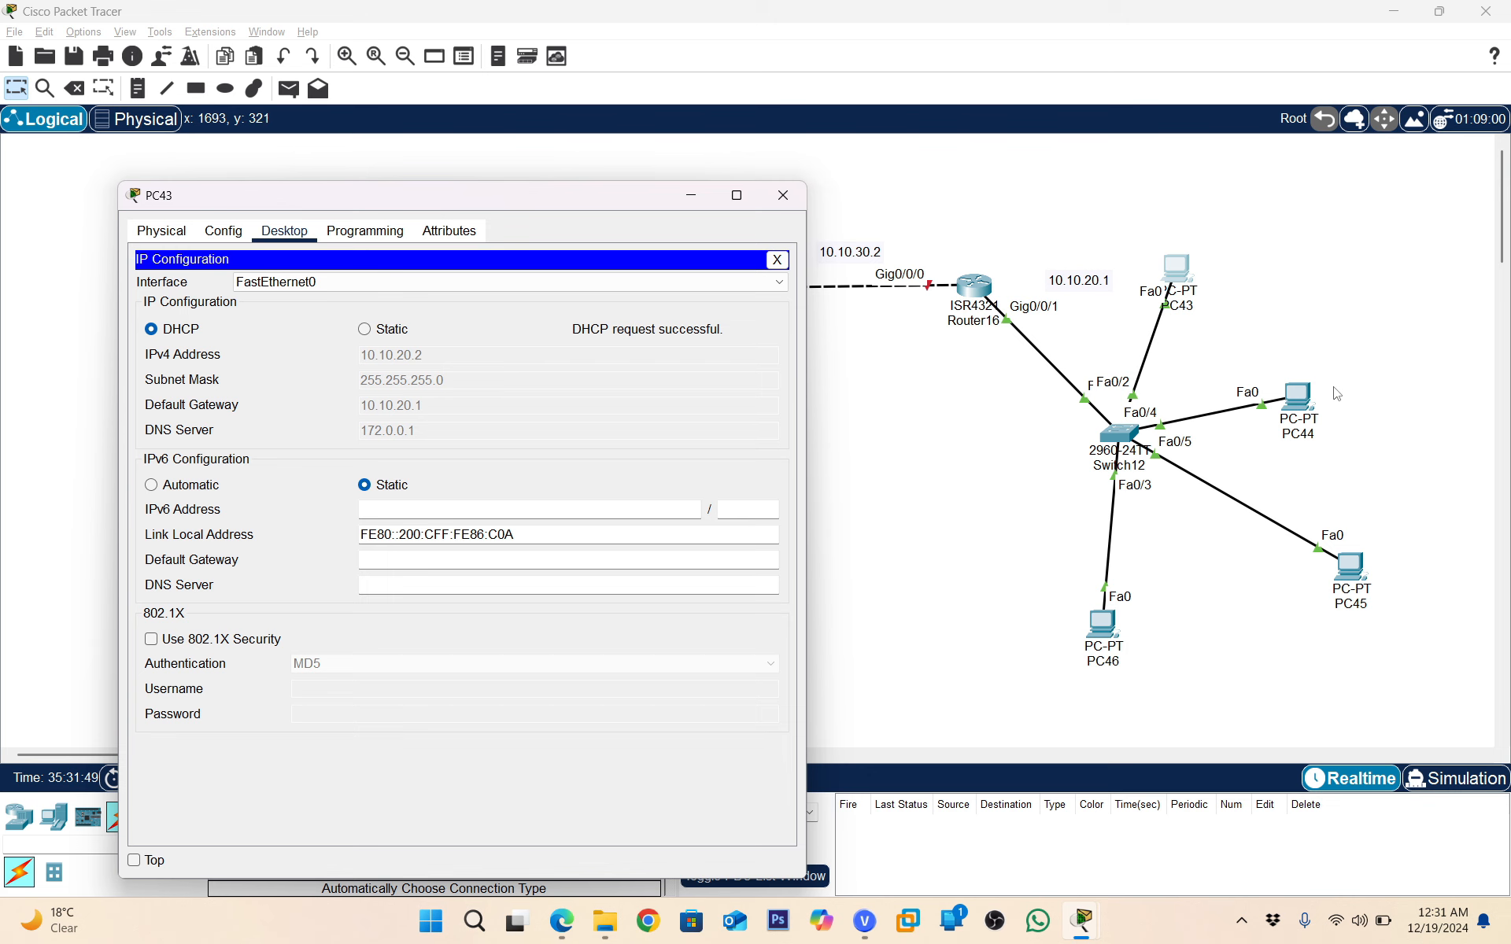
Set PC44's IPv4 configuration to DHCP so it requests an address from Router16
click(1298, 401)
click(634, 248)
click(694, 248)
drag(732, 214, 362, 211)
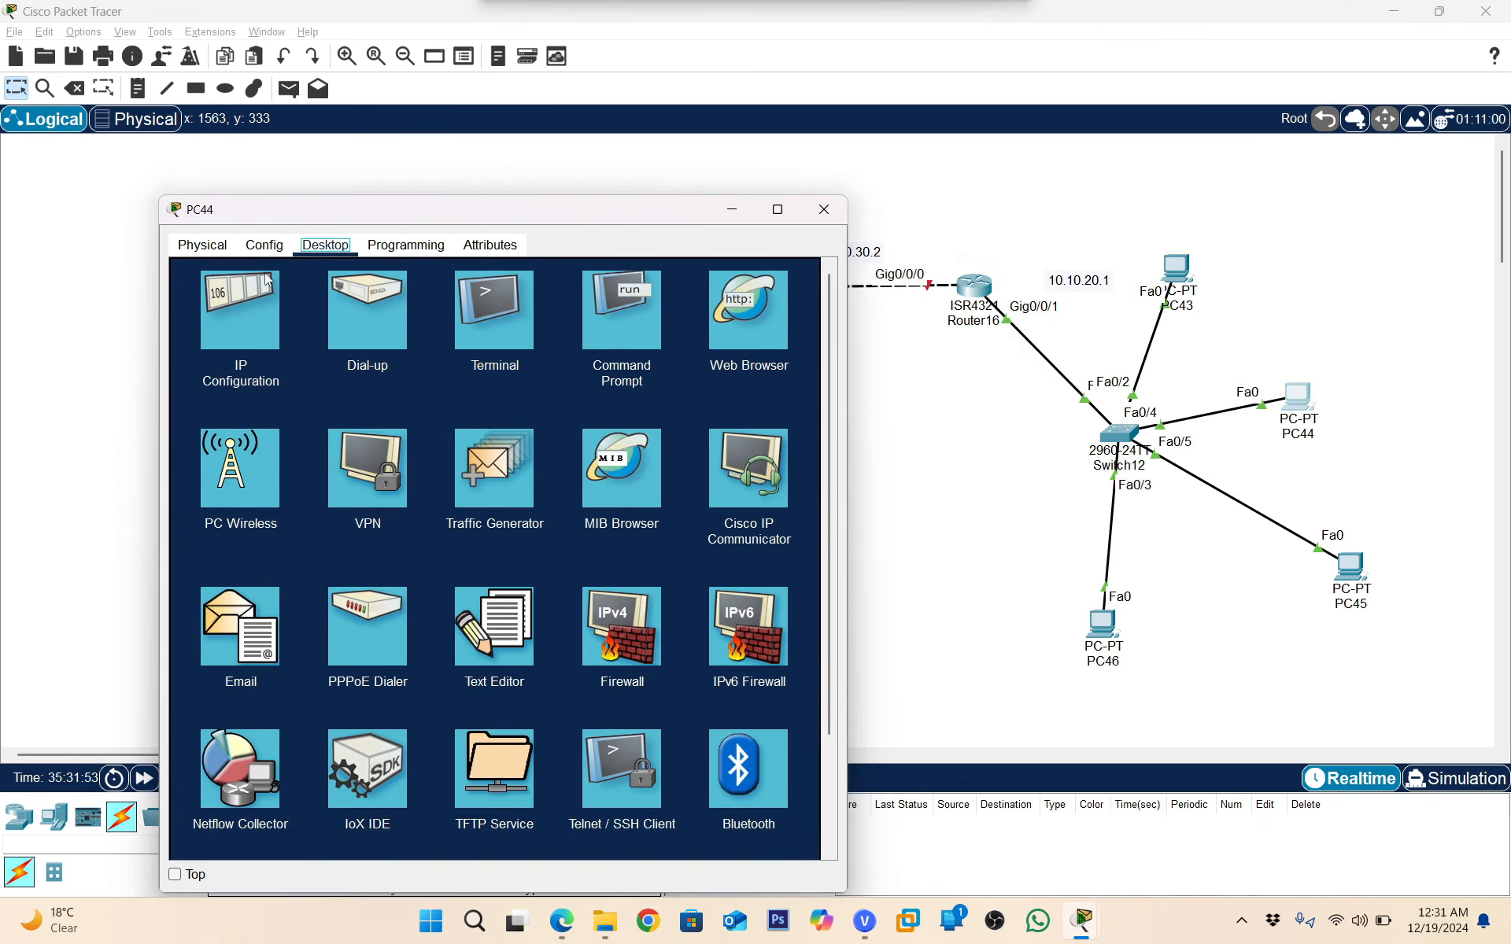
click(240, 319)
click(212, 345)
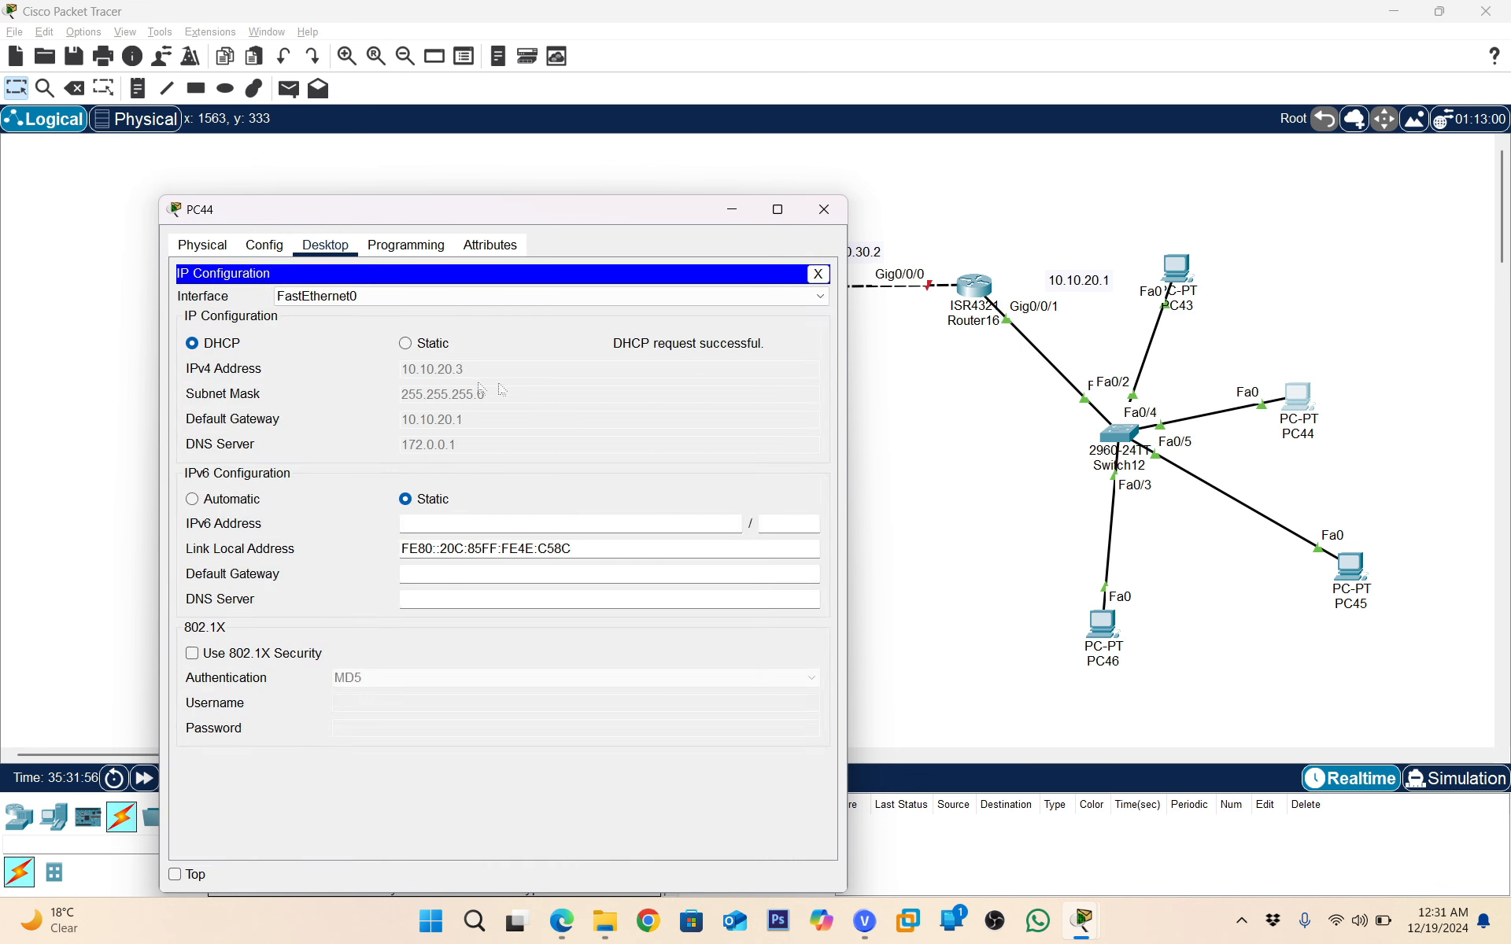
Set PC45's IPv4 configuration to DHCP and close the PC's window
click(1349, 573)
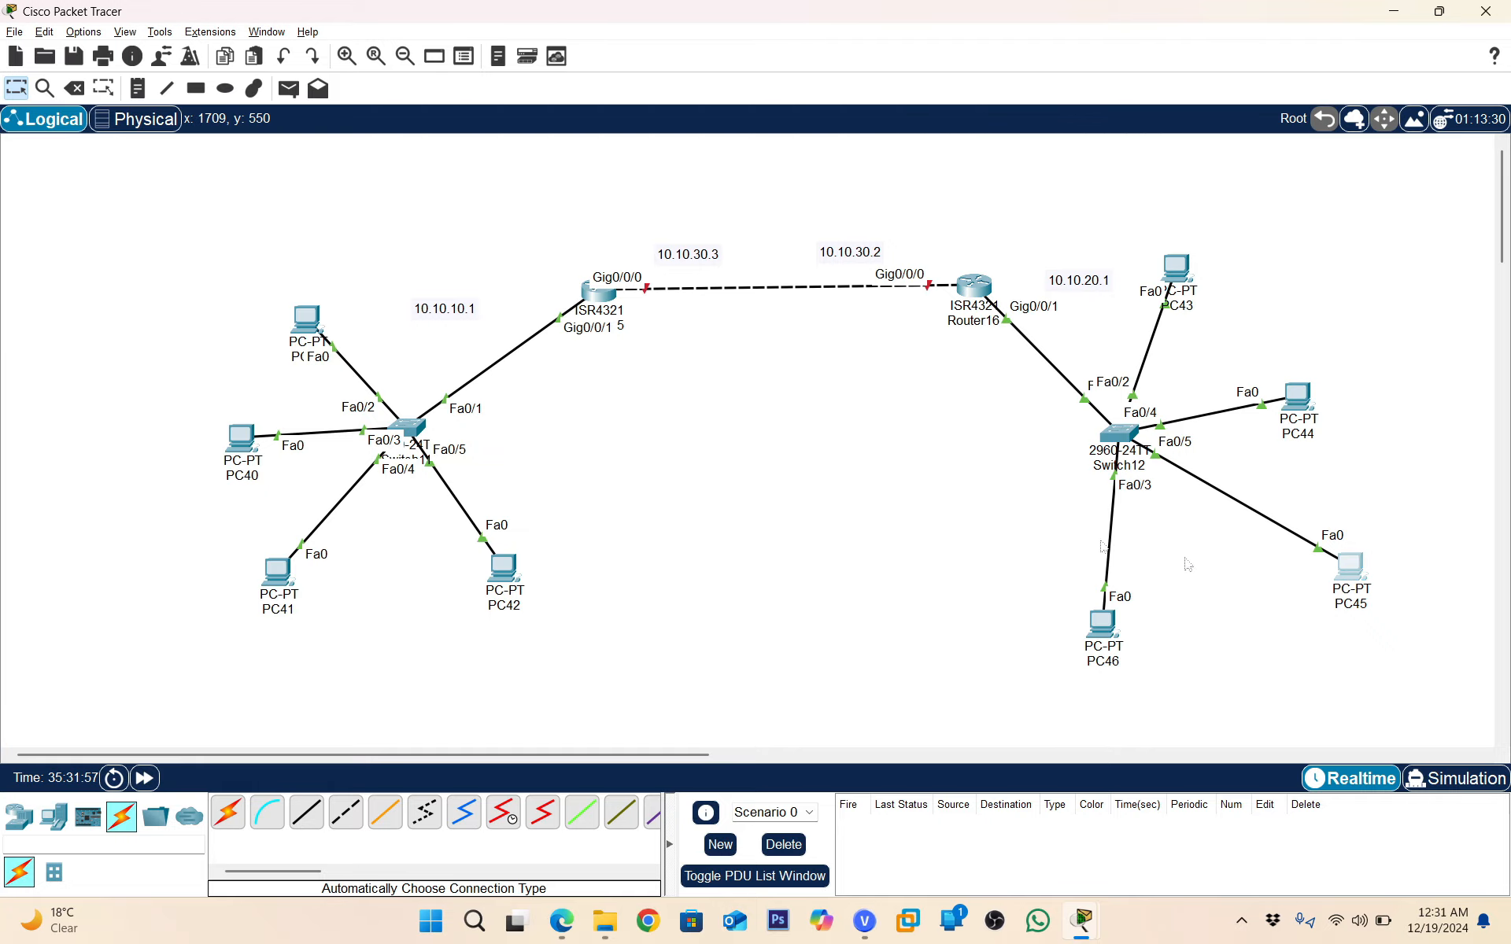
click(1349, 573)
click(697, 254)
drag(699, 212, 323, 160)
click(214, 255)
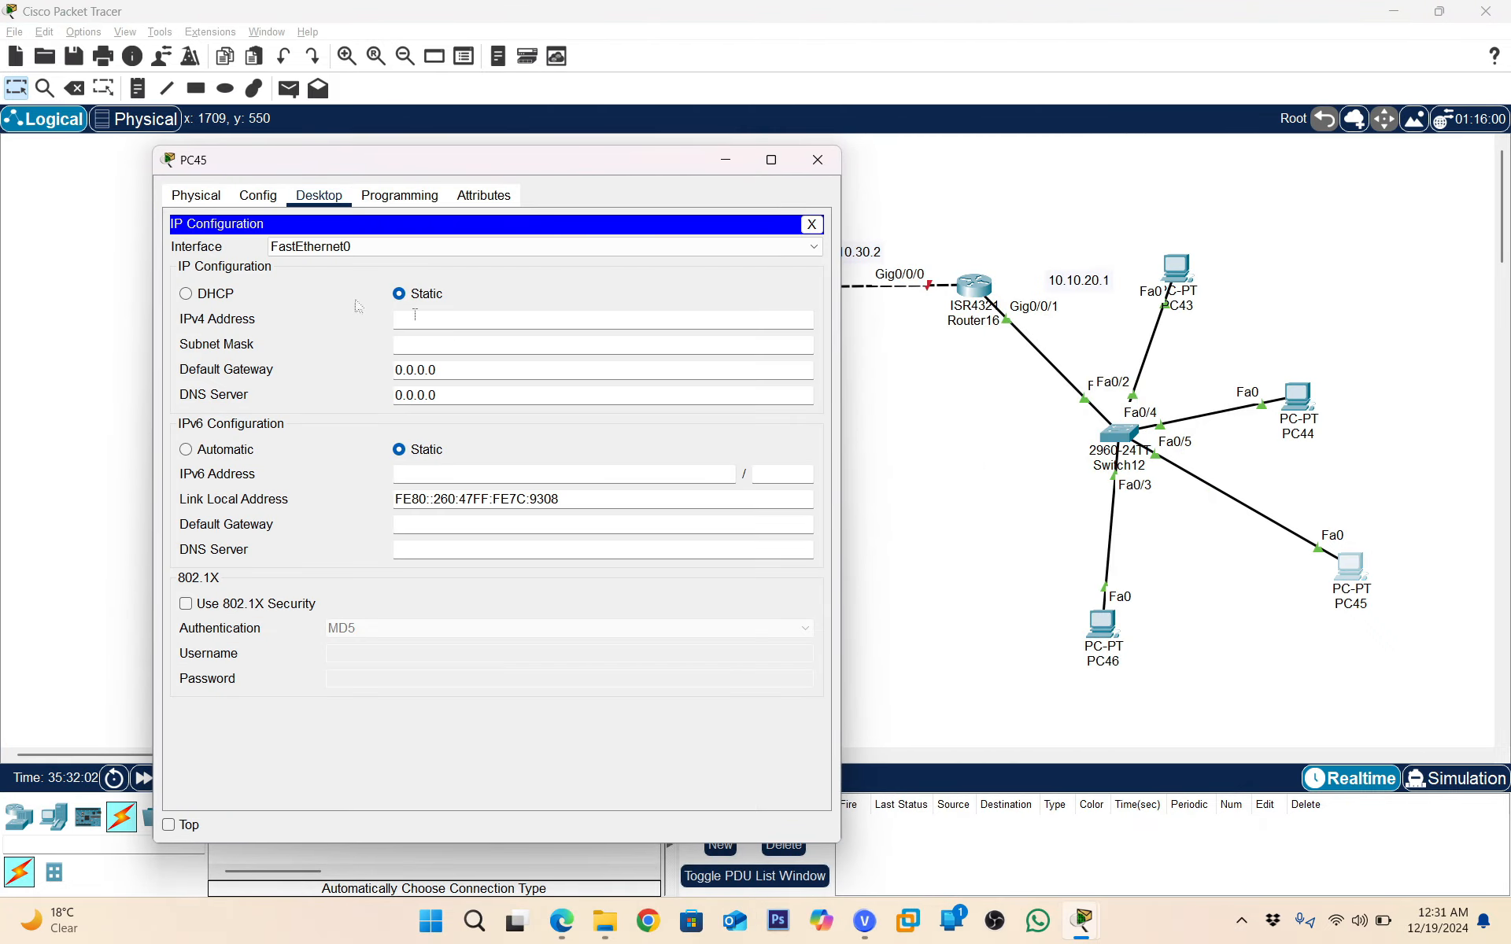
click(202, 296)
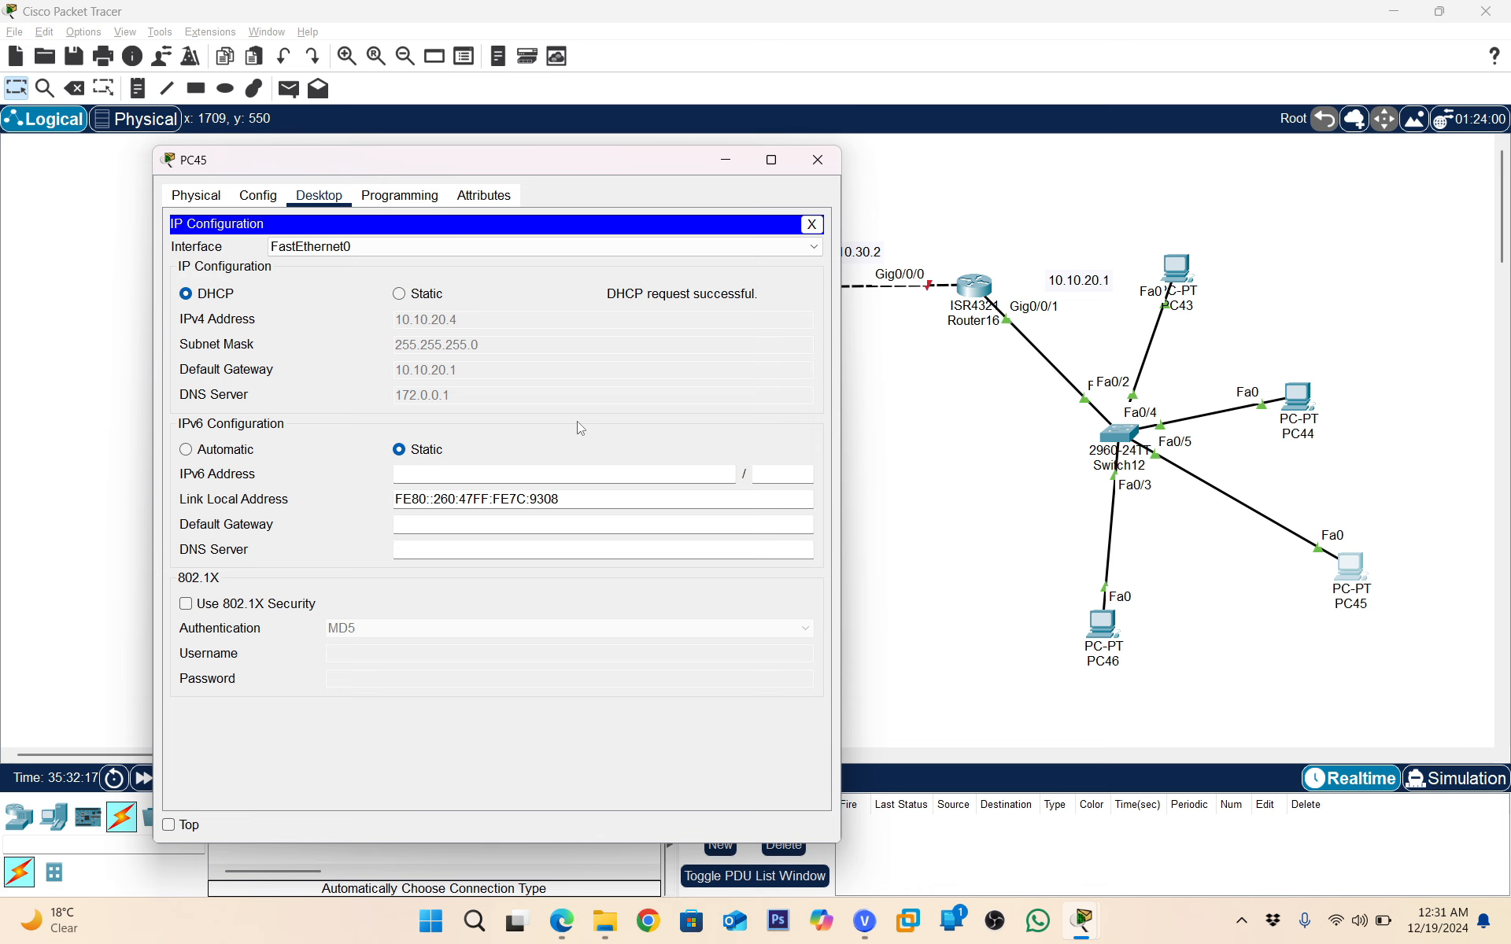
key(alt+F4)
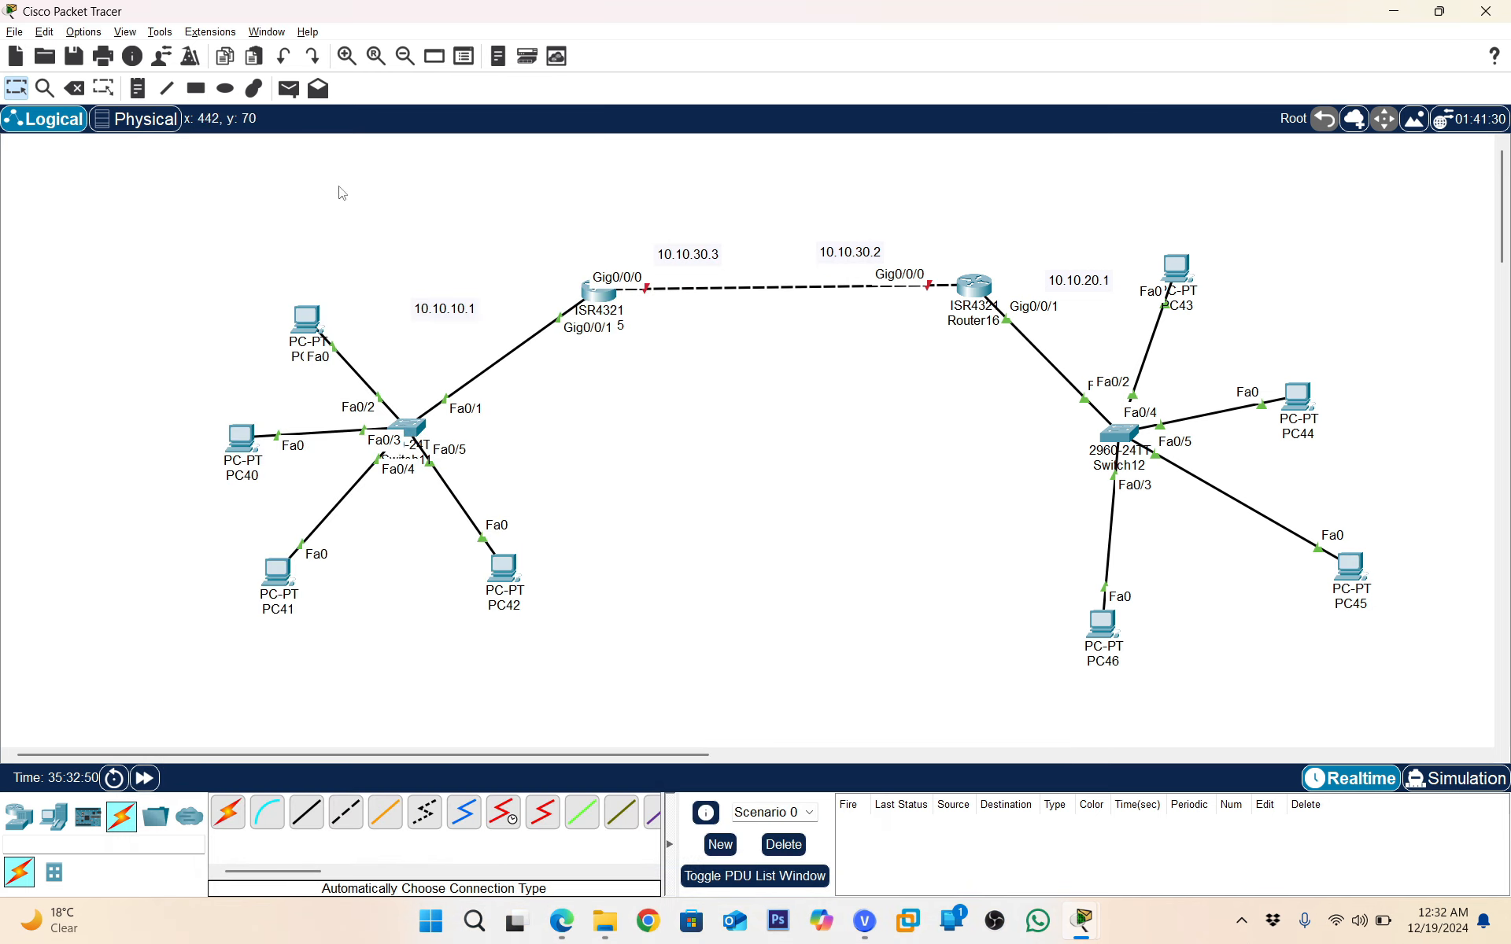
click(225, 88)
drag(112, 148, 335, 251)
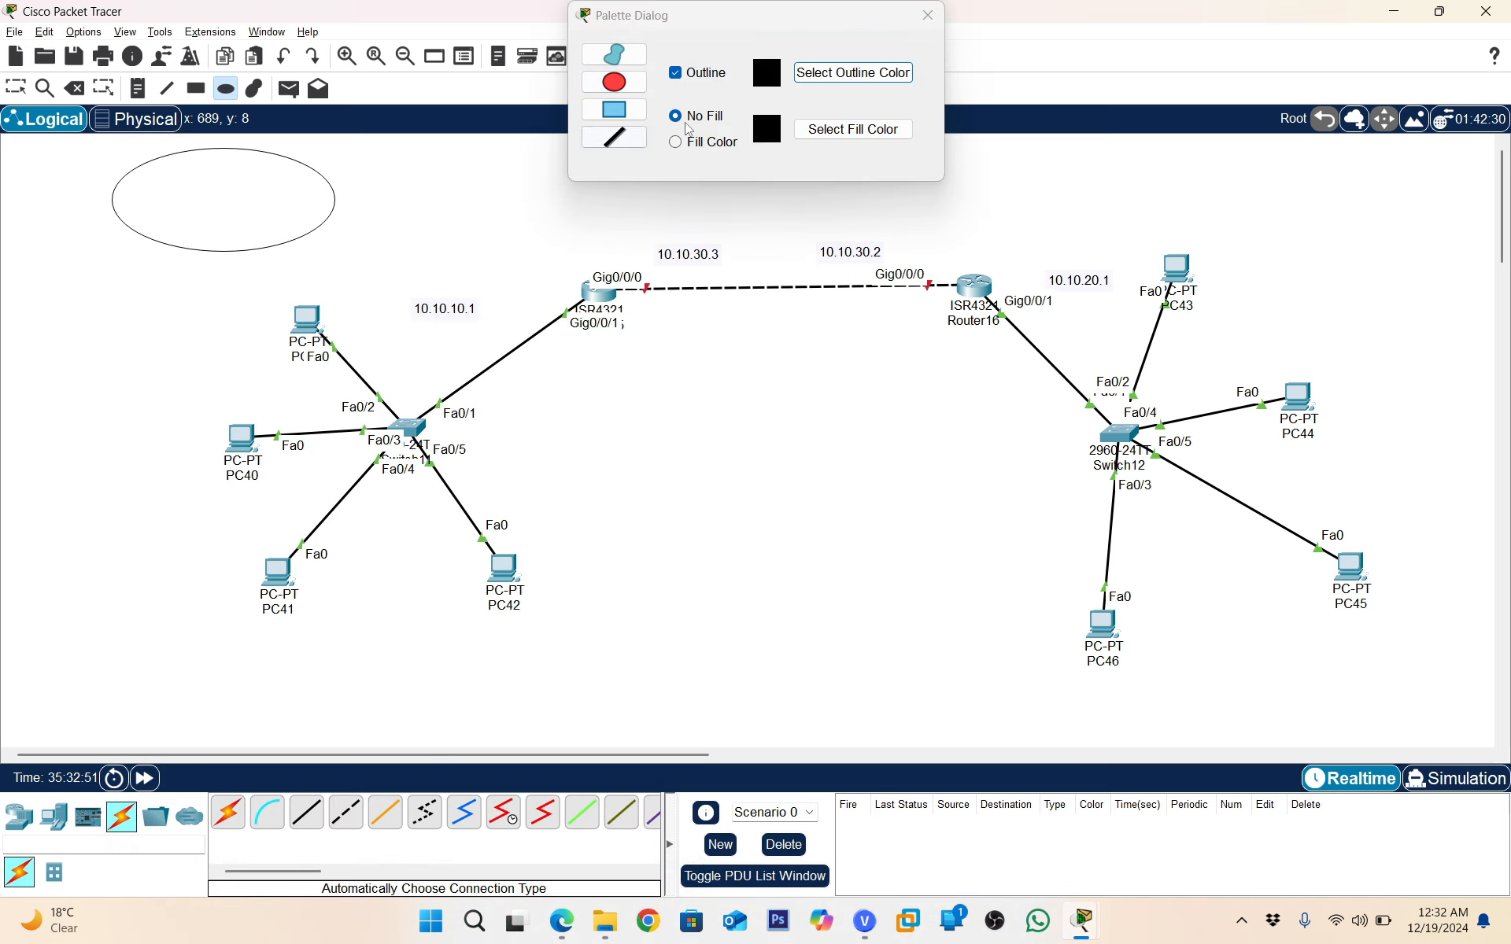
click(927, 15)
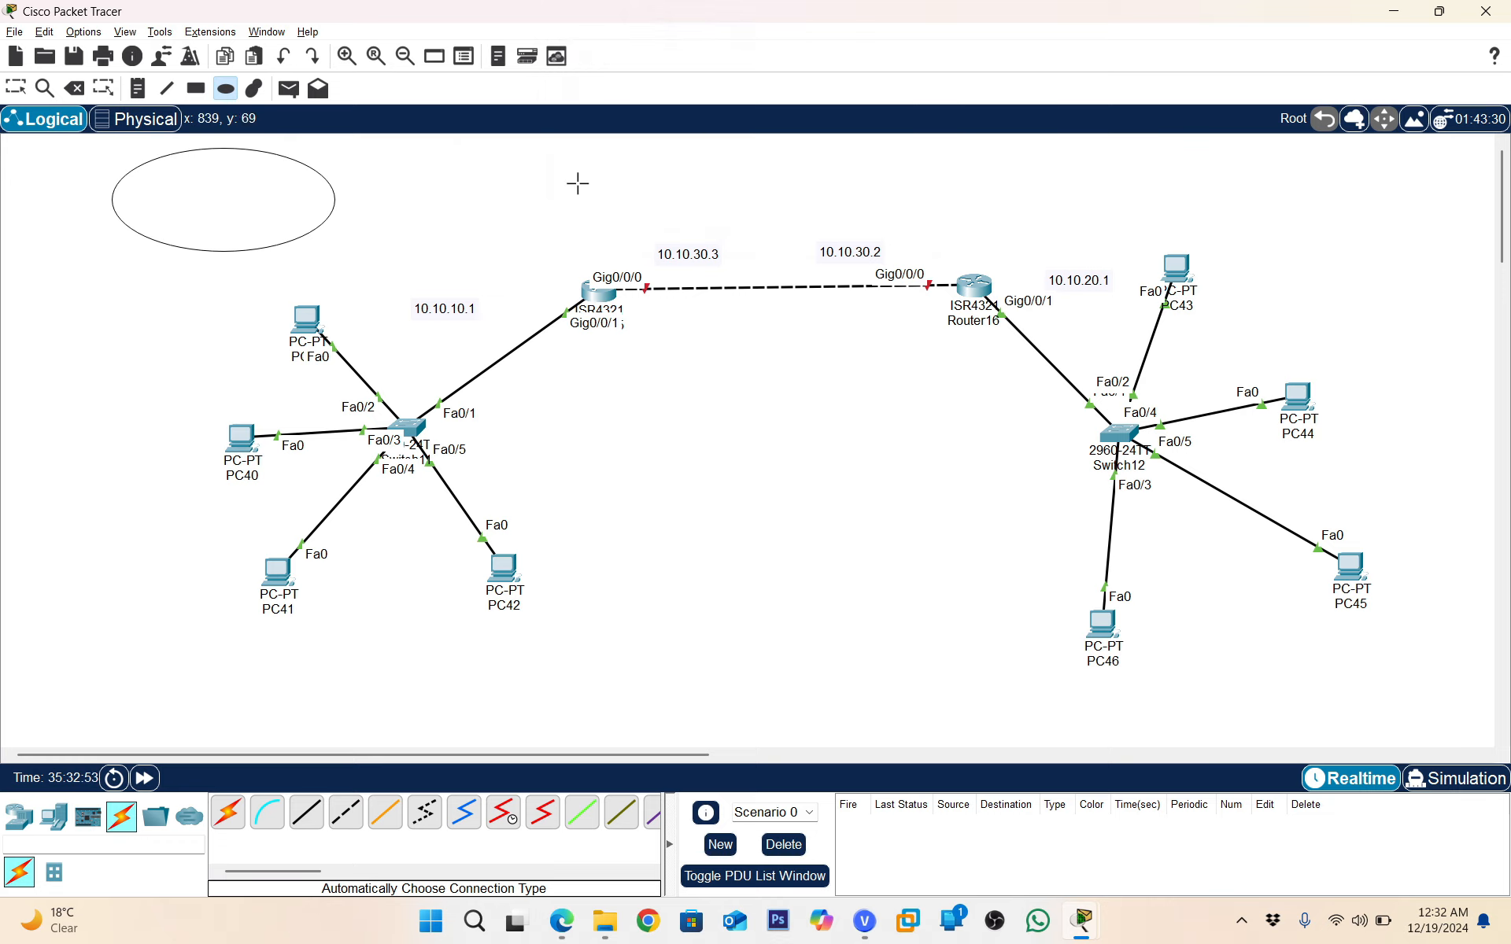
key(ctrl+z)
Draw one unfilled ellipse around the Router15 network and another around the Router16 network
drag(103, 193, 712, 698)
drag(921, 187, 1501, 738)
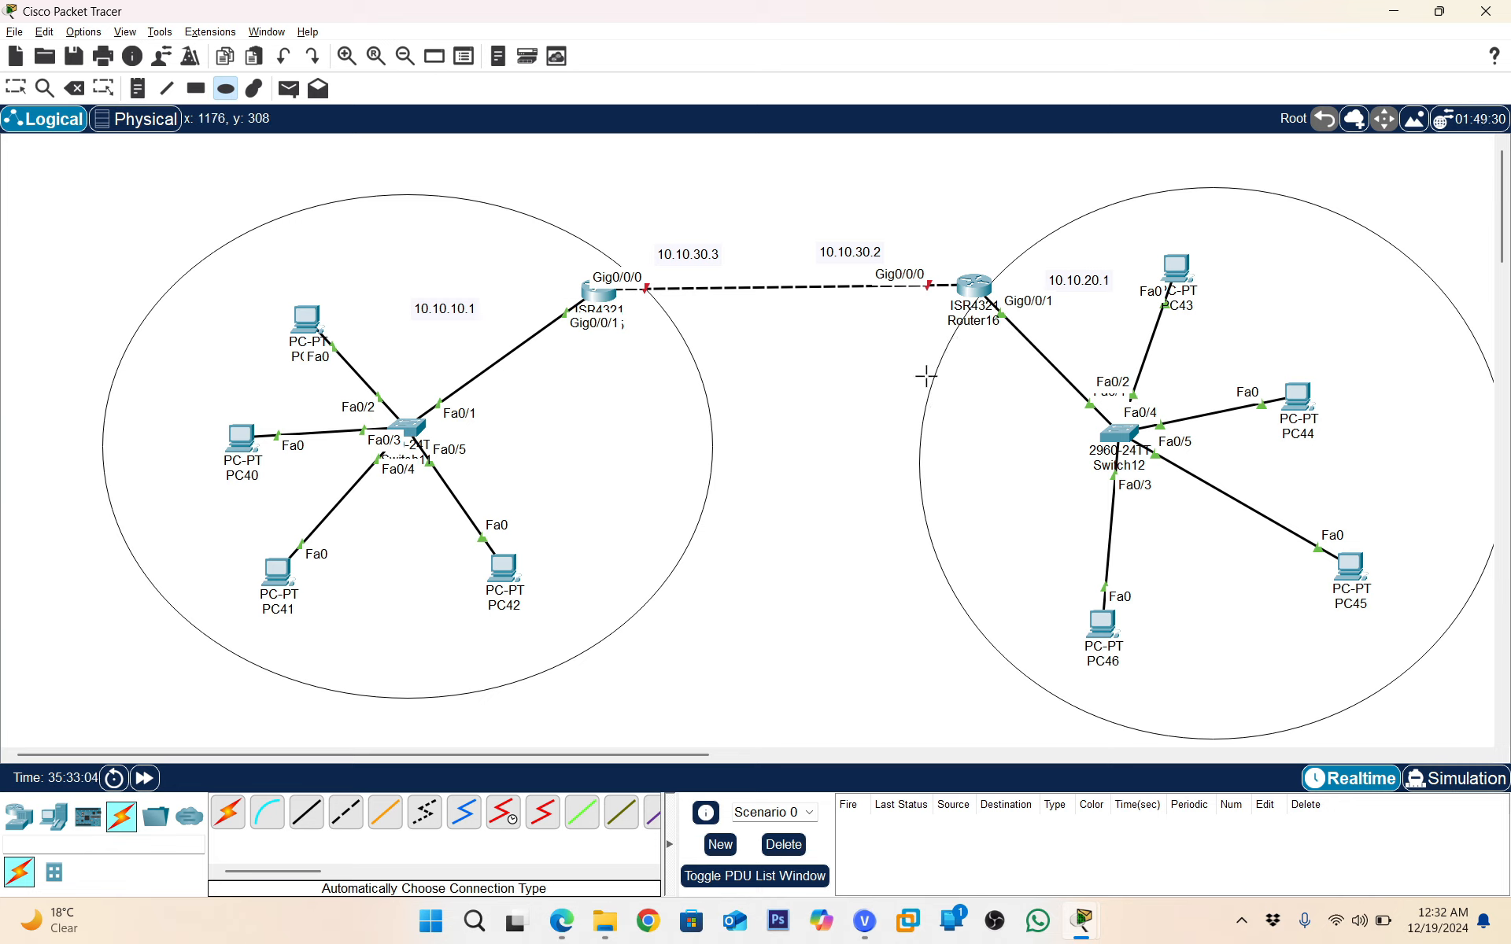
key(Escape)
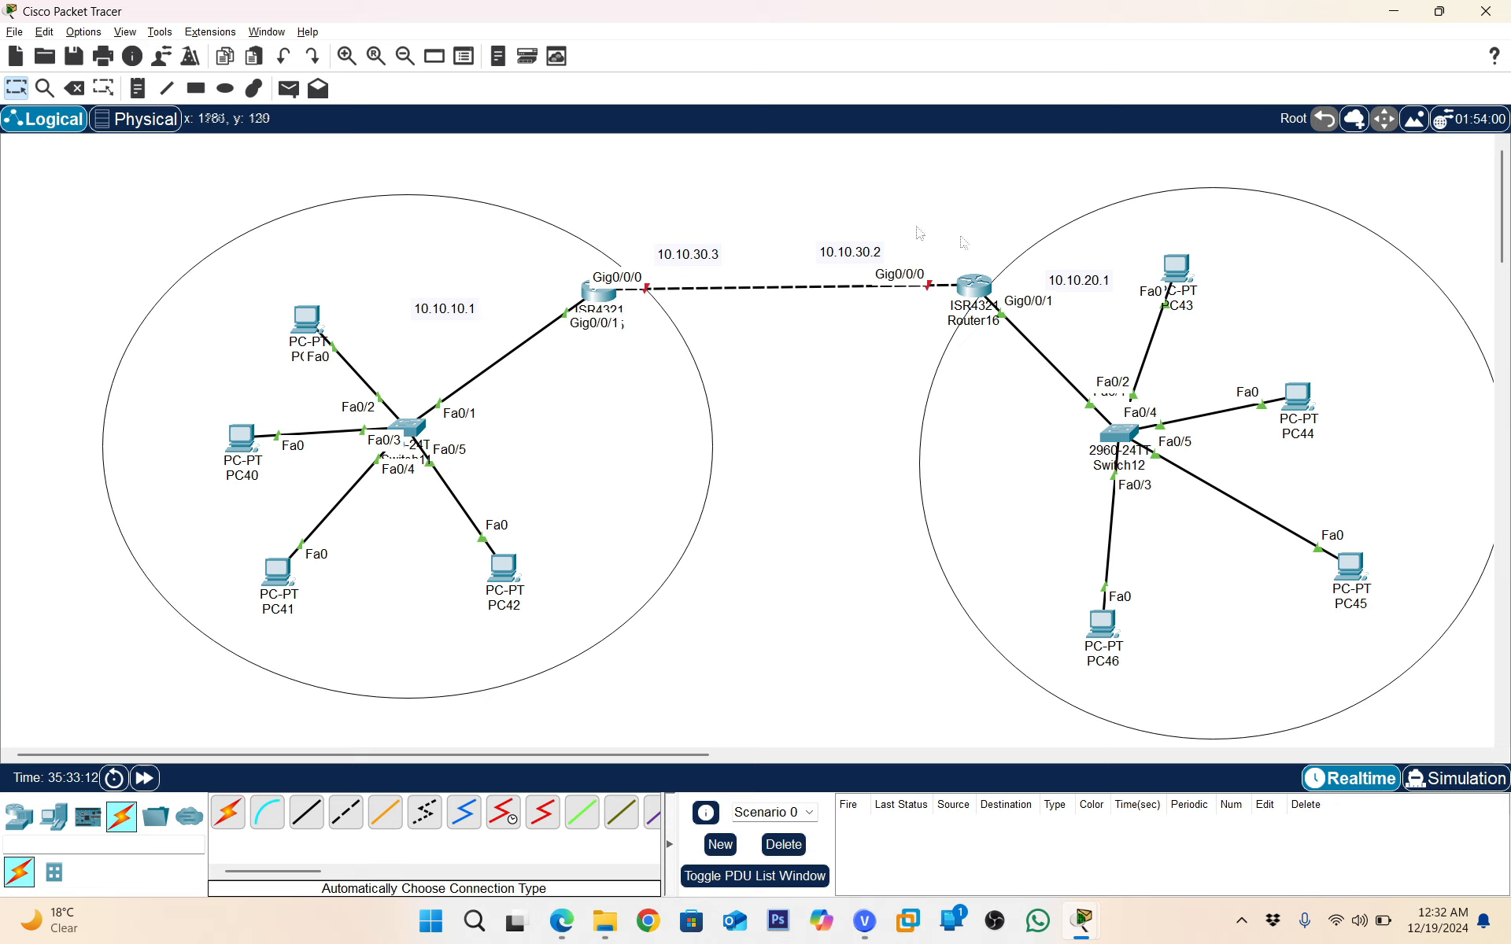
Open Router15's command line and enter global configuration mode
click(608, 307)
text(conf t)
key(Return)
key(Return)
key(Return)
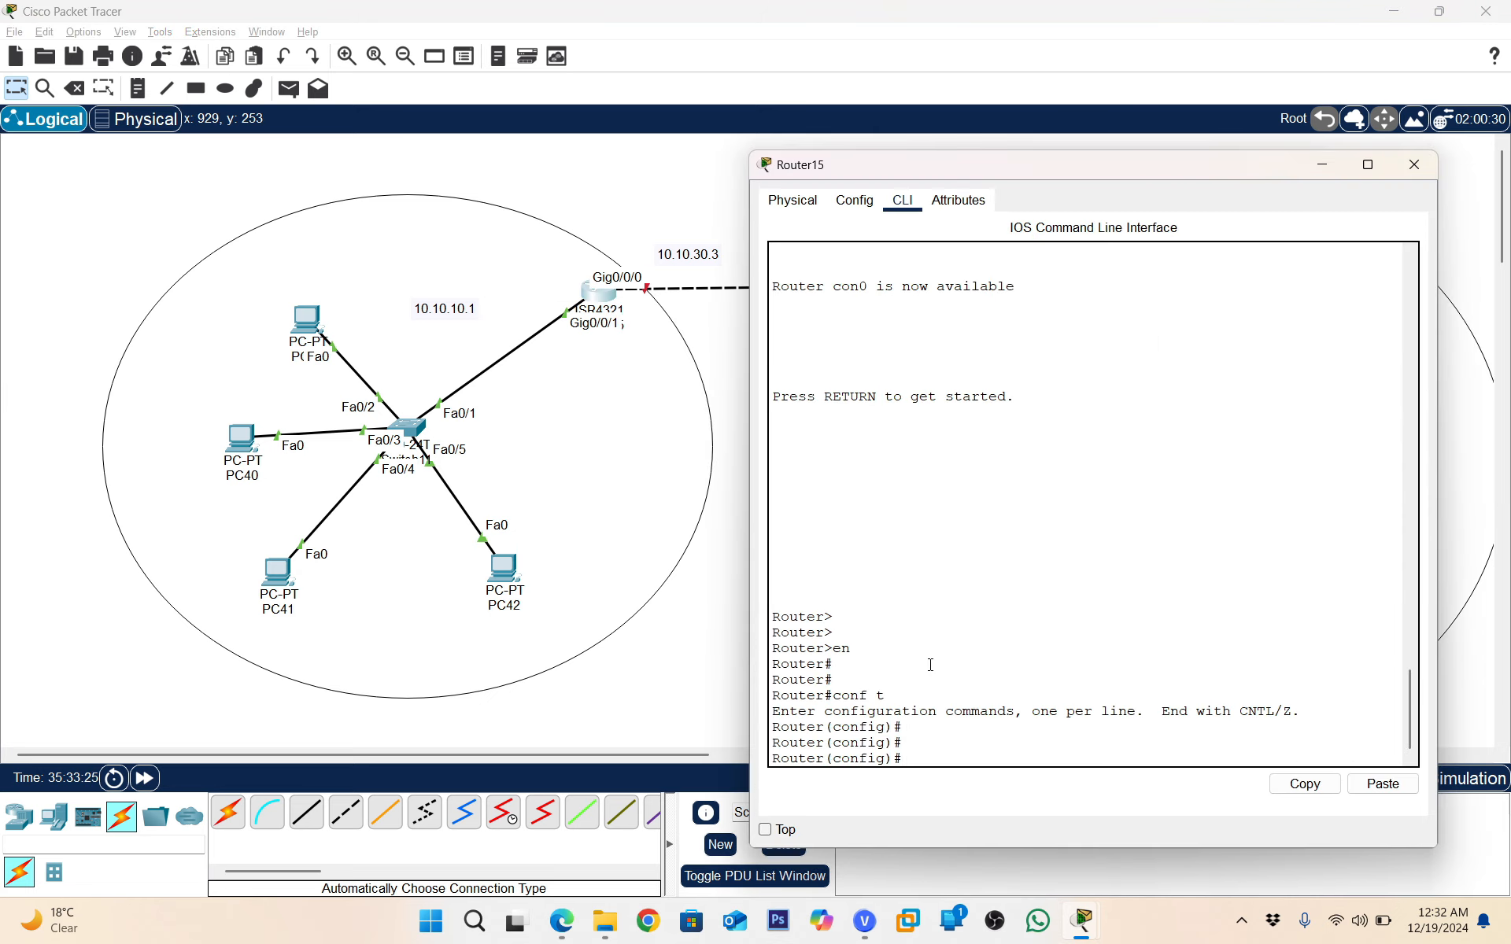
Assign IP address 10.10.30.1 with mask 255.255.255.0 to interface GigabitEthernet 0/0/0 on Router15
text(inter)
key(Tab)
text(gi)
key(Tab)
text(0)
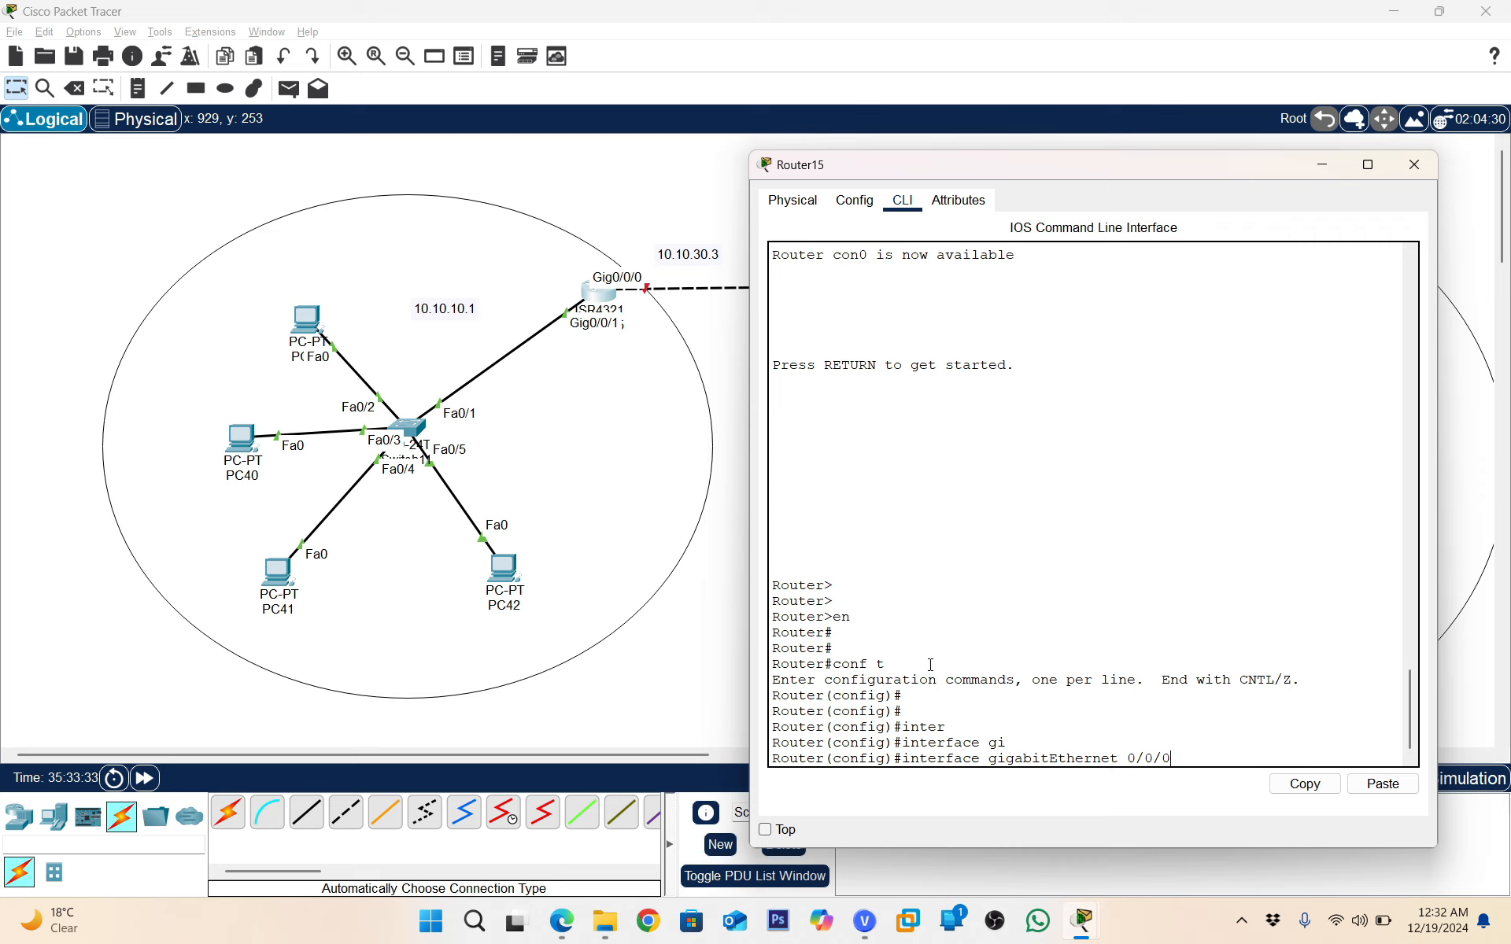
key(Return)
text(ip add)
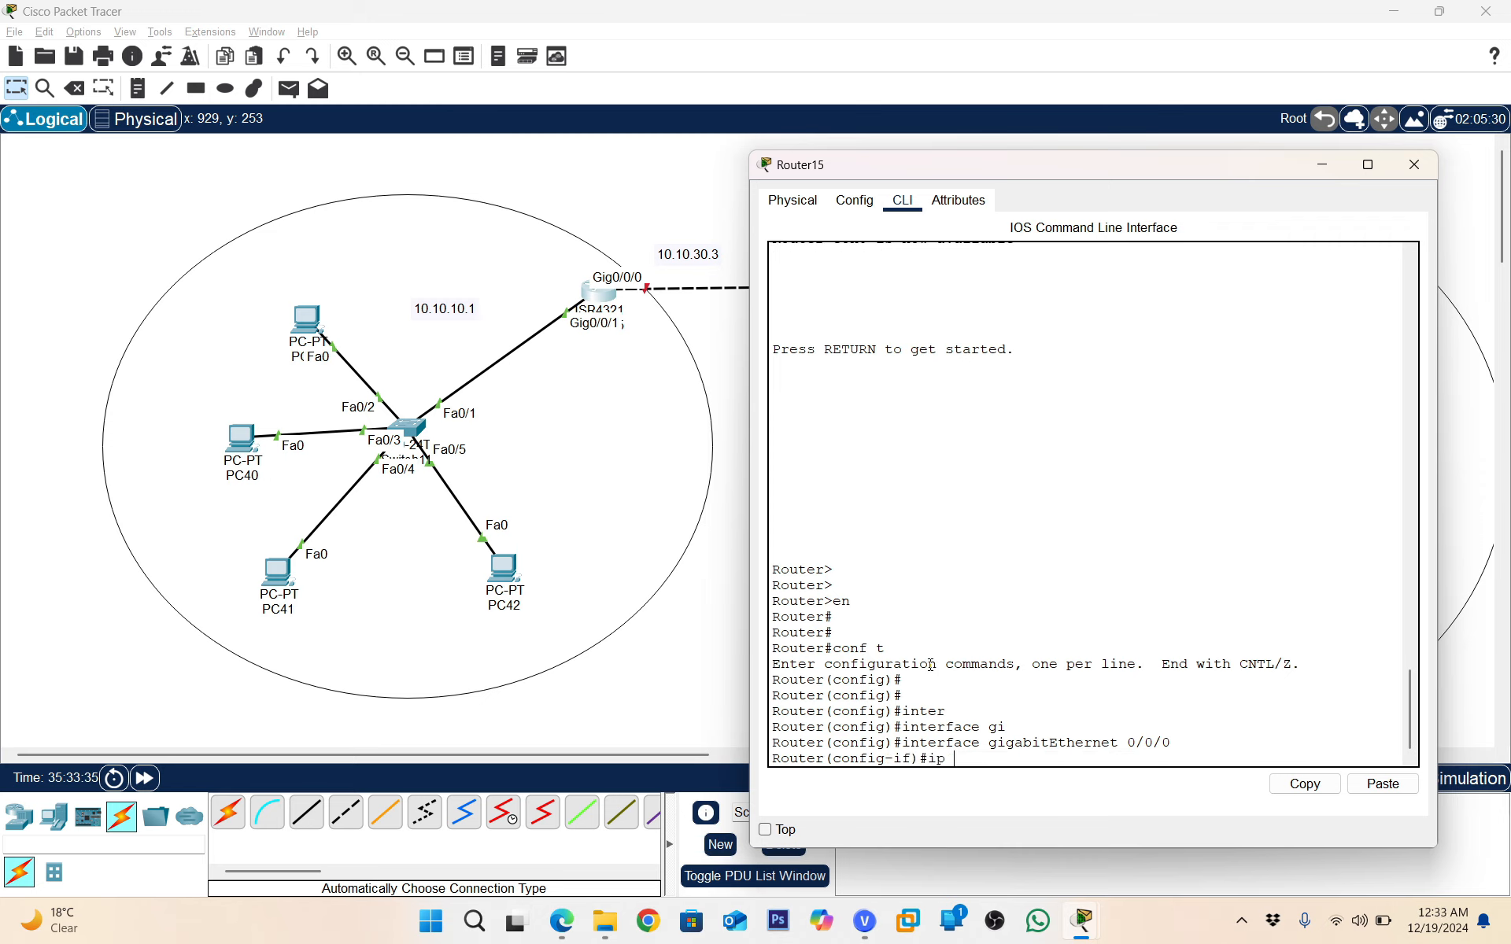
key(Tab)
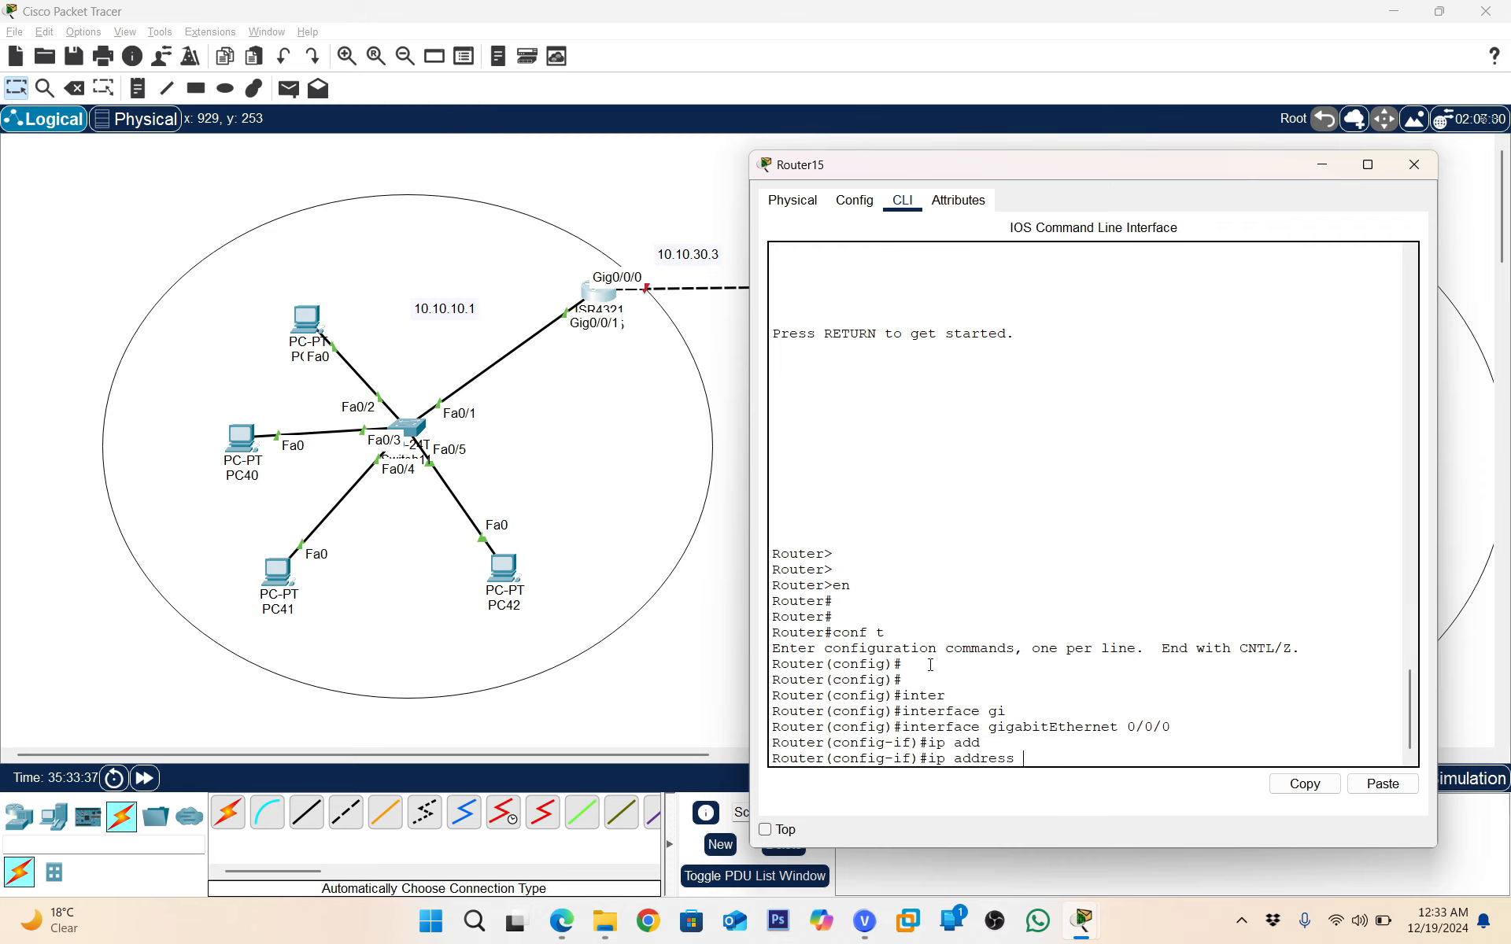
text(10.10.30.1)
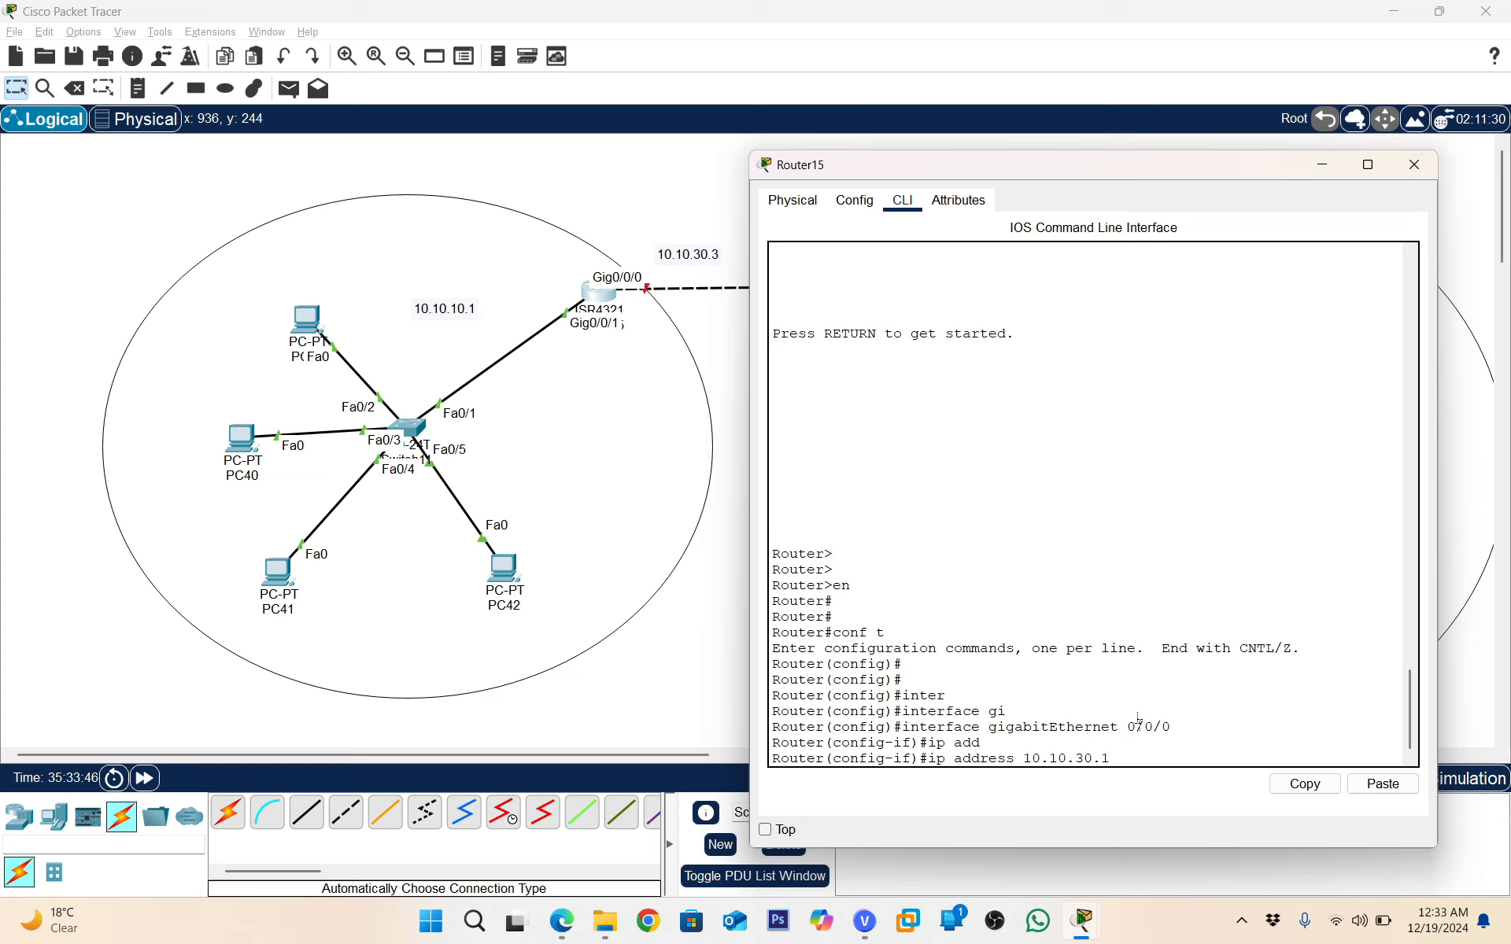
text(255.255.255.)
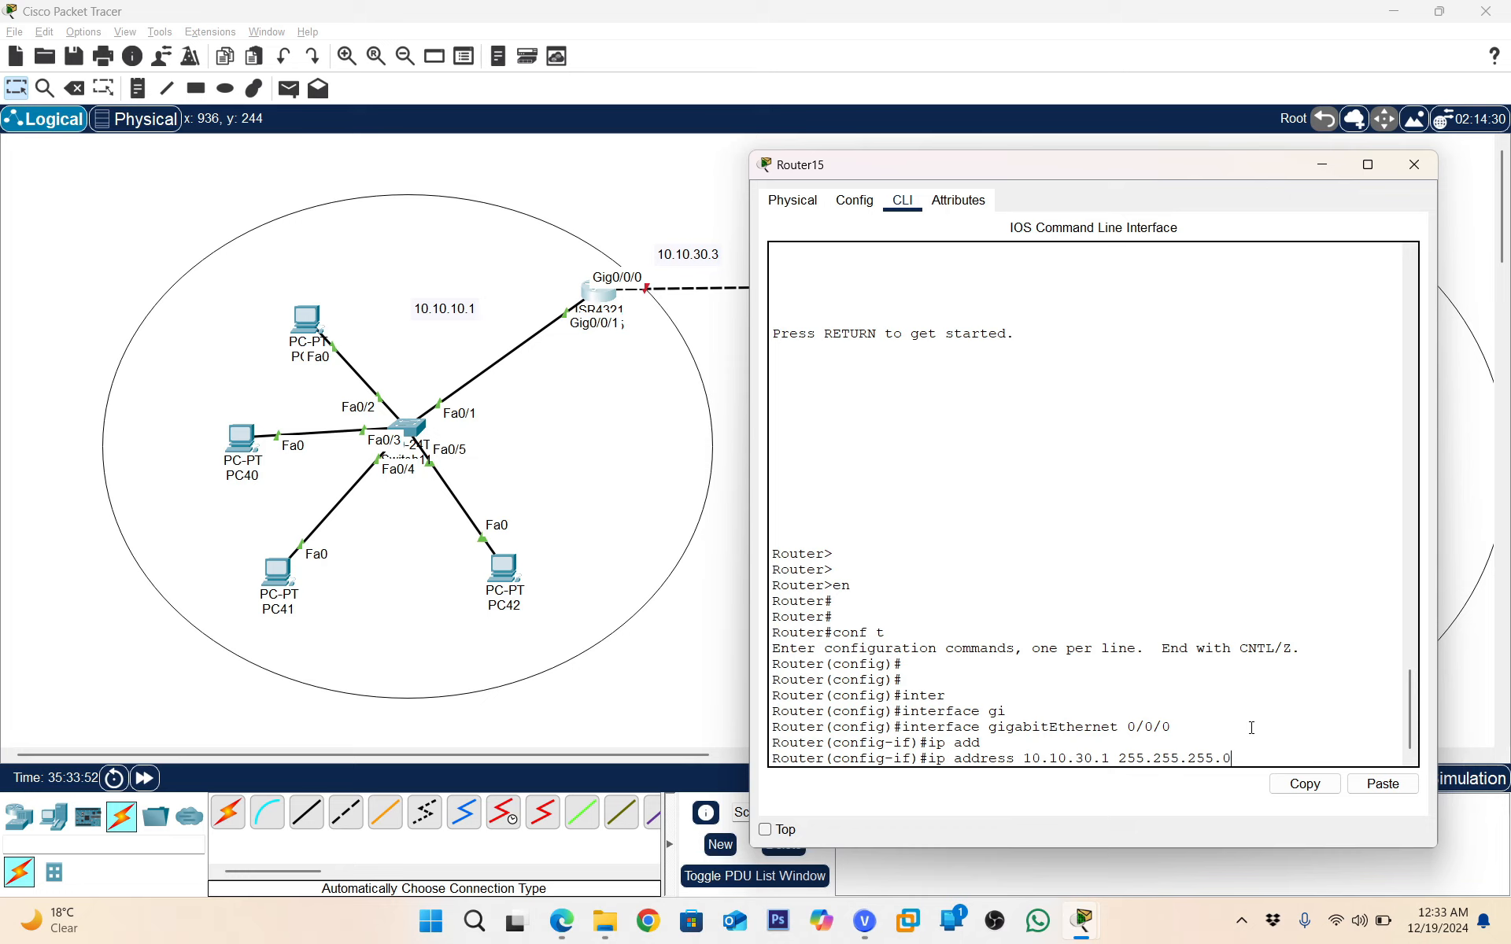
text(0)
key(Return)
Enable Router15's GigabitEthernet 0/0/0 interface and return to global configuration mode
text(no shut)
key(Return)
key(Return)
key(Return)
key(Return)
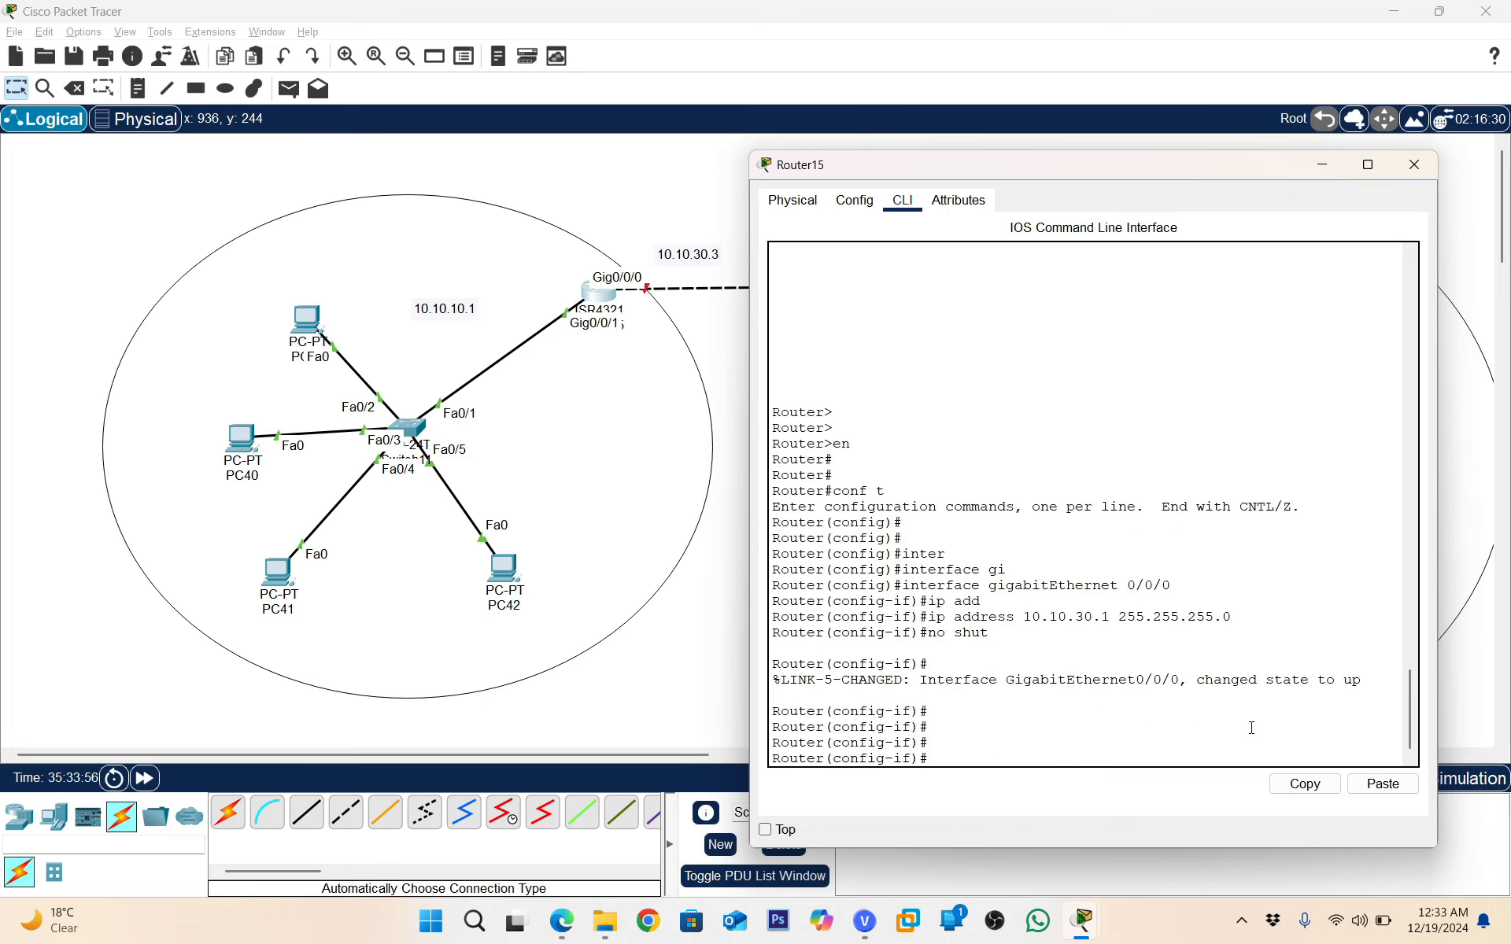
drag(1131, 168, 464, 146)
text(exit)
key(Return)
key(Return)
key(Return)
key(Return)
key(Return)
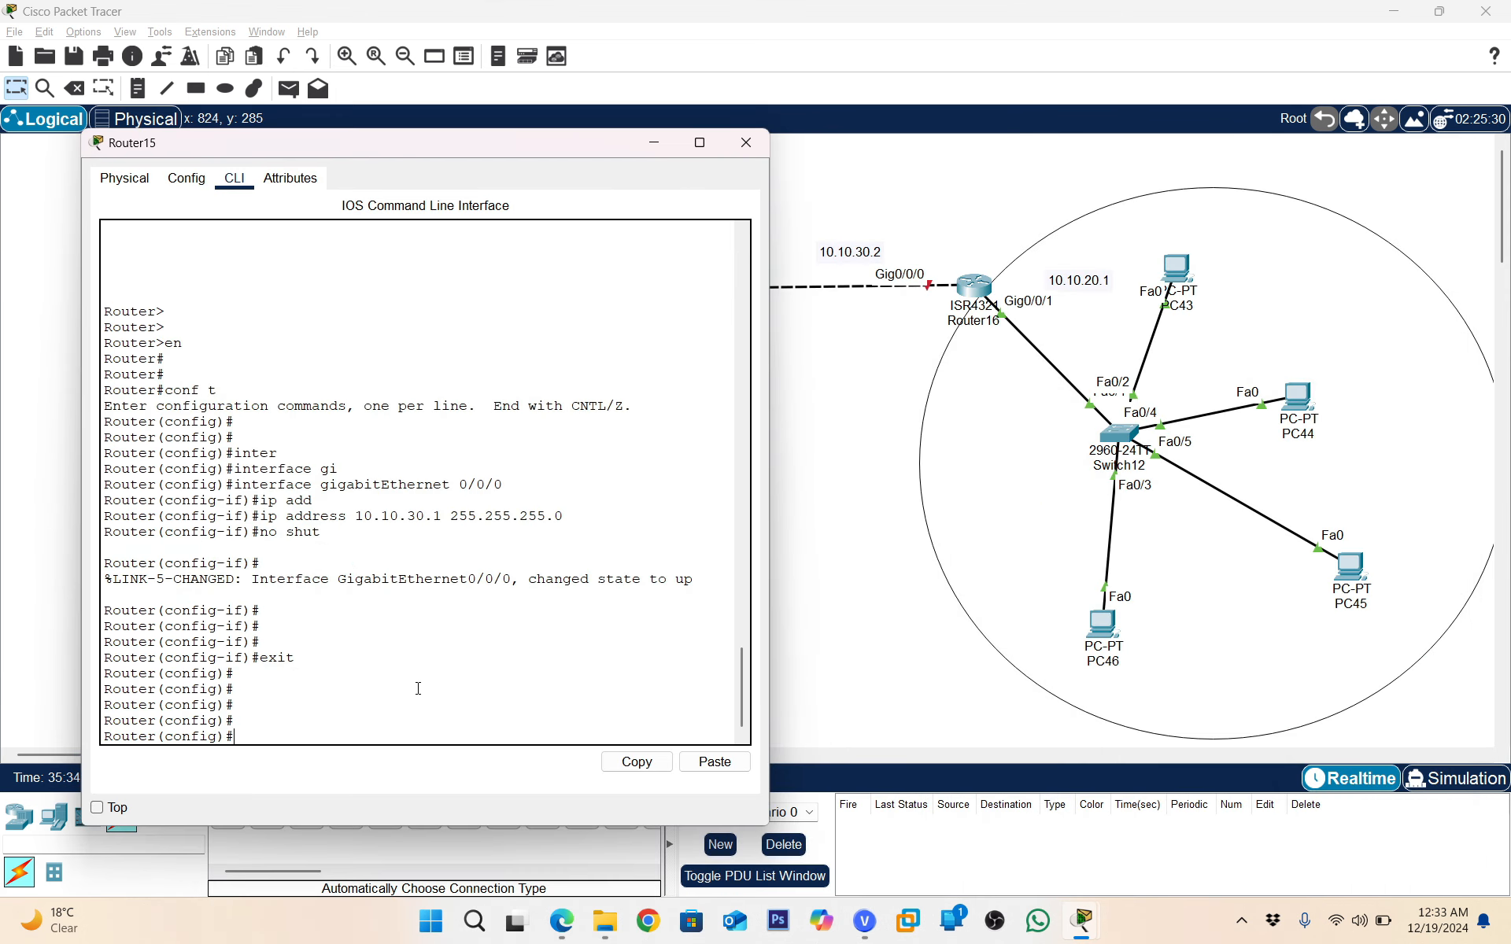
Enter RIP routing configuration on Router15
text(rou)
key(Tab)
text(rip)
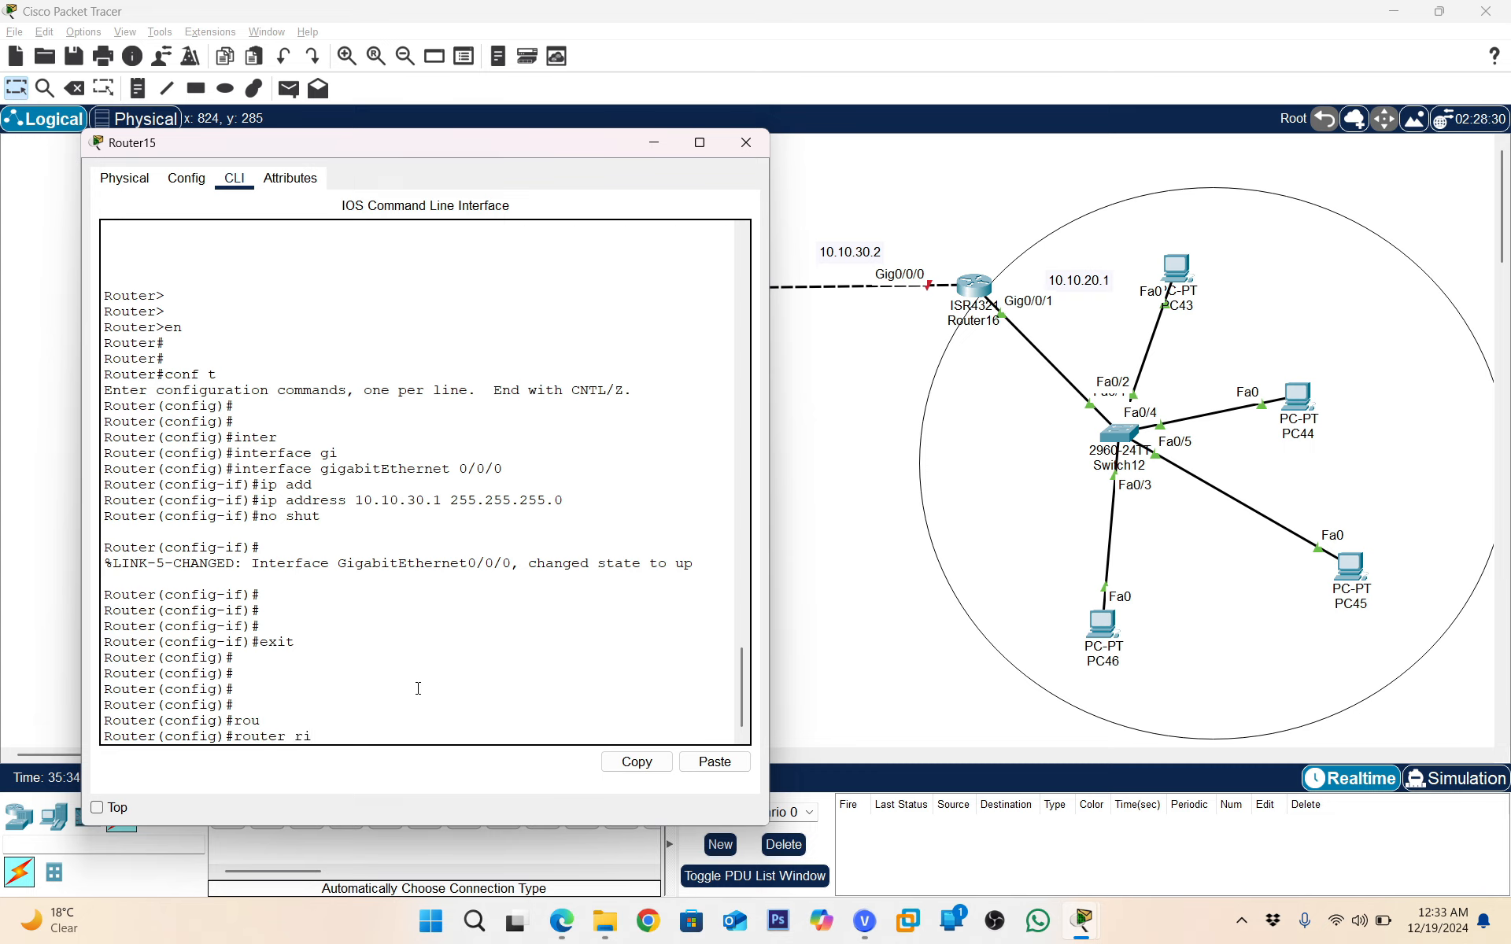
key(Return)
key(Return)
key(Return)
key(Return)
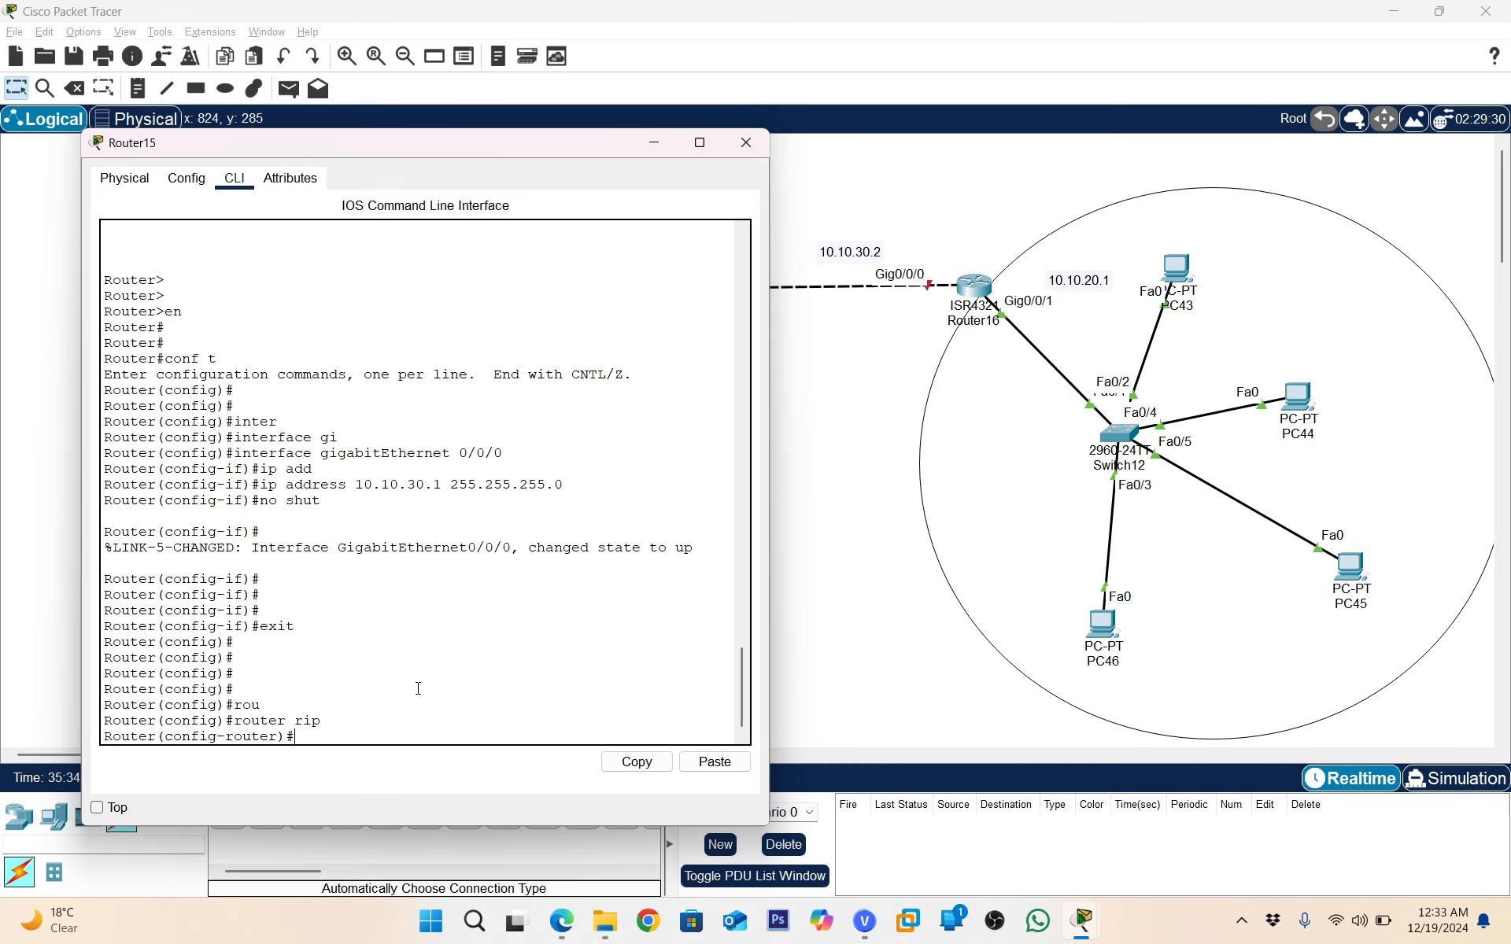
Add network 10.10.30.0 to RIP on Router15
text(net)
key(Tab)
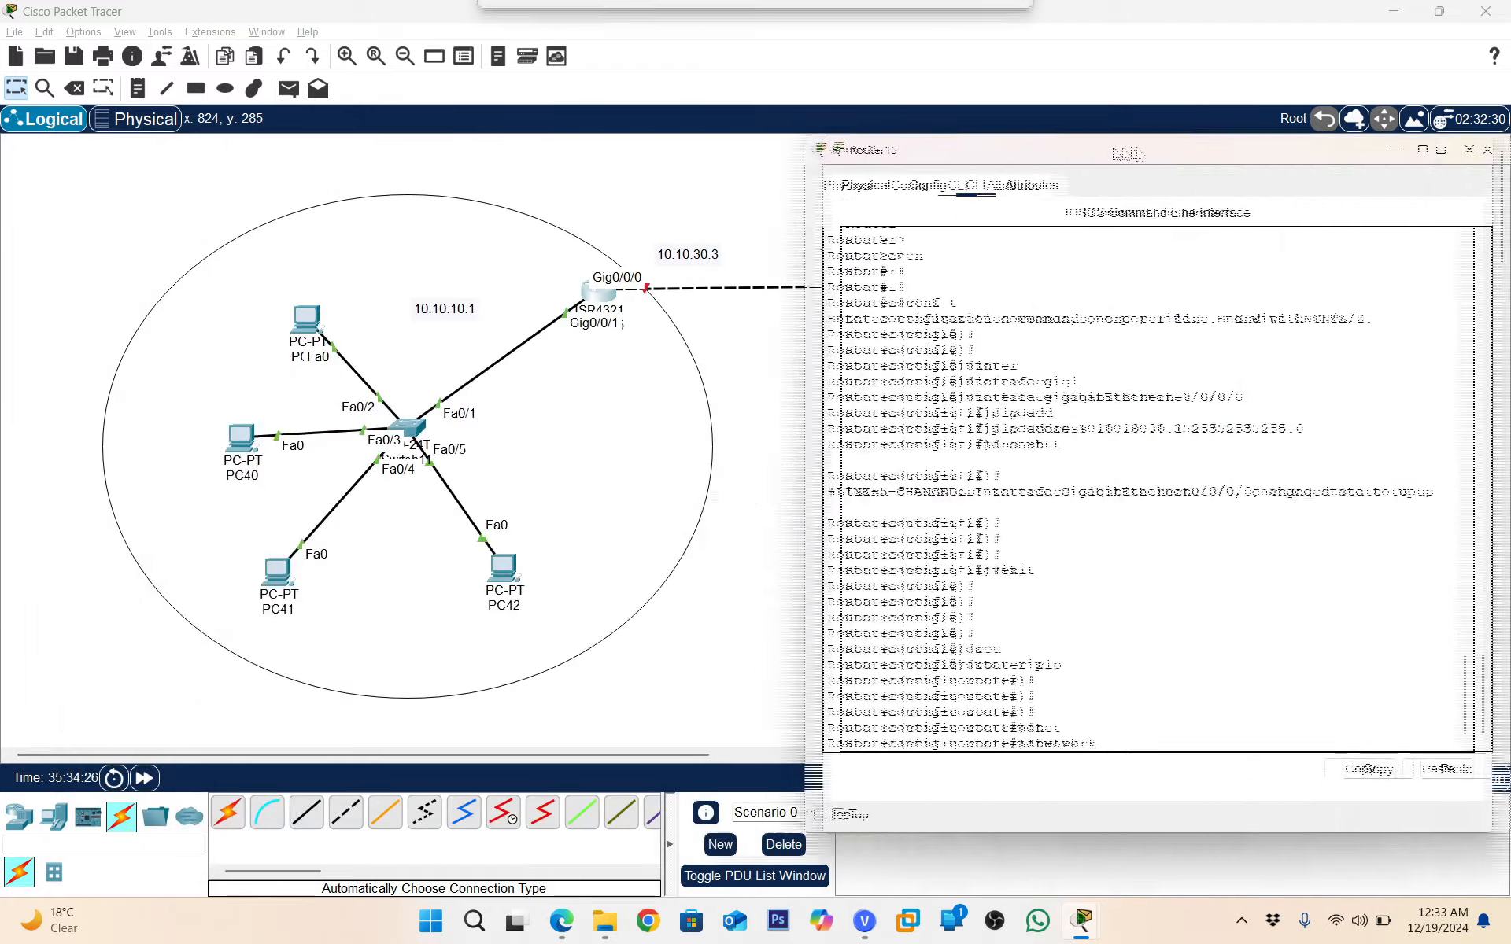
text(10.10.30)
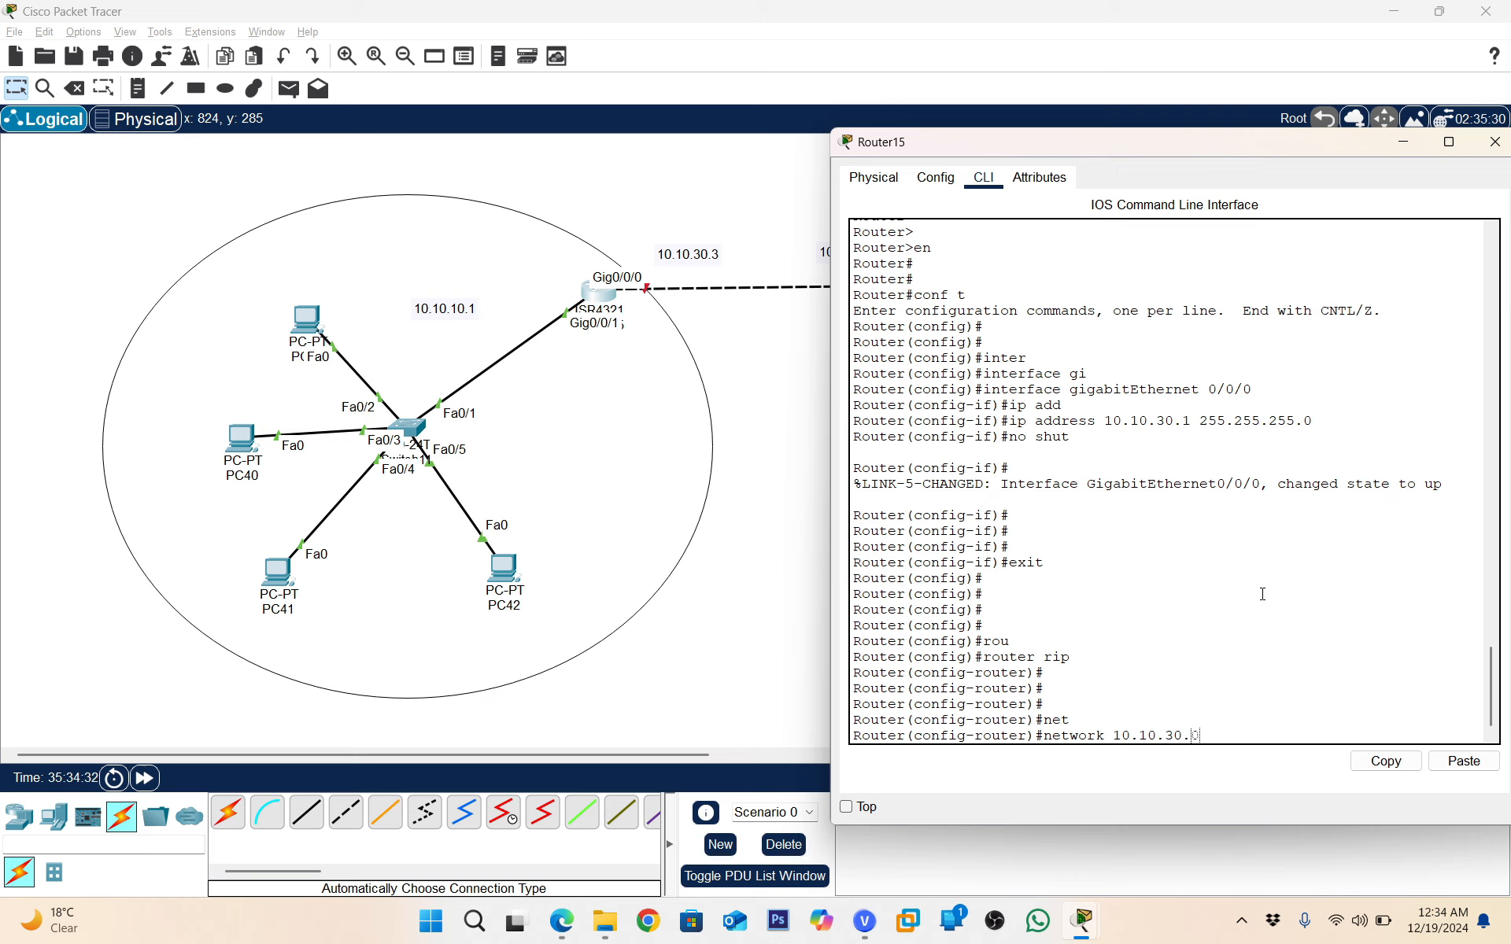
text(.0)
key(Return)
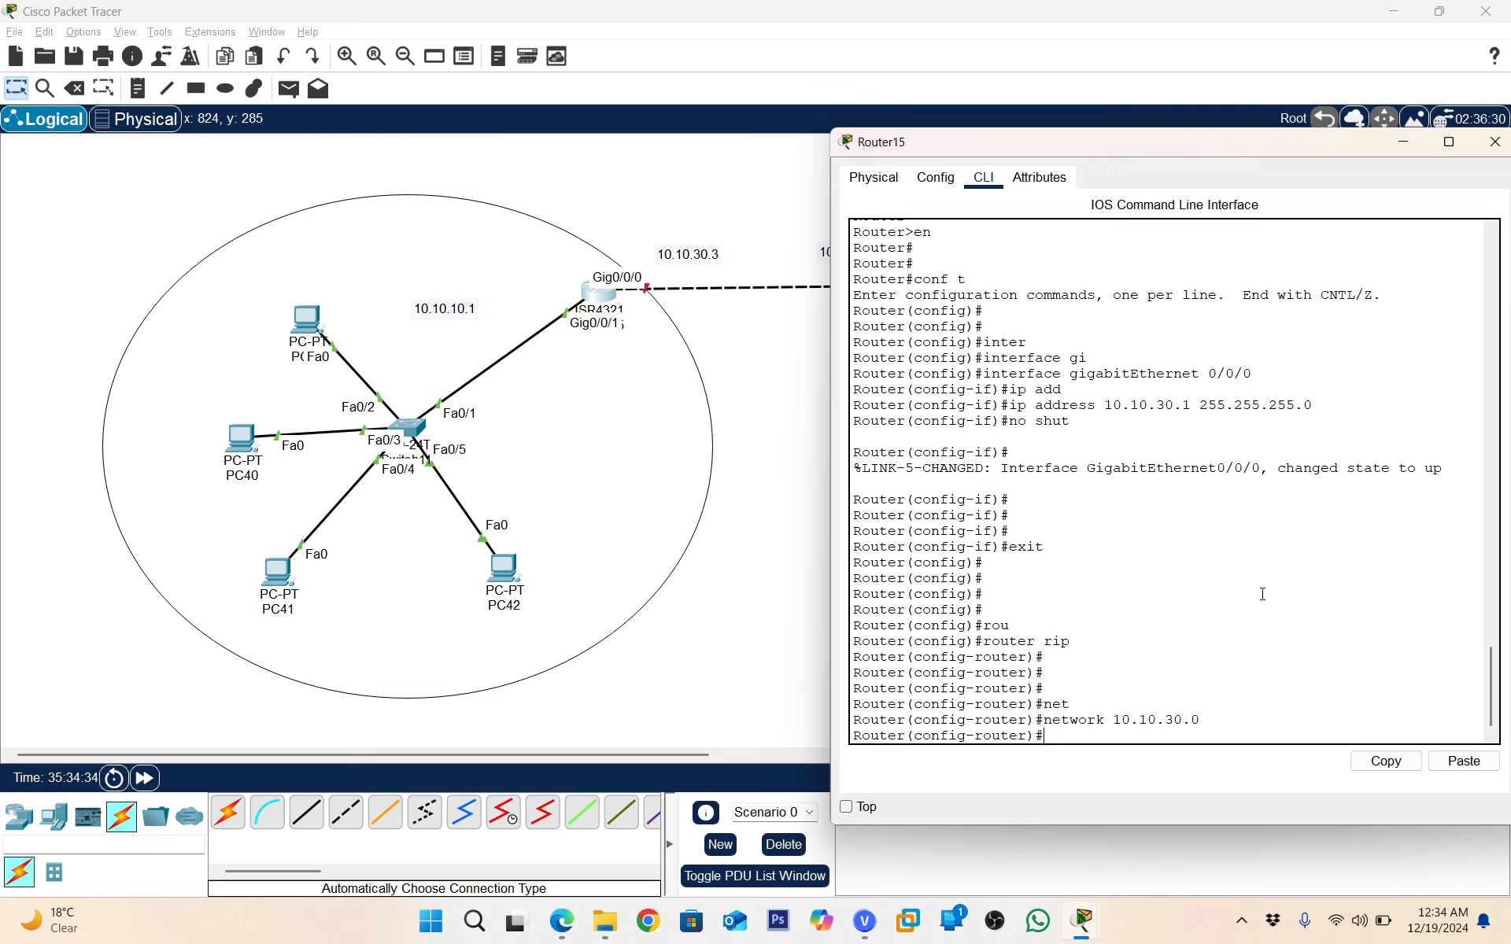
key(Return)
key(Return)
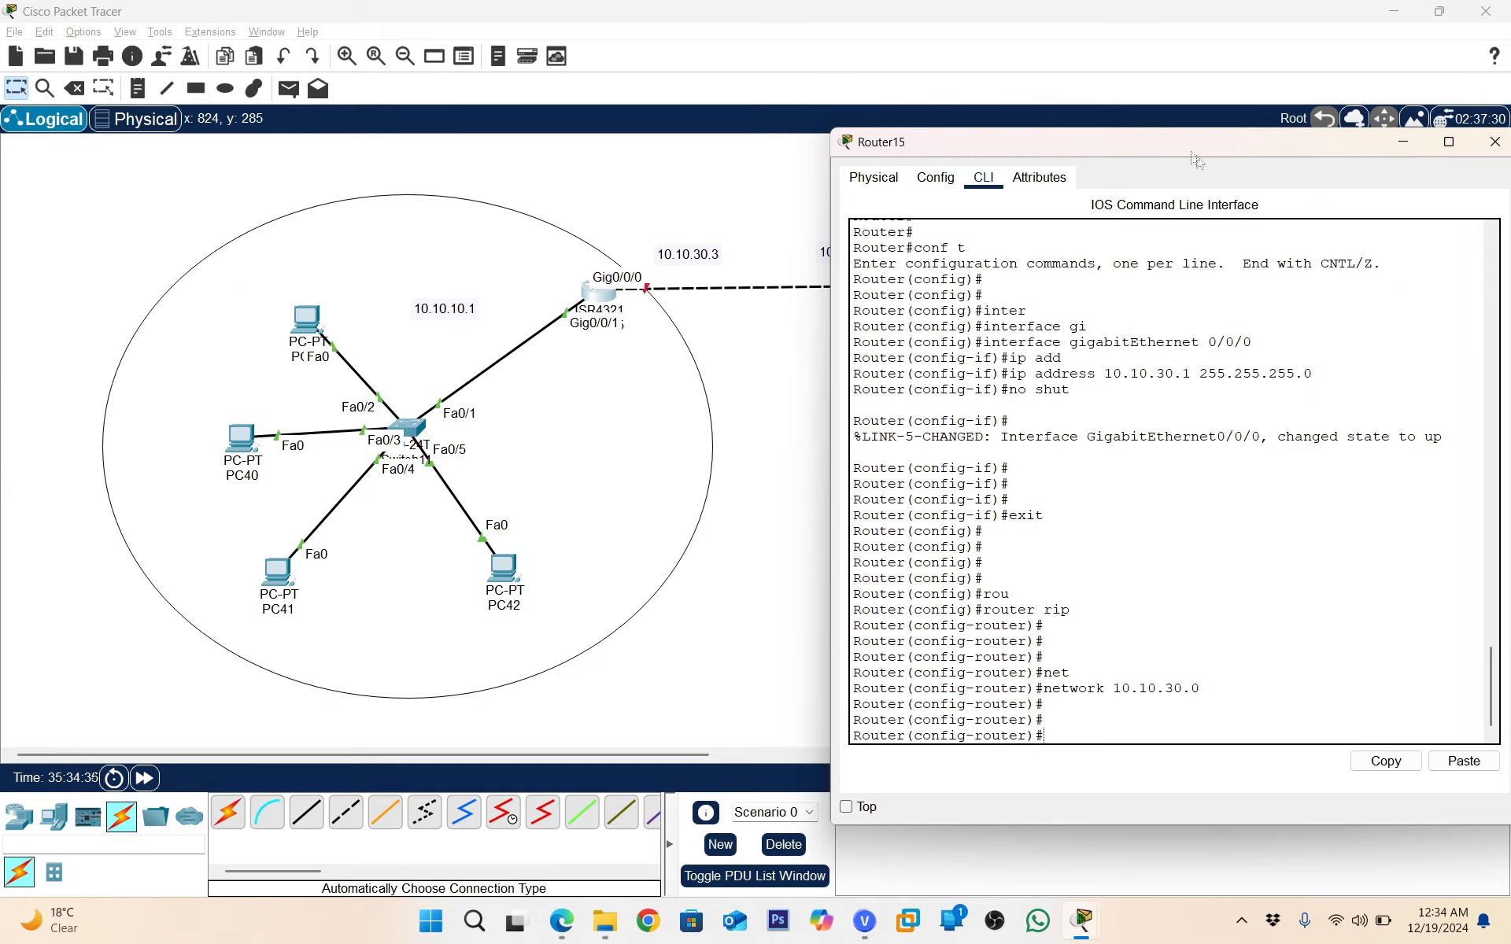
Add network 10.10.10.0 to RIP on Router15 and leave the router's window
drag(1218, 145, 1143, 142)
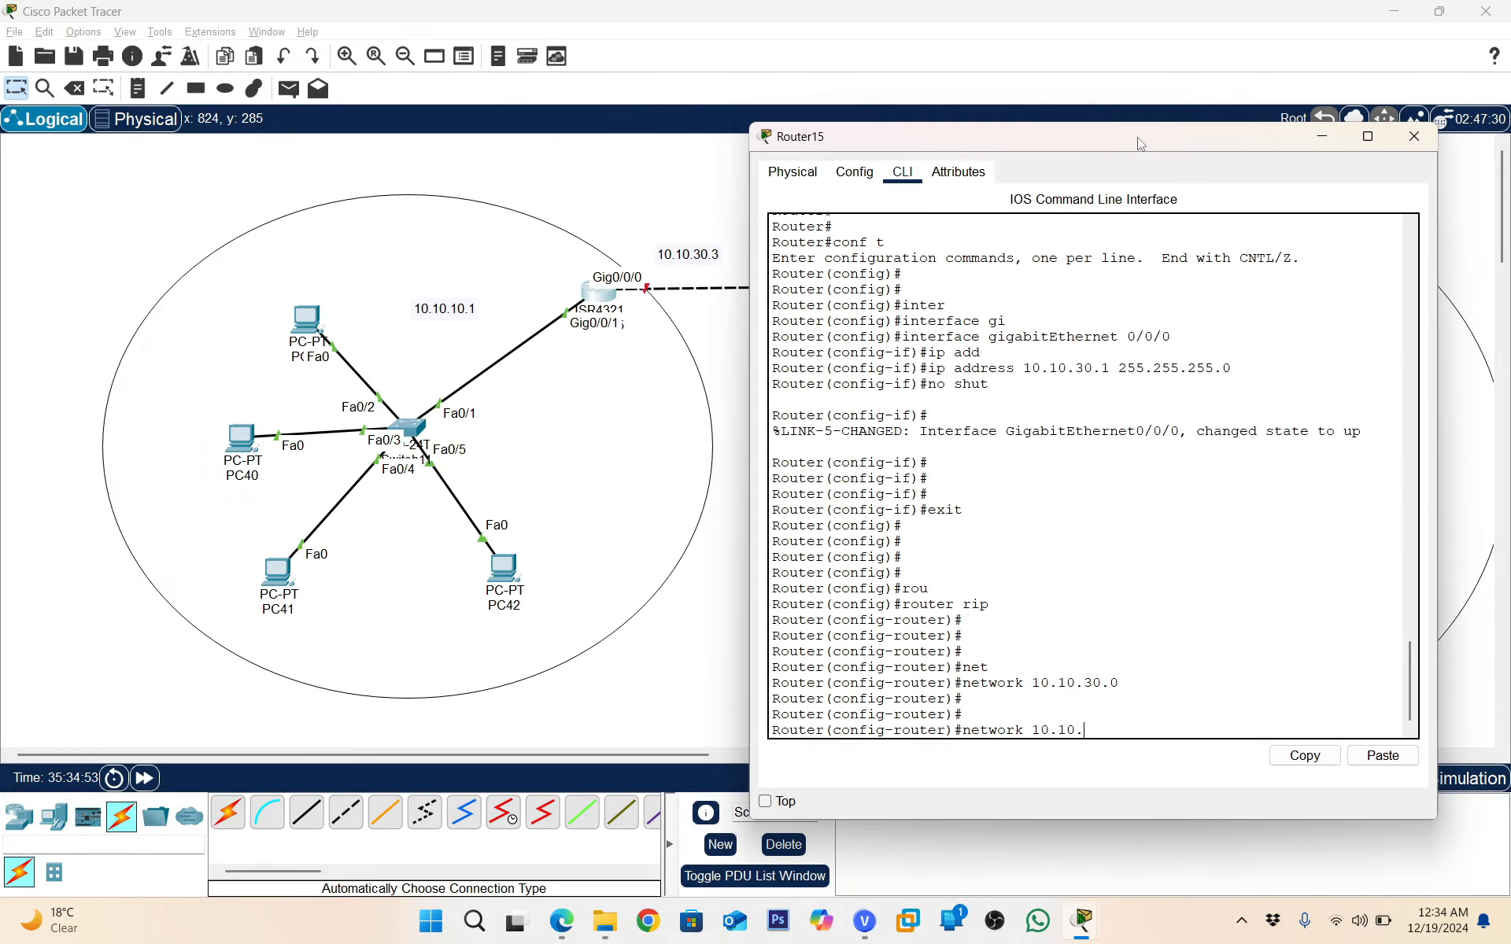
text(10.0)
key(Return)
key(Return)
key(Return)
key(Return)
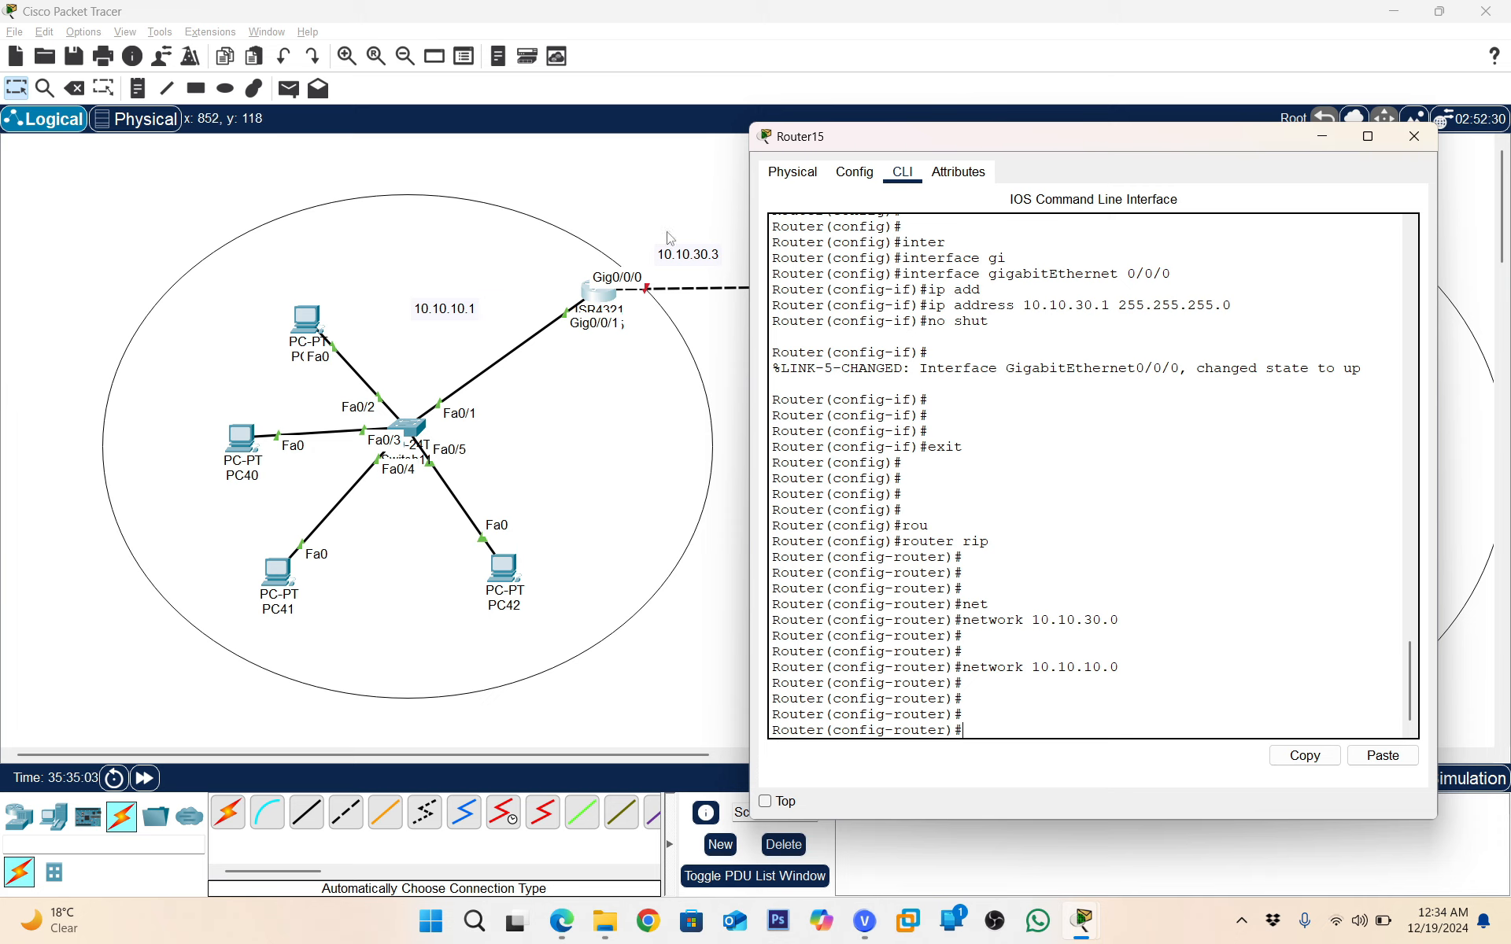
drag(1187, 145, 488, 154)
click(858, 359)
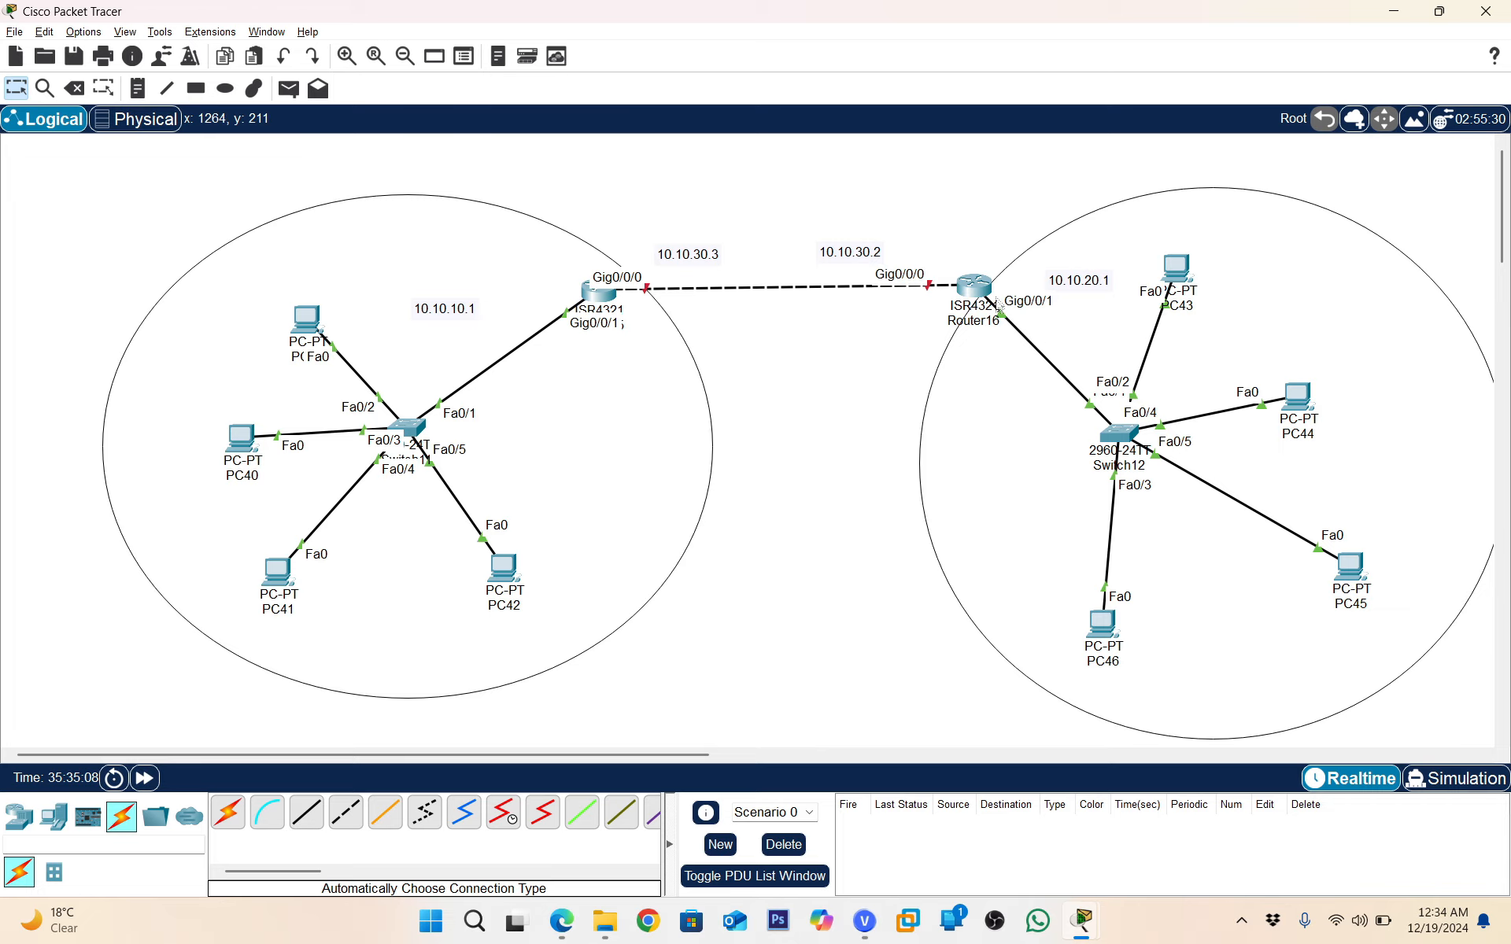
Open Router16's command line and exit DHCP pool configuration back to global configuration mode
click(980, 290)
drag(576, 185, 513, 163)
key(Return)
key(Return)
key(Return)
text(ex)
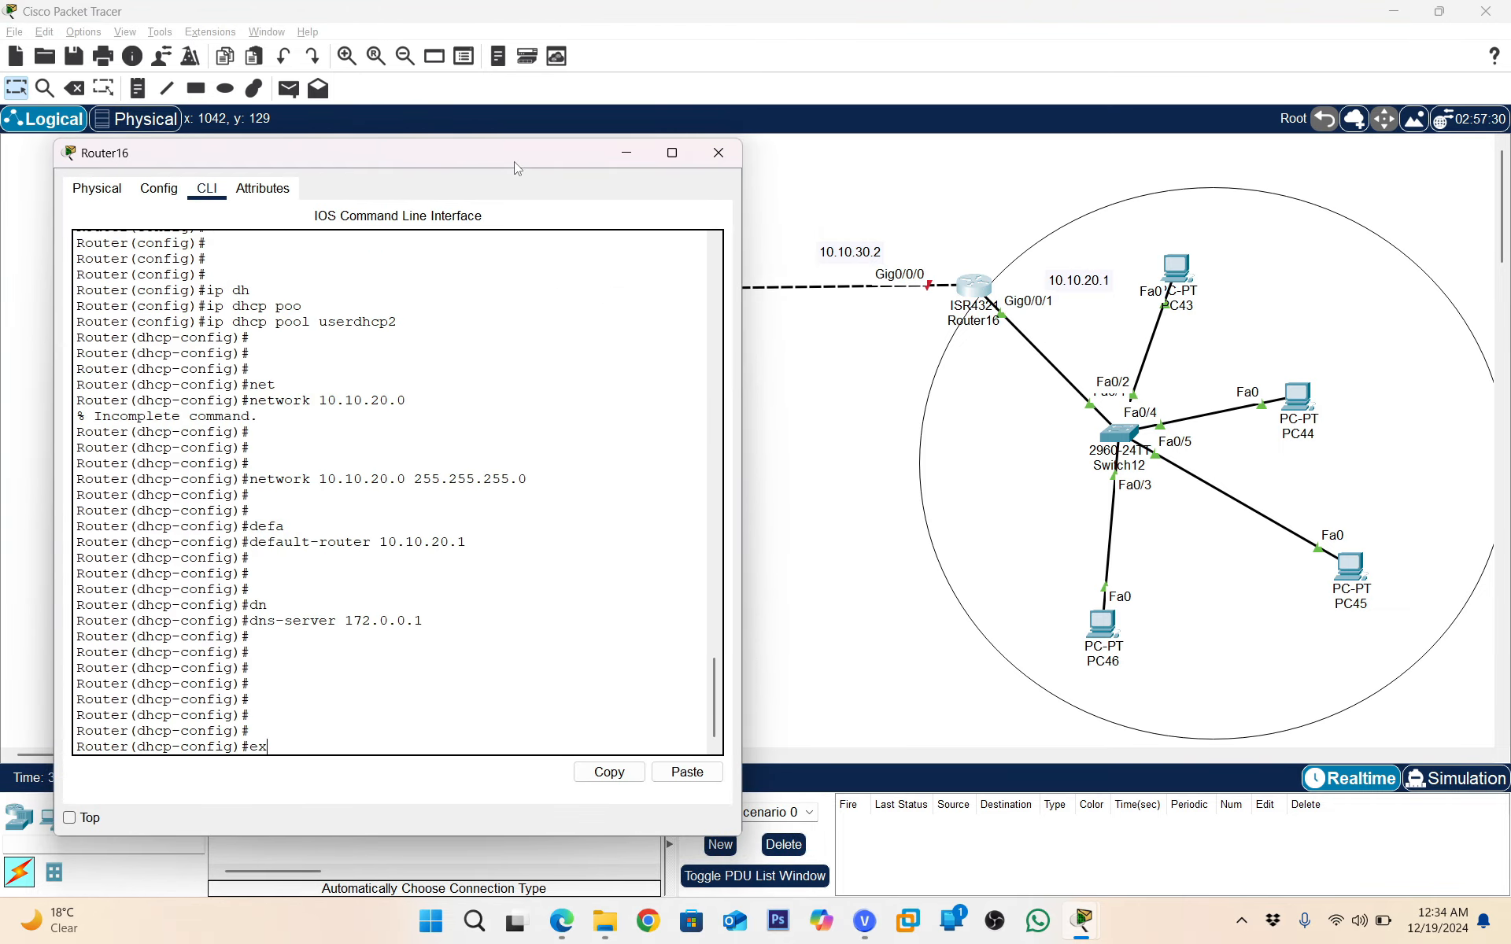
text(it)
key(Return)
key(Return)
key(Return)
key(Return)
key(Return)
key(Return)
Enter configuration of Router16's GigabitEthernet 0/0/0 interface
text(inter)
key(Tab)
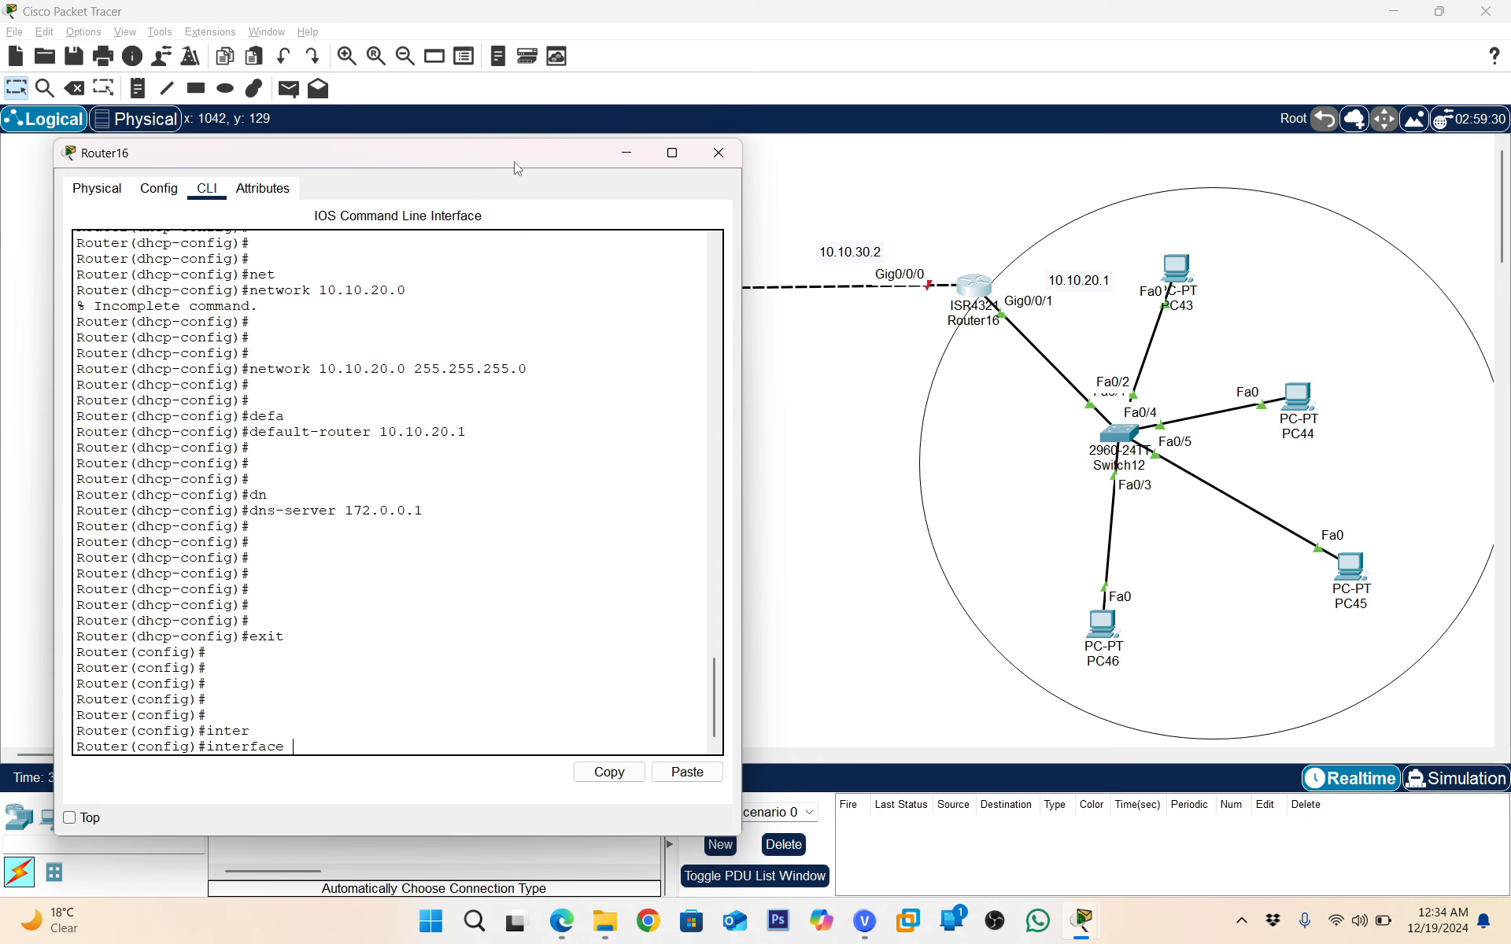
text(gi)
key(Tab)
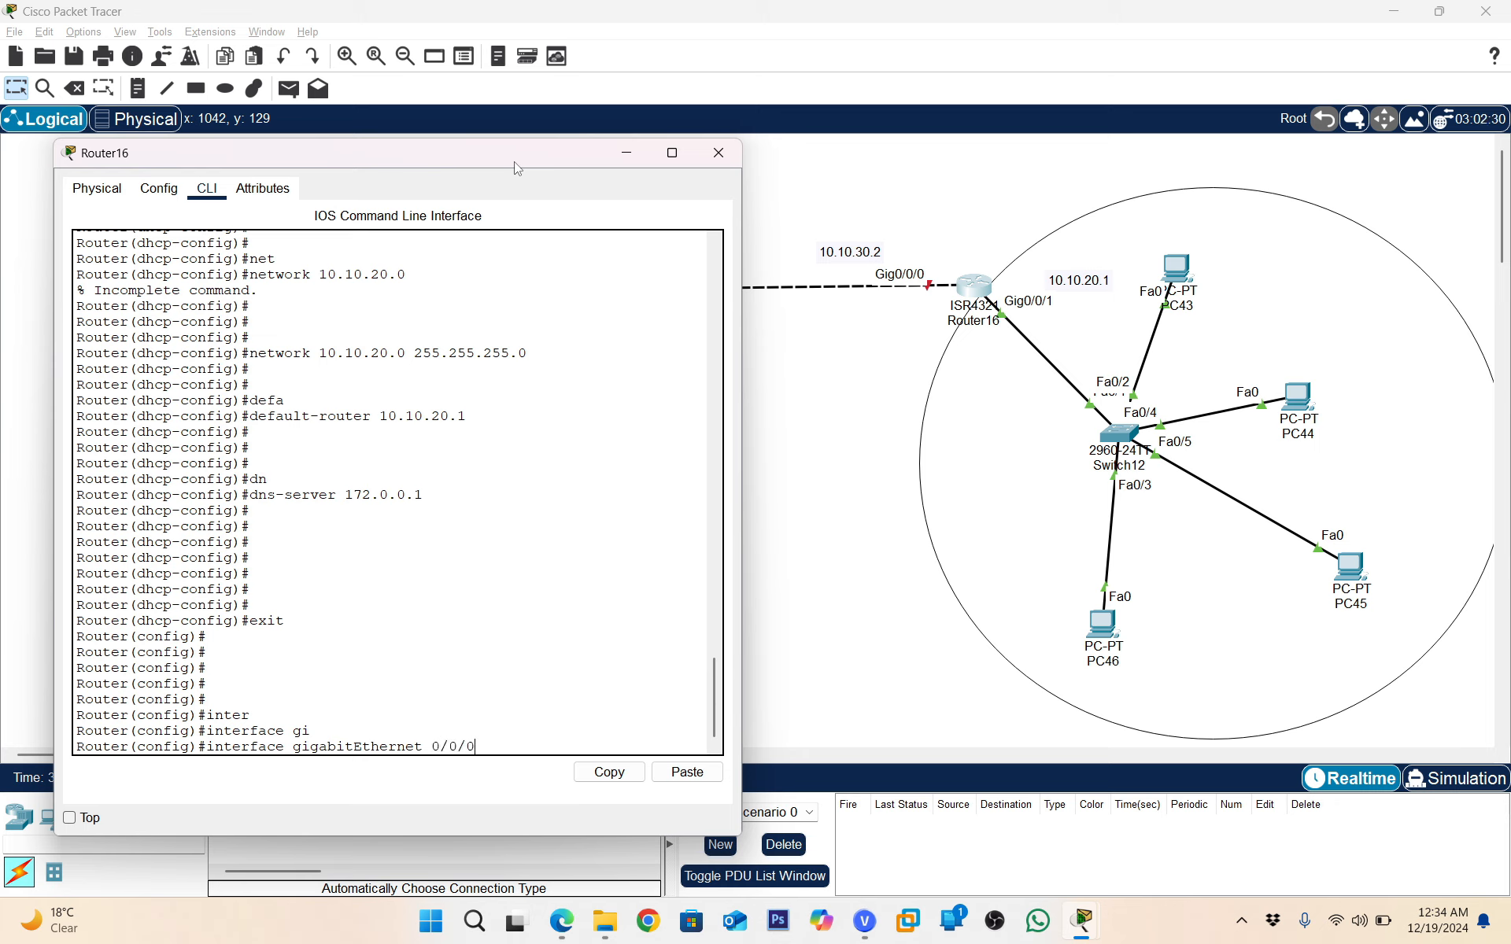
text(0/0/0)
key(Return)
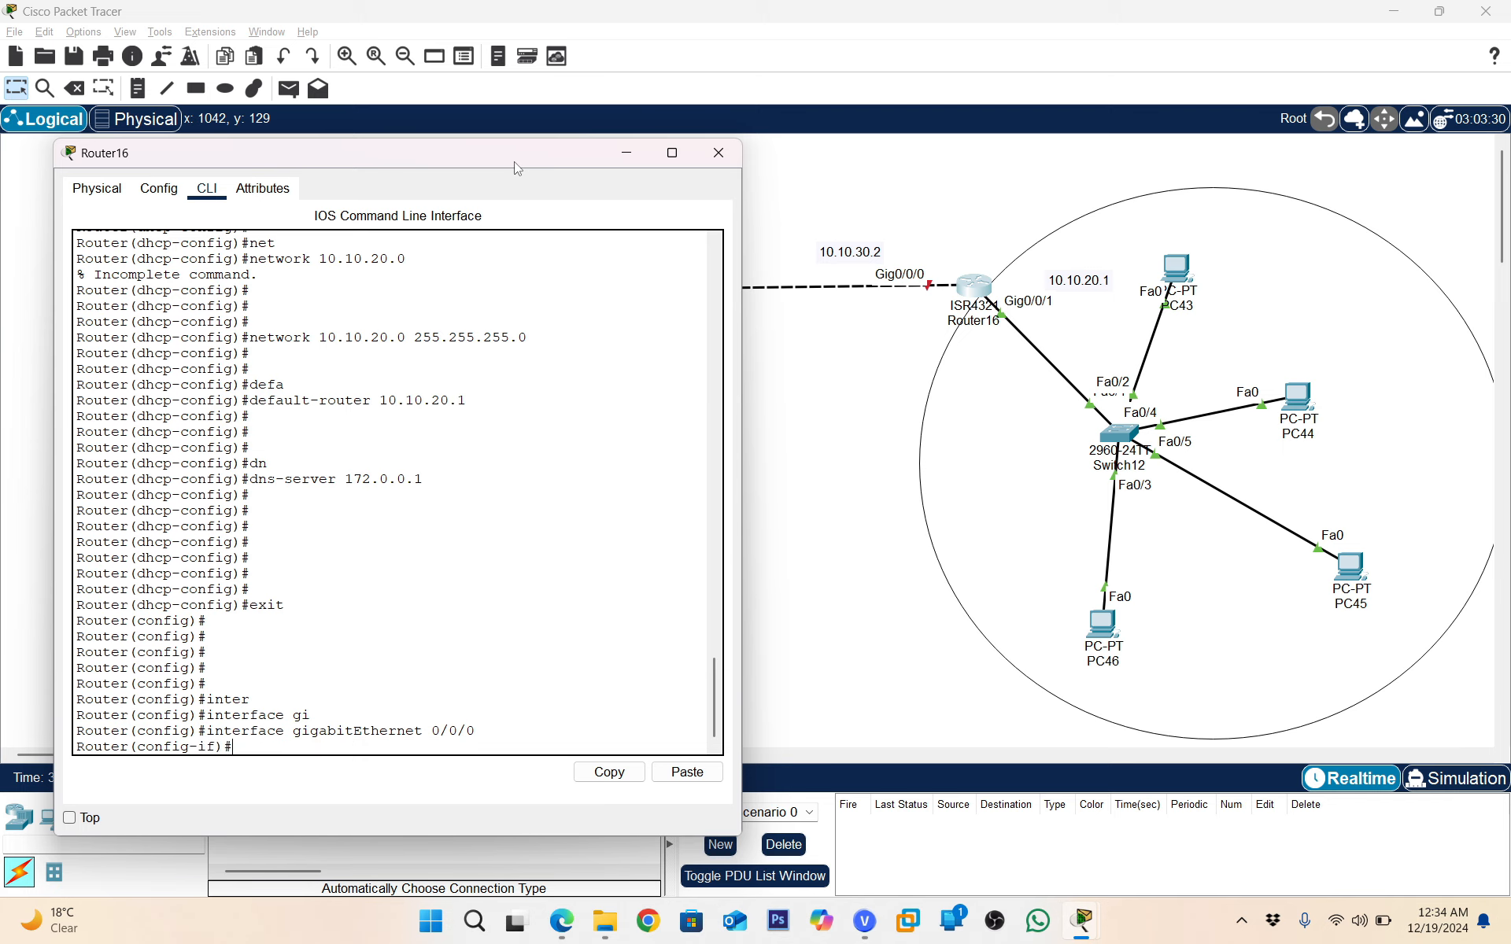
Assign IP address 10.10.30.2 with mask 255.255.255.0 to Router16's GigabitEthernet 0/0/0 interface
text(ip add)
key(Tab)
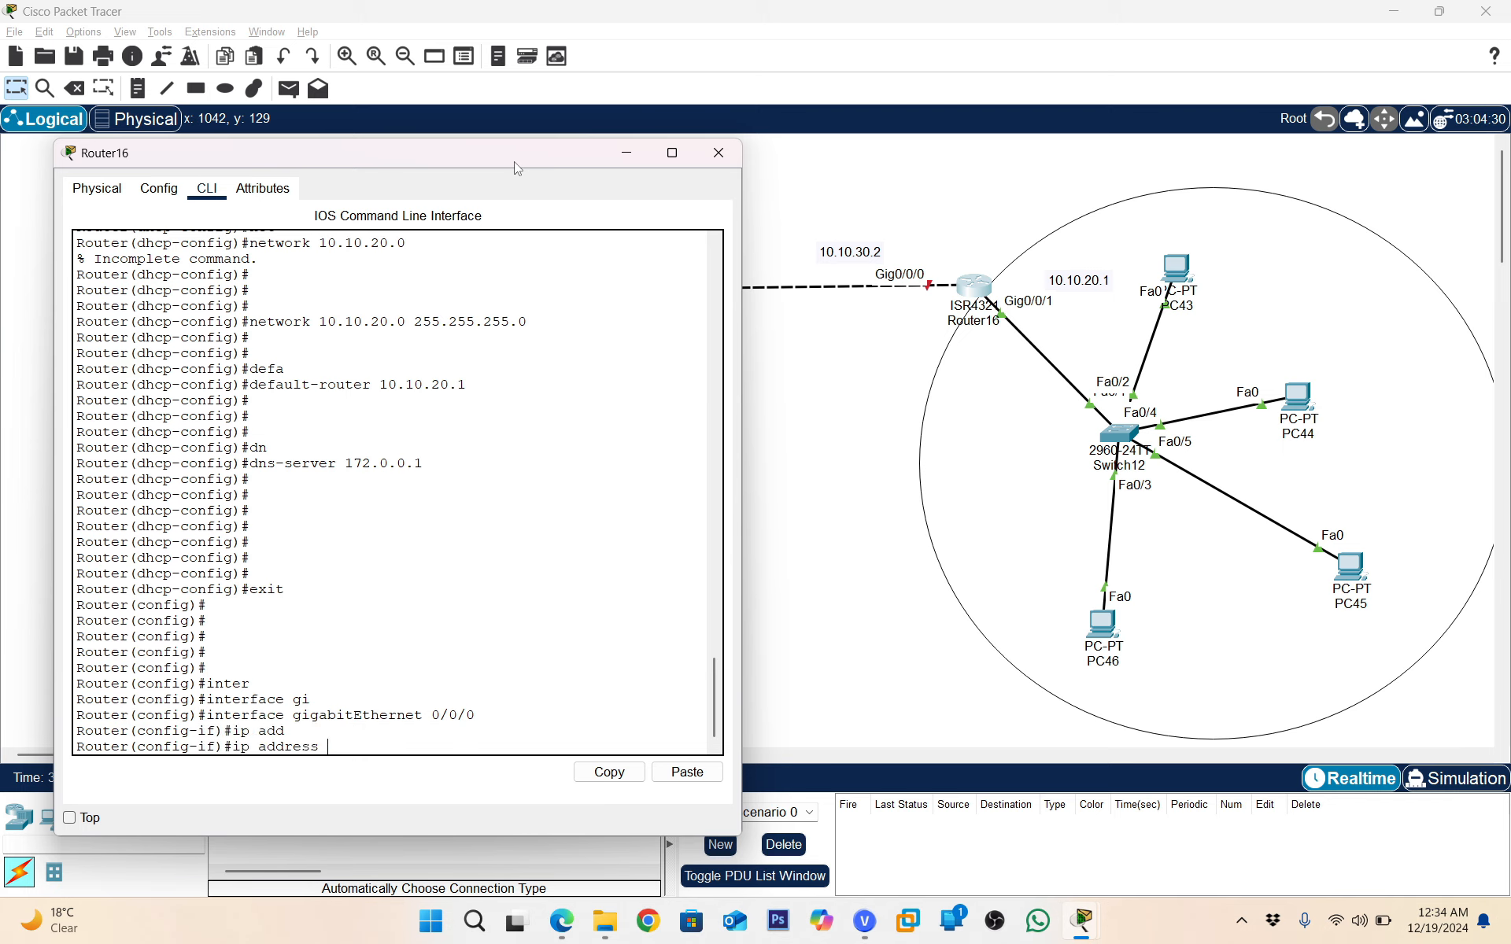
text(10.10.30.2 255.255.255)
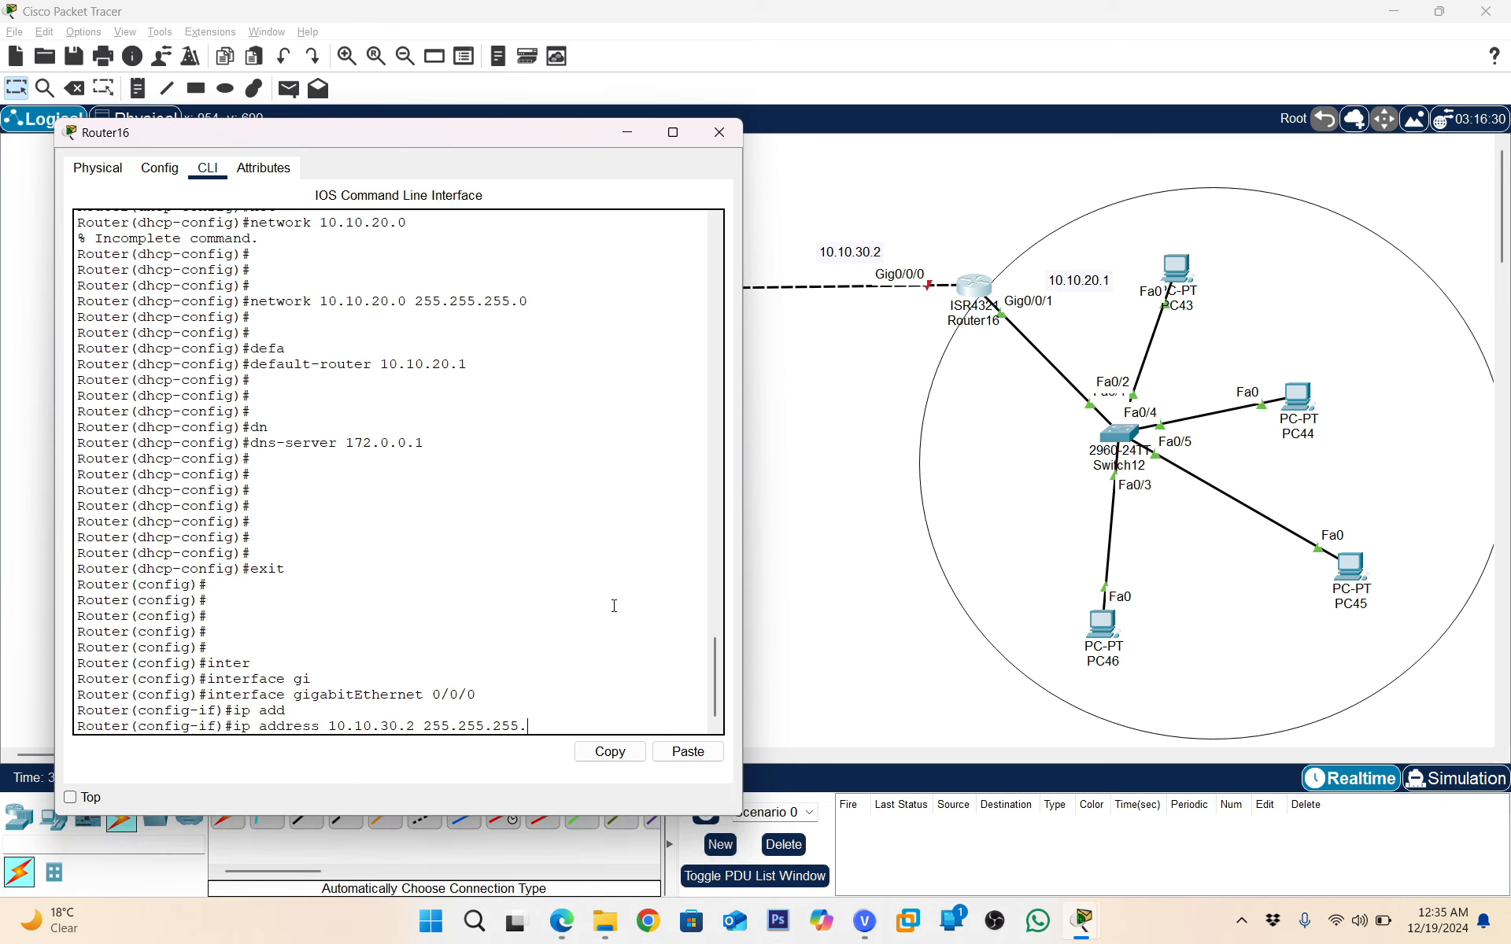
text(.0)
key(Return)
key(Return)
key(Return)
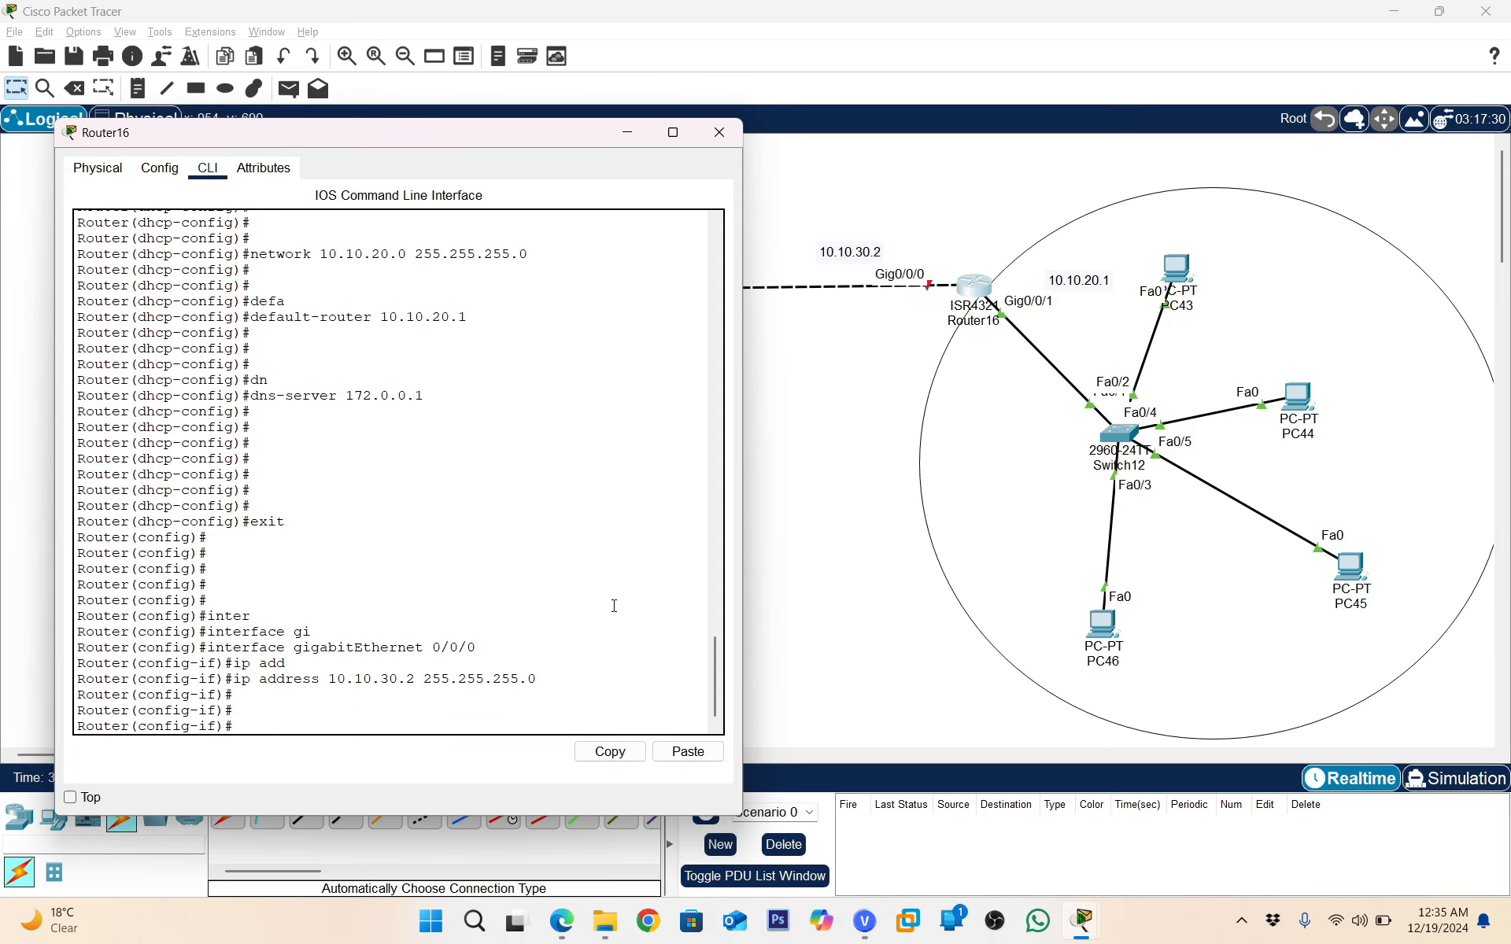
Enable Router16's GigabitEthernet 0/0/0 interface with no shutdown and check the link between the two routers
text(no shut)
key(Return)
key(Return)
key(Return)
key(Return)
key(Return)
key(Return)
key(Return)
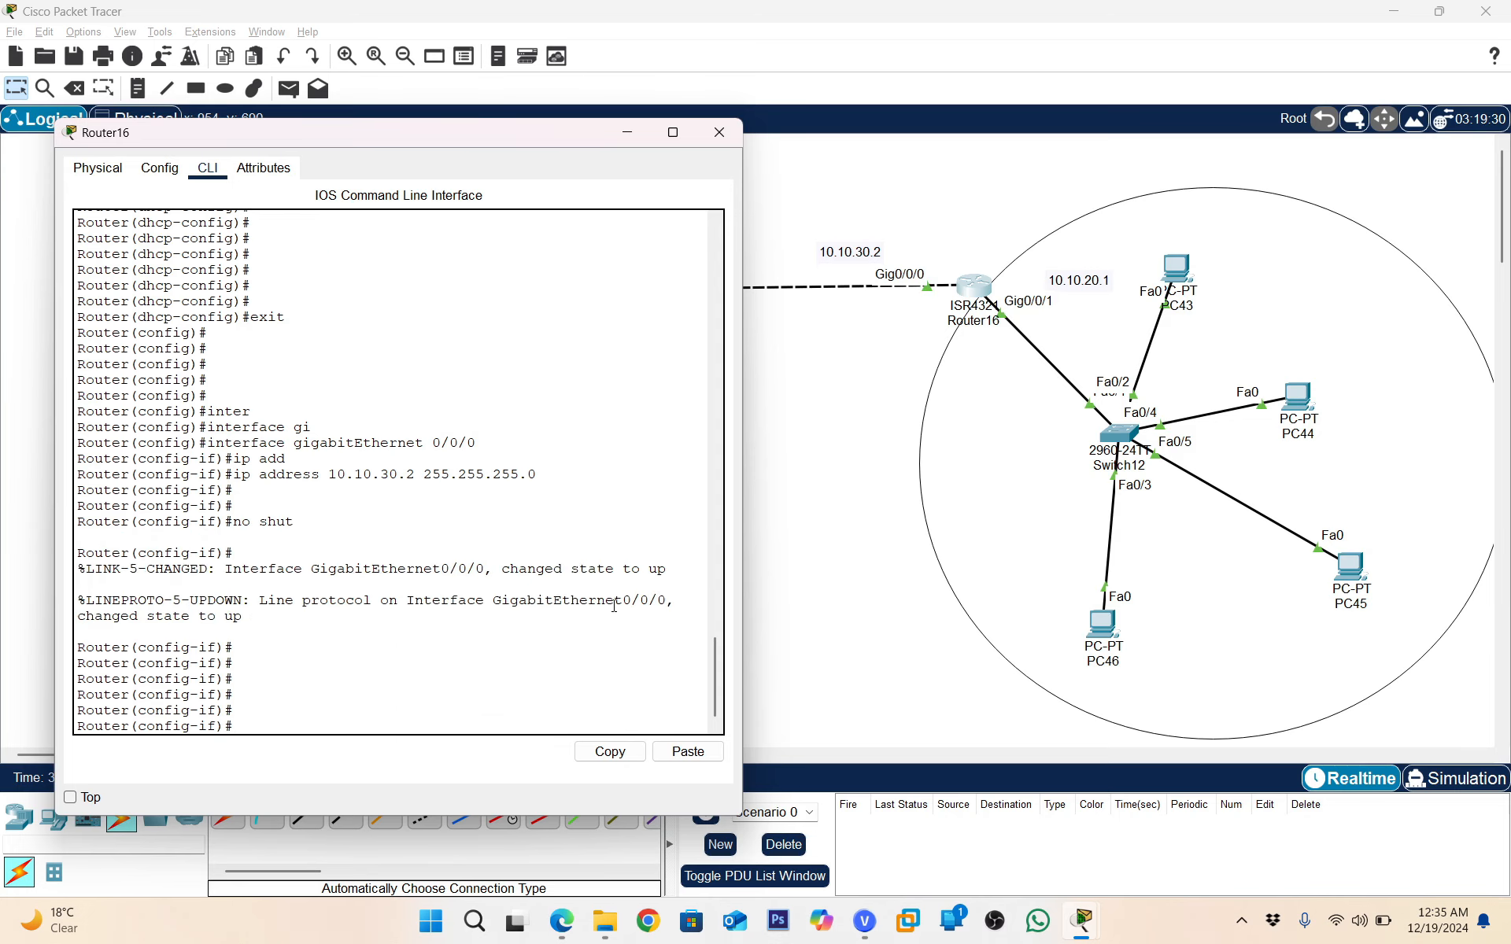
drag(580, 132, 908, 340)
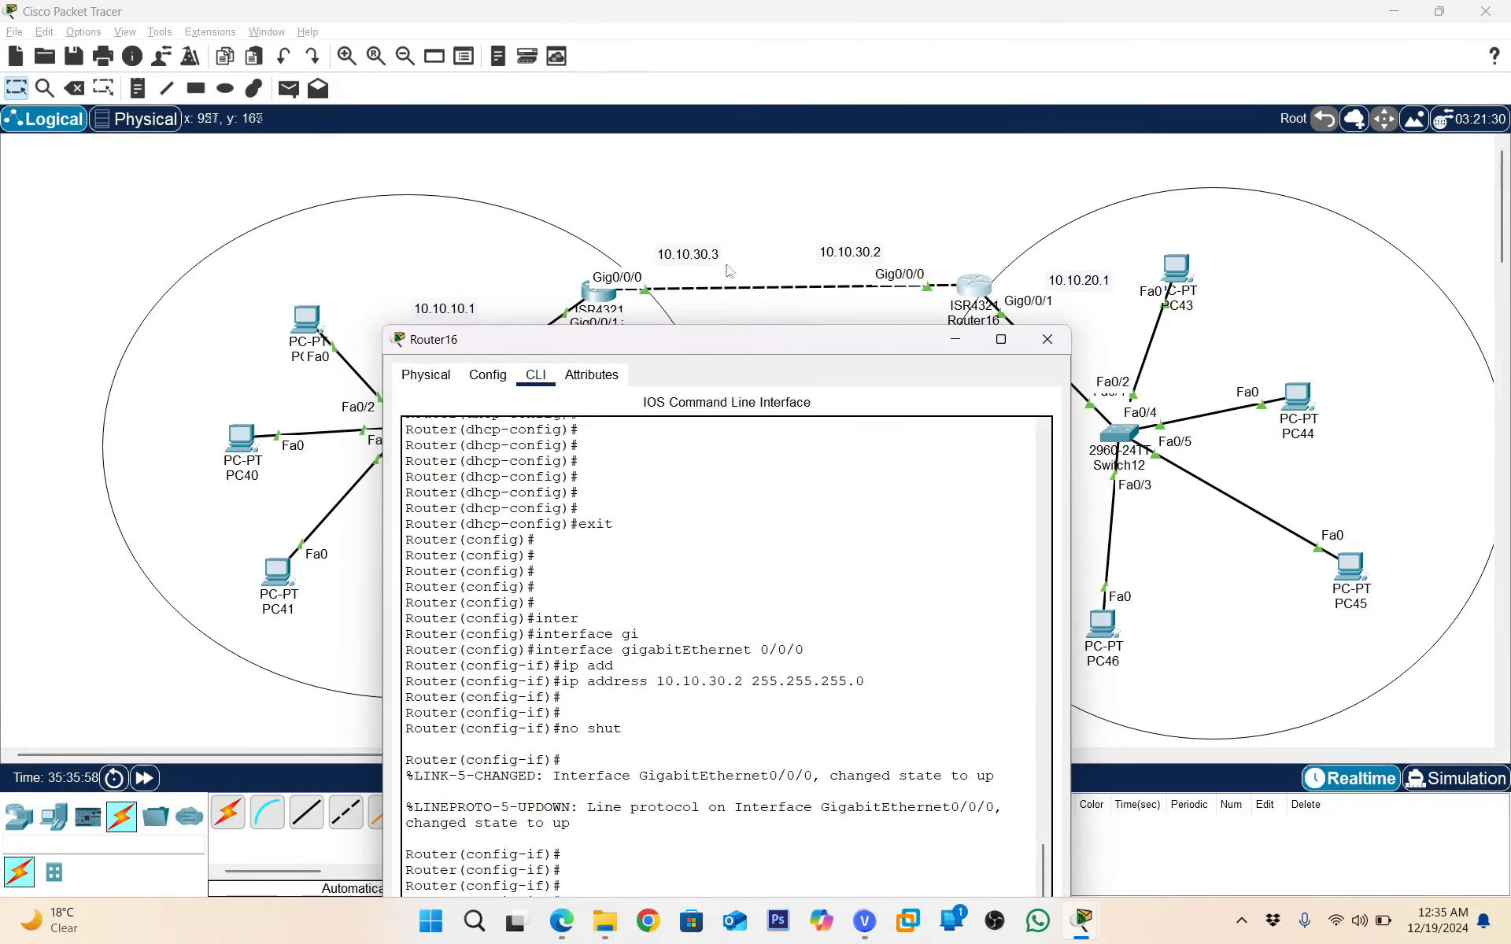
drag(820, 339, 489, 152)
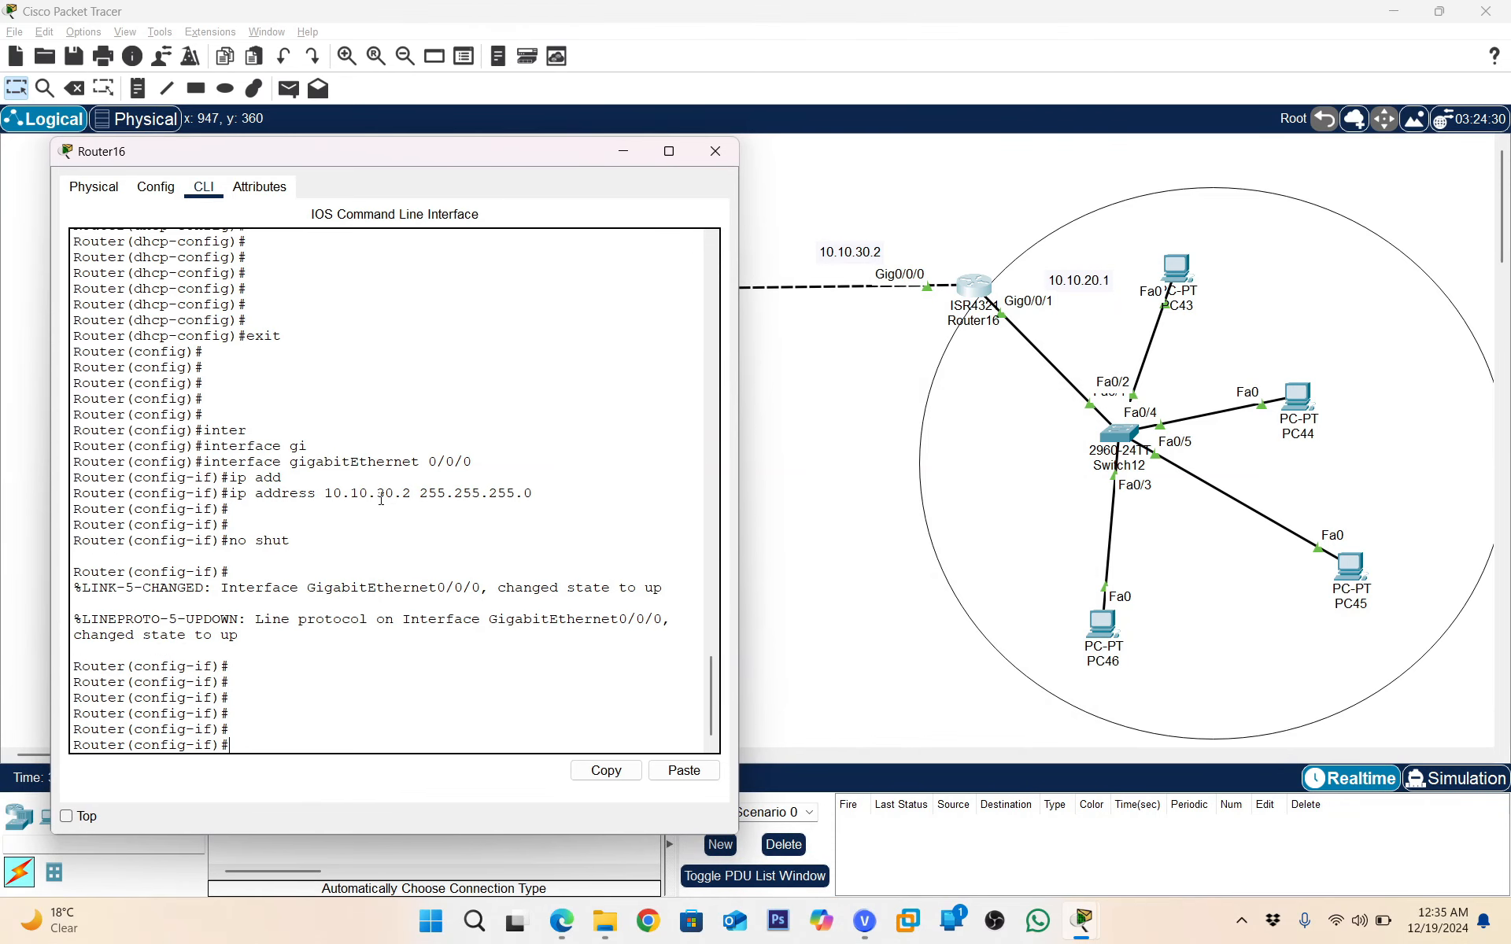
scroll(381, 499, up, 7)
scroll(585, 601, down, 7)
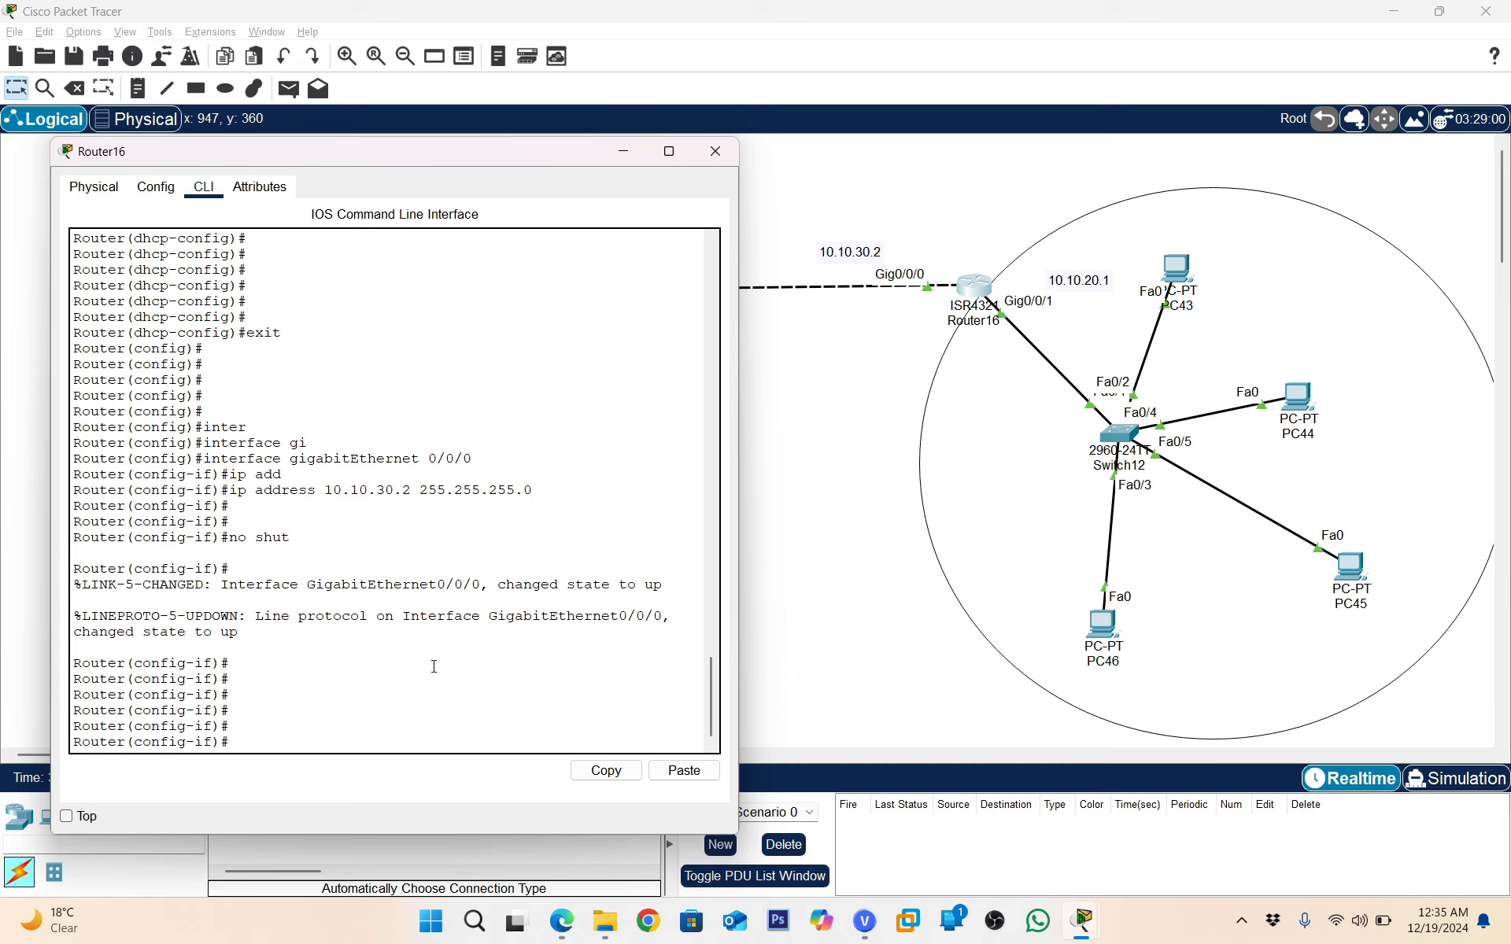
Exit interface configuration on Router16 and enter RIP routing configuration
text(it)
key(Return)
key(Return)
key(Return)
key(Return)
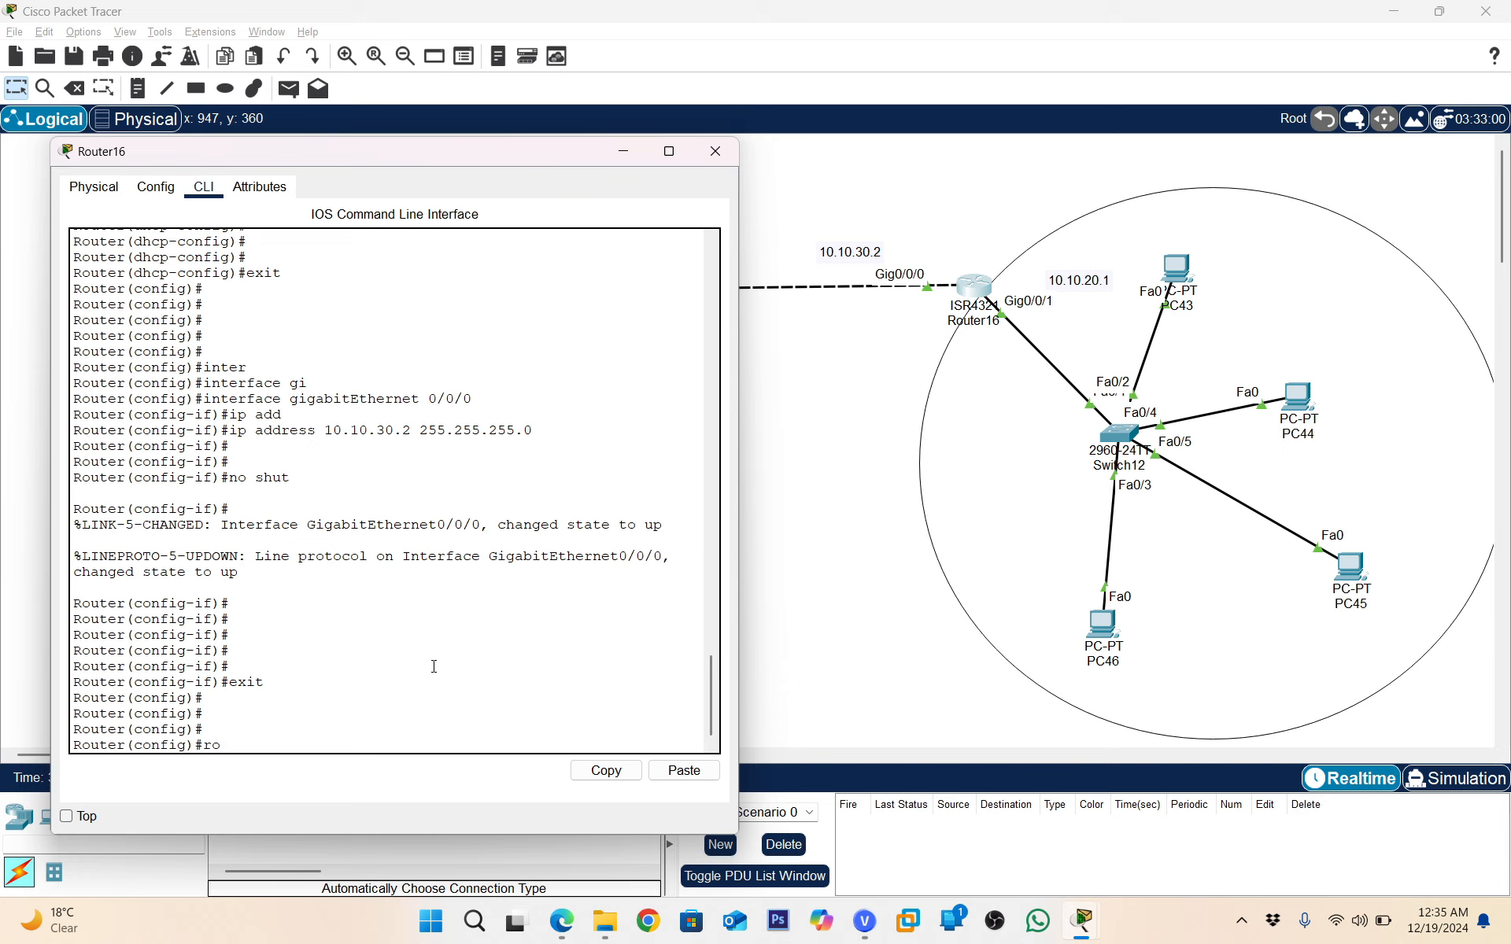
key(Tab)
key(BackSpace)
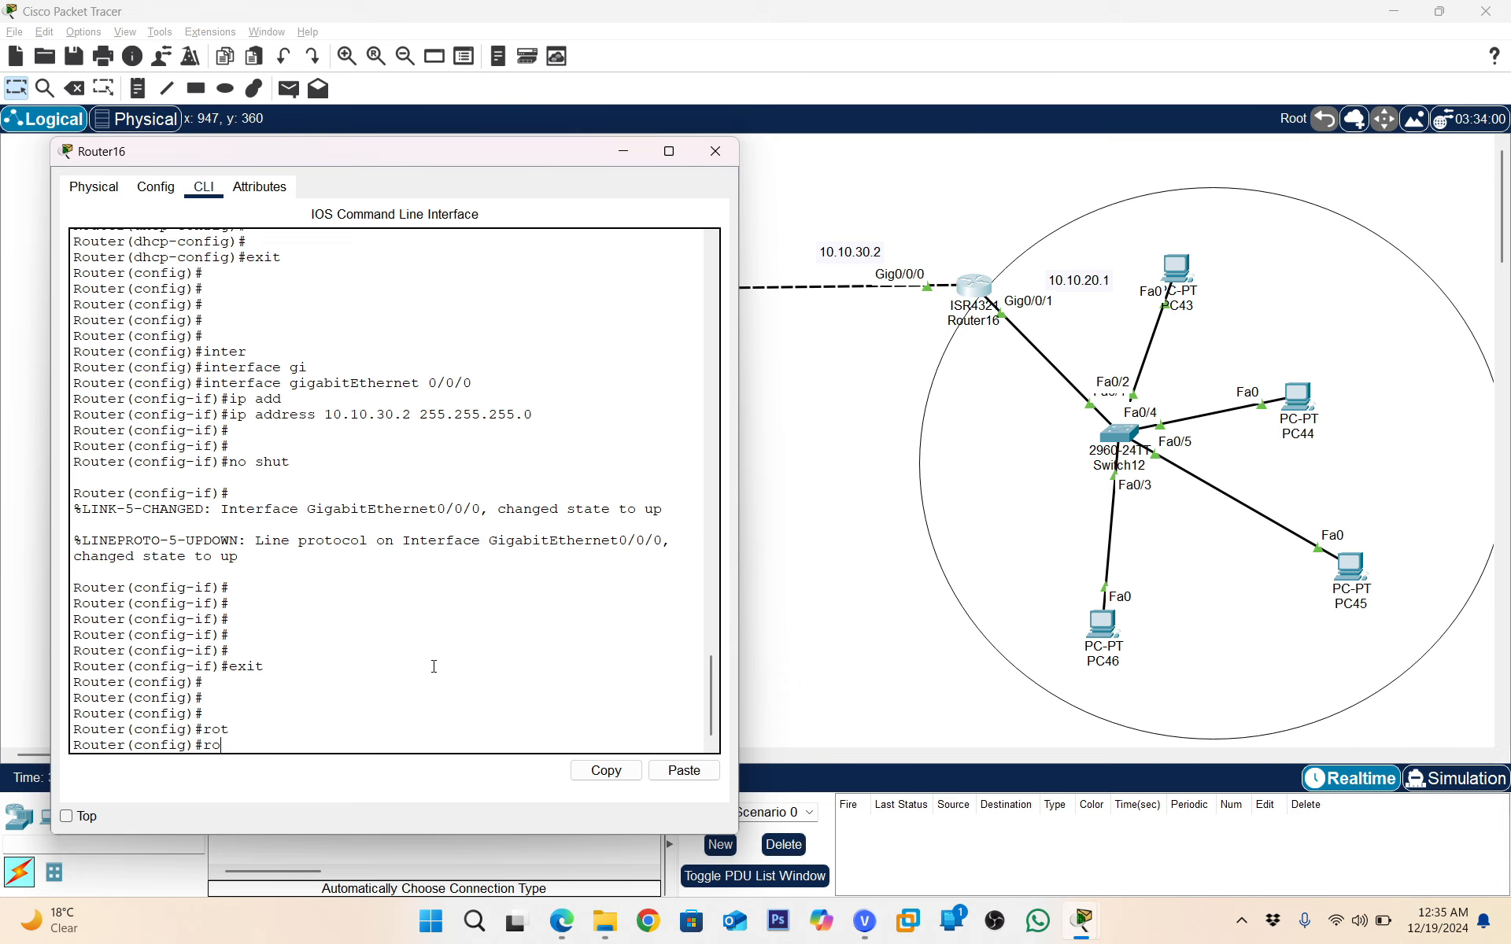
key(Tab)
text(uter)
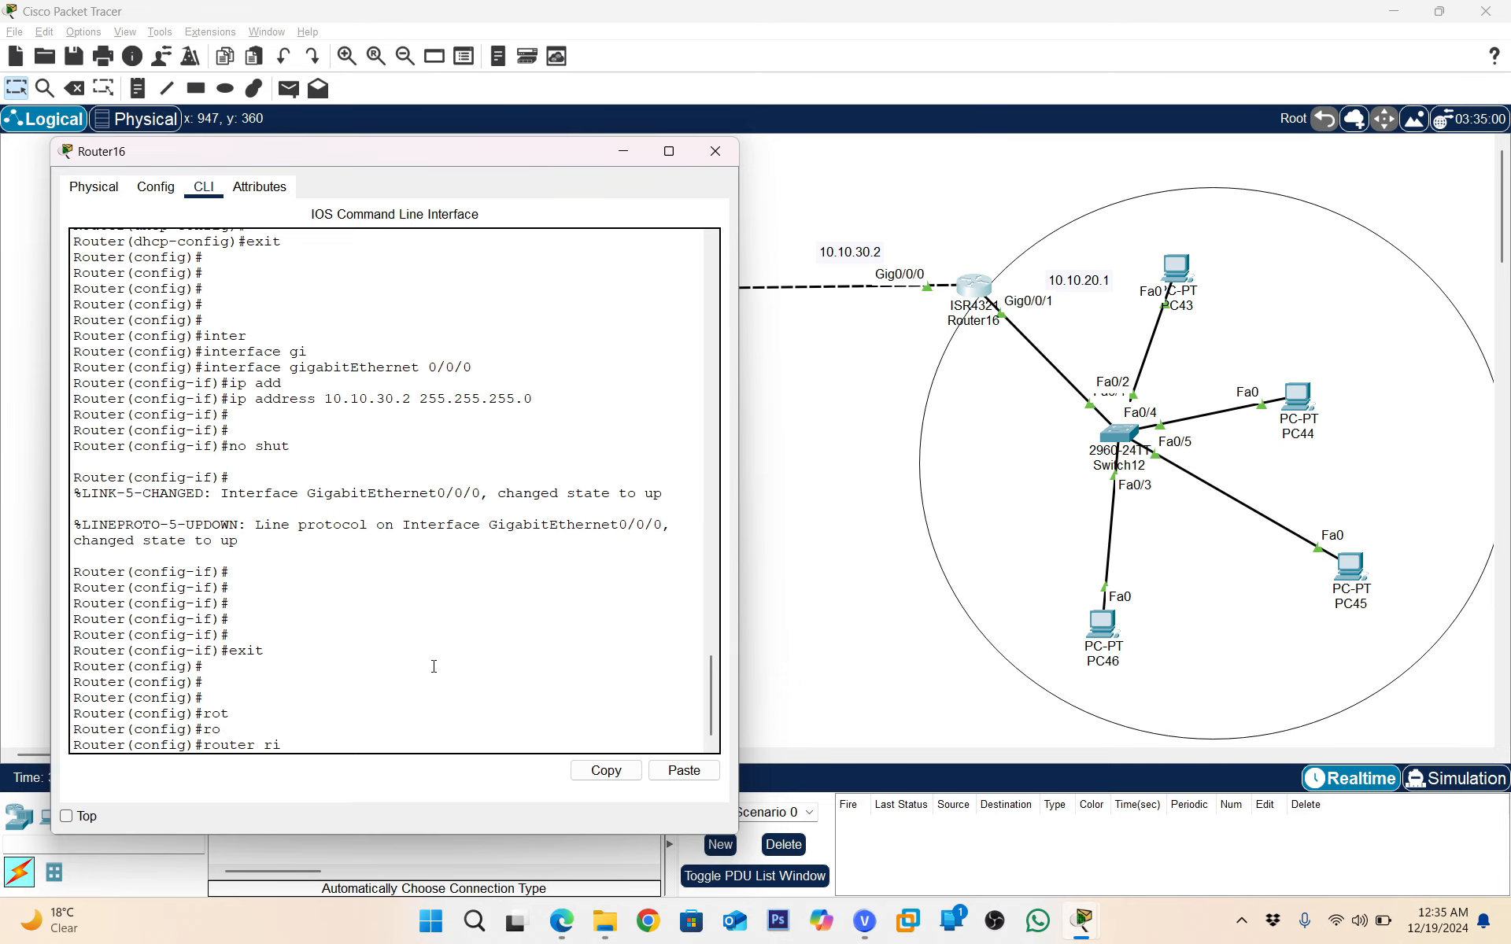
key(Return)
key(Return)
key(Return)
Add network 10.10.30.0 to RIP on Router16
text(net)
key(Tab)
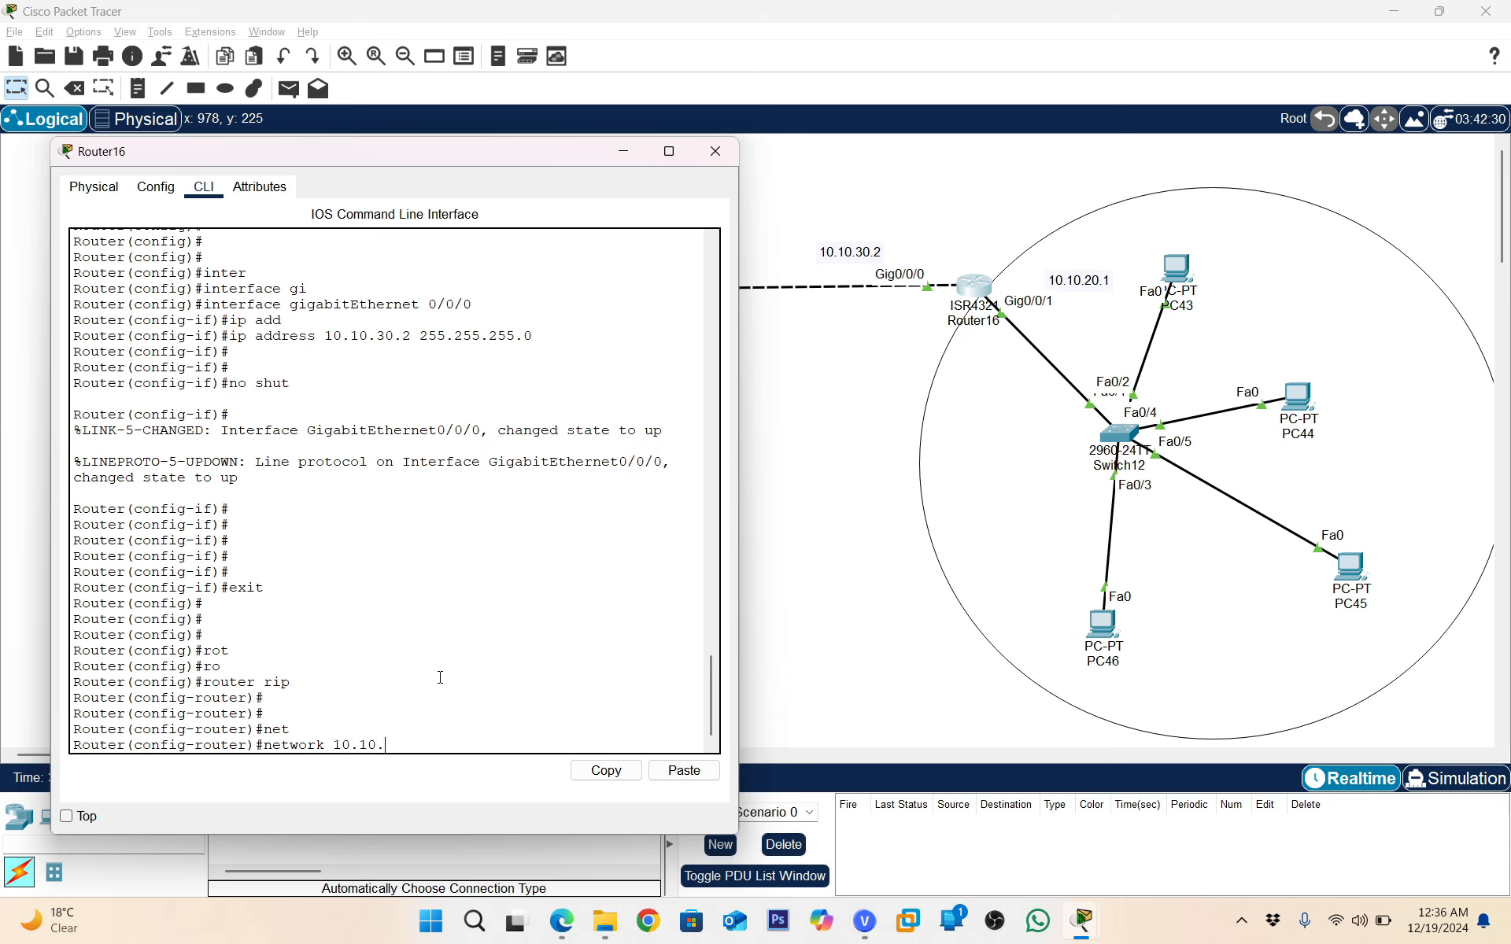
text(0)
key(Return)
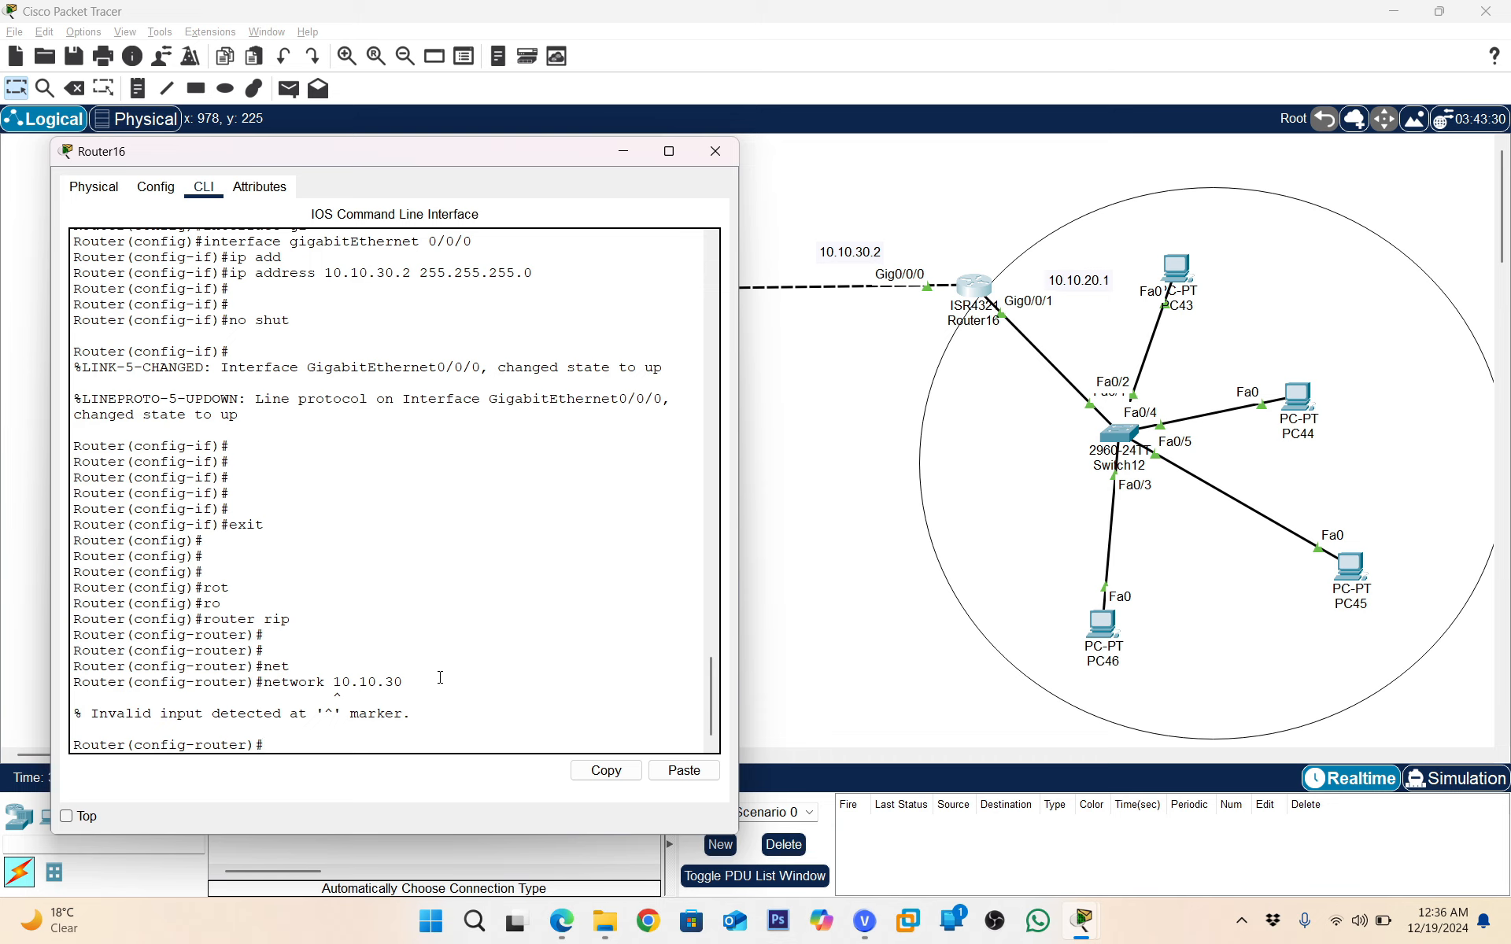
key(Up)
text(.0)
key(Return)
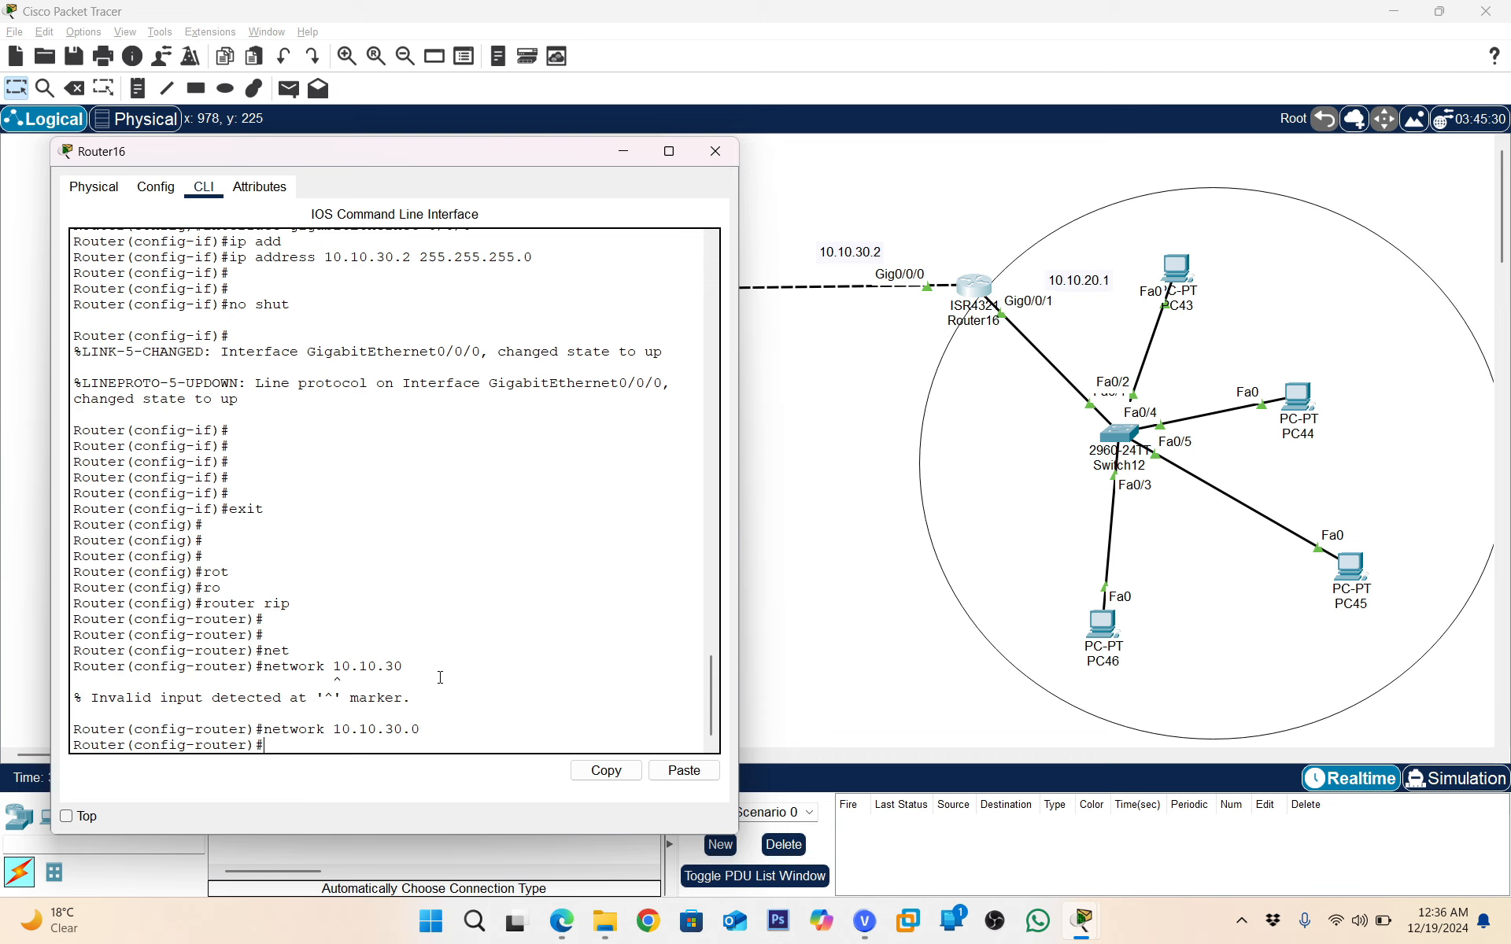
Add network 10.10.20.0 to RIP on Router16 and leave the router's window
key(Up)
key(Left)
key(Left)
key(Left)
key(BackSpace)
text(2)
key(Return)
key(Return)
key(Return)
key(Return)
key(Return)
key(Return)
key(Return)
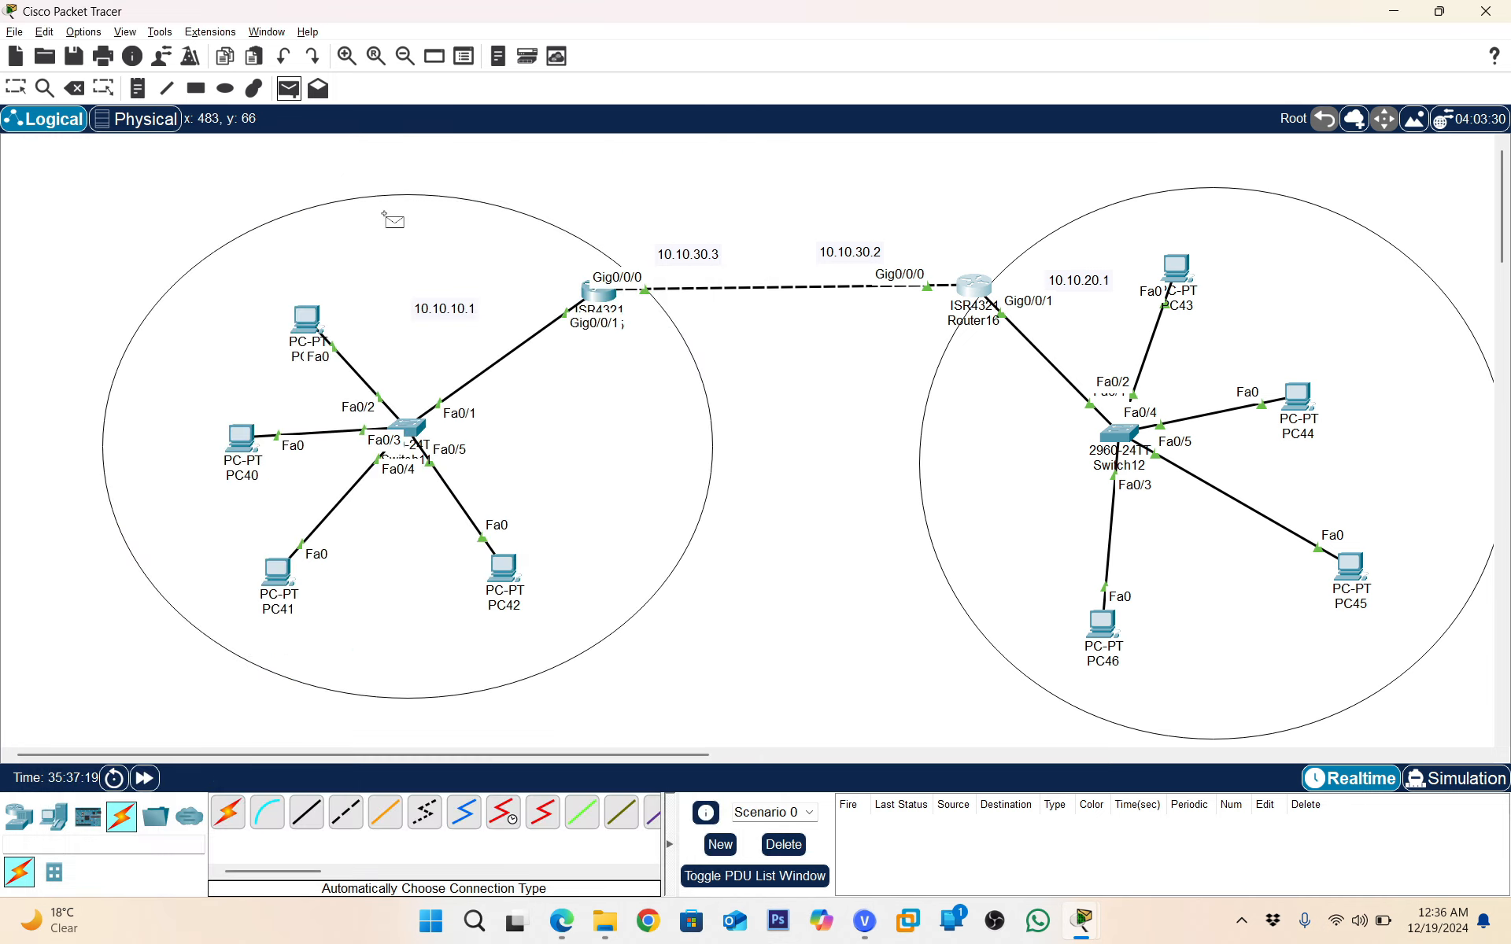
Send a simple PDU from PC41 to Router15 and another from PC41 to Router16
click(281, 571)
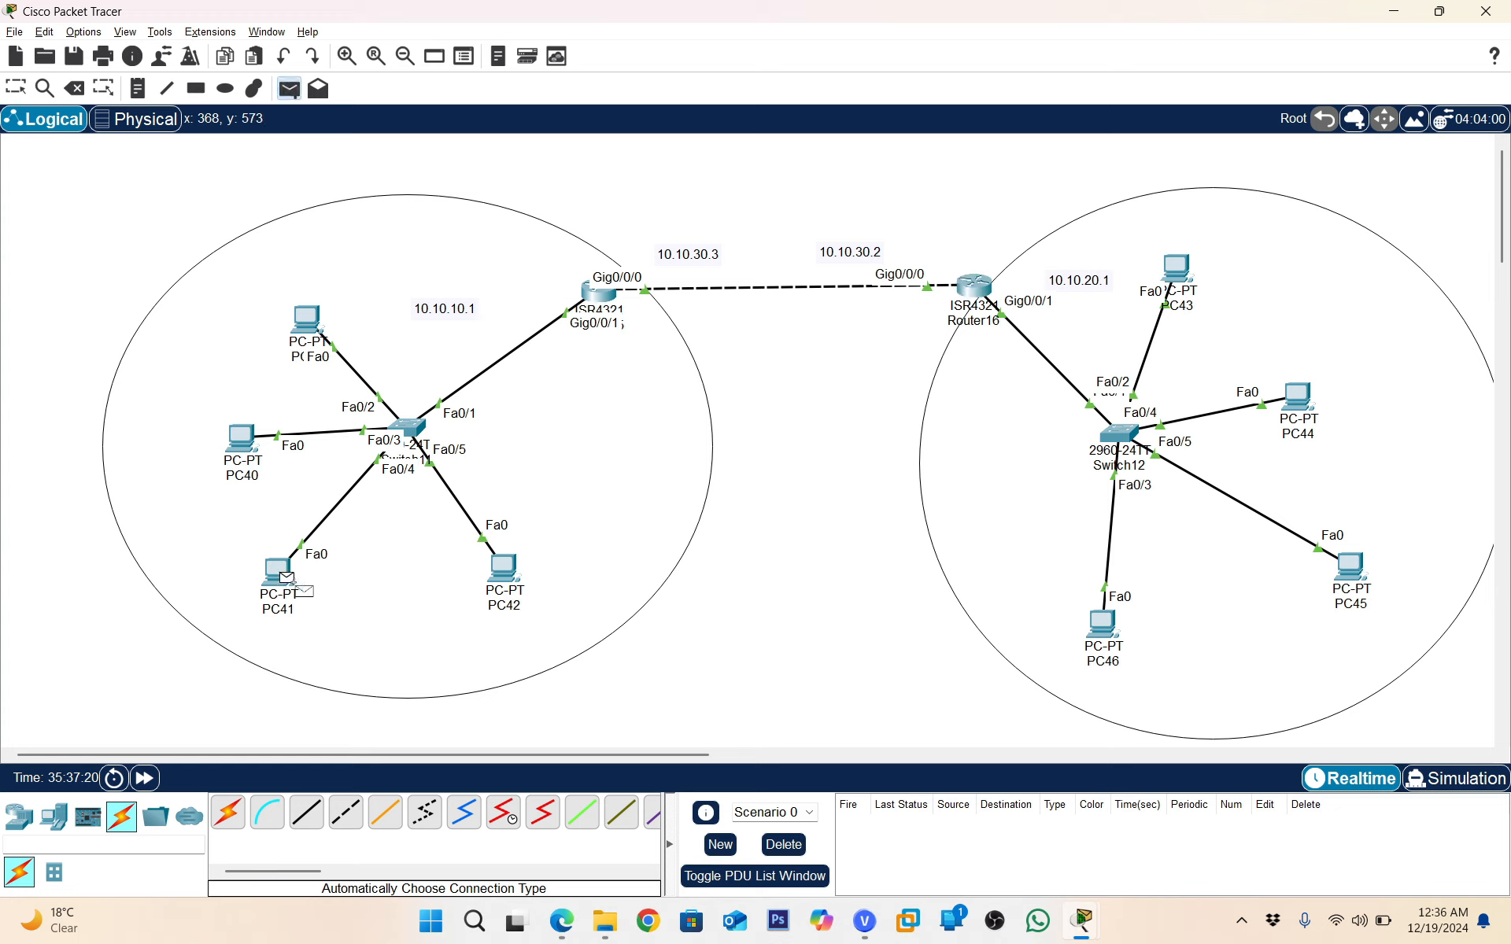
click(602, 295)
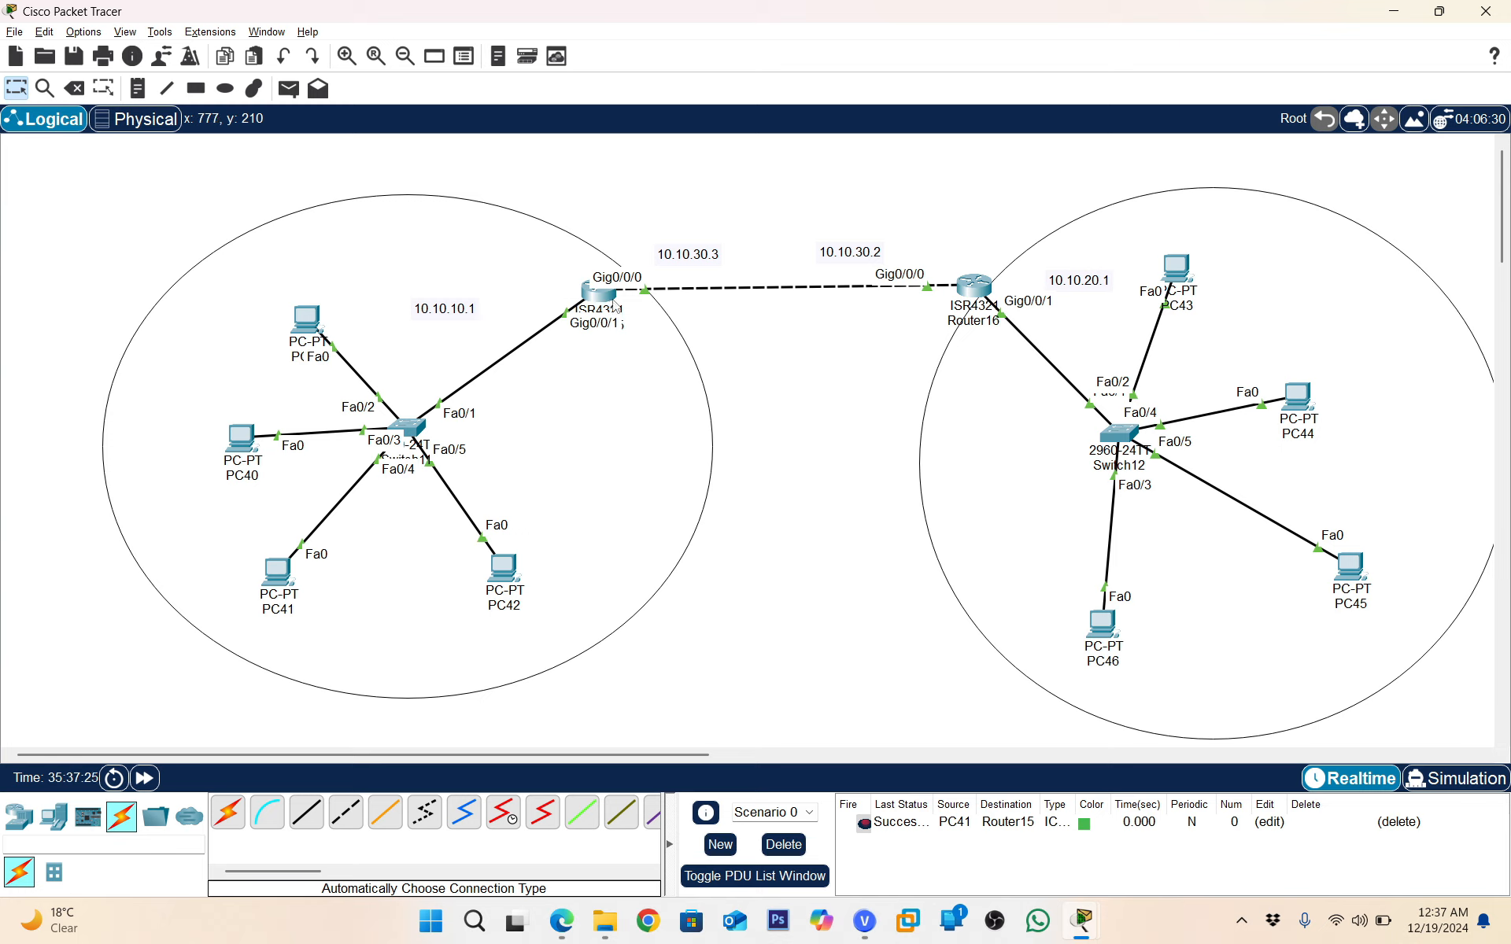
click(288, 88)
click(276, 570)
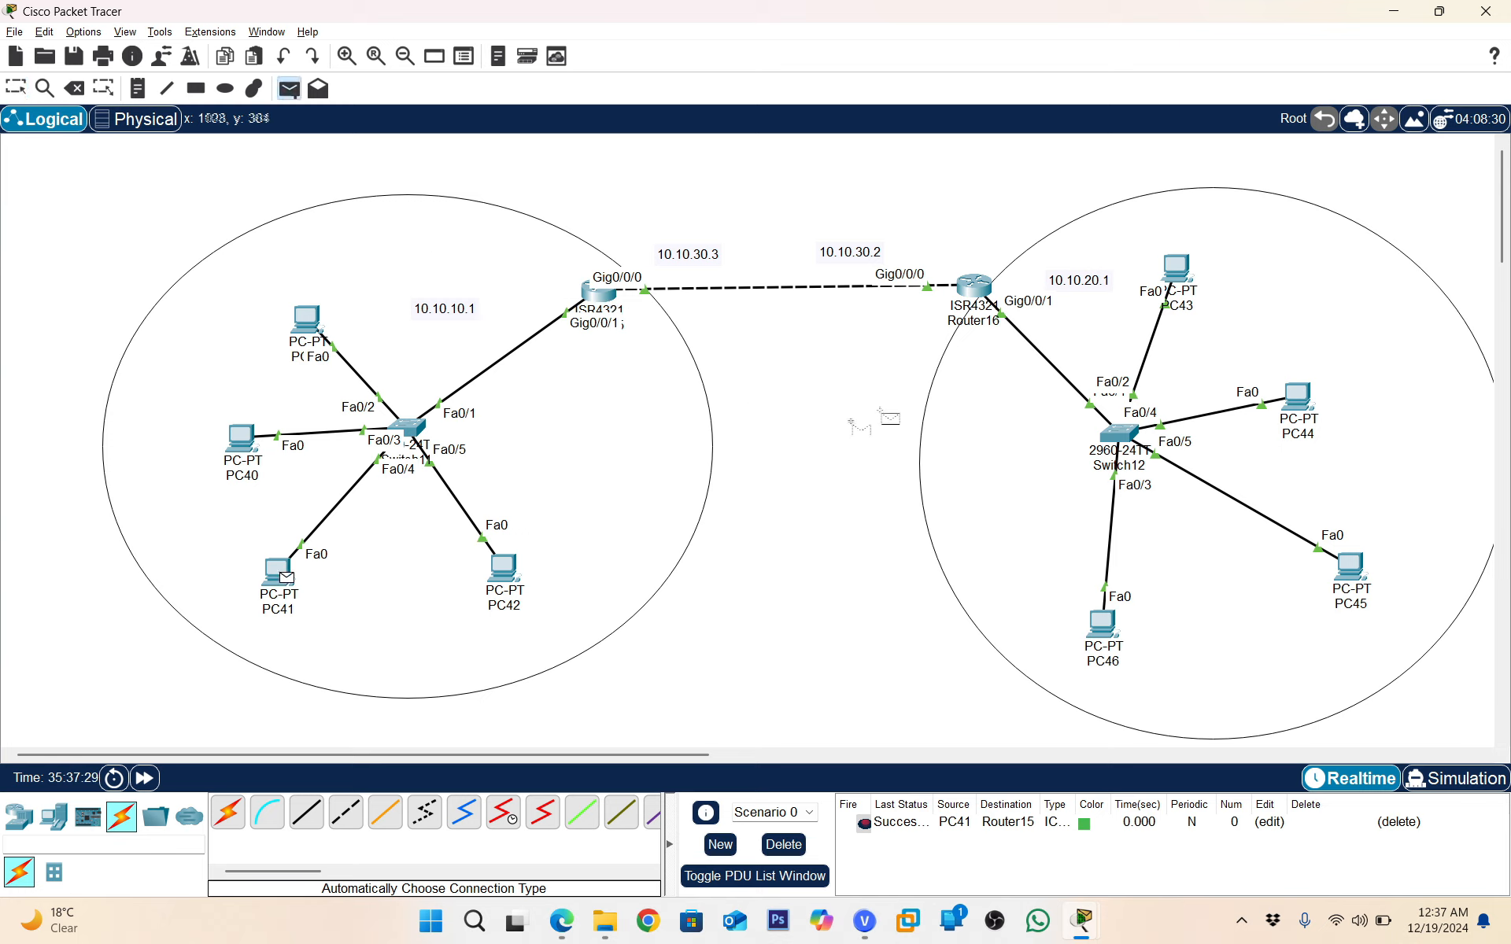
click(962, 291)
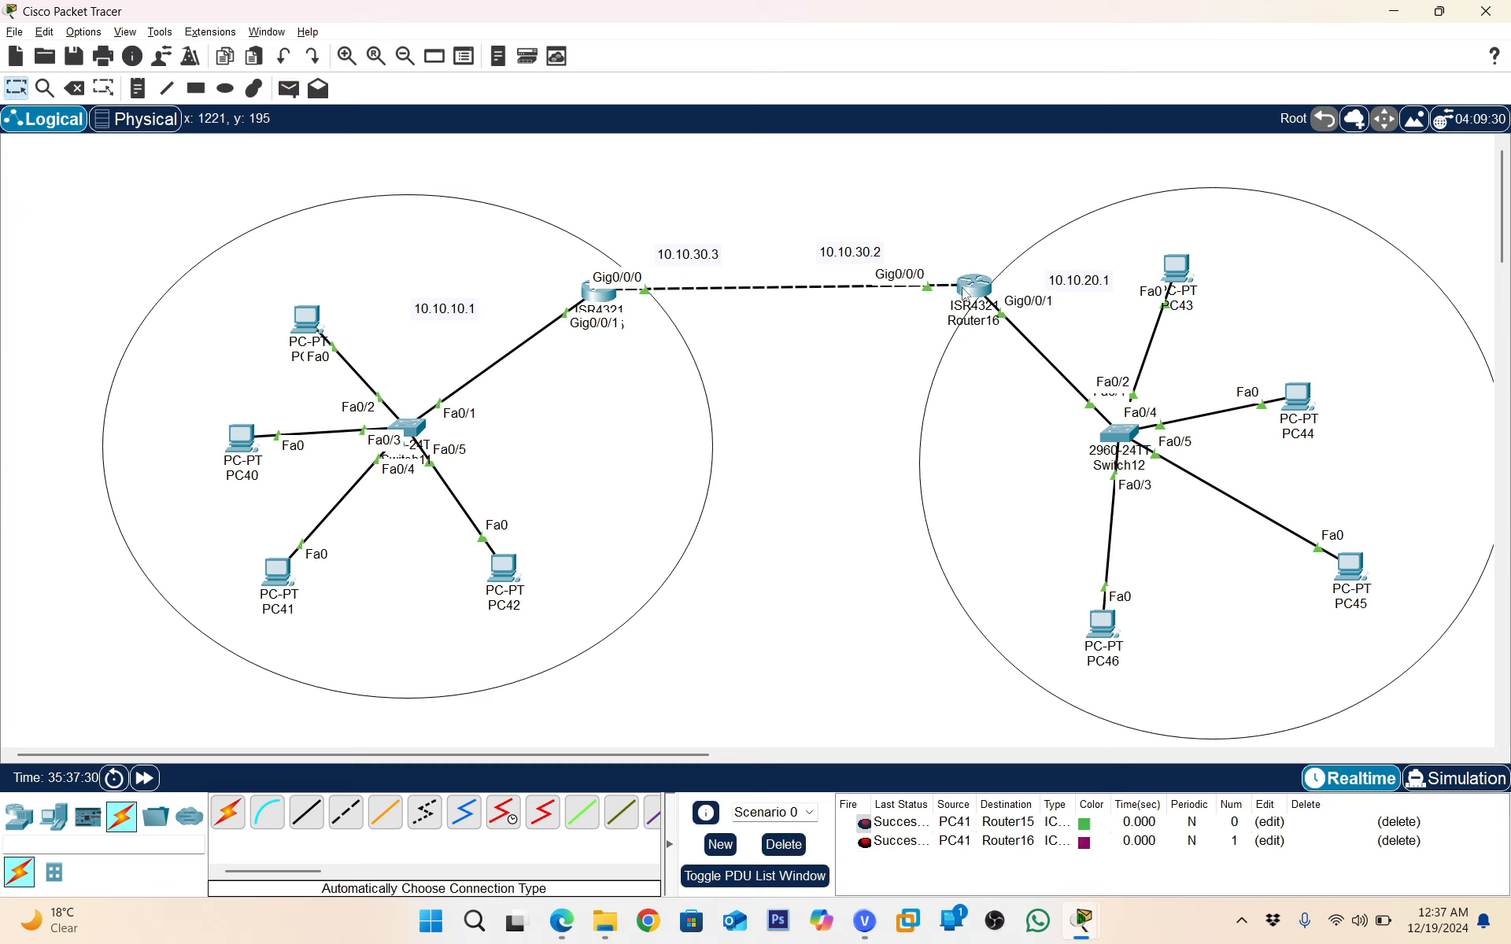
Try to send a simple PDU from PC41 to PC46
click(284, 88)
click(285, 88)
click(277, 570)
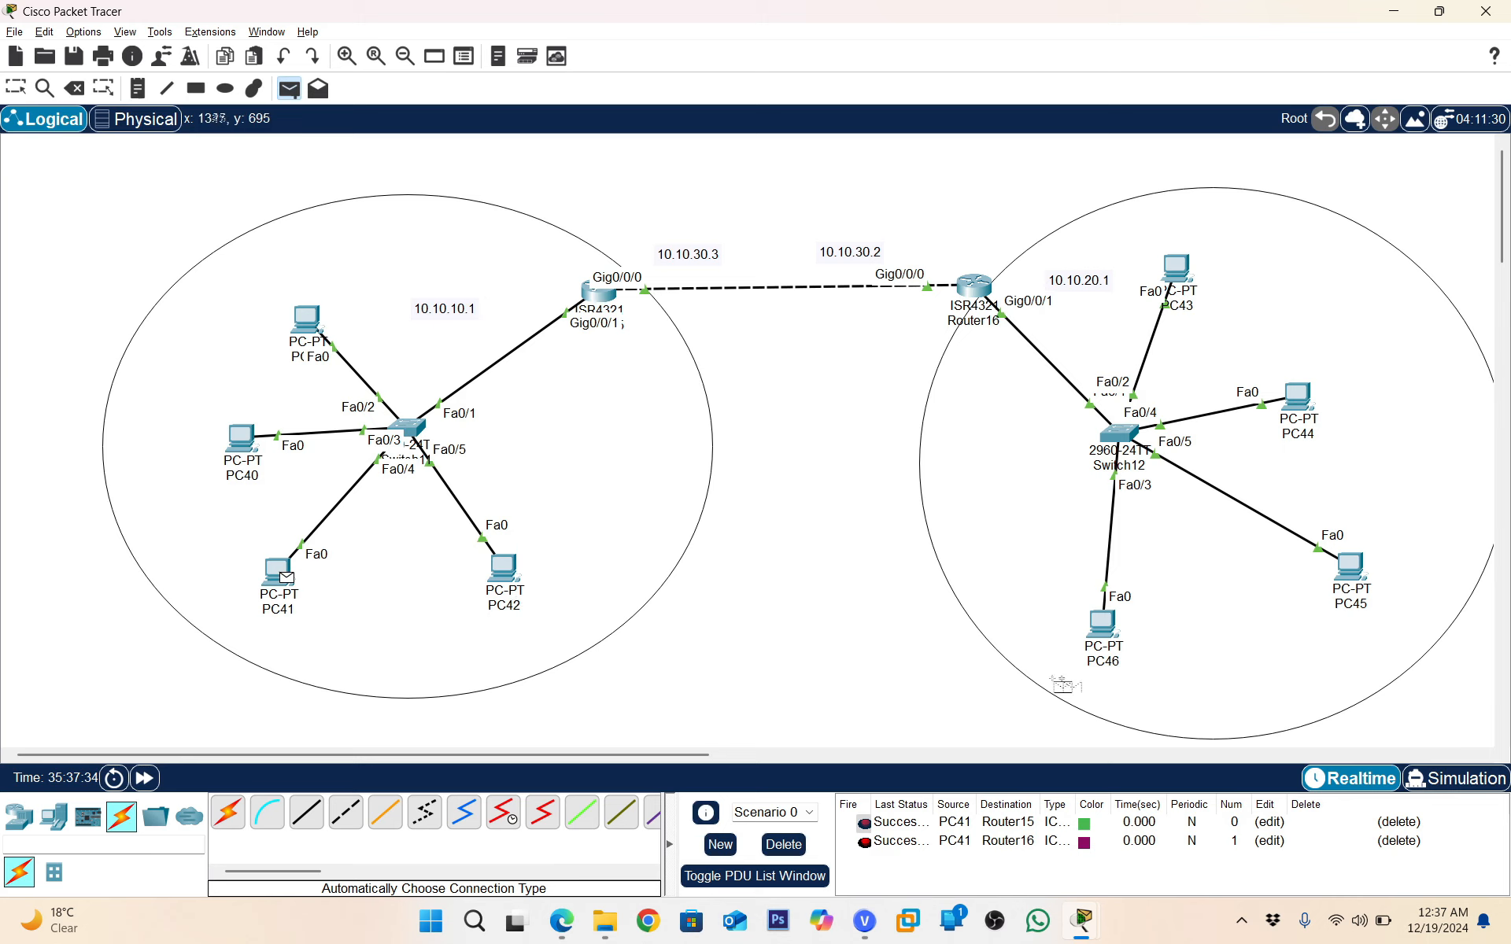
click(1108, 628)
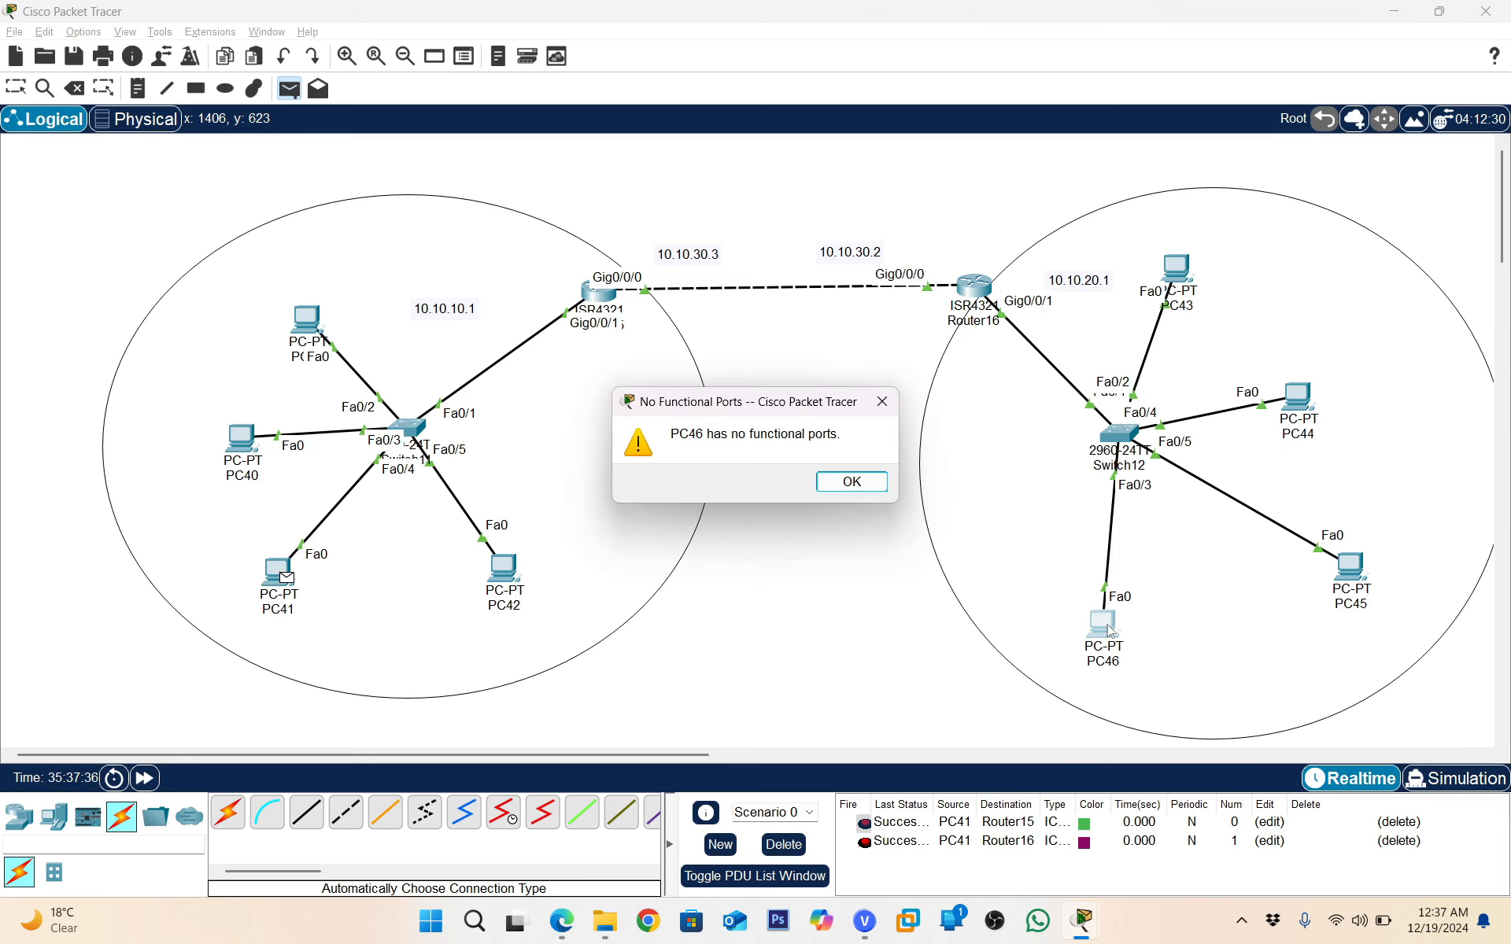
click(849, 482)
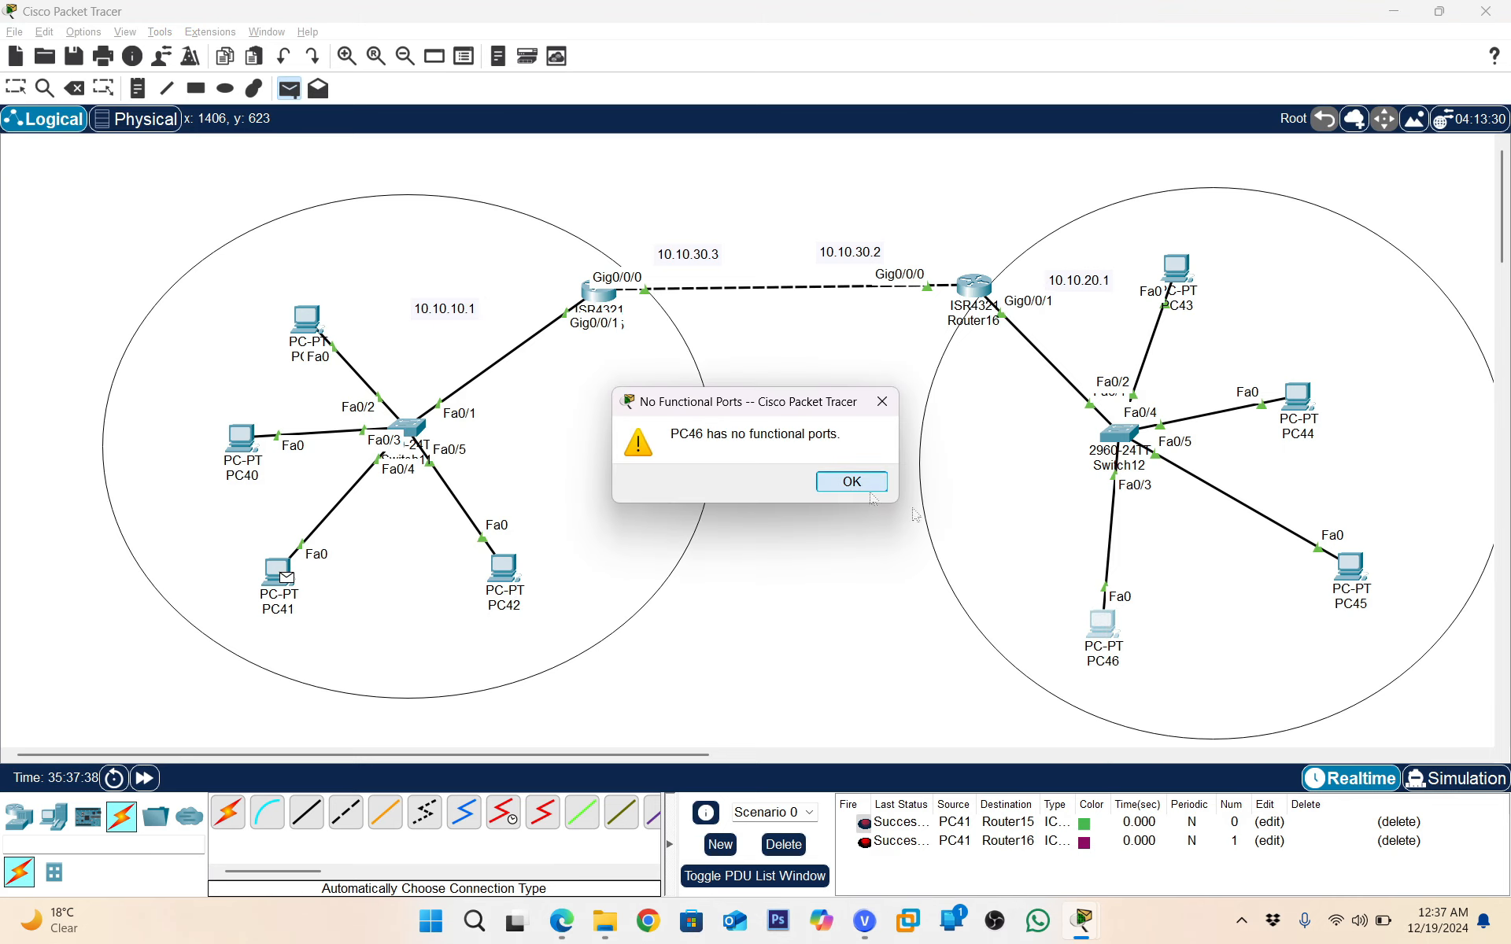
key(Escape)
Switch PC46's IP configuration to DHCP and close its window
click(1101, 624)
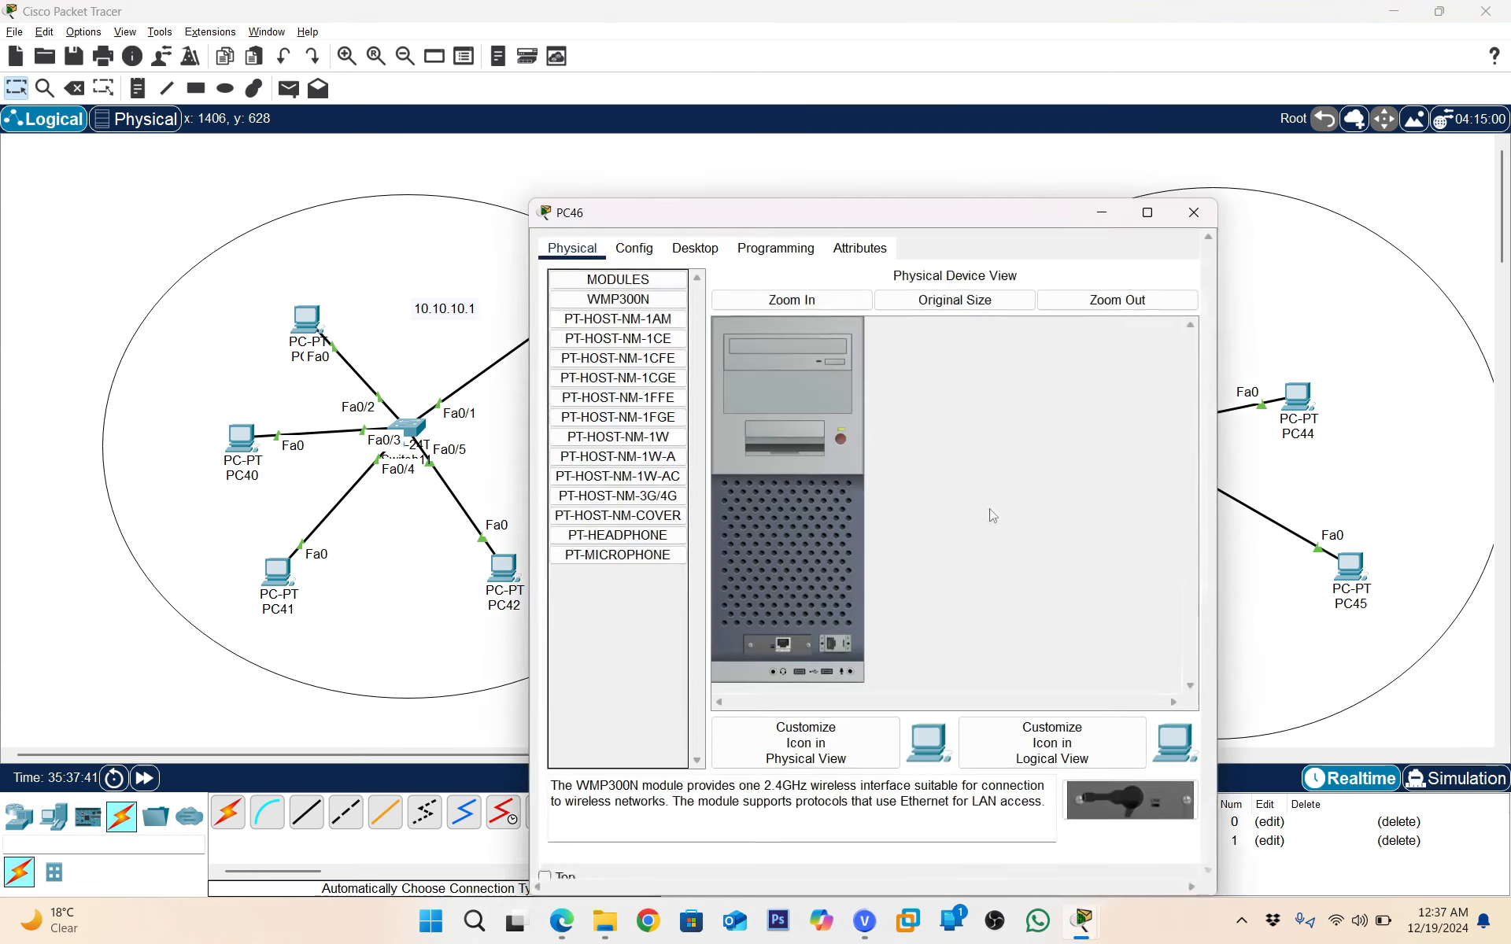
click(695, 248)
click(620, 315)
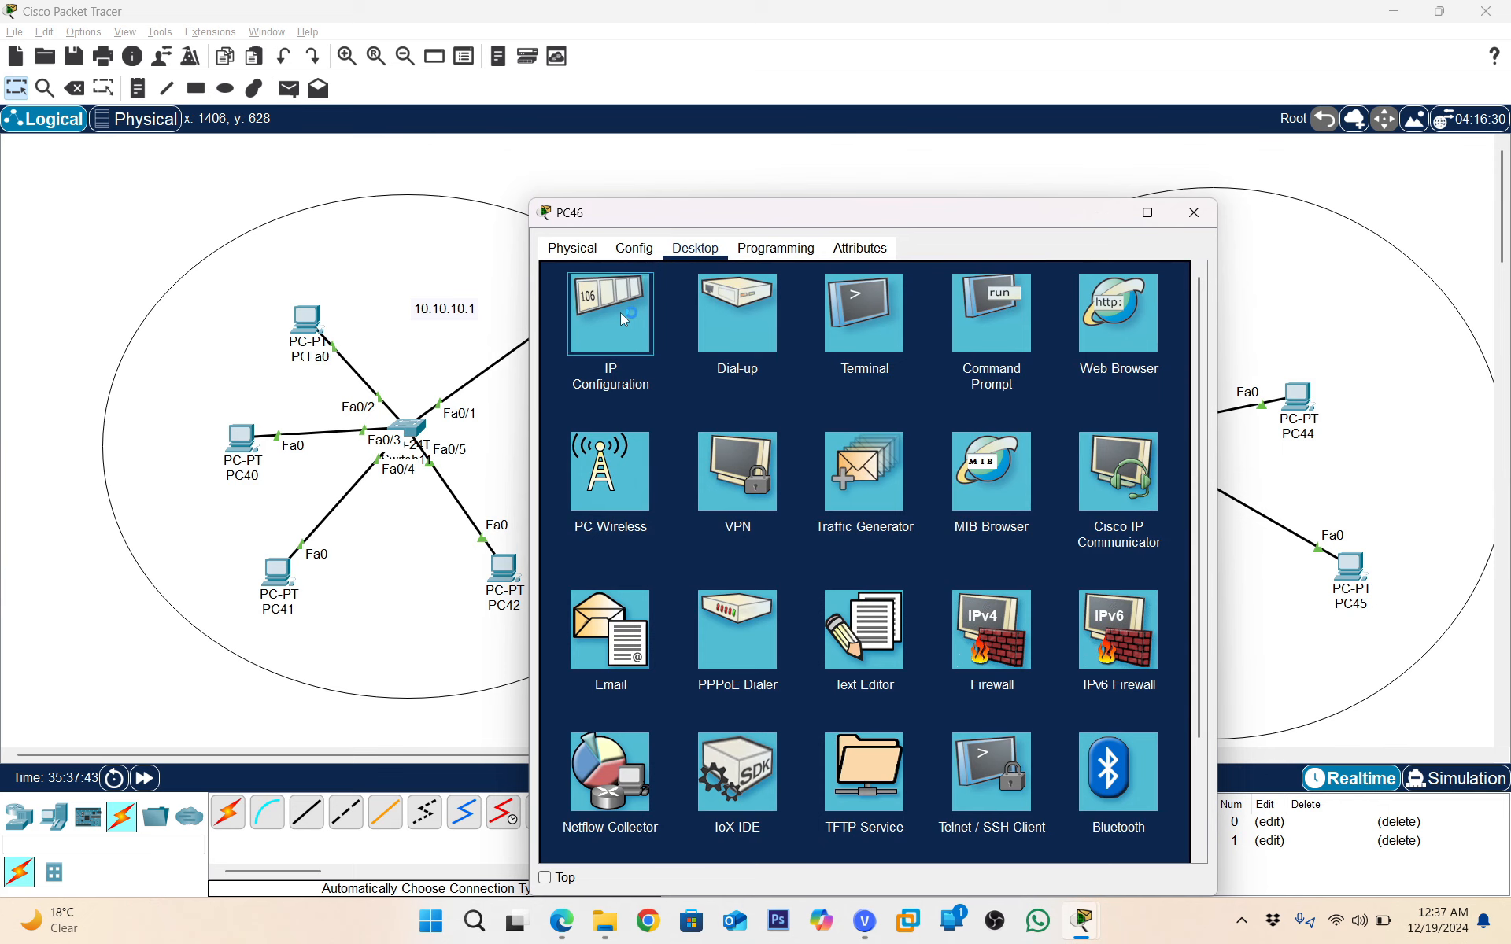
click(587, 350)
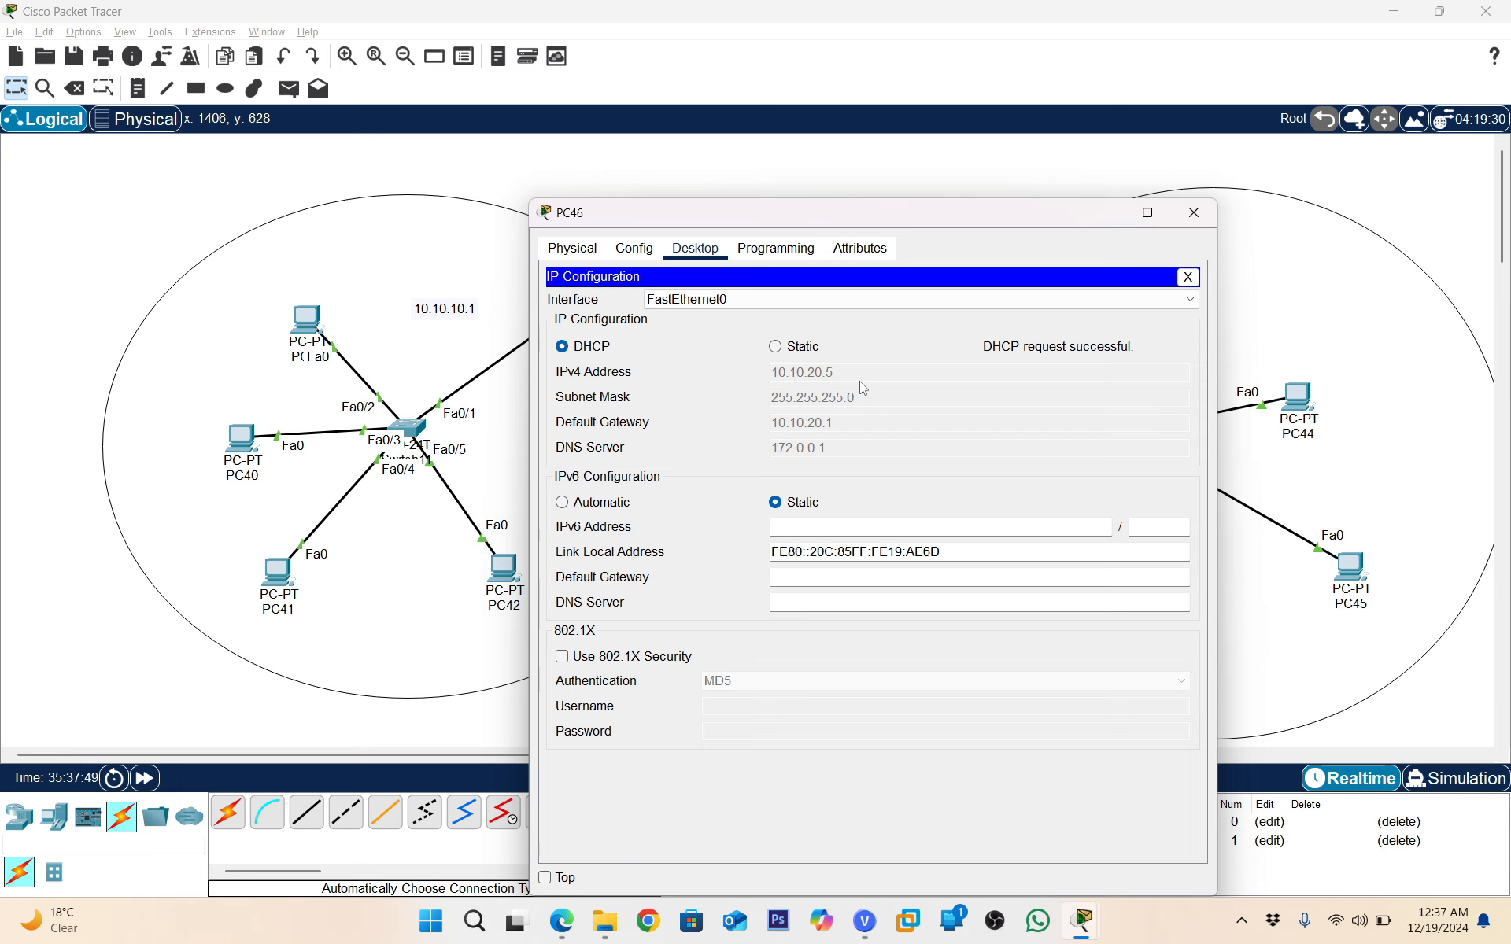
click(1194, 214)
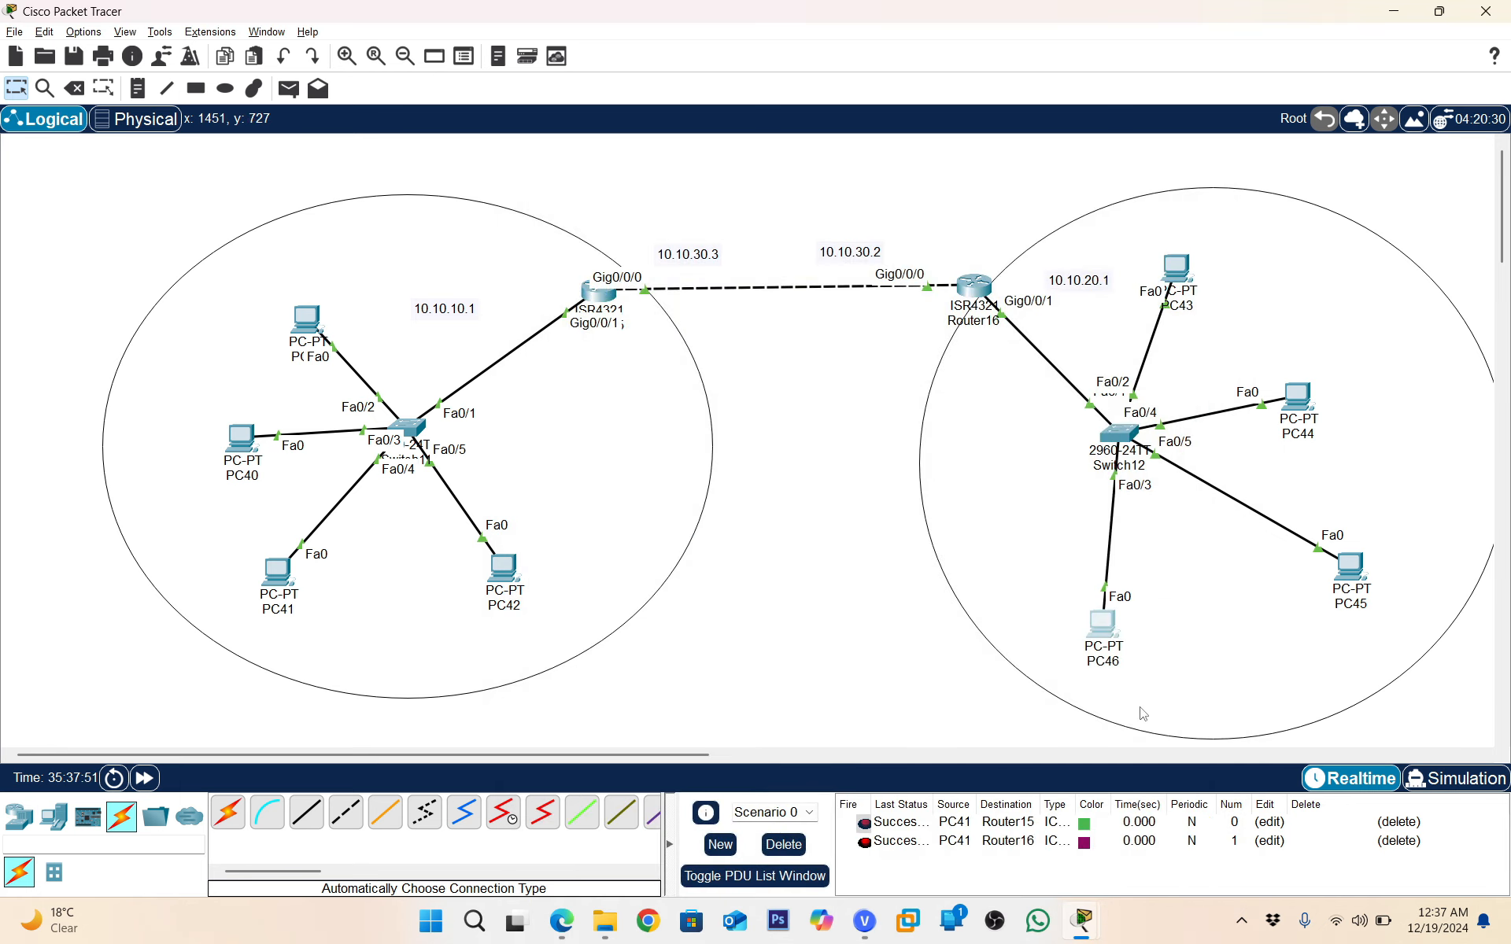
Send a simple PDU from PC41 to PC46 twice to test connectivity between the two networks
click(291, 91)
click(278, 572)
click(1105, 627)
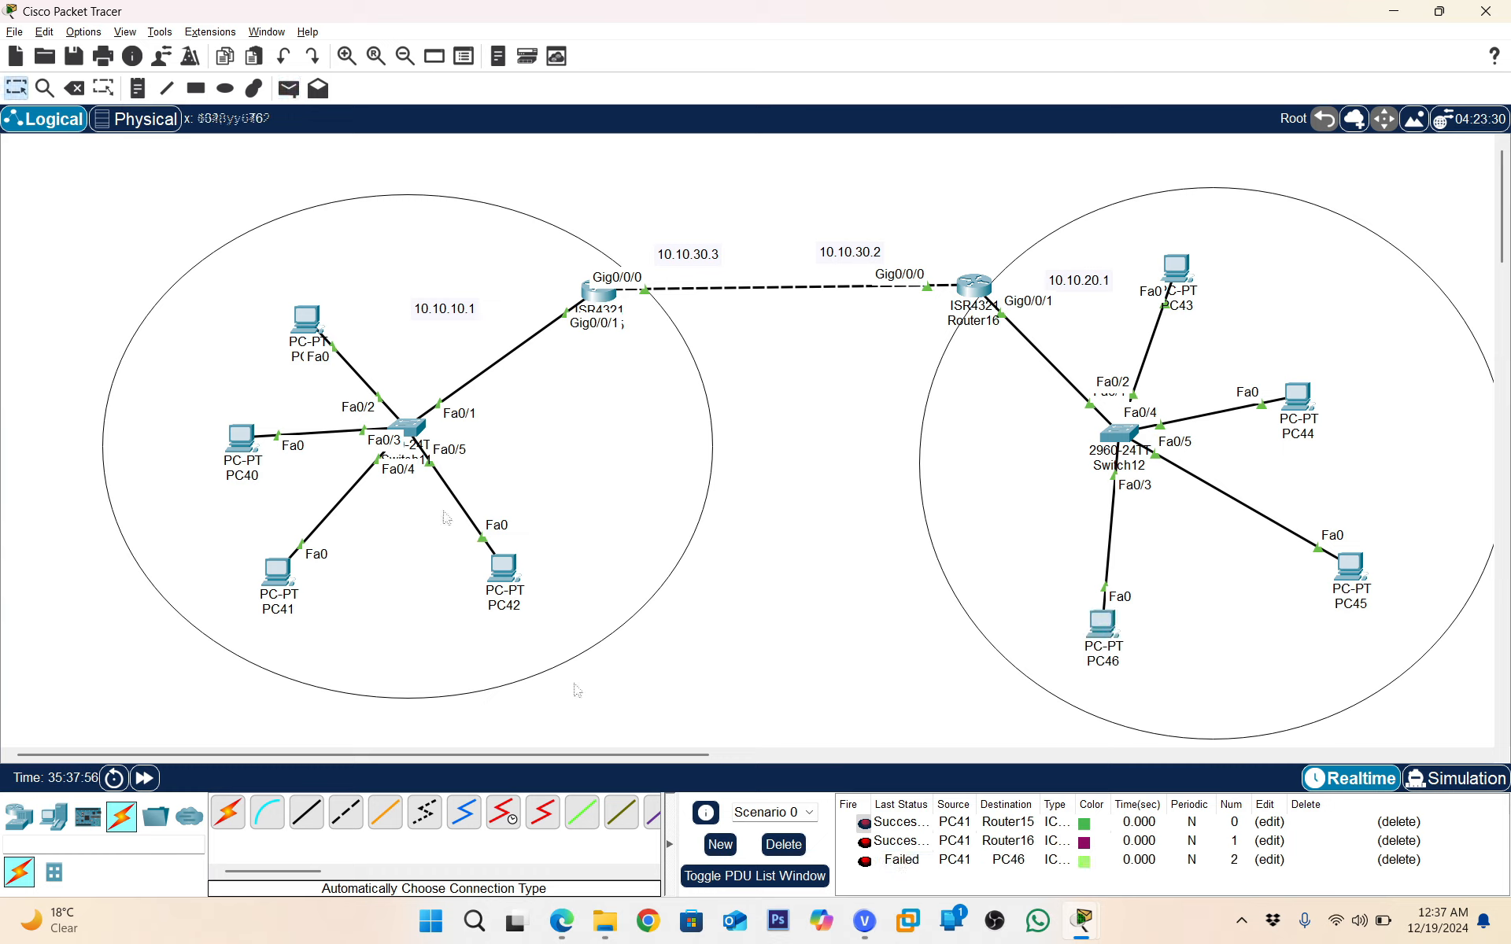
click(290, 89)
click(279, 572)
click(1104, 625)
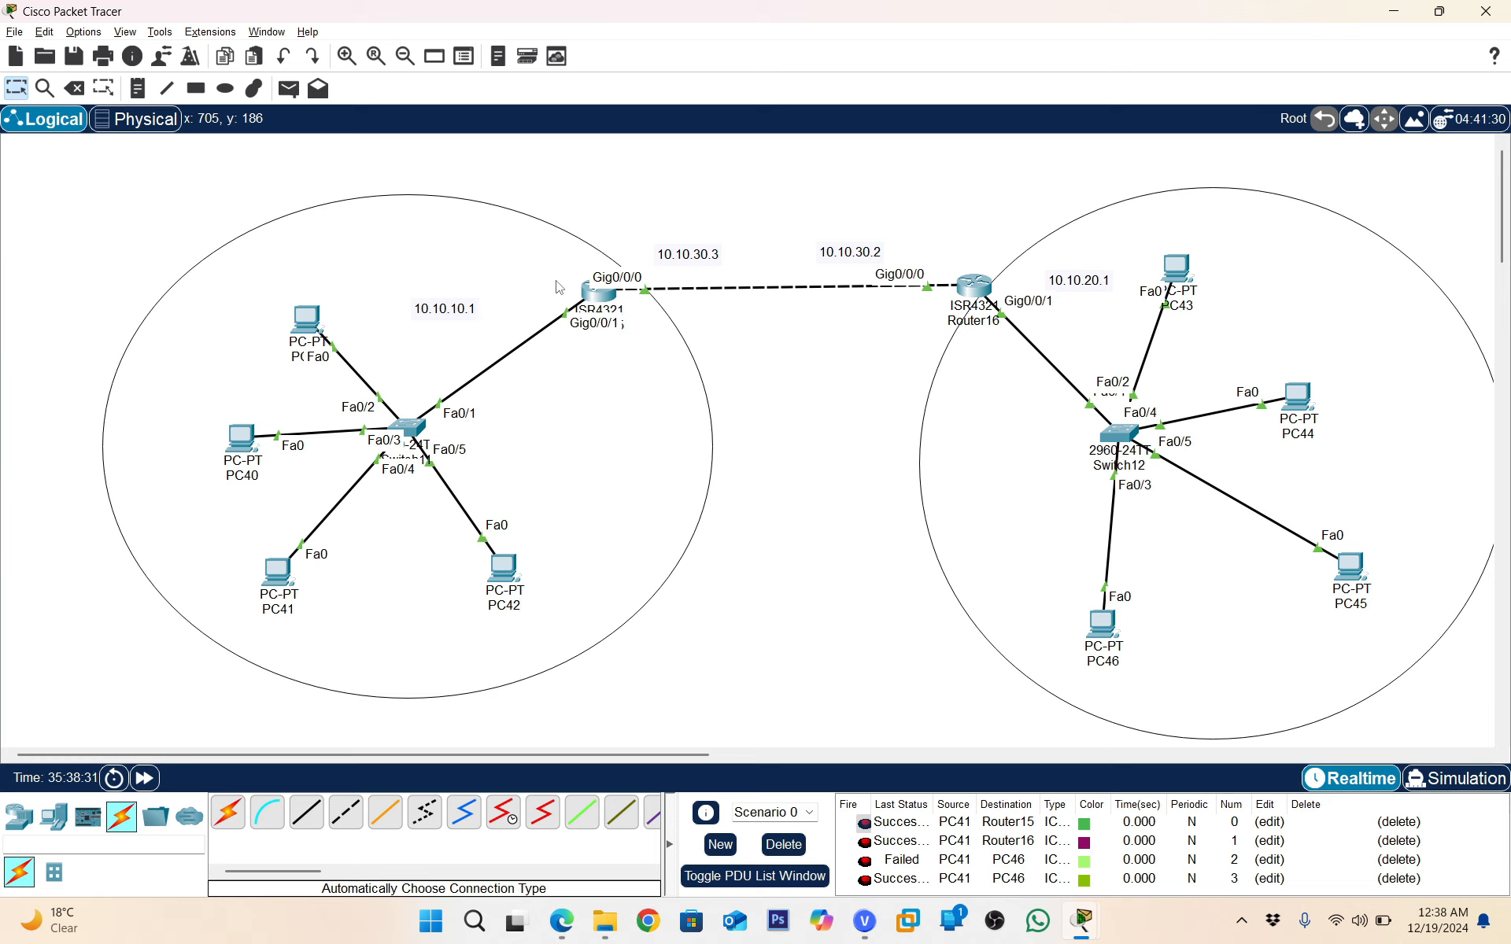
Place a note reading "thanks for watching" in the empty space between the two network circles
key(n)
click(731, 590)
text(thanks for watching)
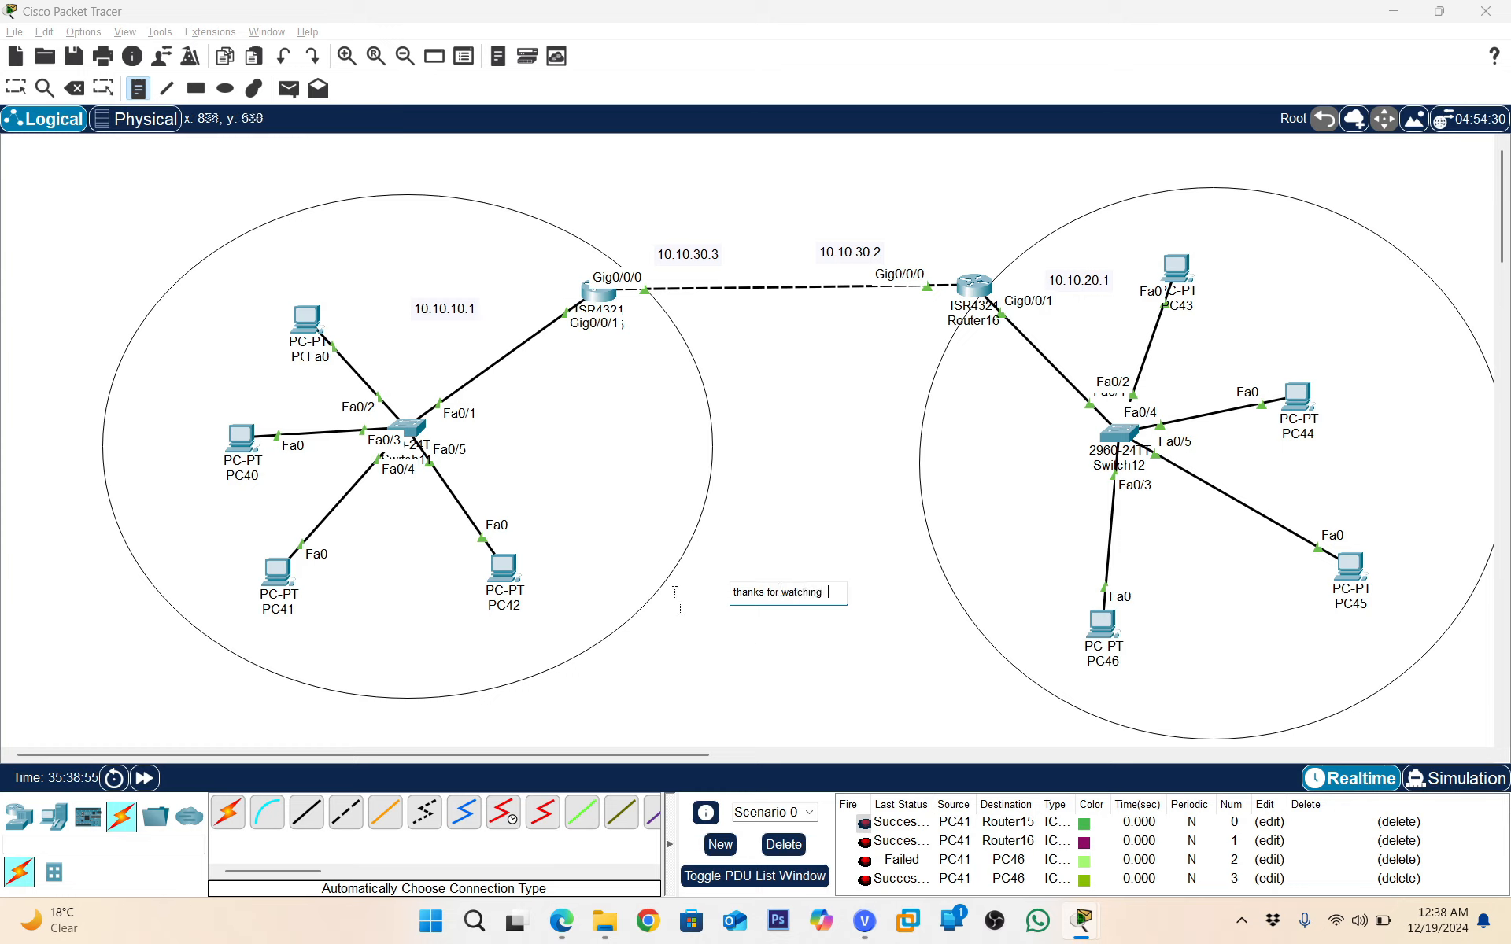
click(712, 641)
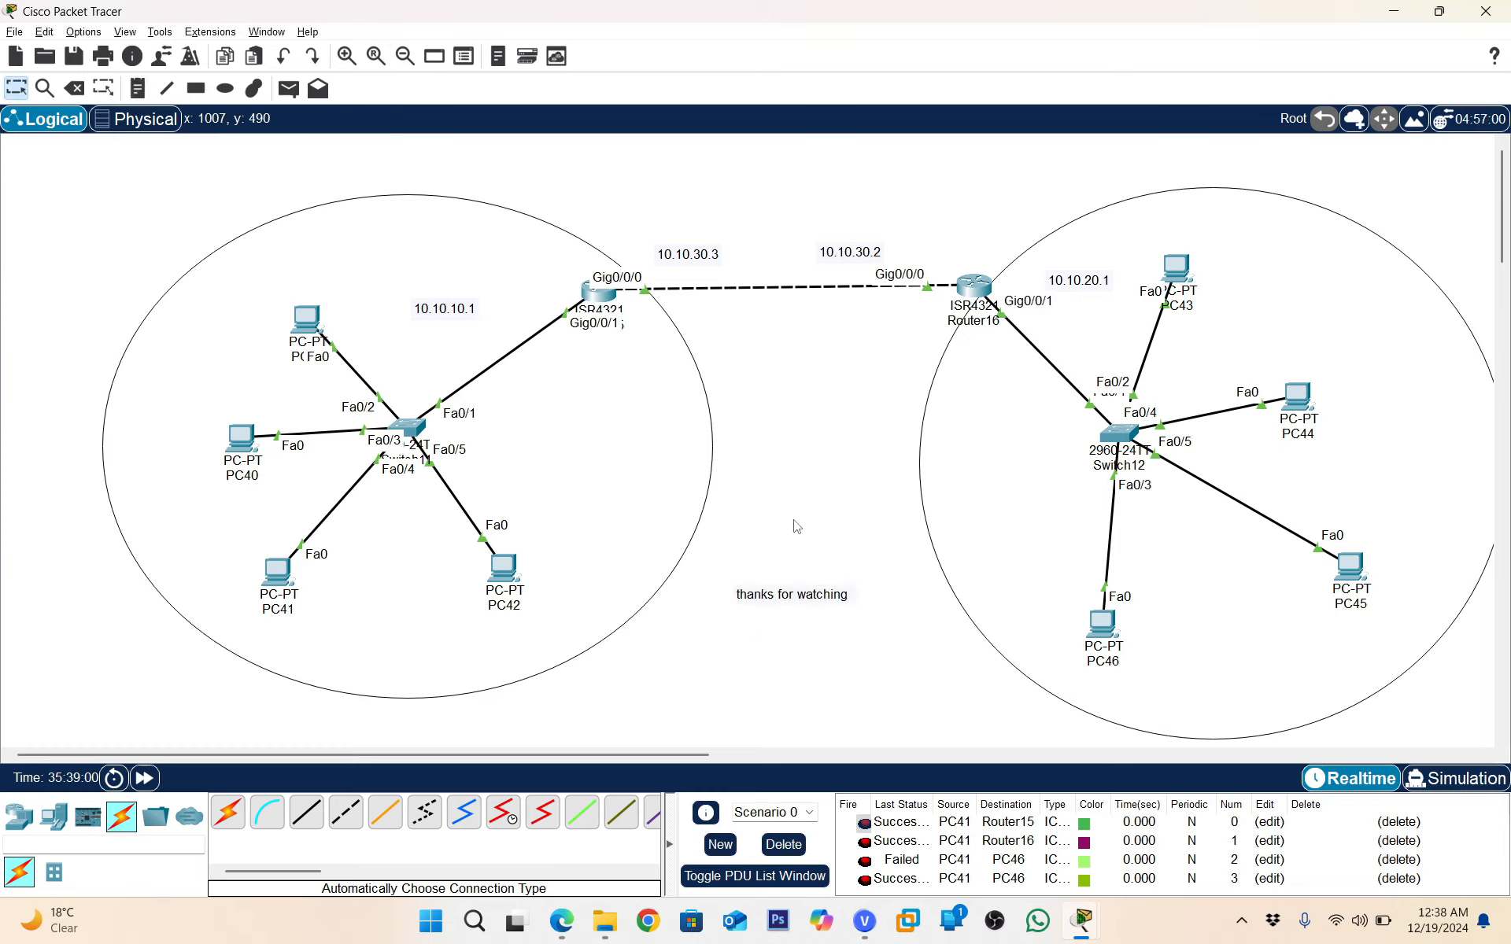